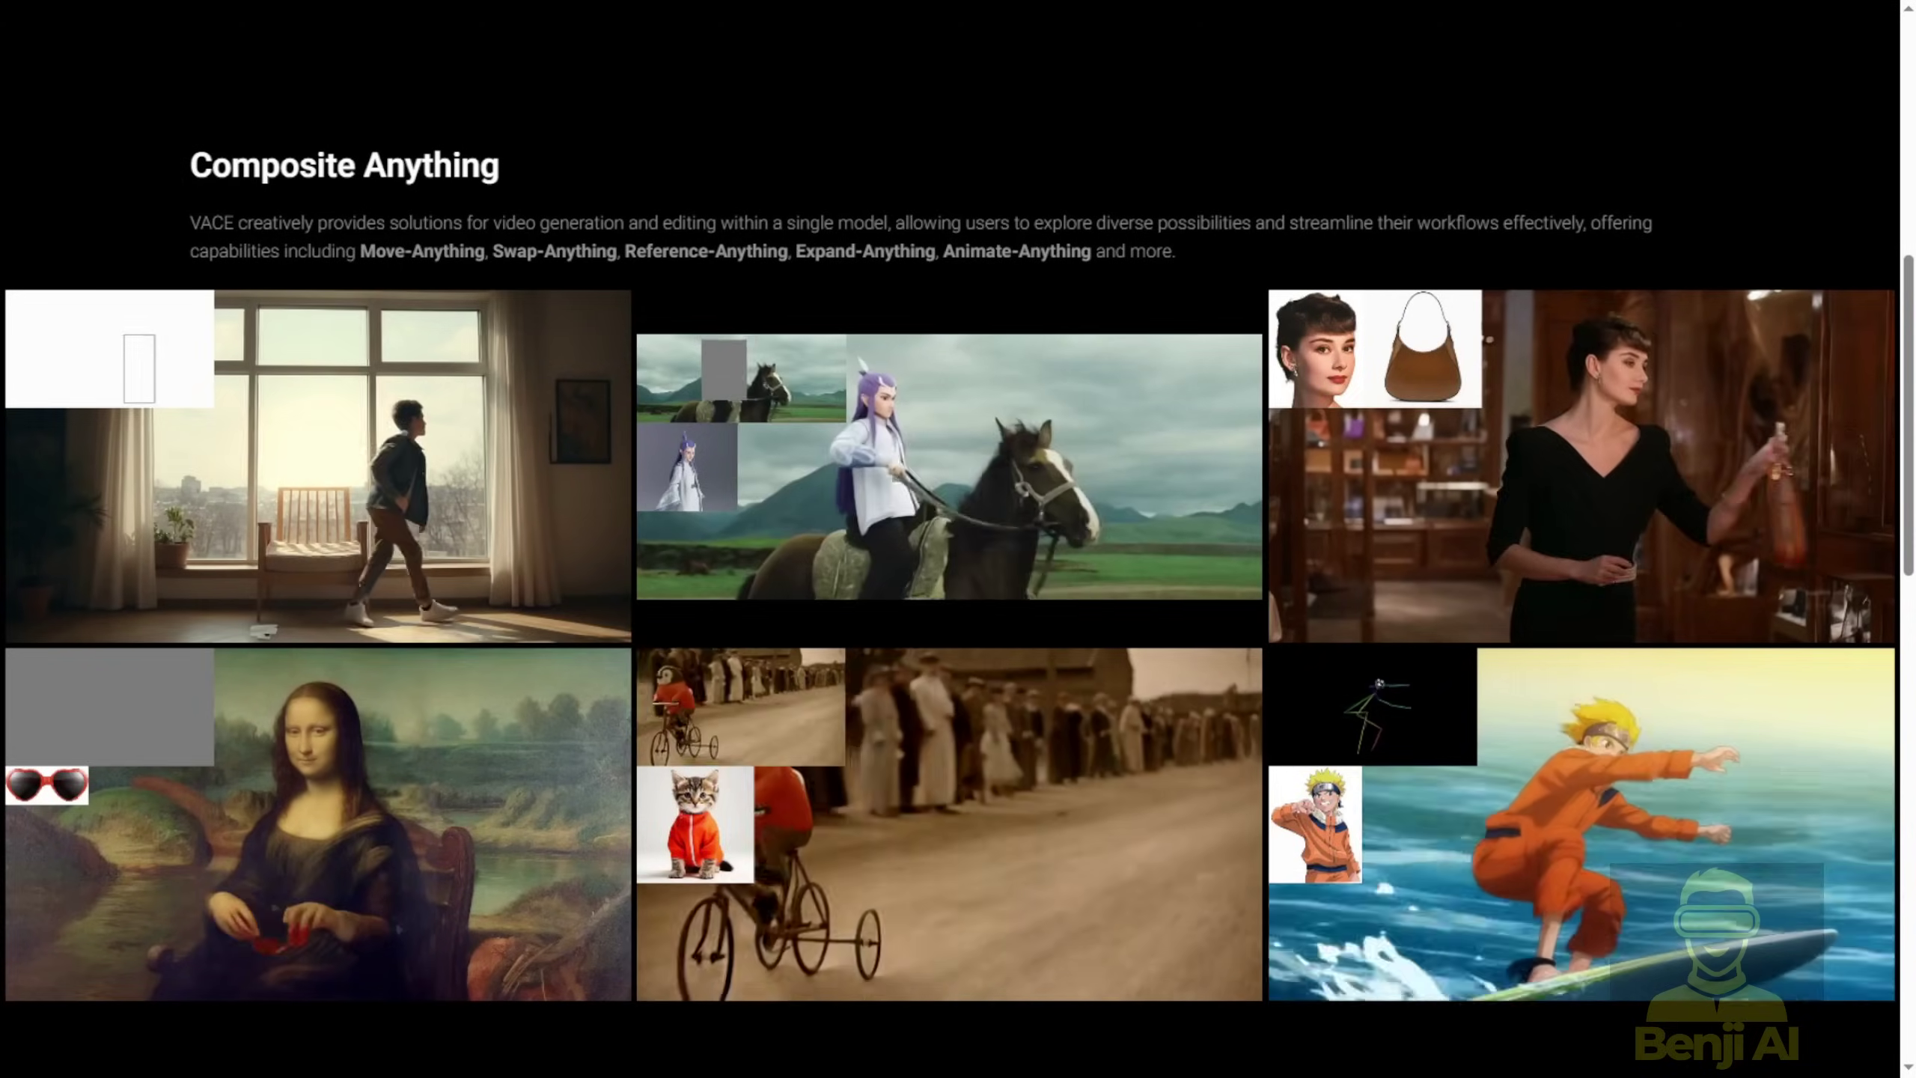
Scroll the VACE project page down to the Composite Anything example videos
scroll(525, 133, "down", 1)
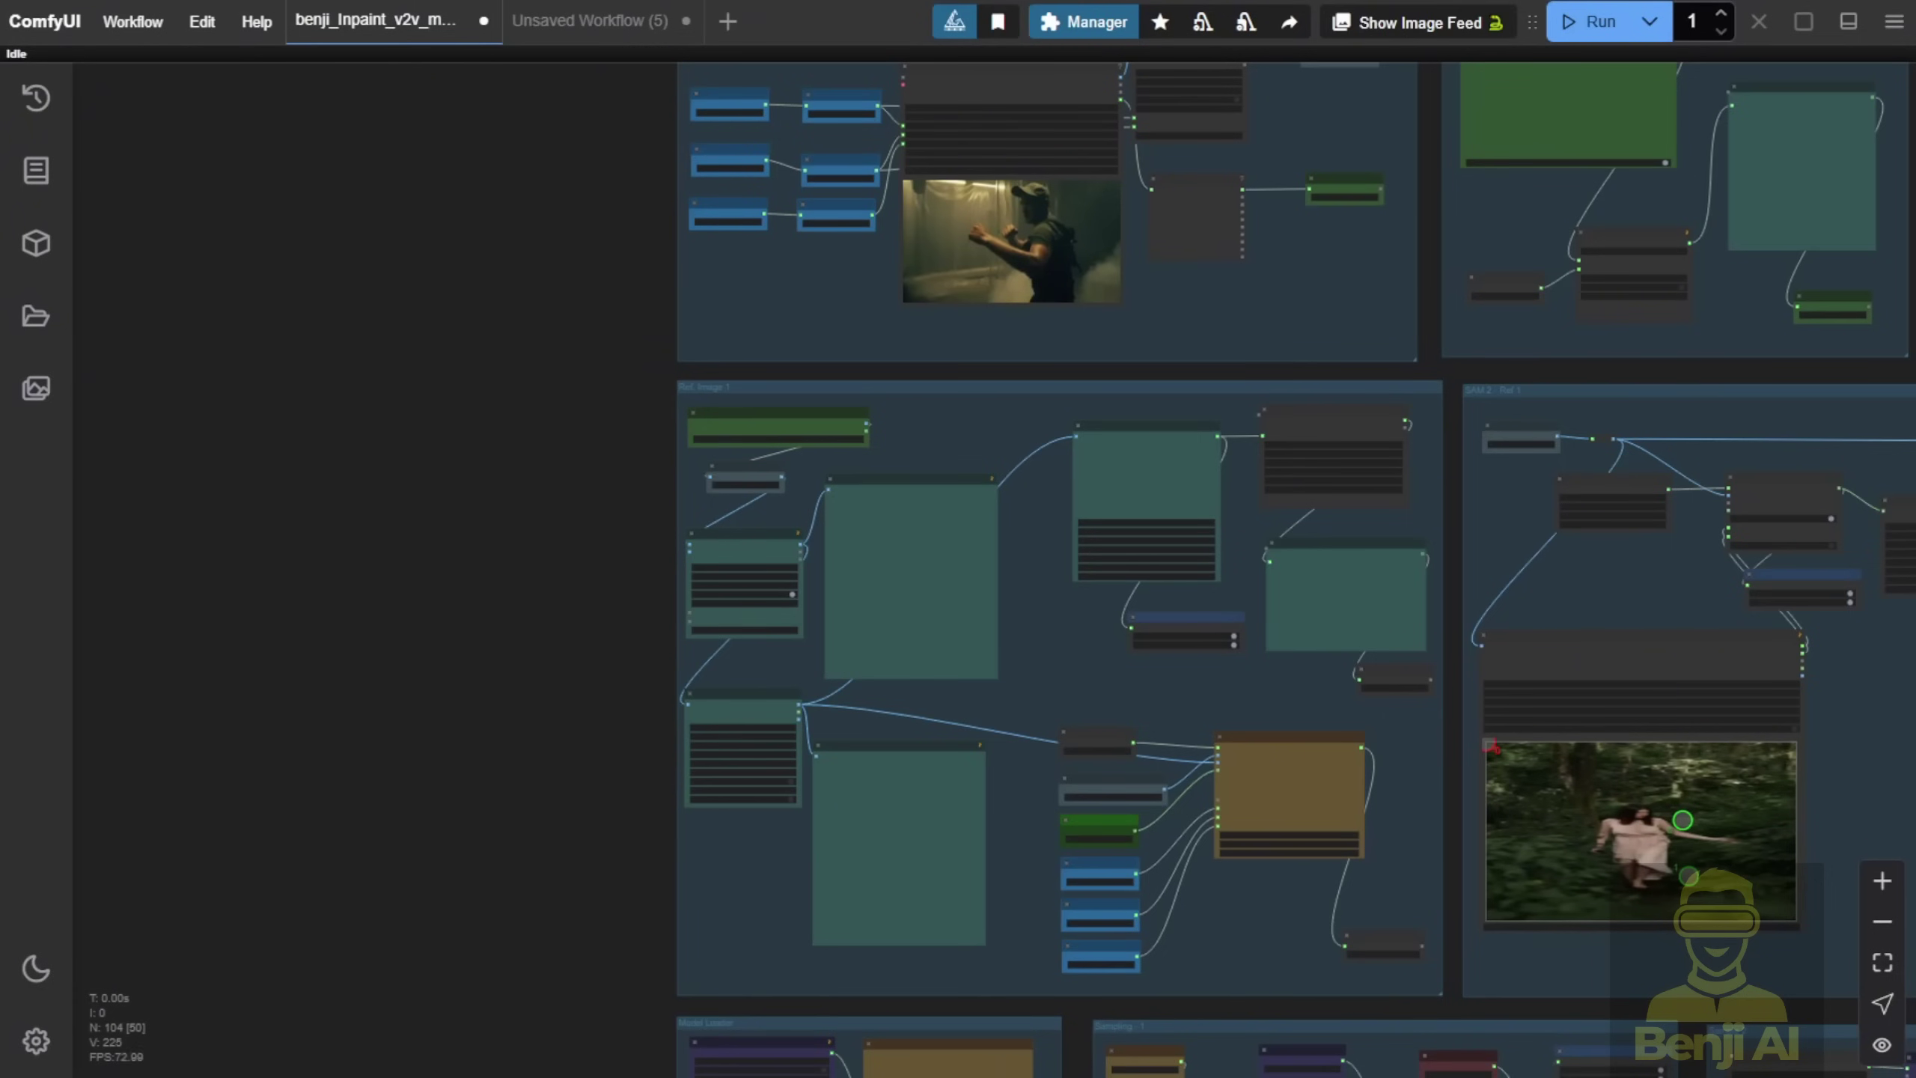
Pan to the Load Video (Path) node and zoom in on its fight-scene clip preview
left_click_drag(603, 317, 77, 274)
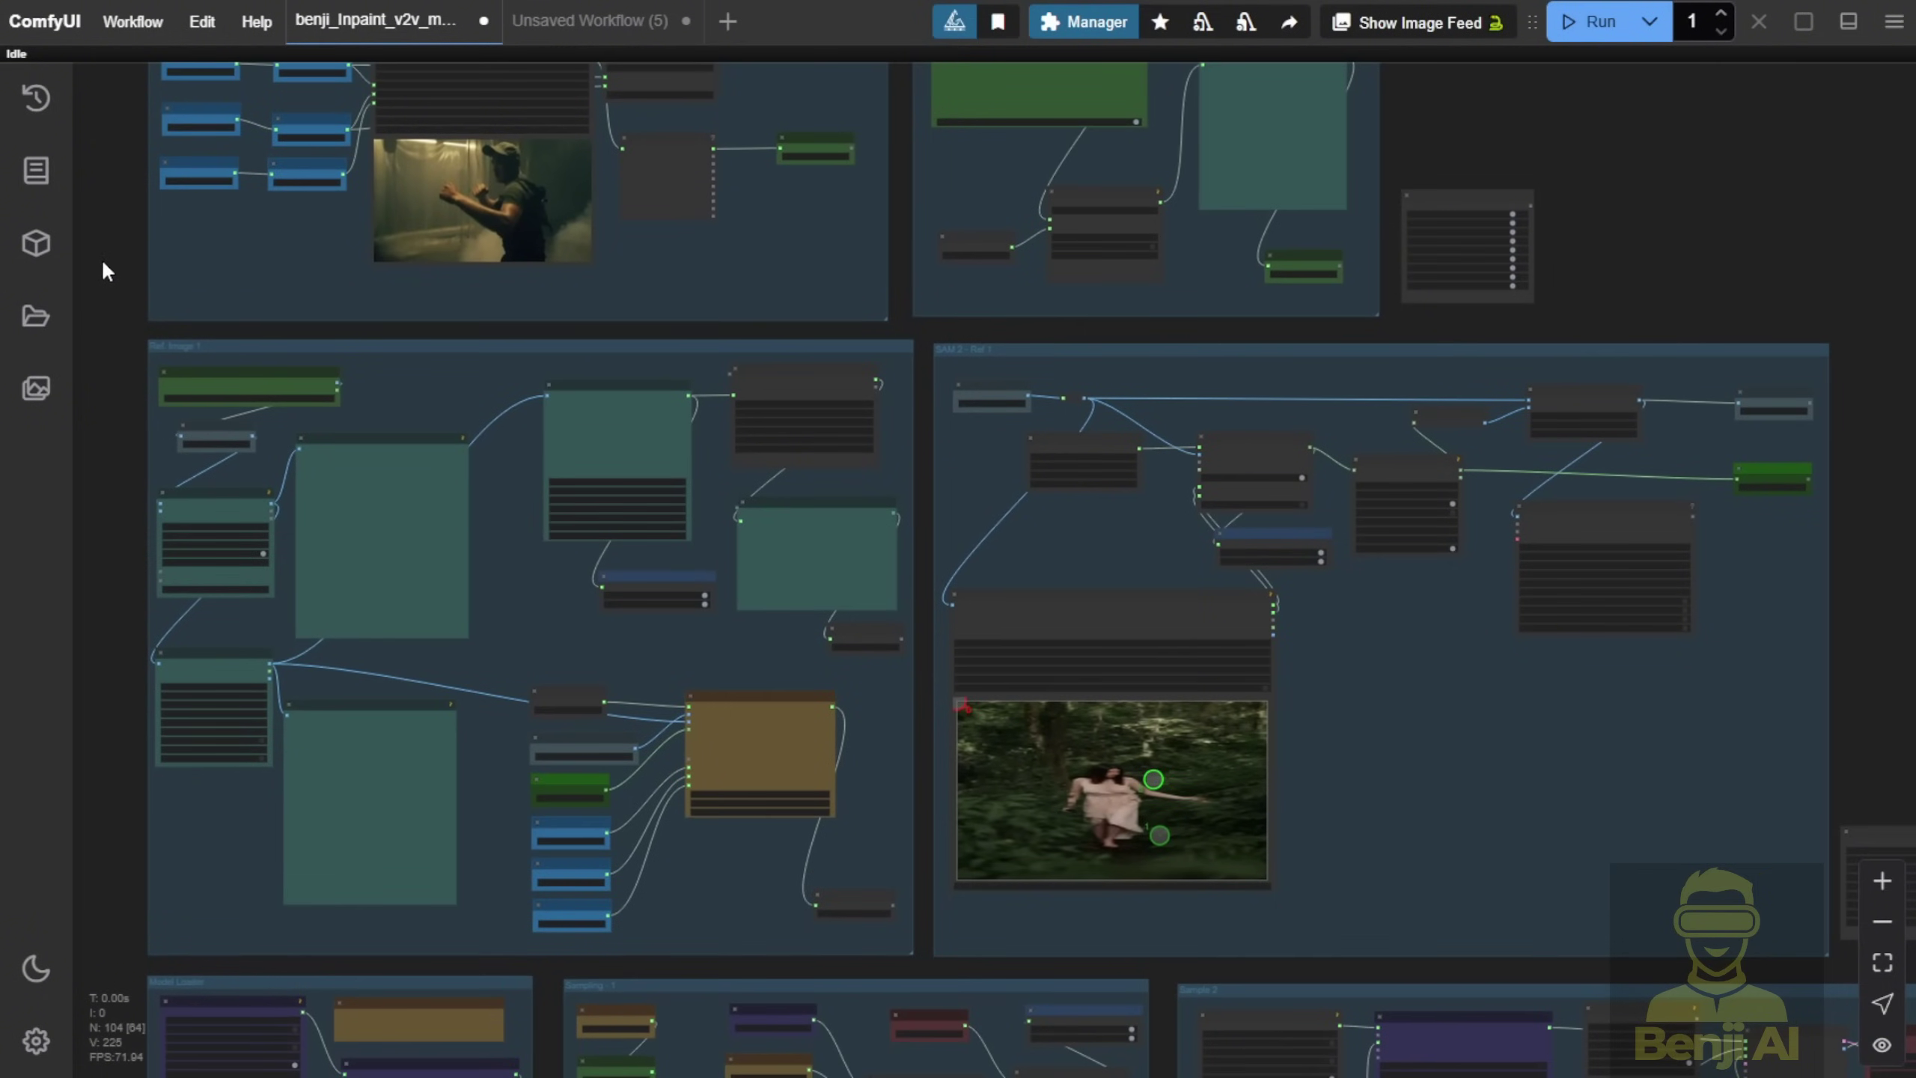
left_click(468, 184)
scroll(641, 667, "up", 6)
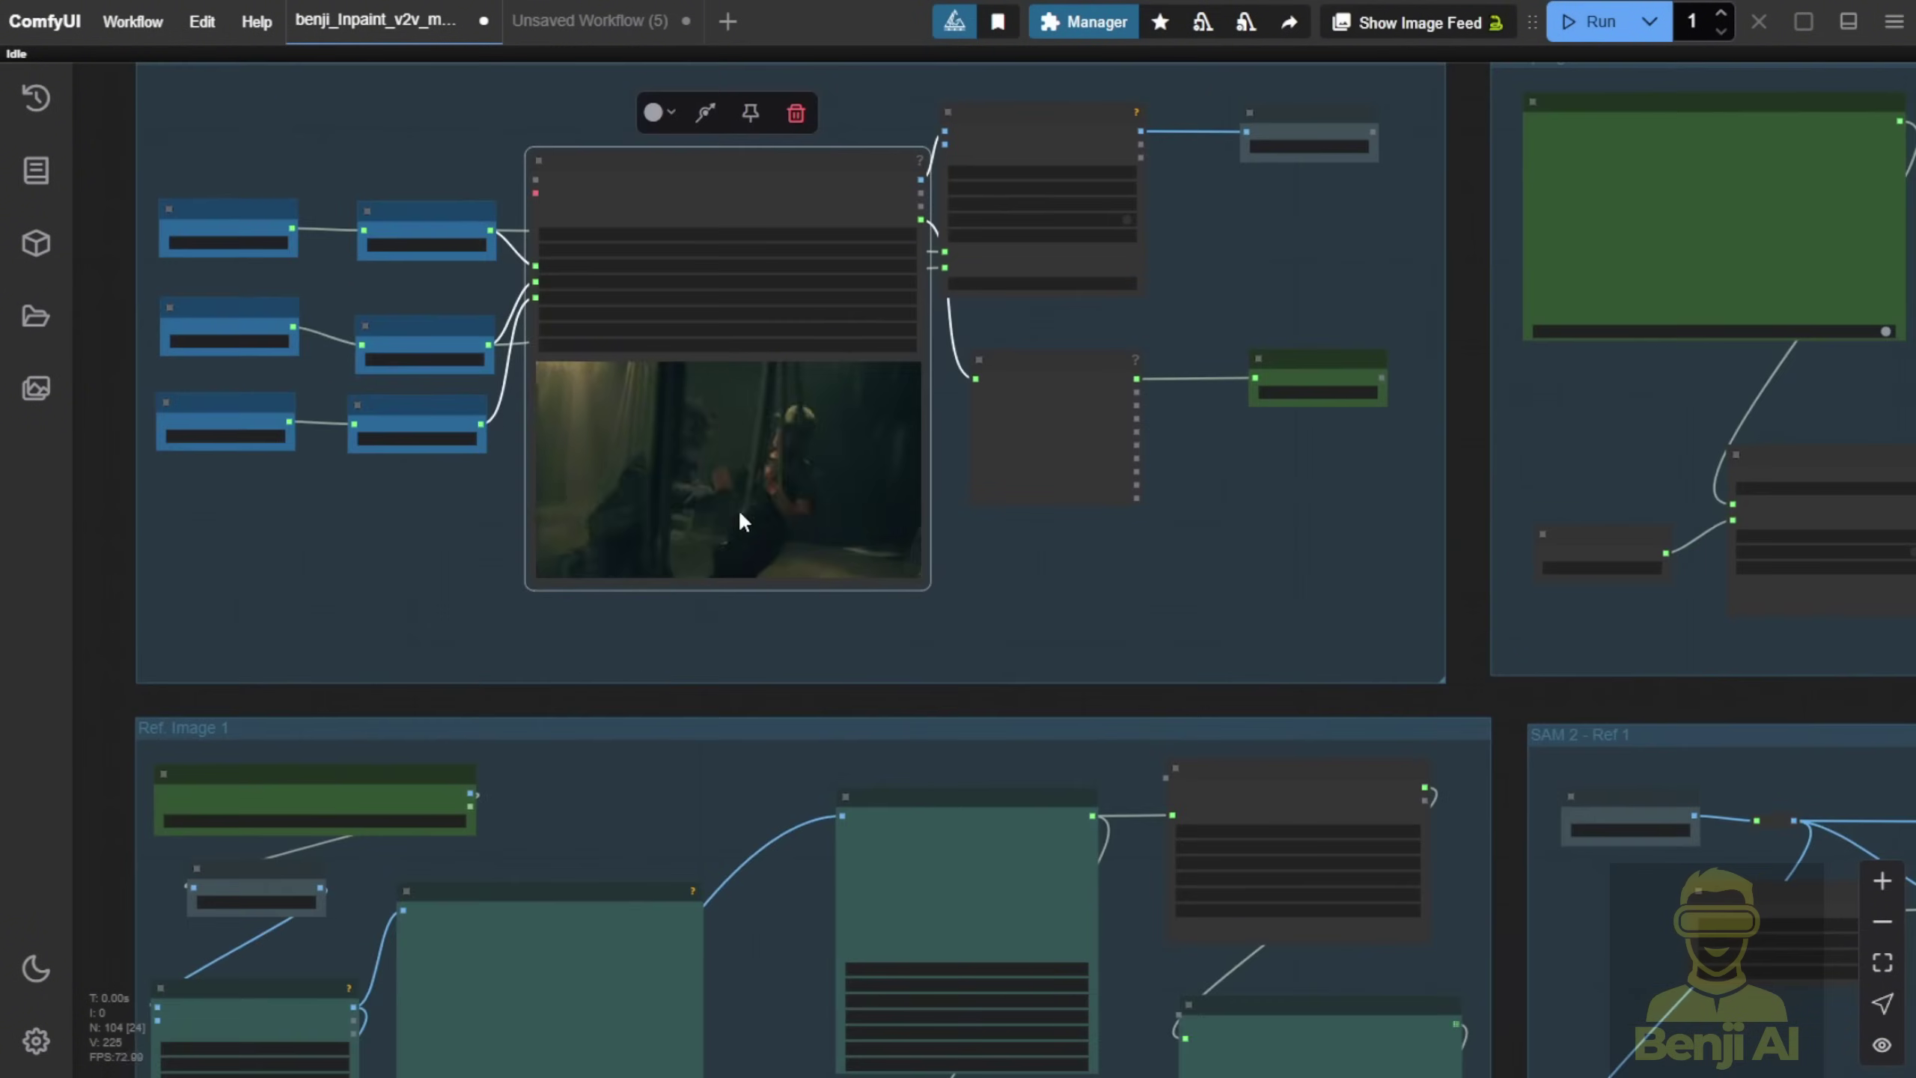
scroll(738, 510, "up", 6)
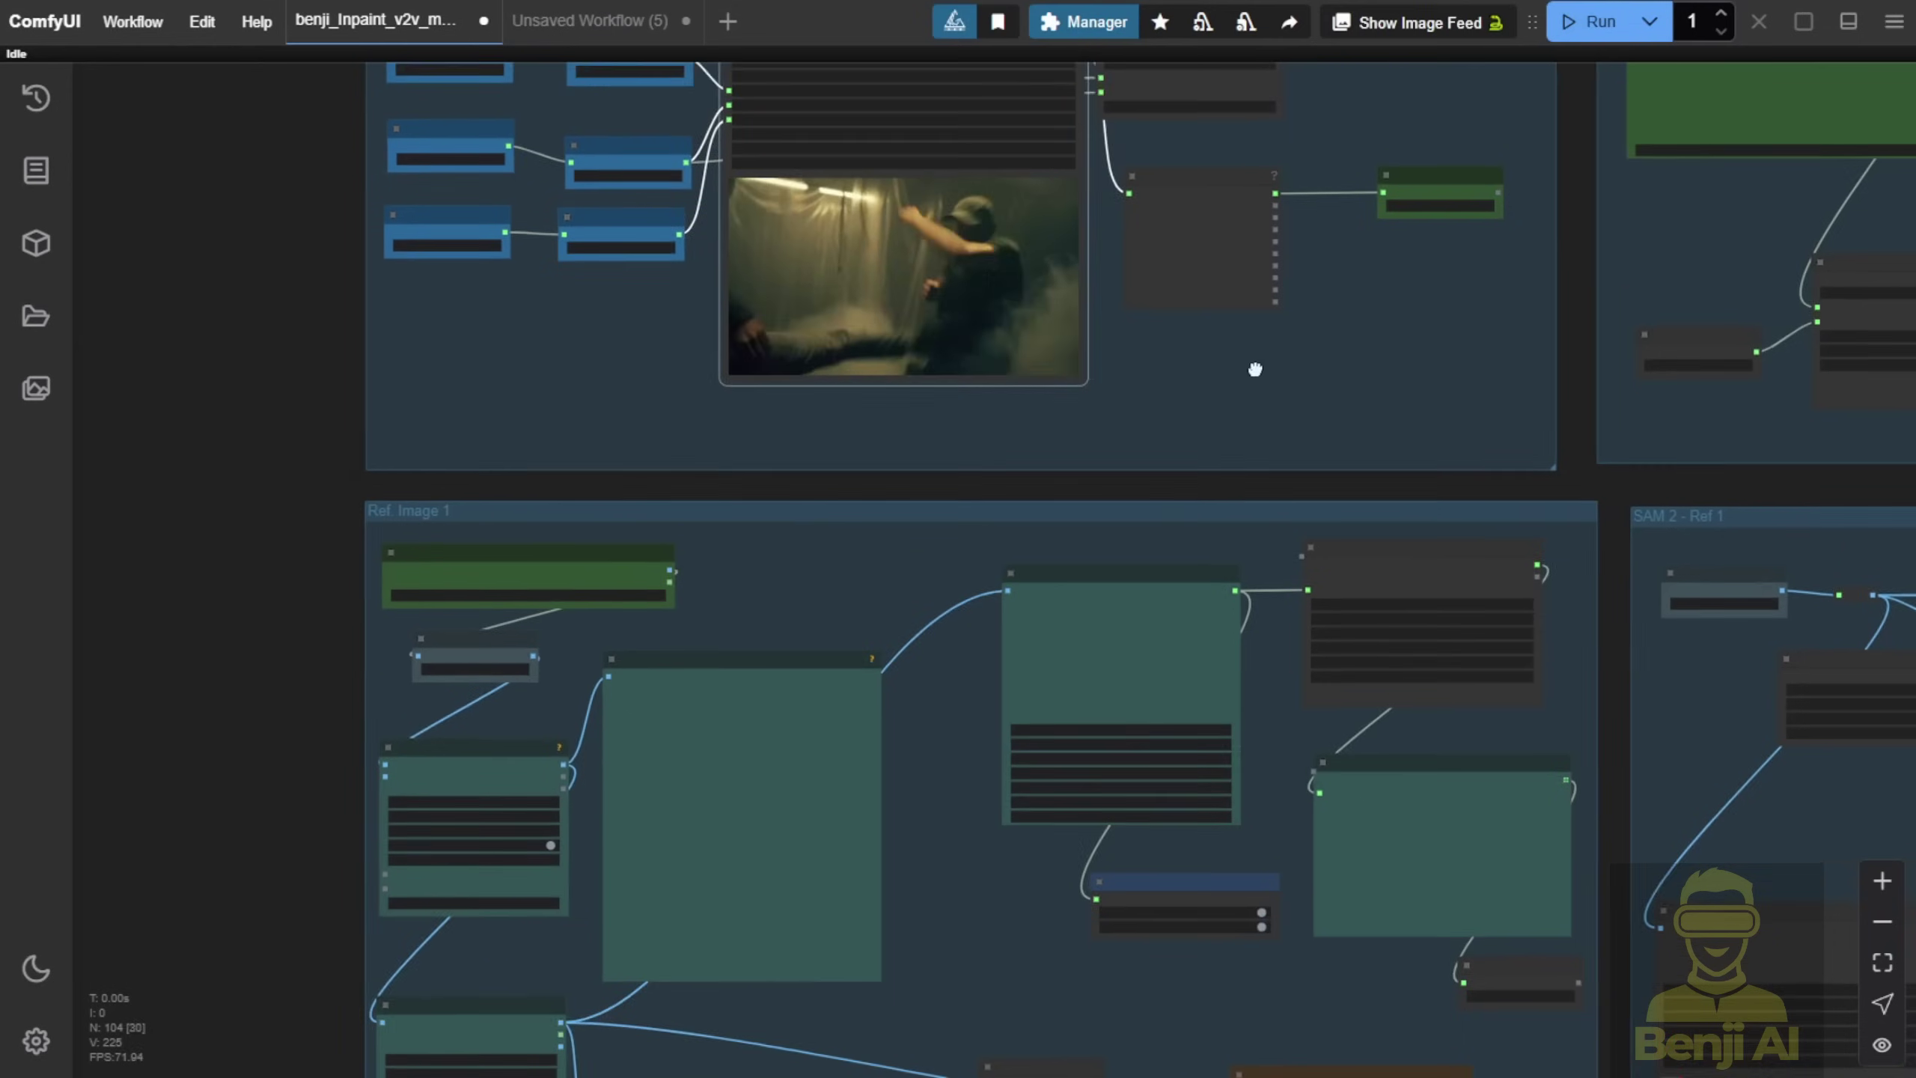
Zoom in on the Load Video node's Set_width INT Constant, changing width 480 to 832
left_click_drag(1252, 368, 1372, 752)
scroll(1079, 640, "up", 2)
scroll(1080, 641, "up", 2)
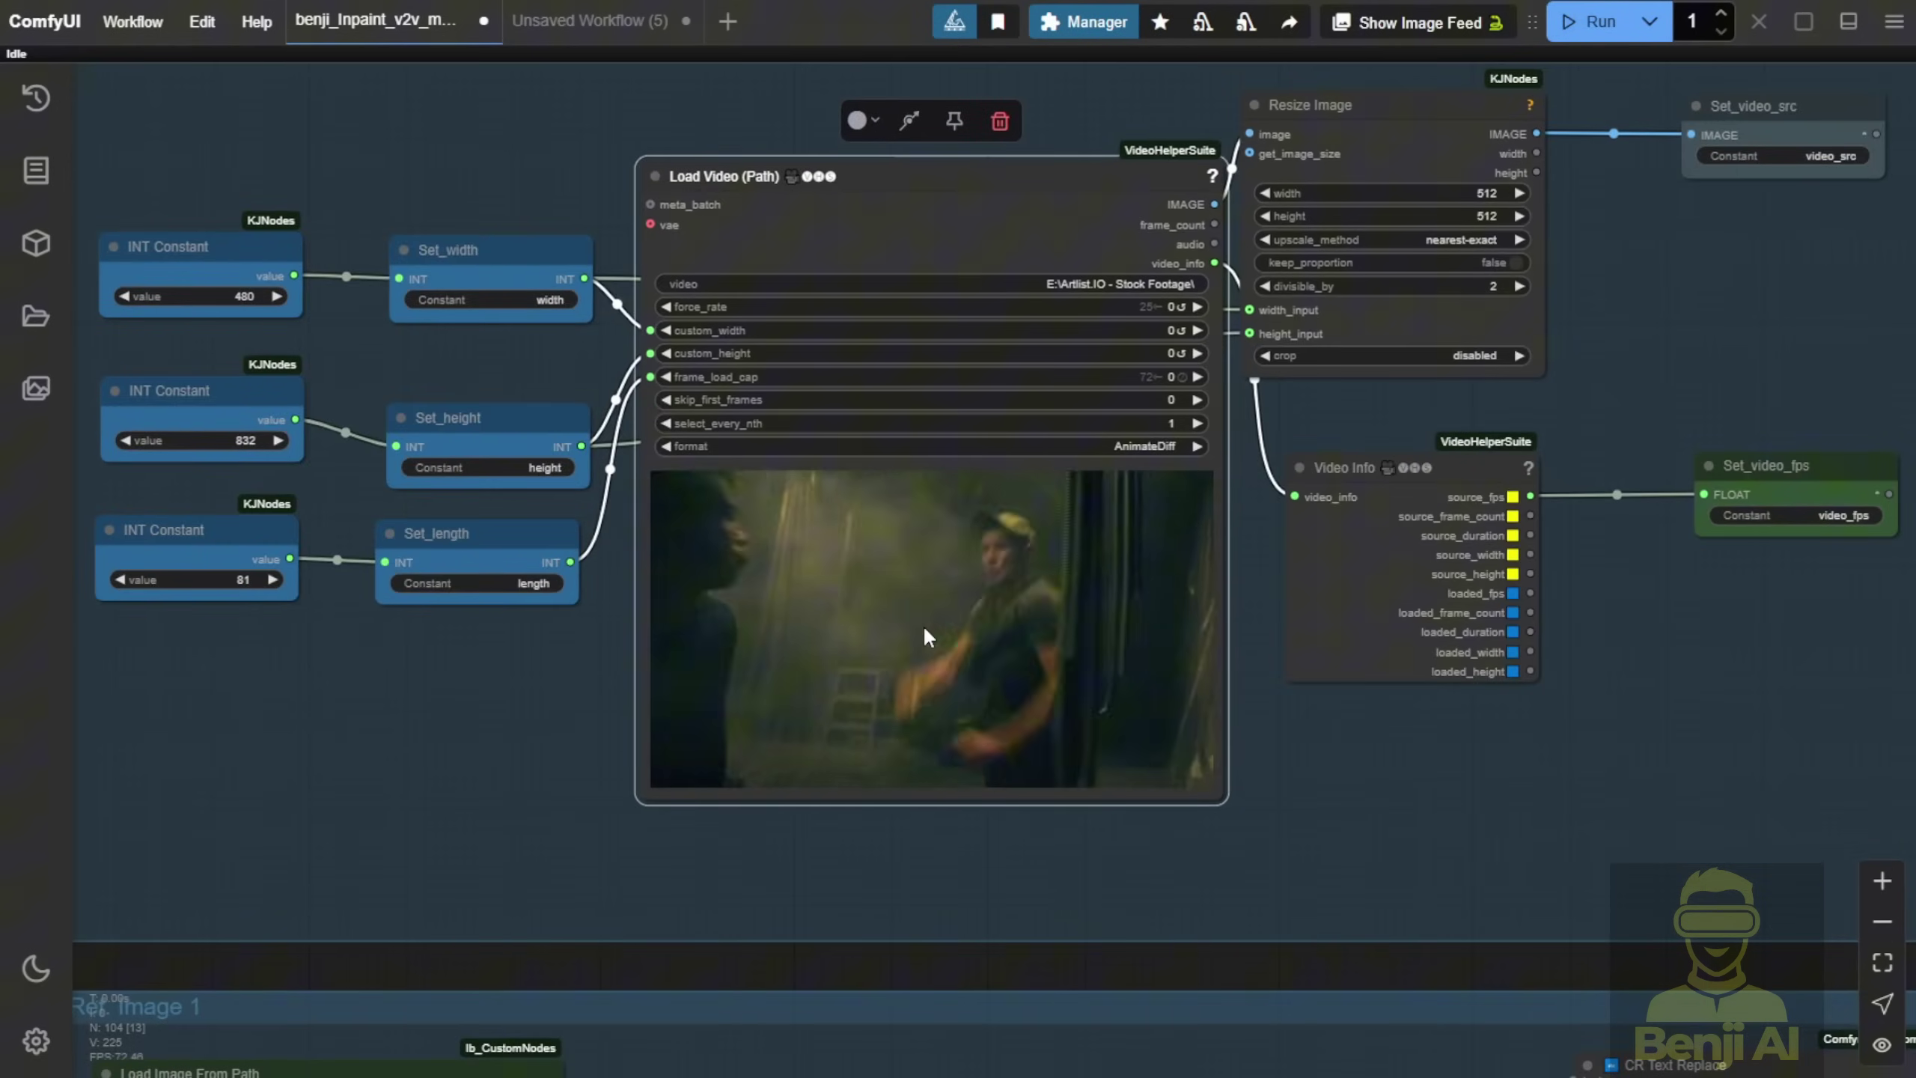
scroll(922, 624, "down", 10)
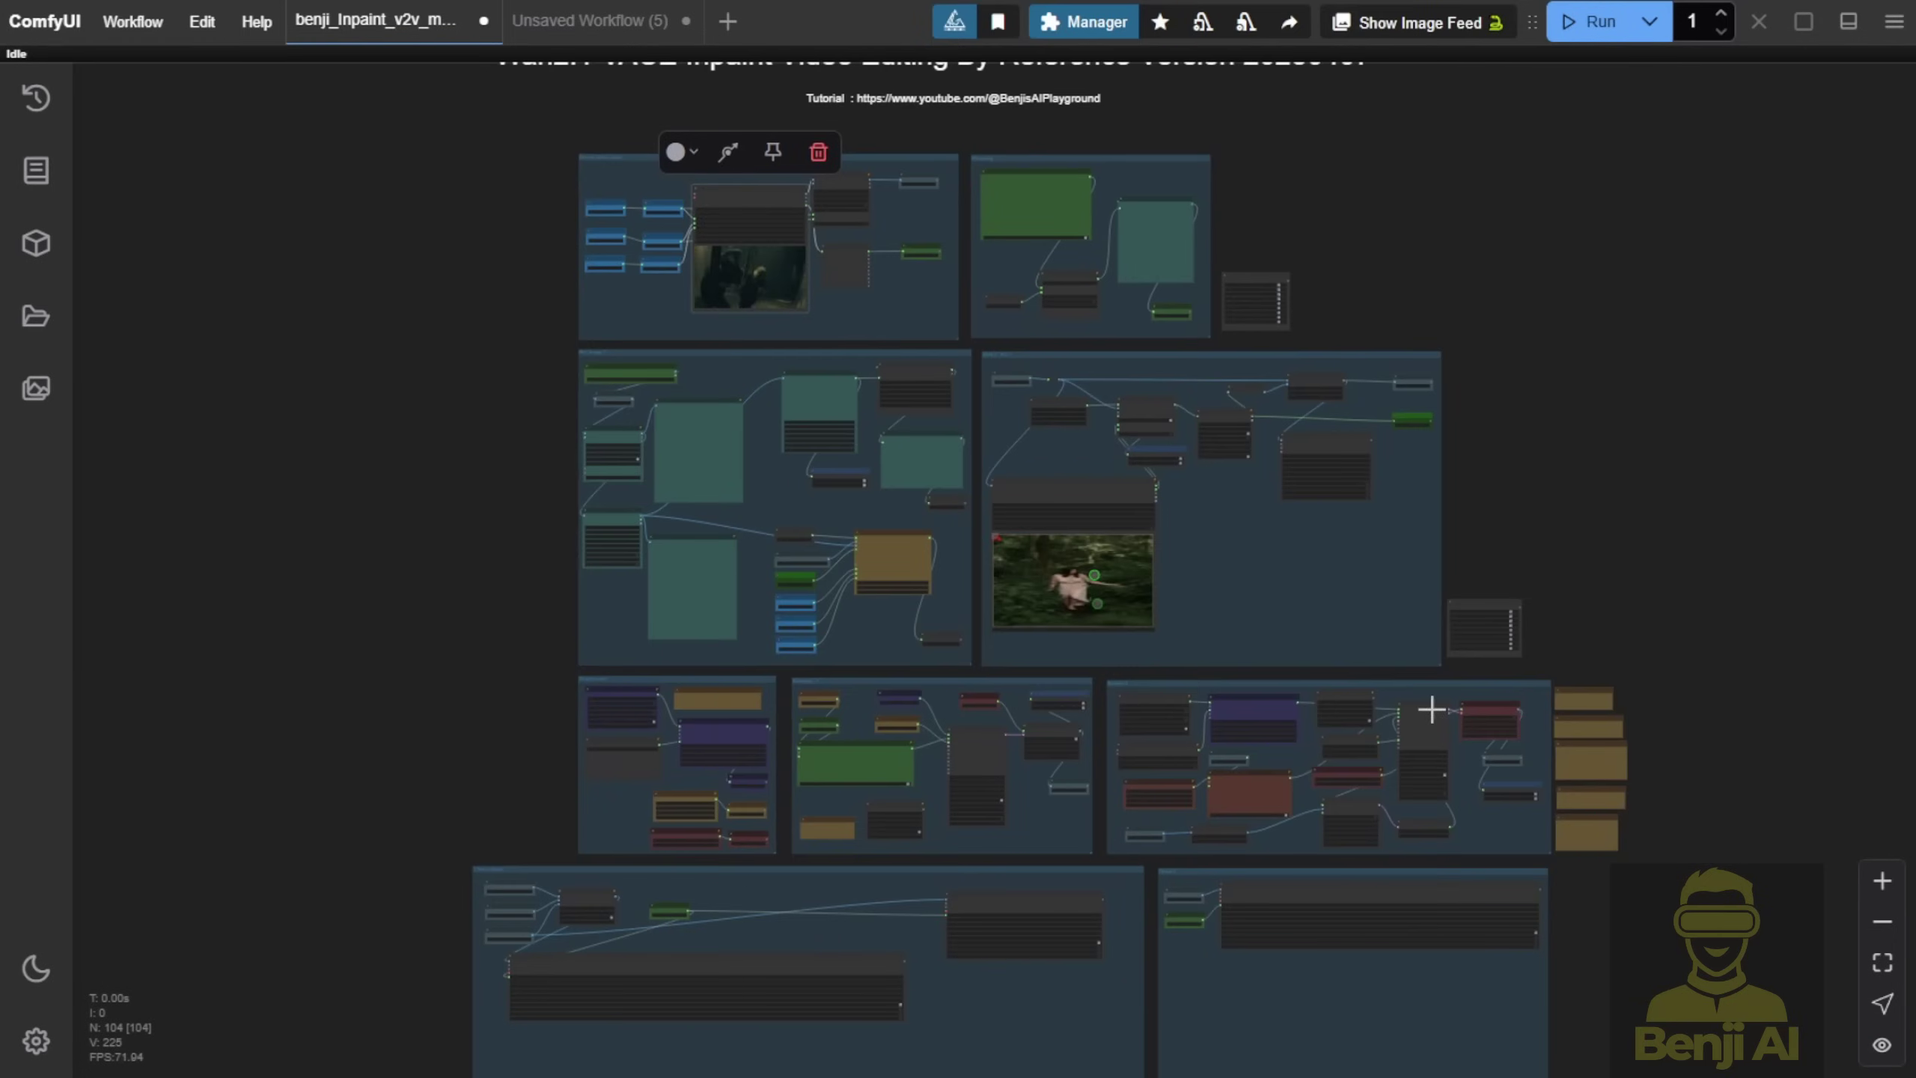
scroll(739, 227, "up", 10)
left_click_drag(311, 611, 485, 738)
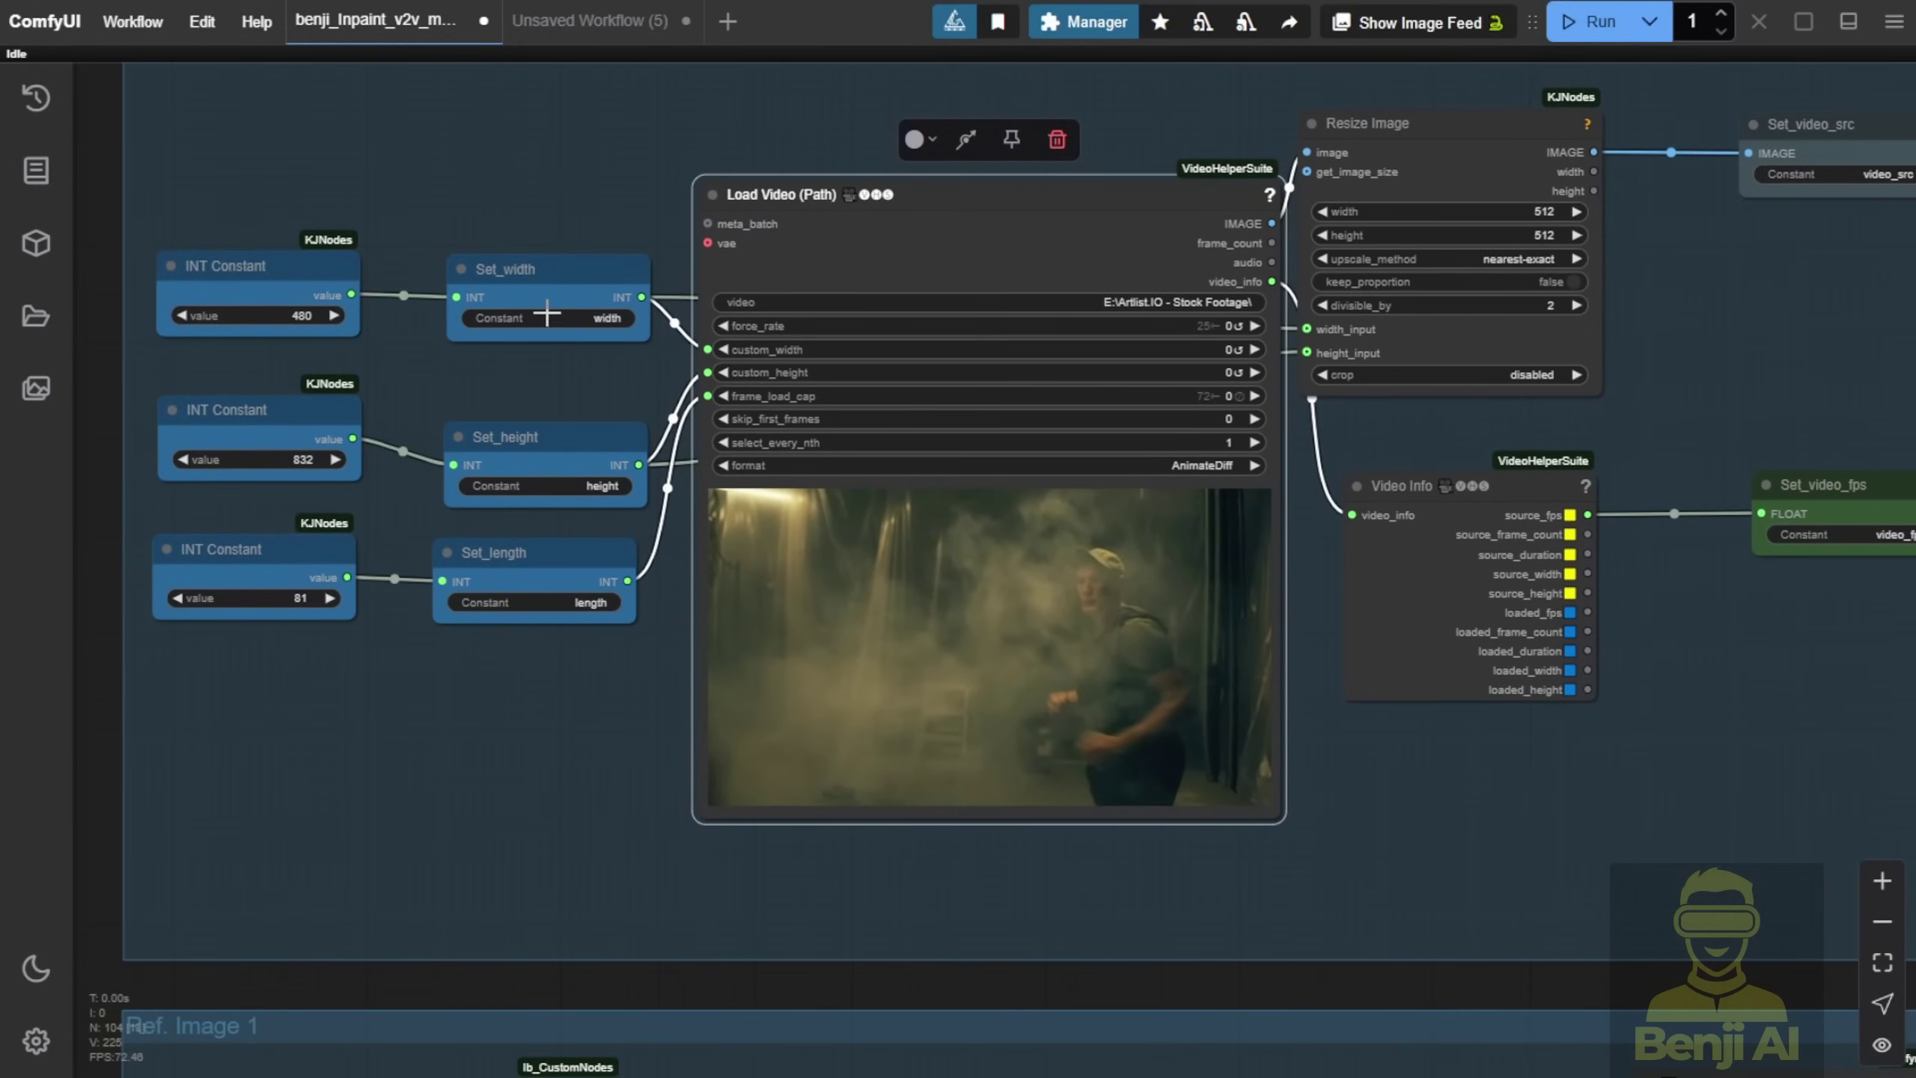
scroll(550, 314, "up", 2)
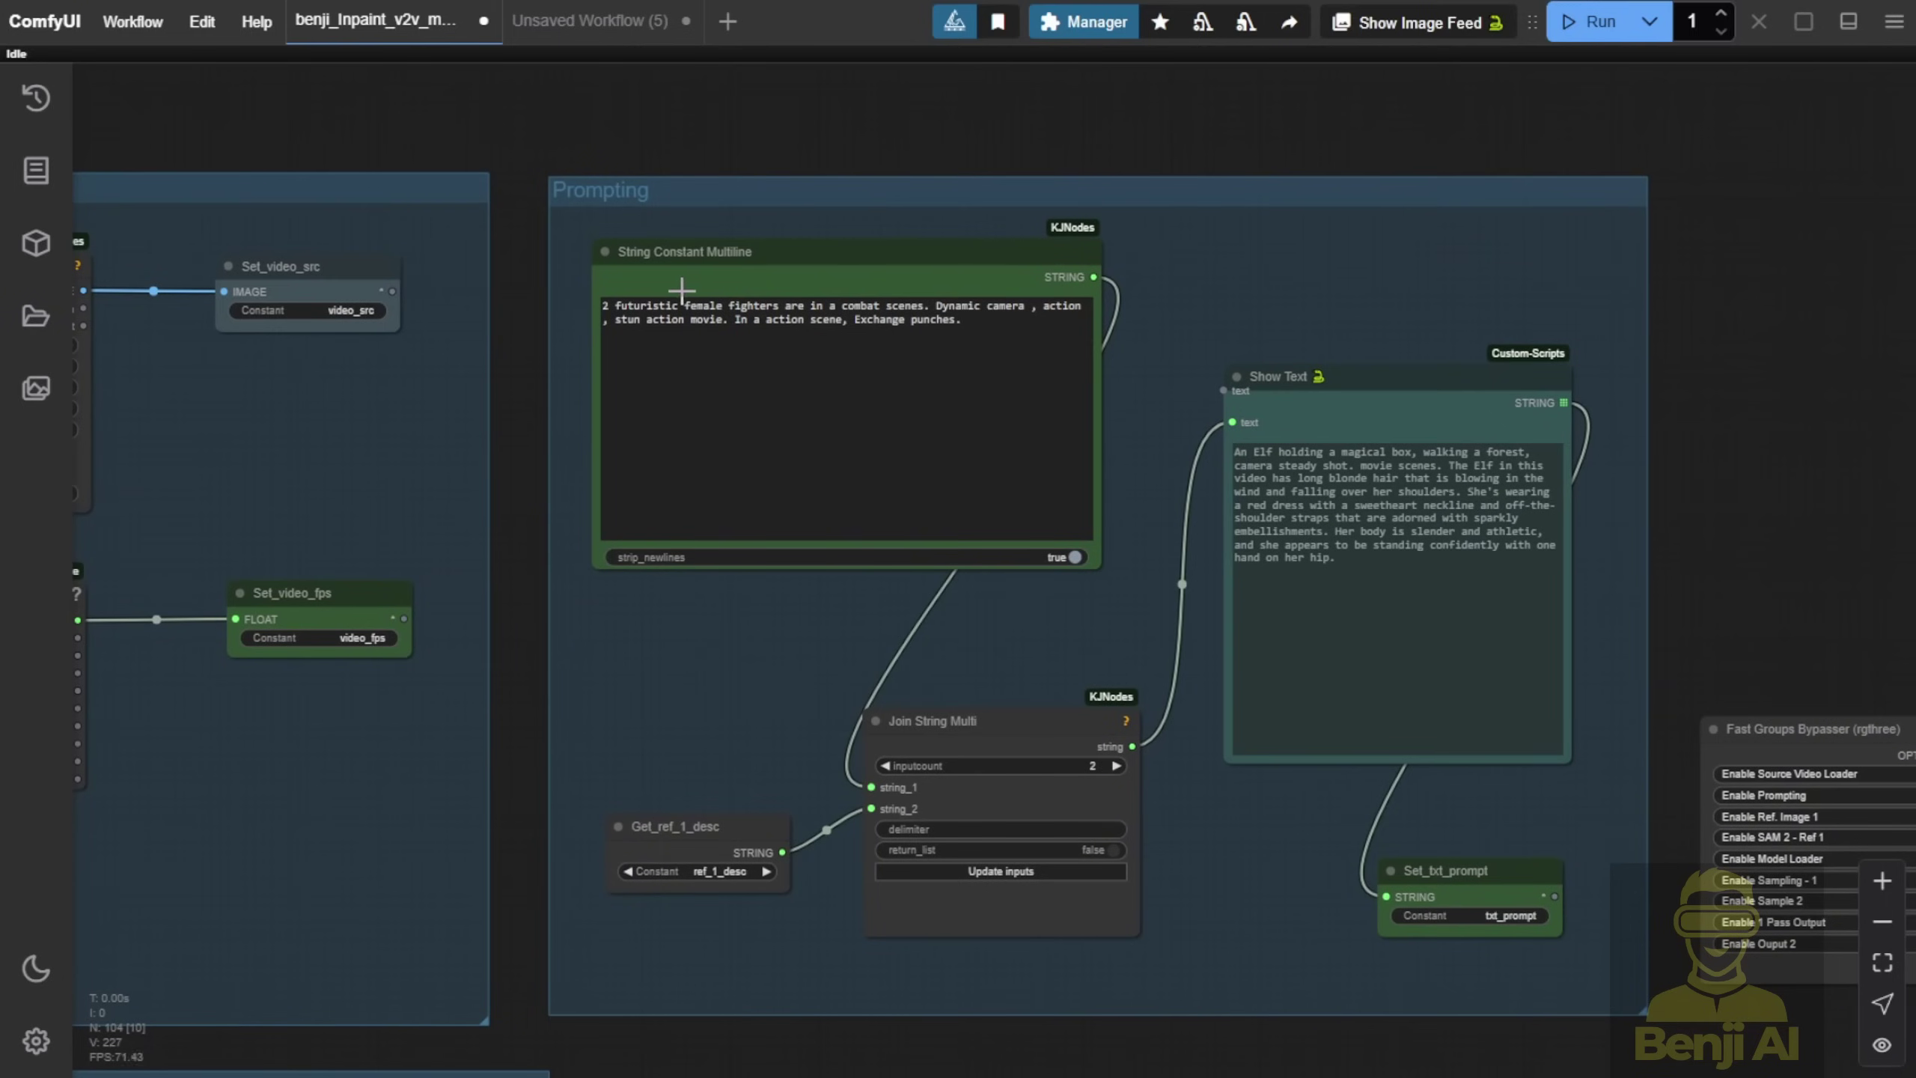
Zoom into the fighter prompt text, then pan to the Show Text elf reference description
scroll(641, 367, "up", 5)
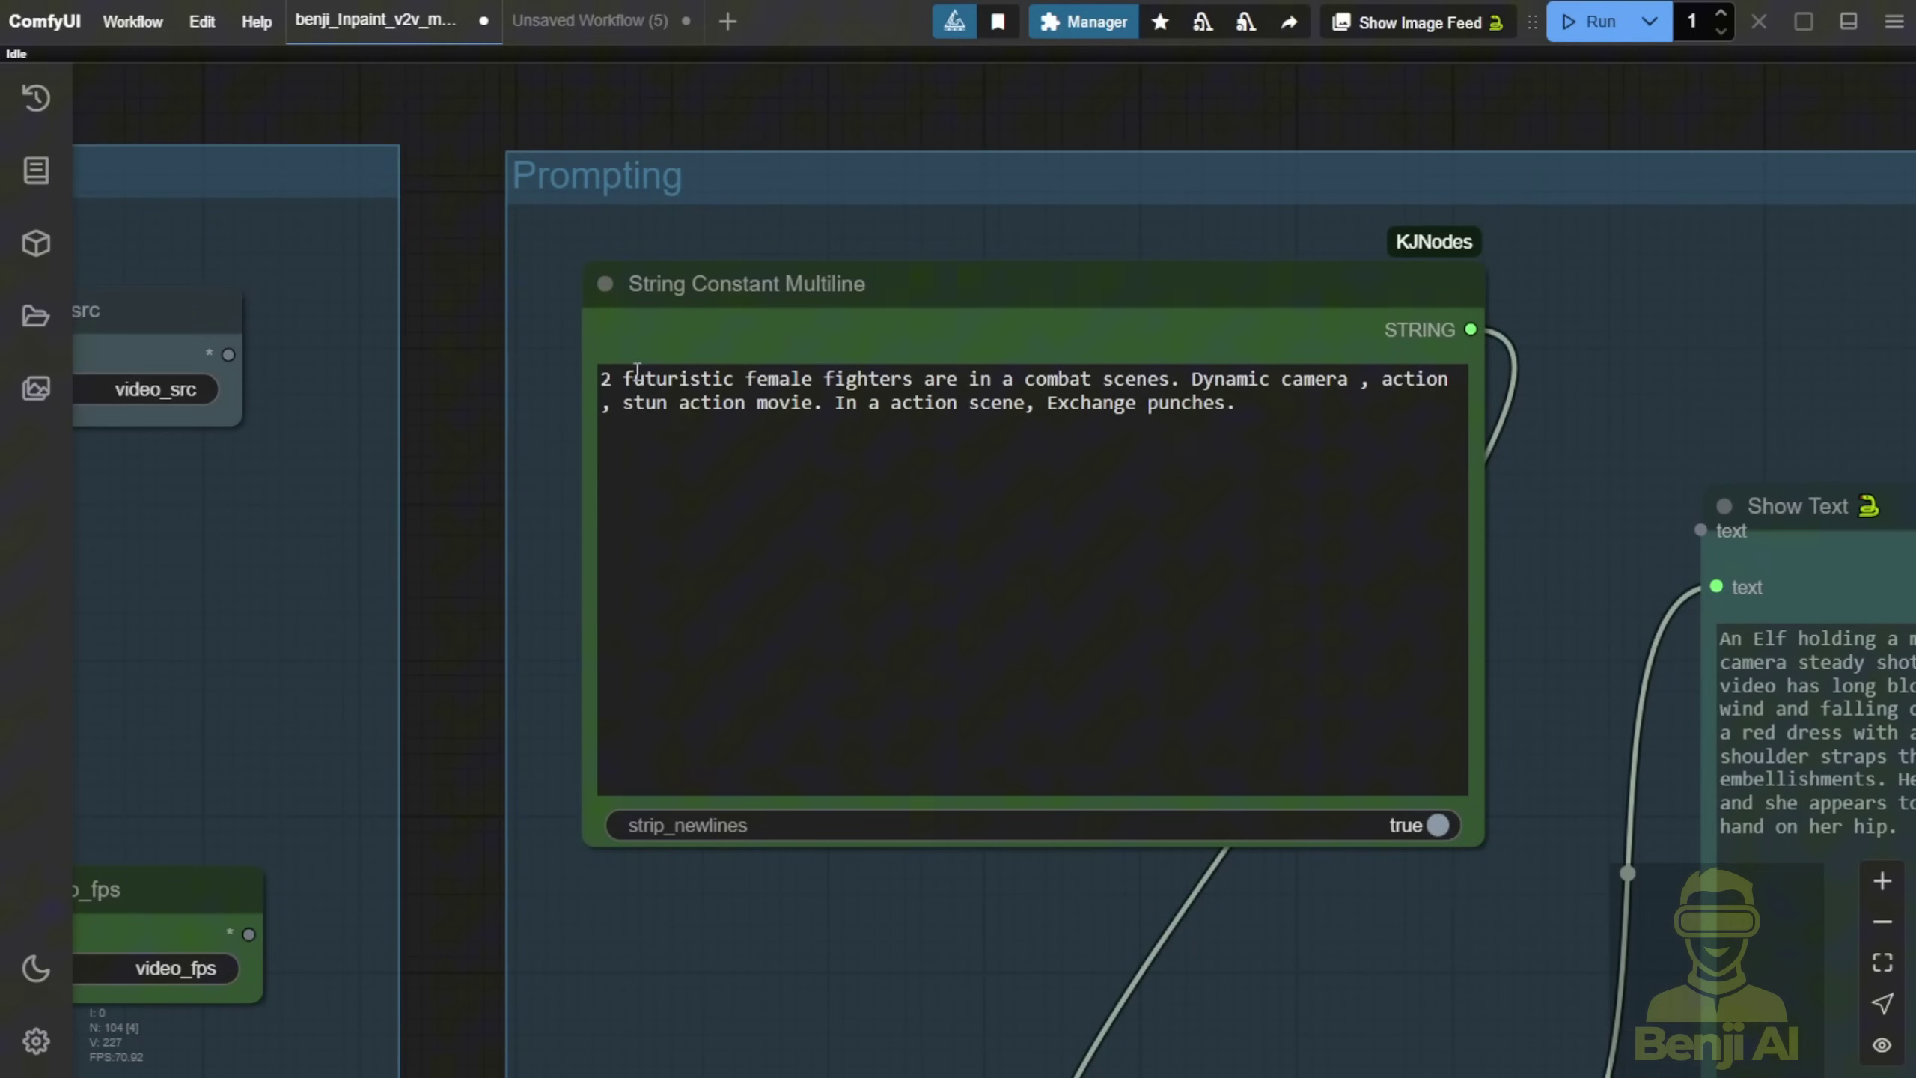
double_click(605, 377)
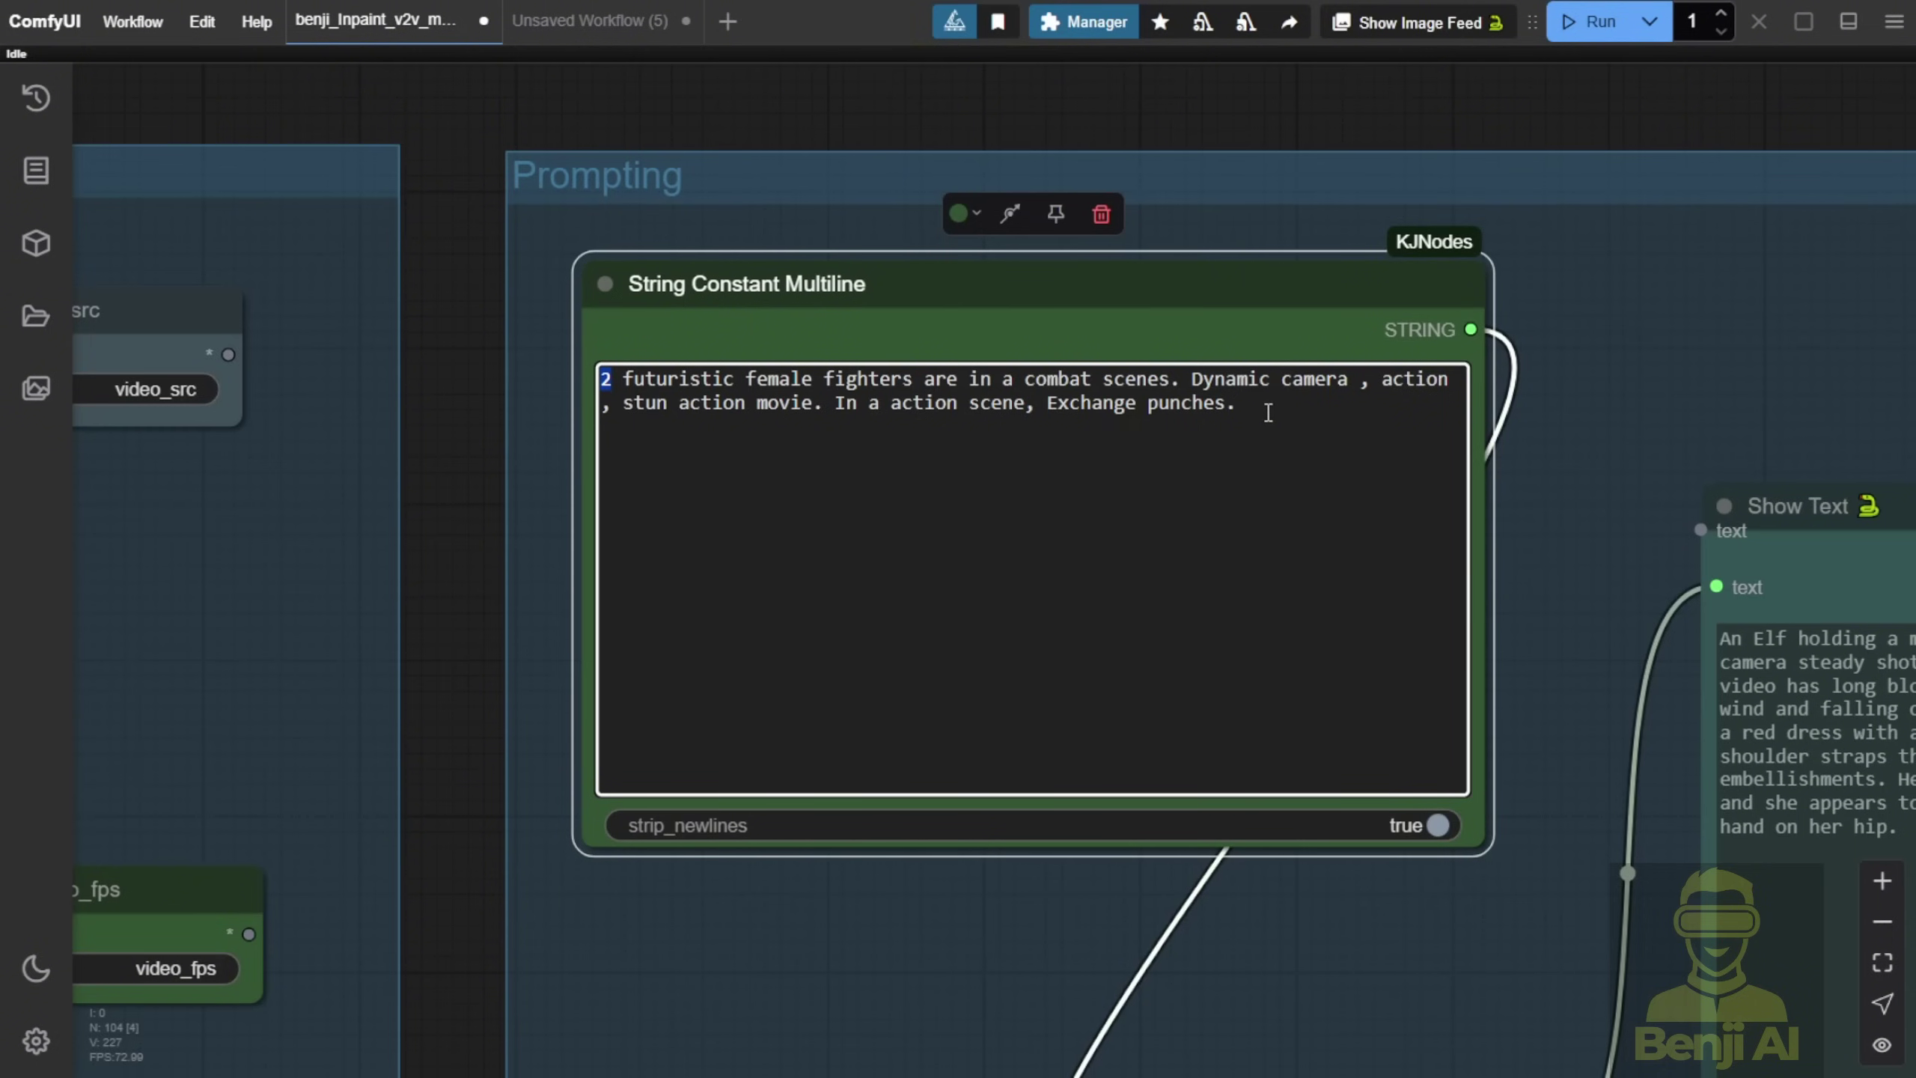
scroll(1230, 851, "down", 5)
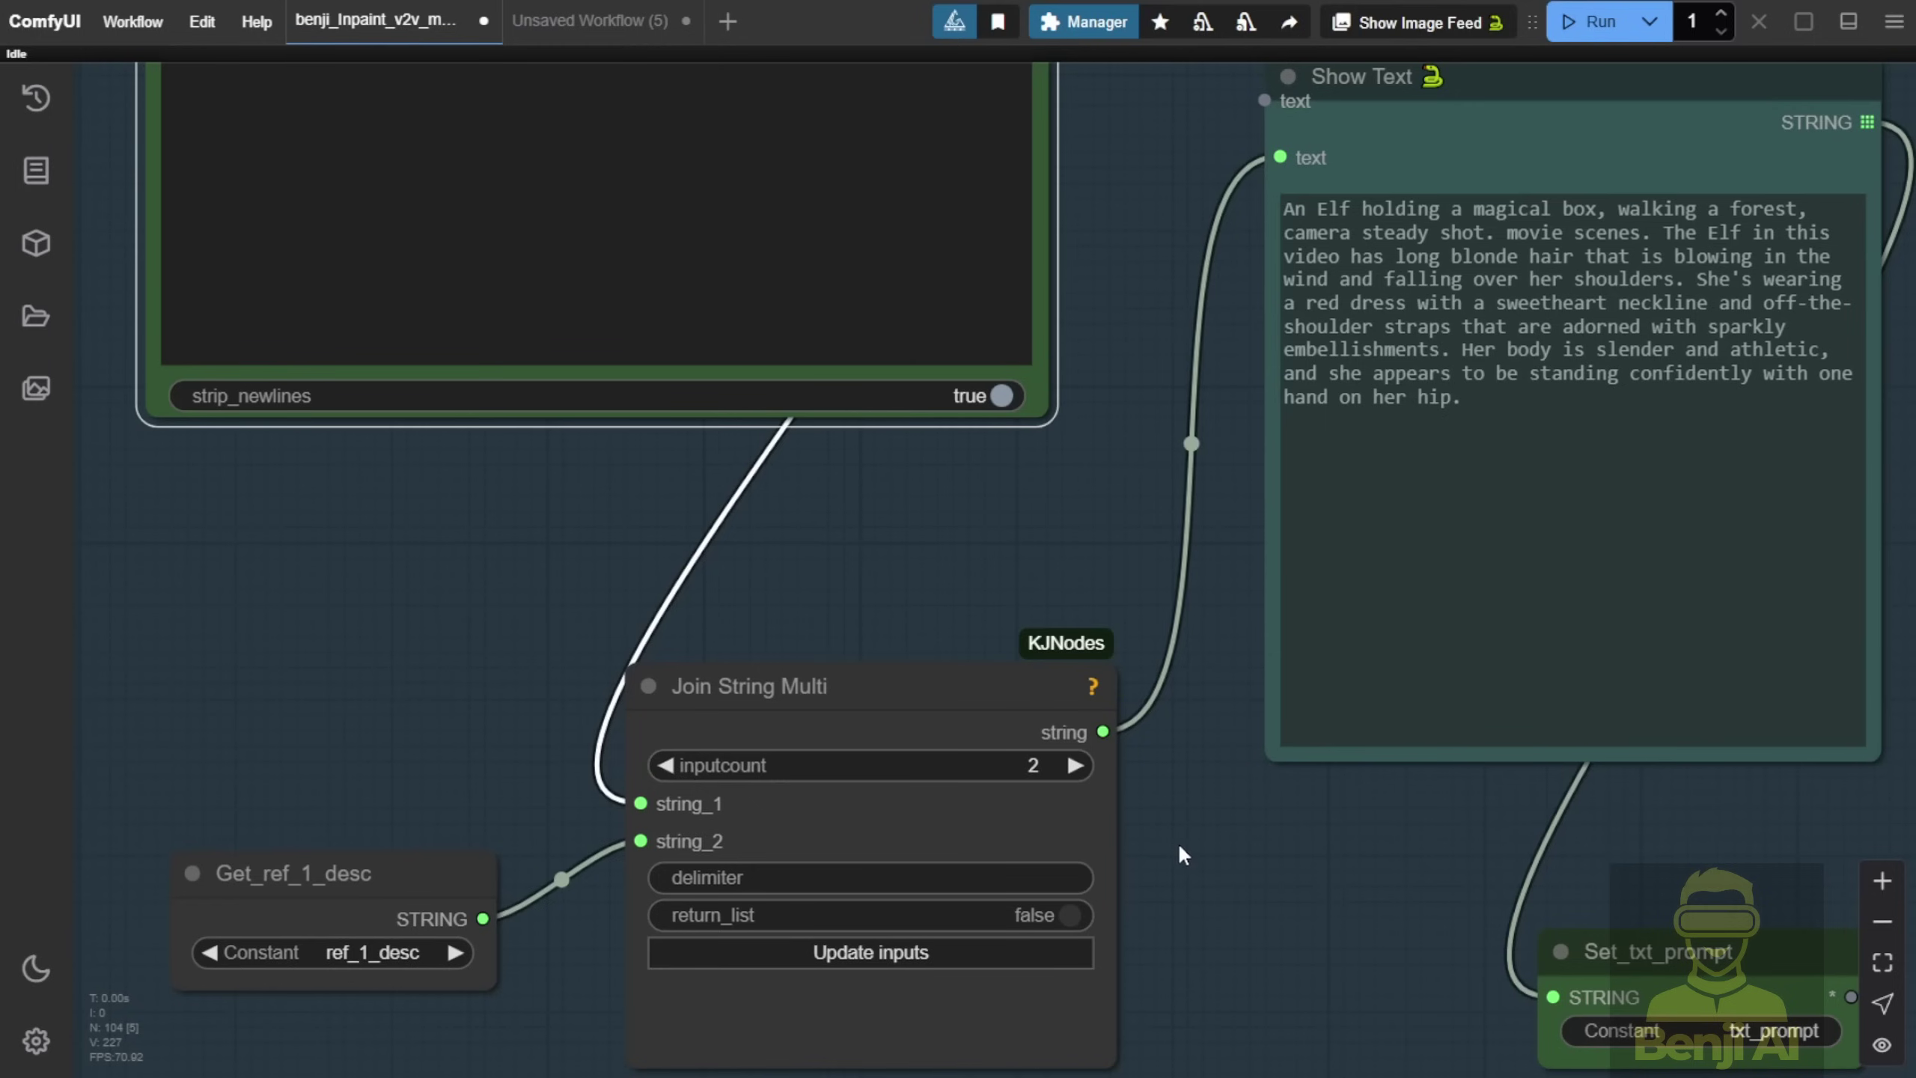
left_click_drag(1178, 842, 846, 974)
left_click(1178, 375)
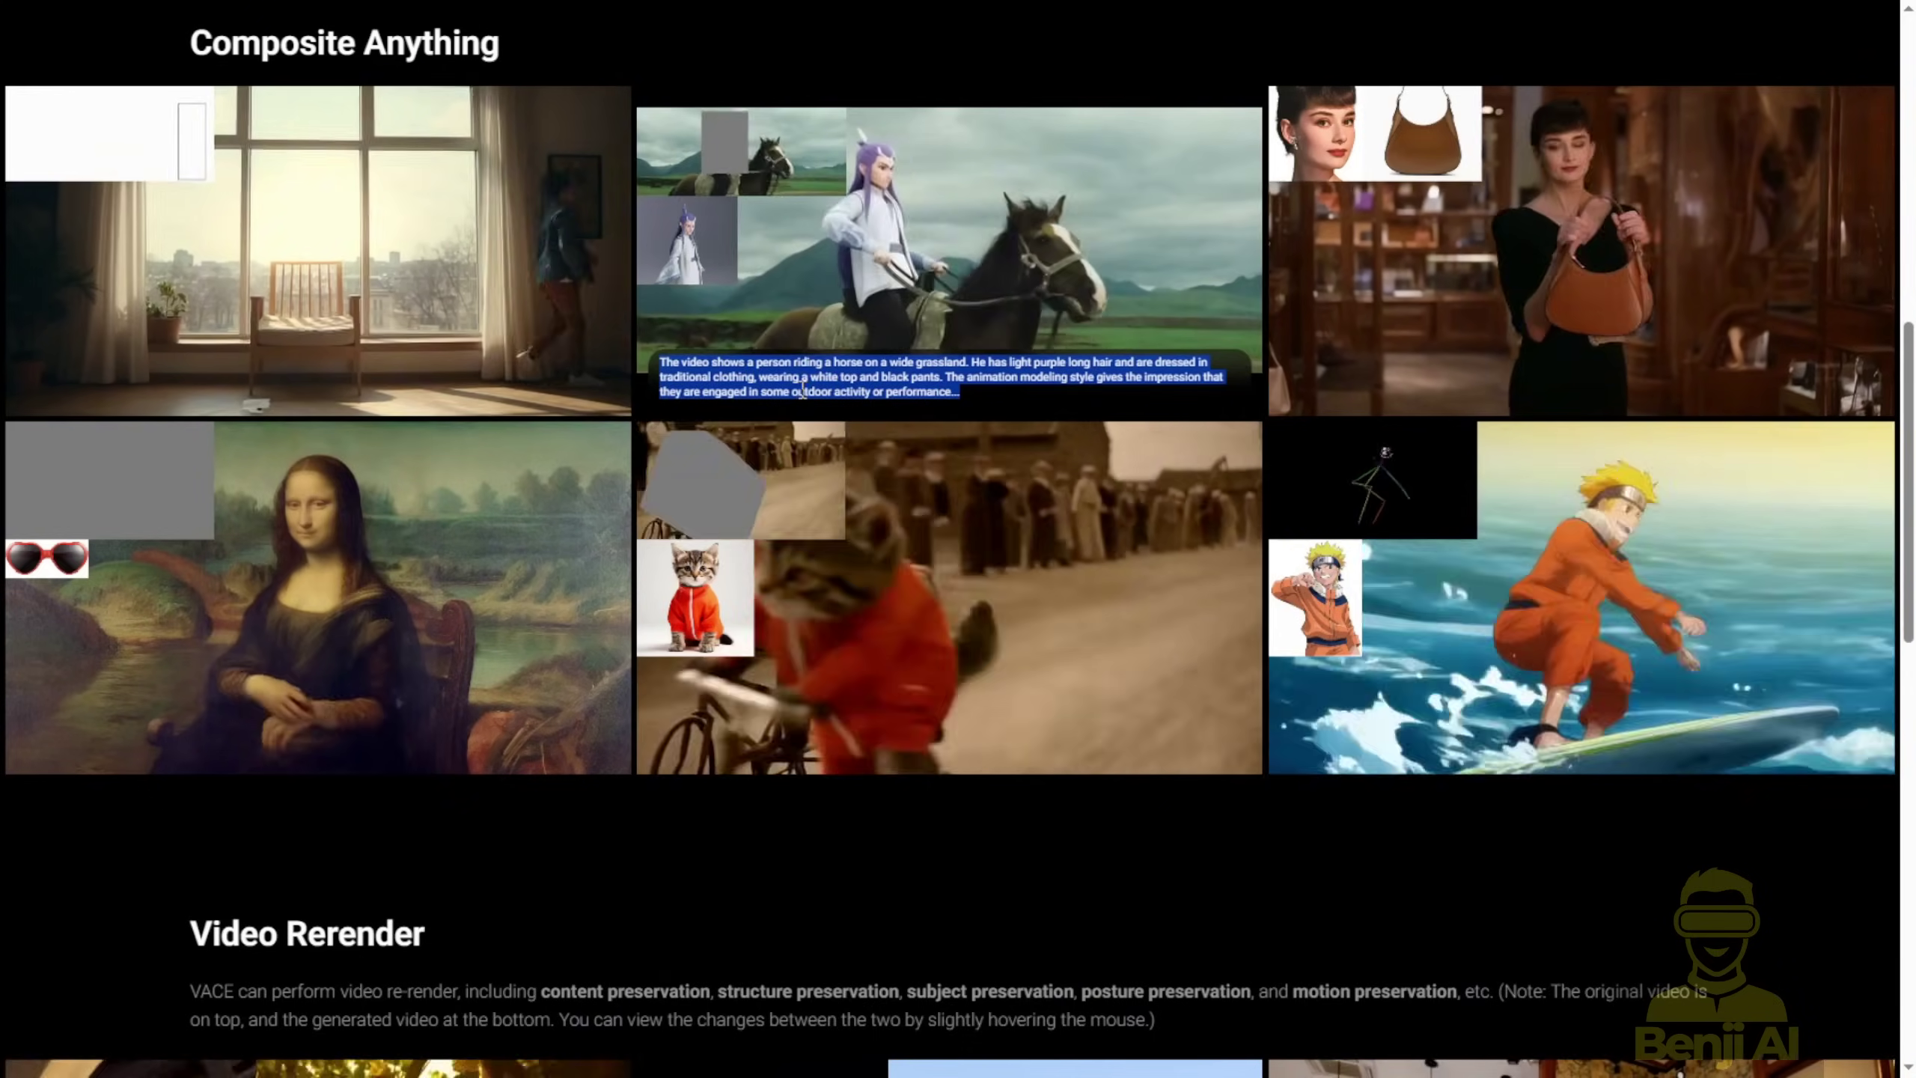
Scroll the gallery and highlight 'hot-blooded teenager' in the anime surfer example's caption
scroll(808, 451, "down", 1)
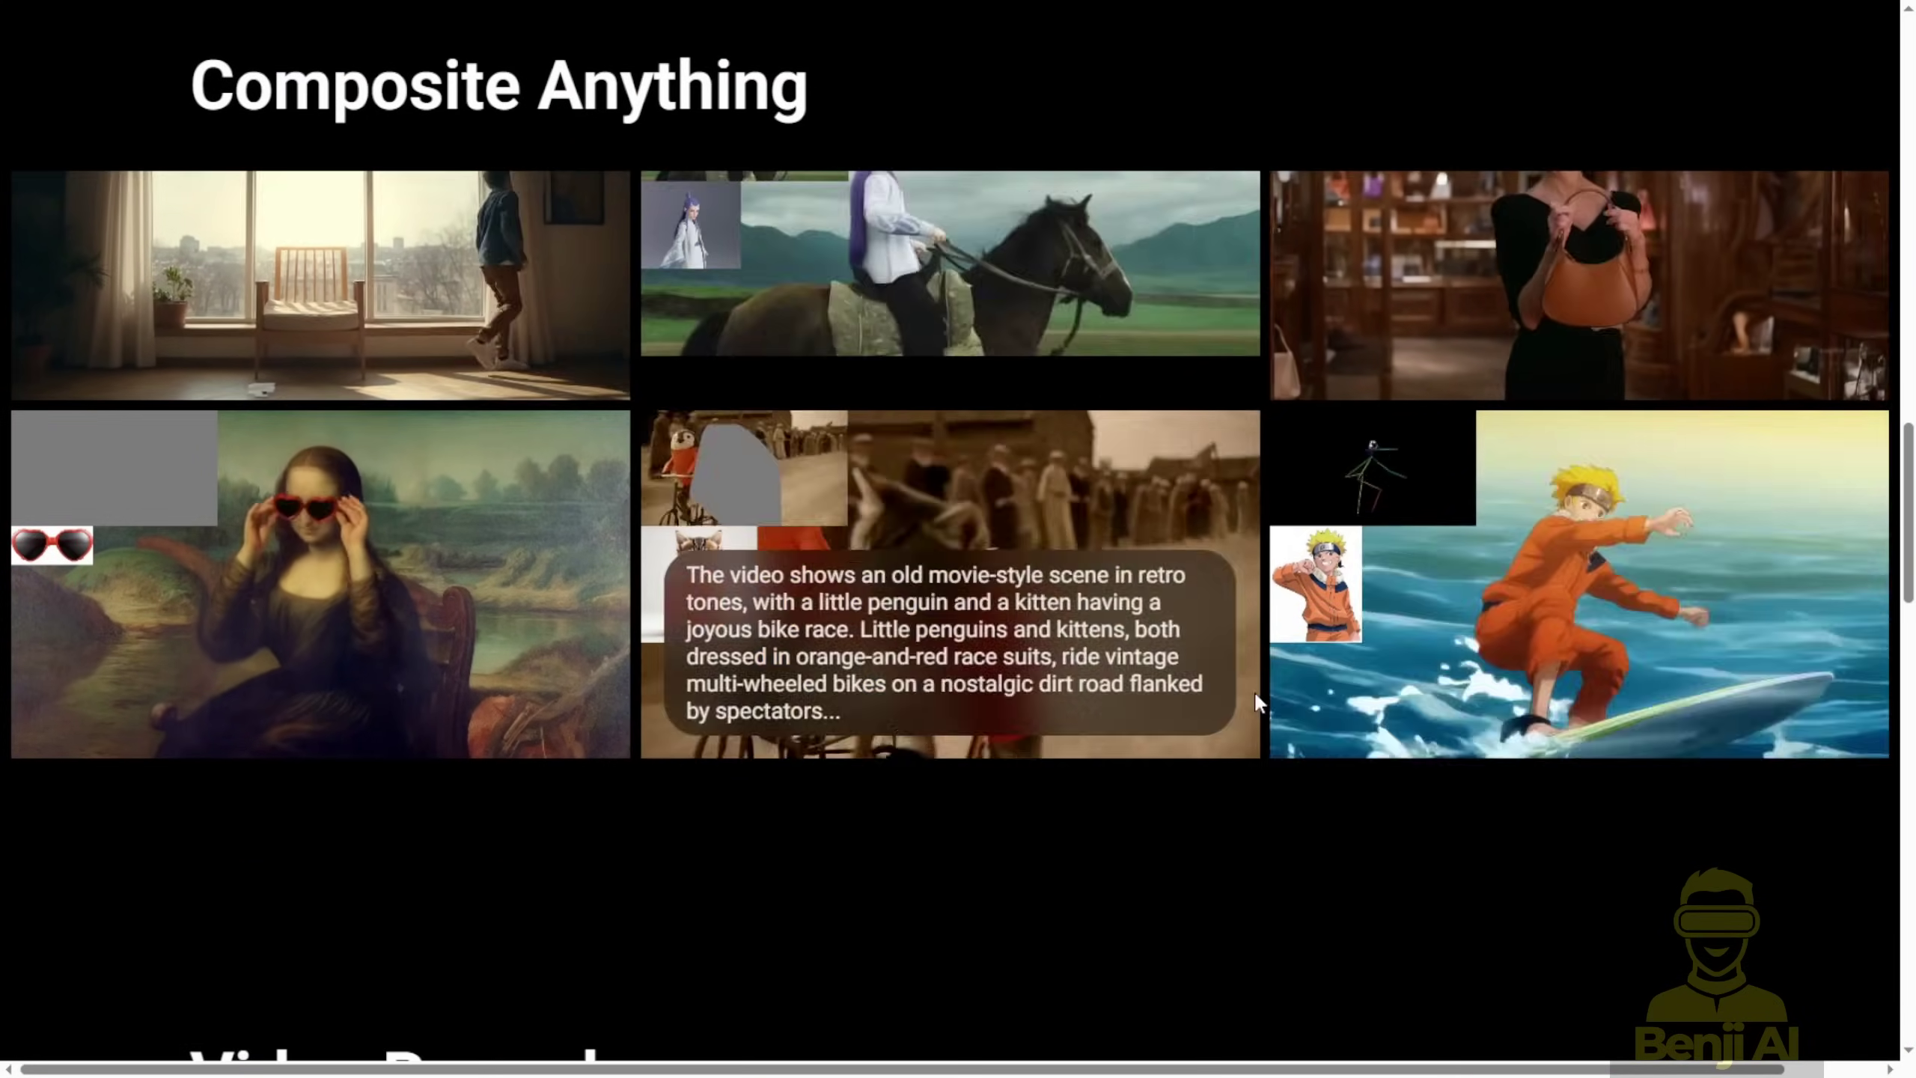
mouse_move(1368, 573)
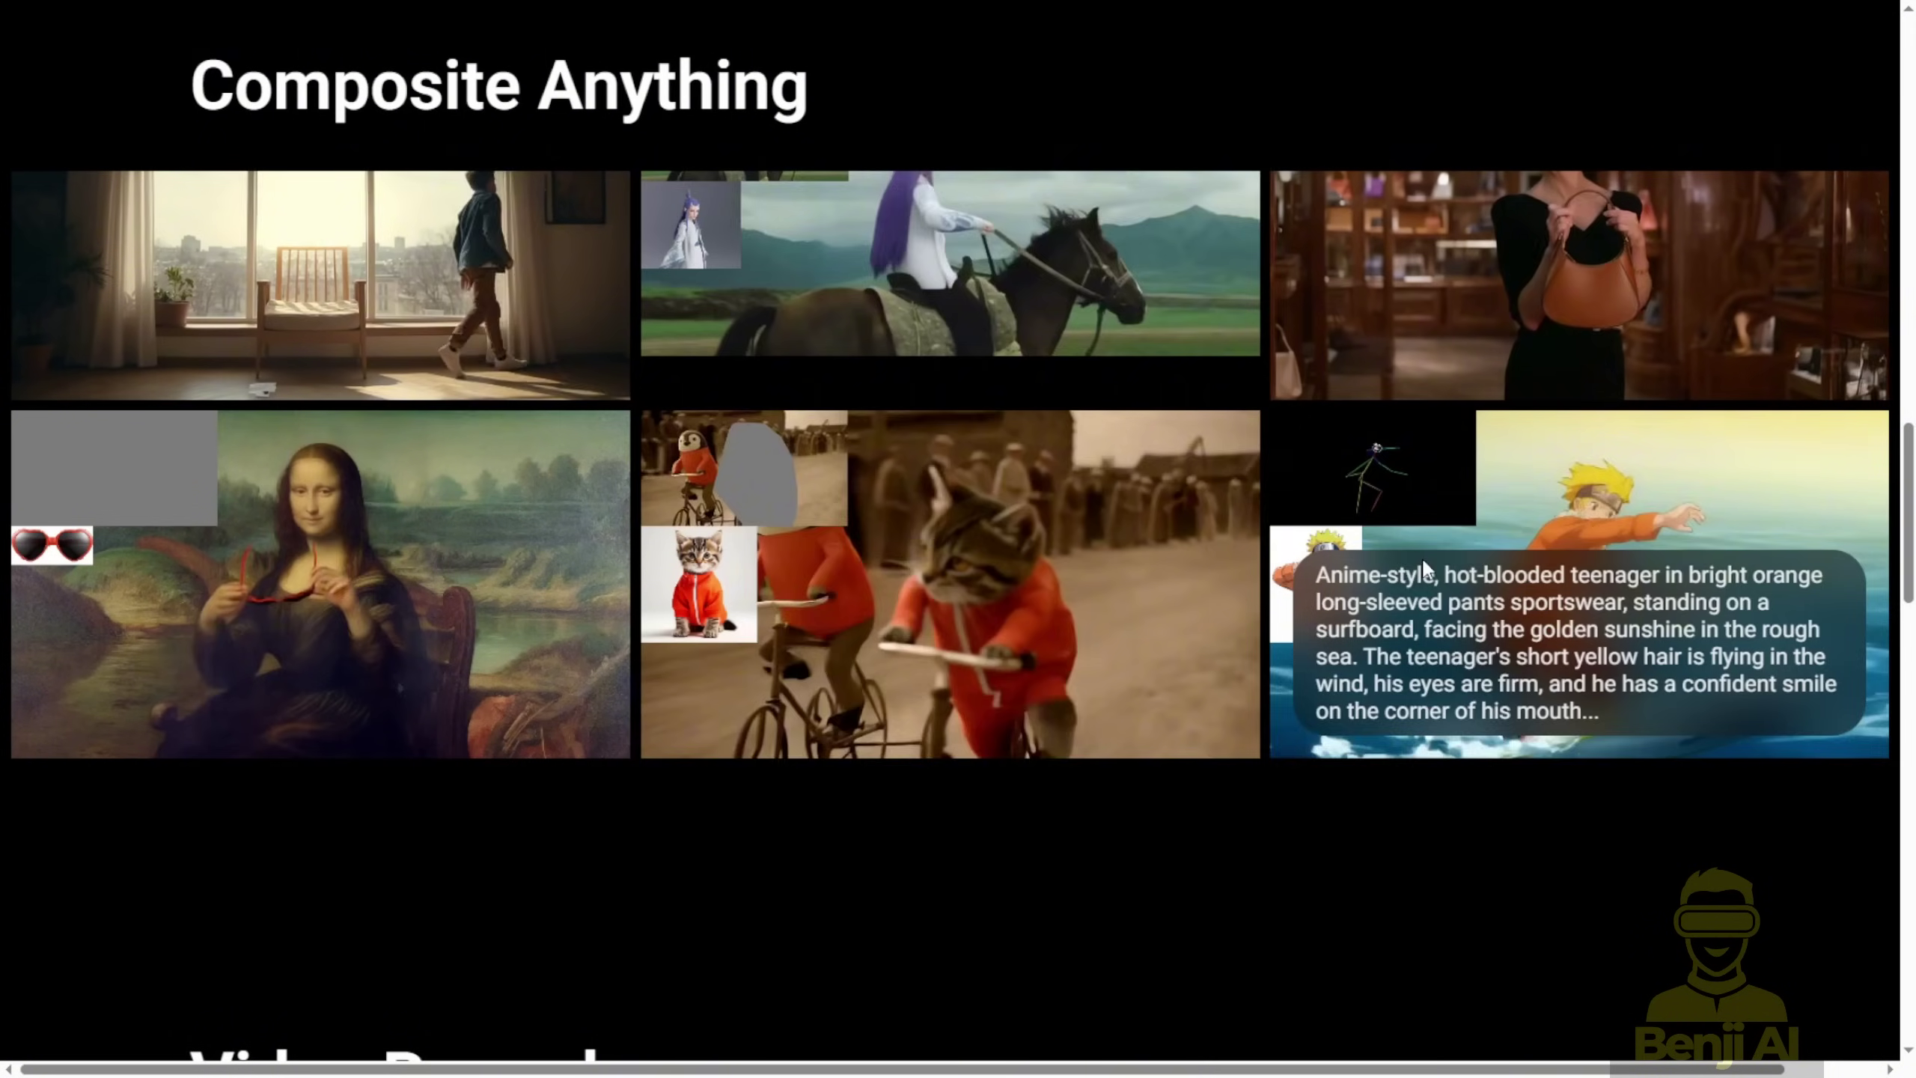
left_click_drag(1443, 574, 1665, 579)
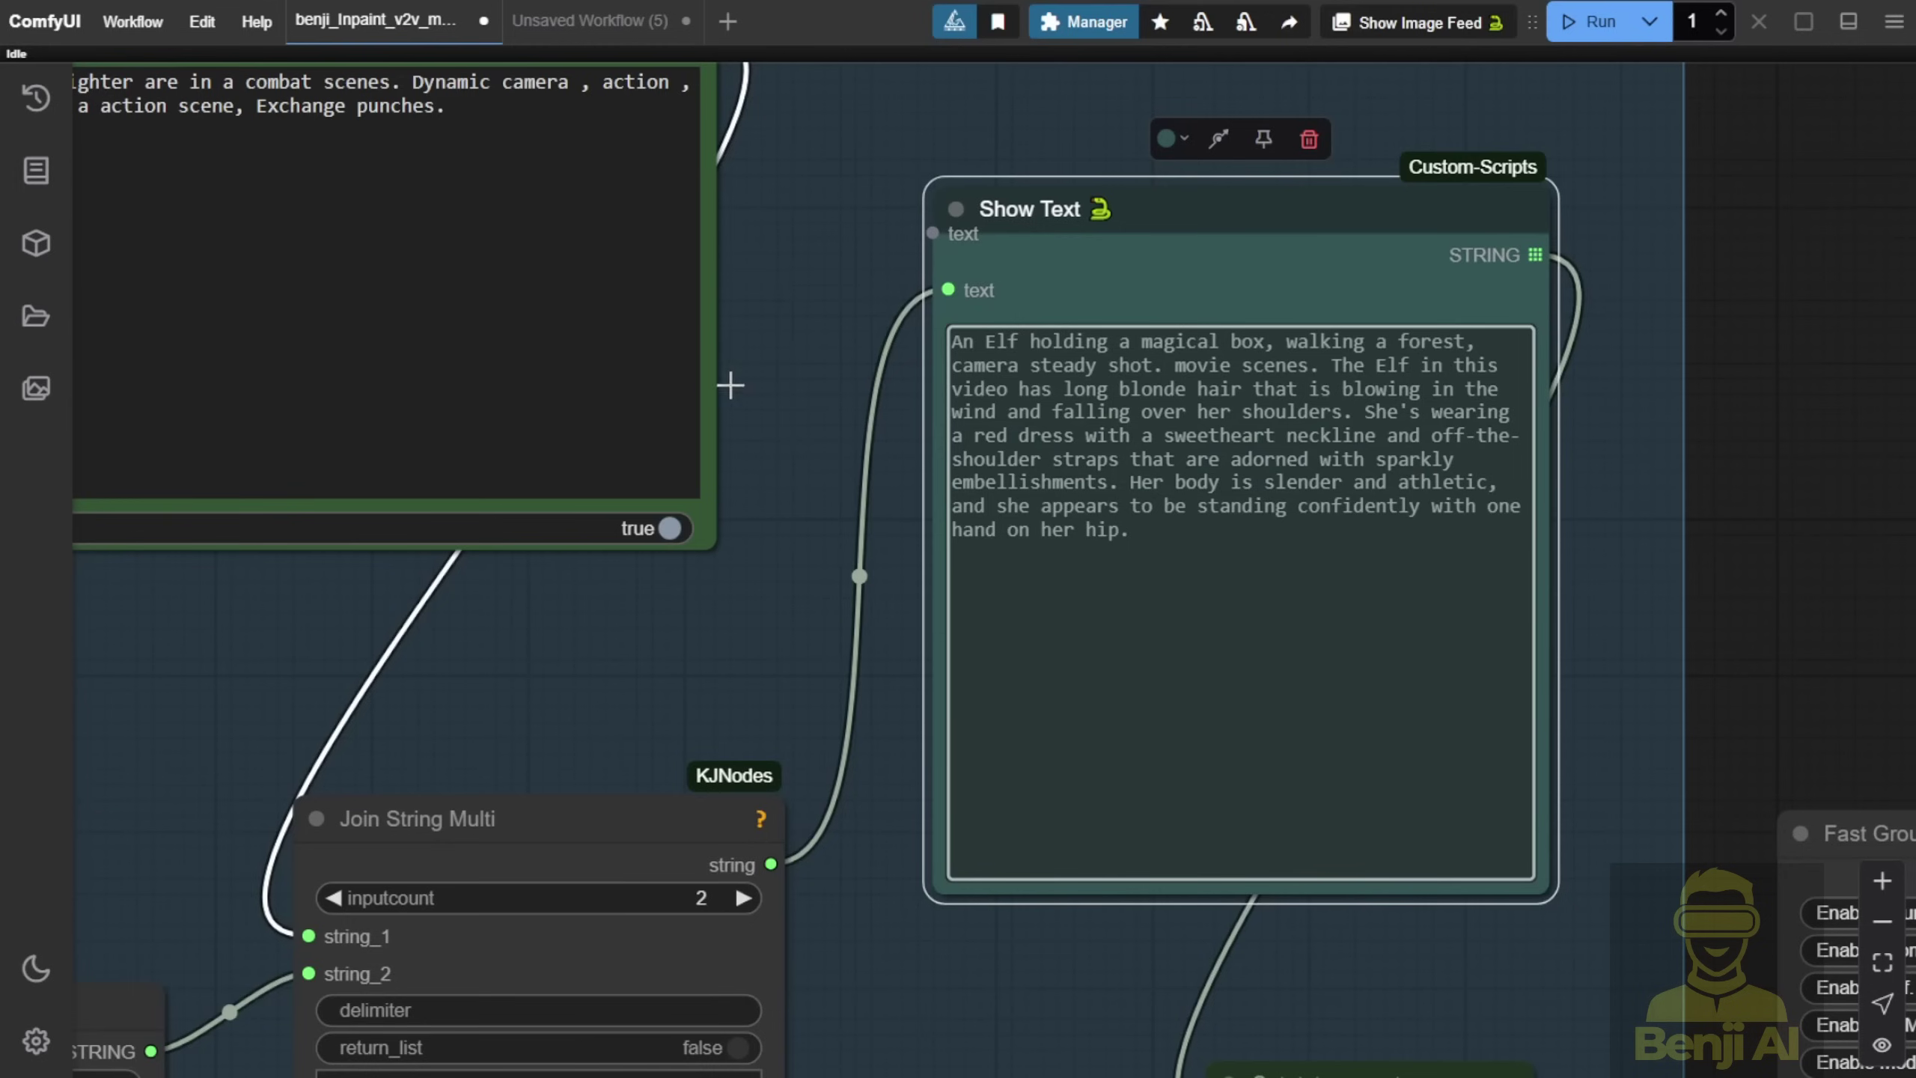
Pan from the fighter prompt node out to the Ref. Image 1 group
scroll(472, 382, "up", 2)
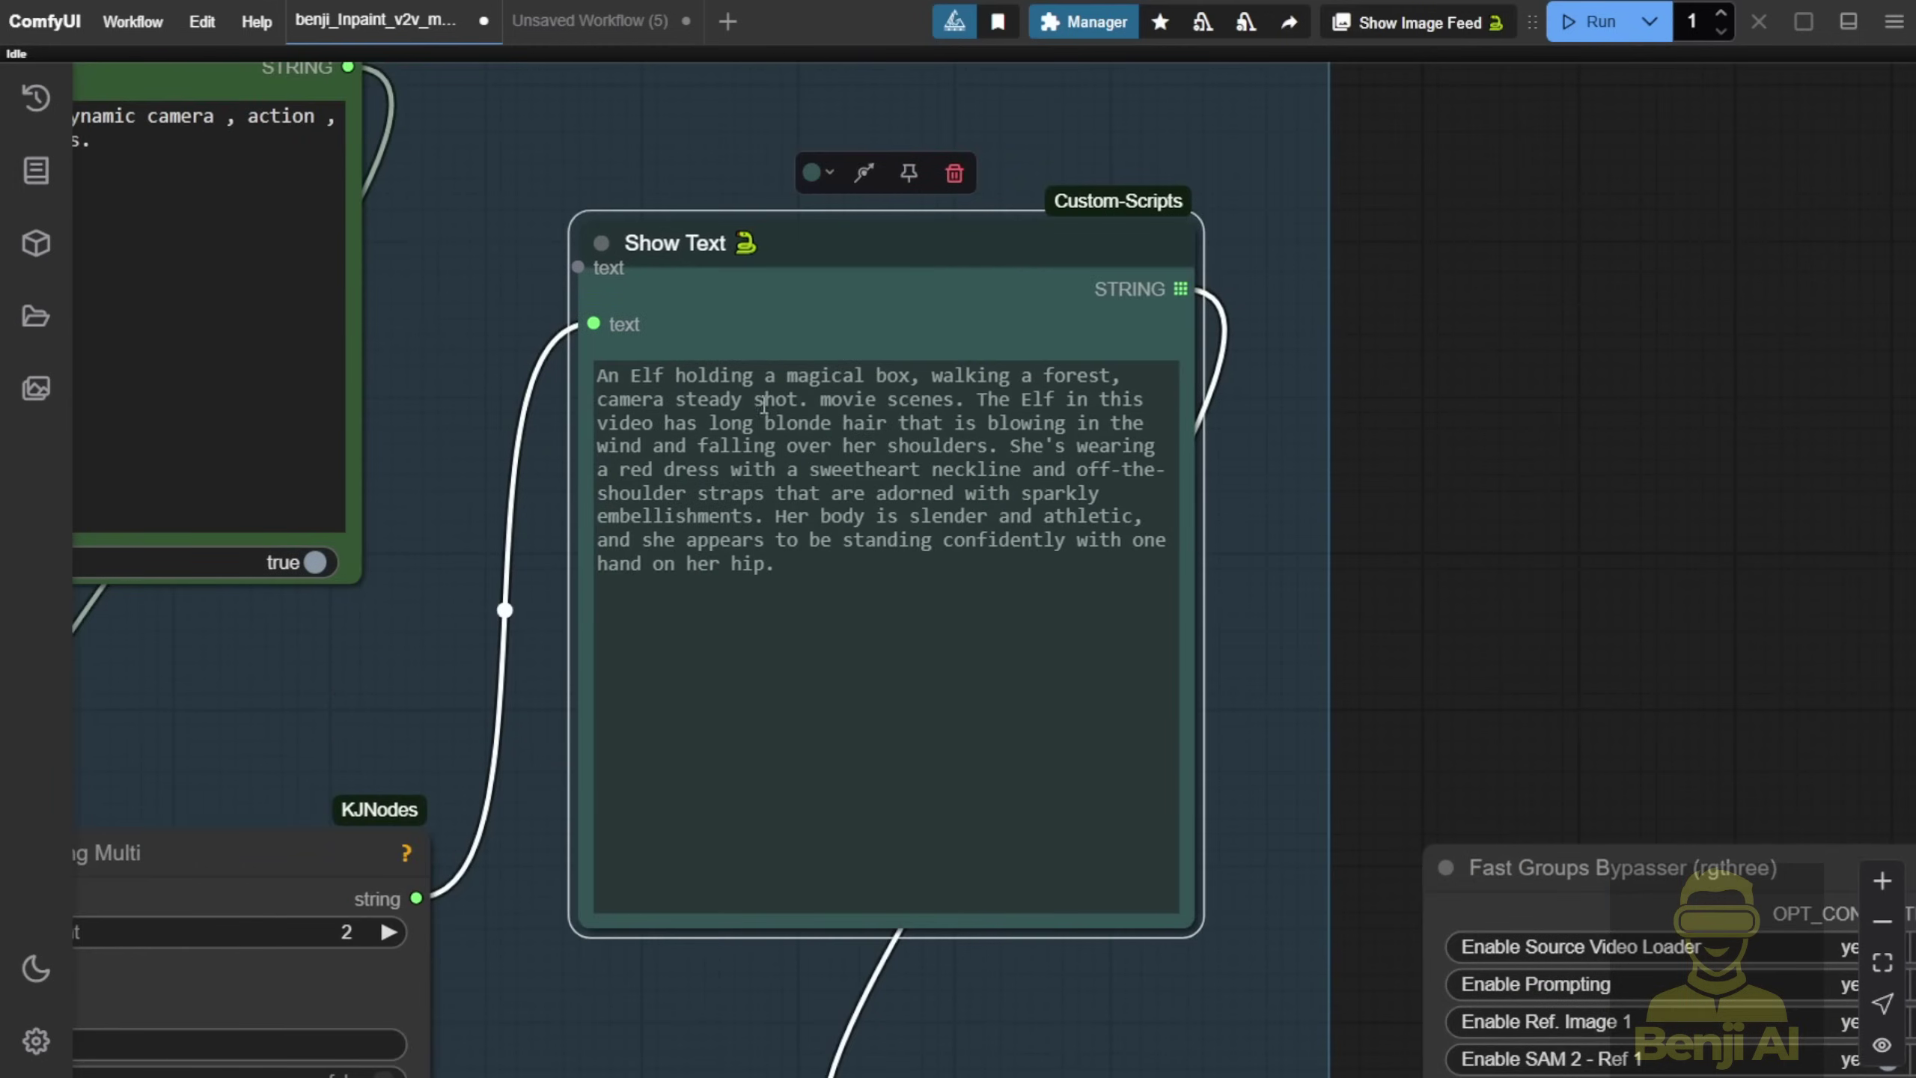
left_click_drag(389, 681, 1138, 792)
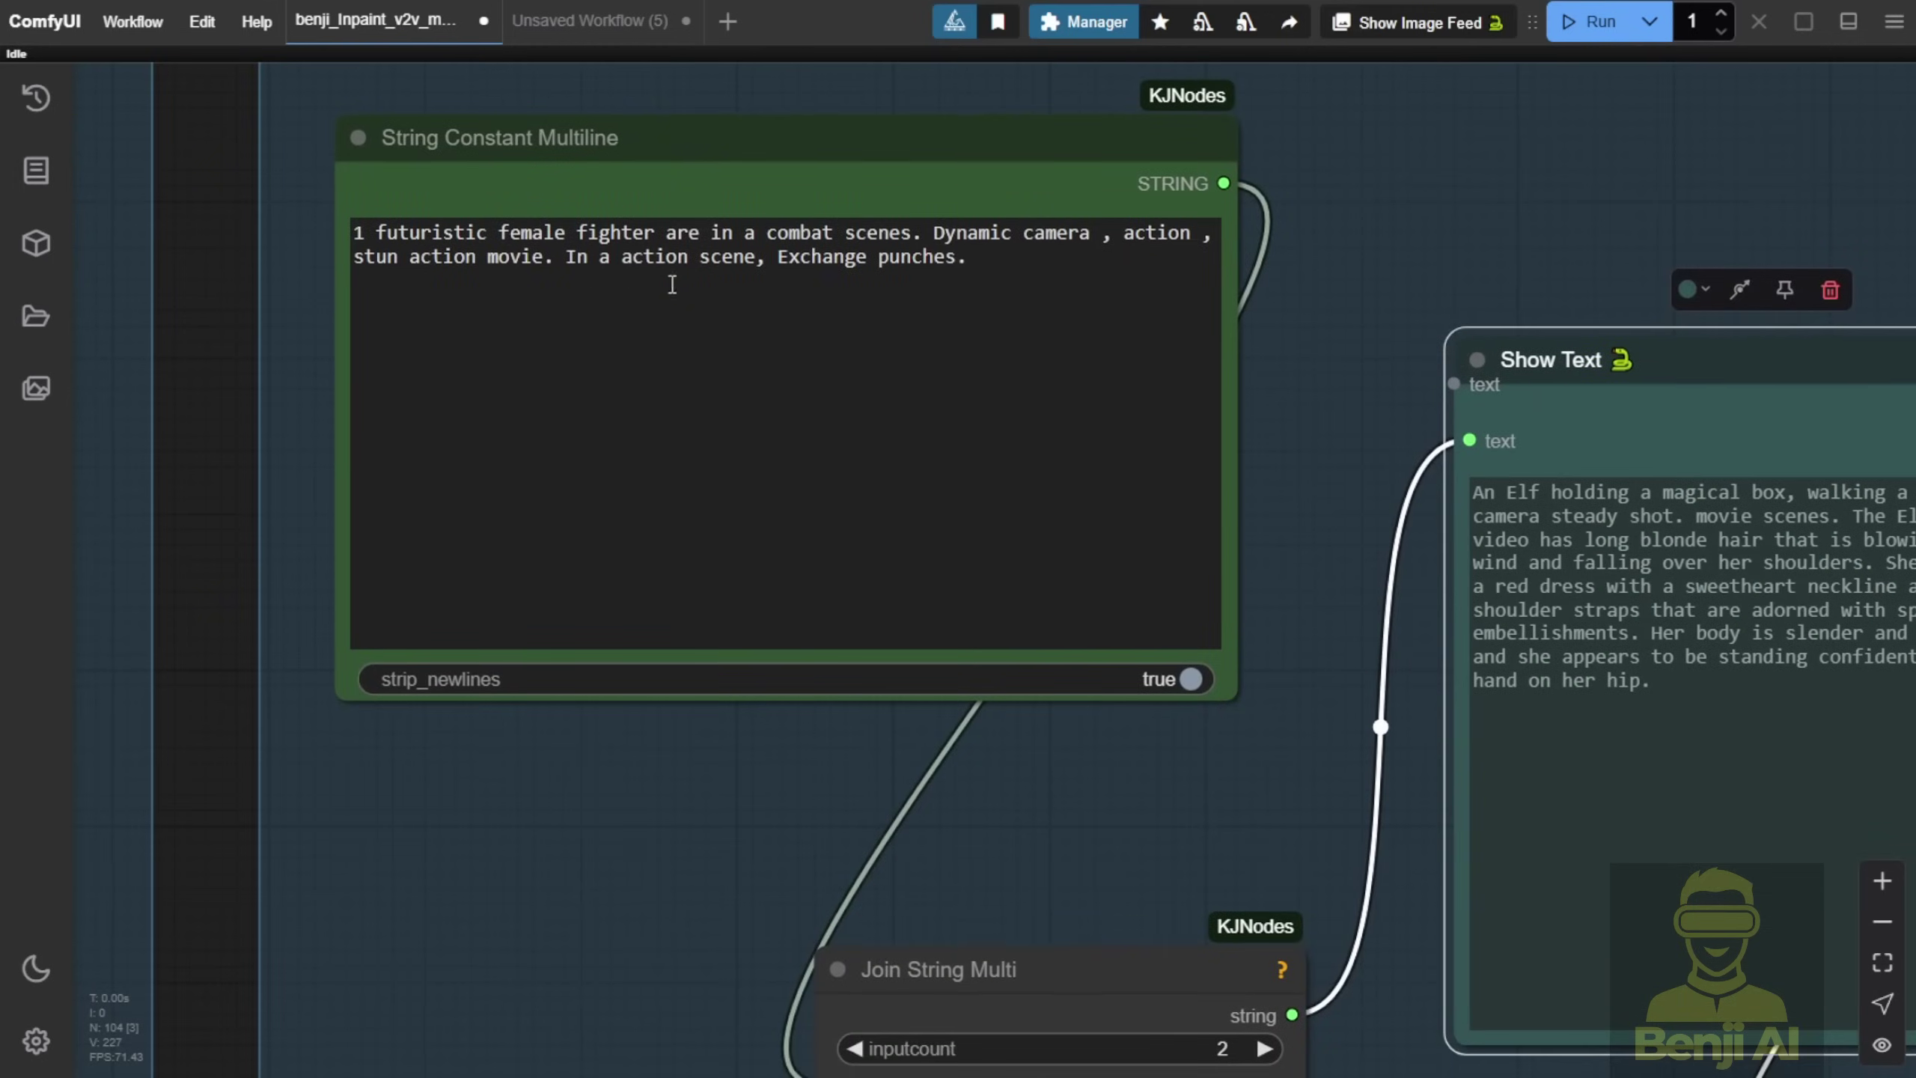
scroll(770, 334, "down", 10)
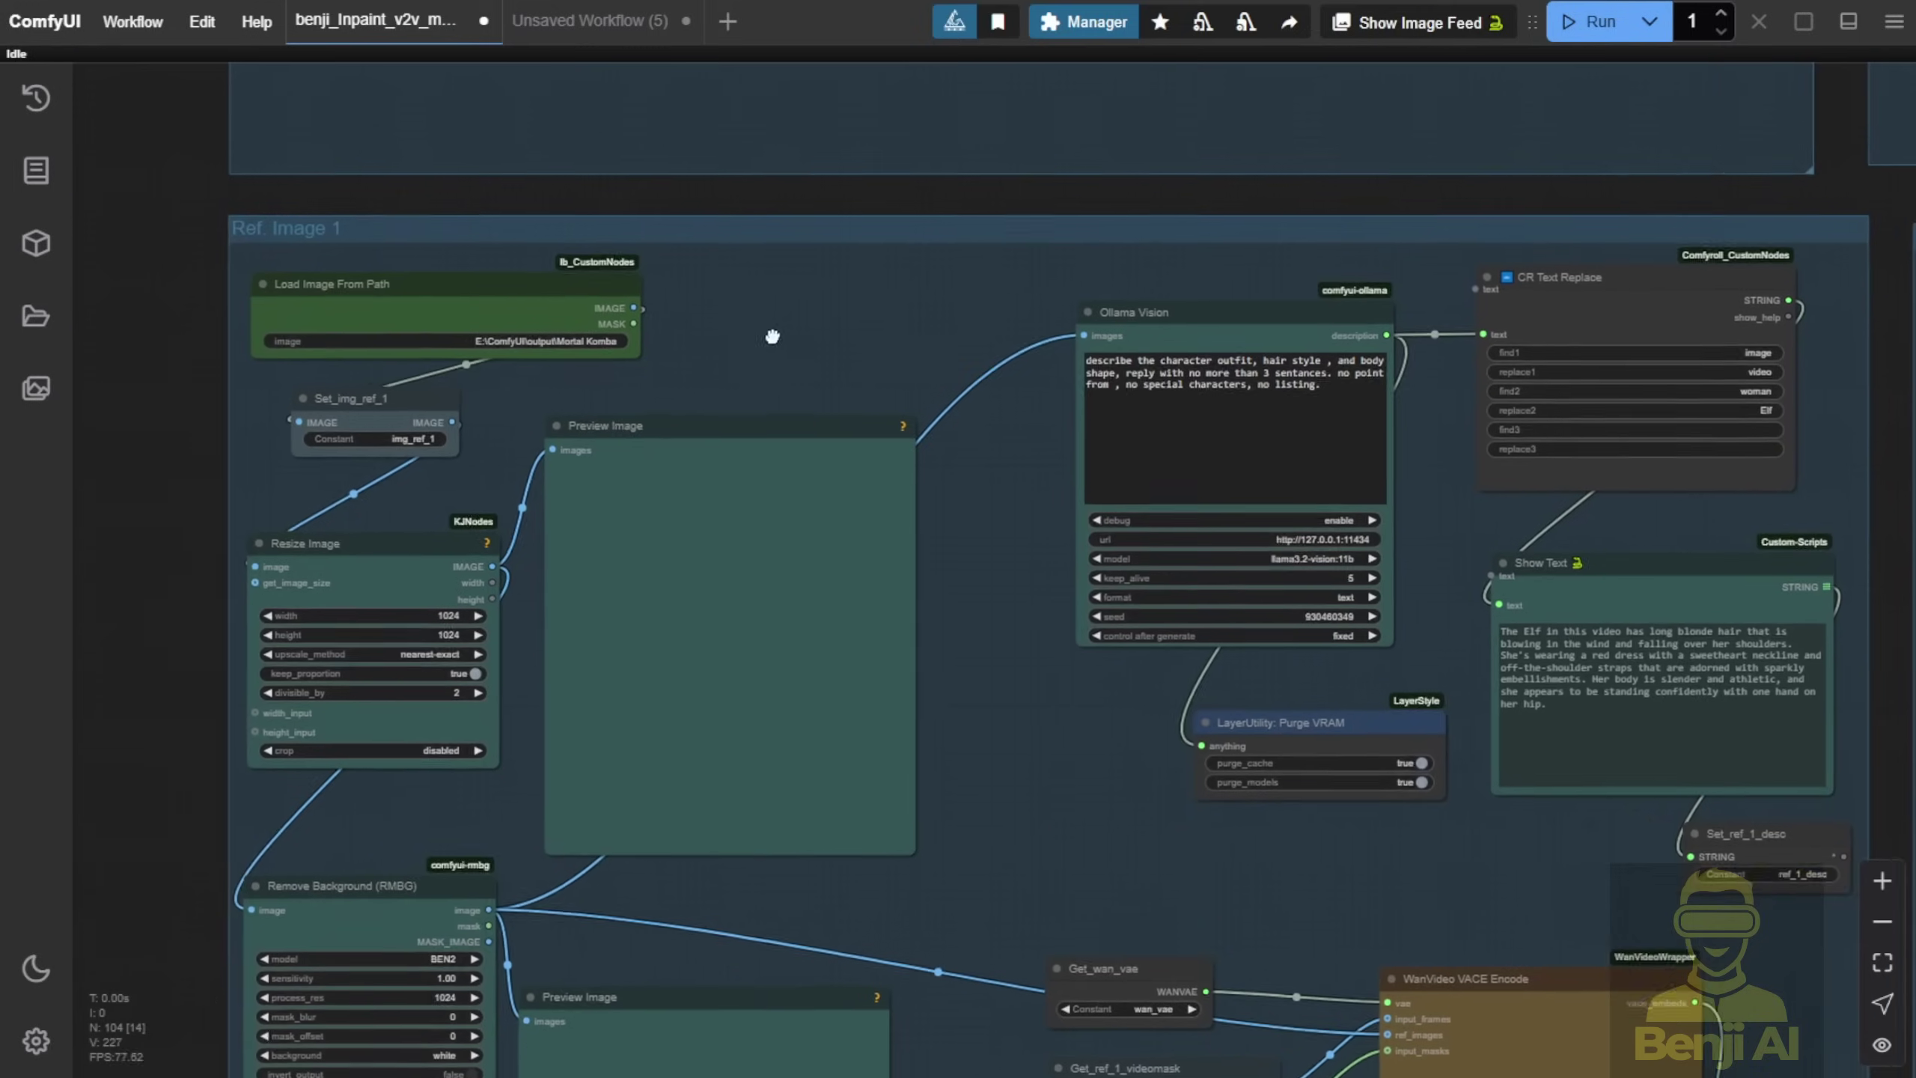
left_click_drag(770, 334, 678, 212)
Zoom into benji_control_v2v_ref's Points Editor showing points on the fight-scene frame
scroll(630, 217, "up", 4)
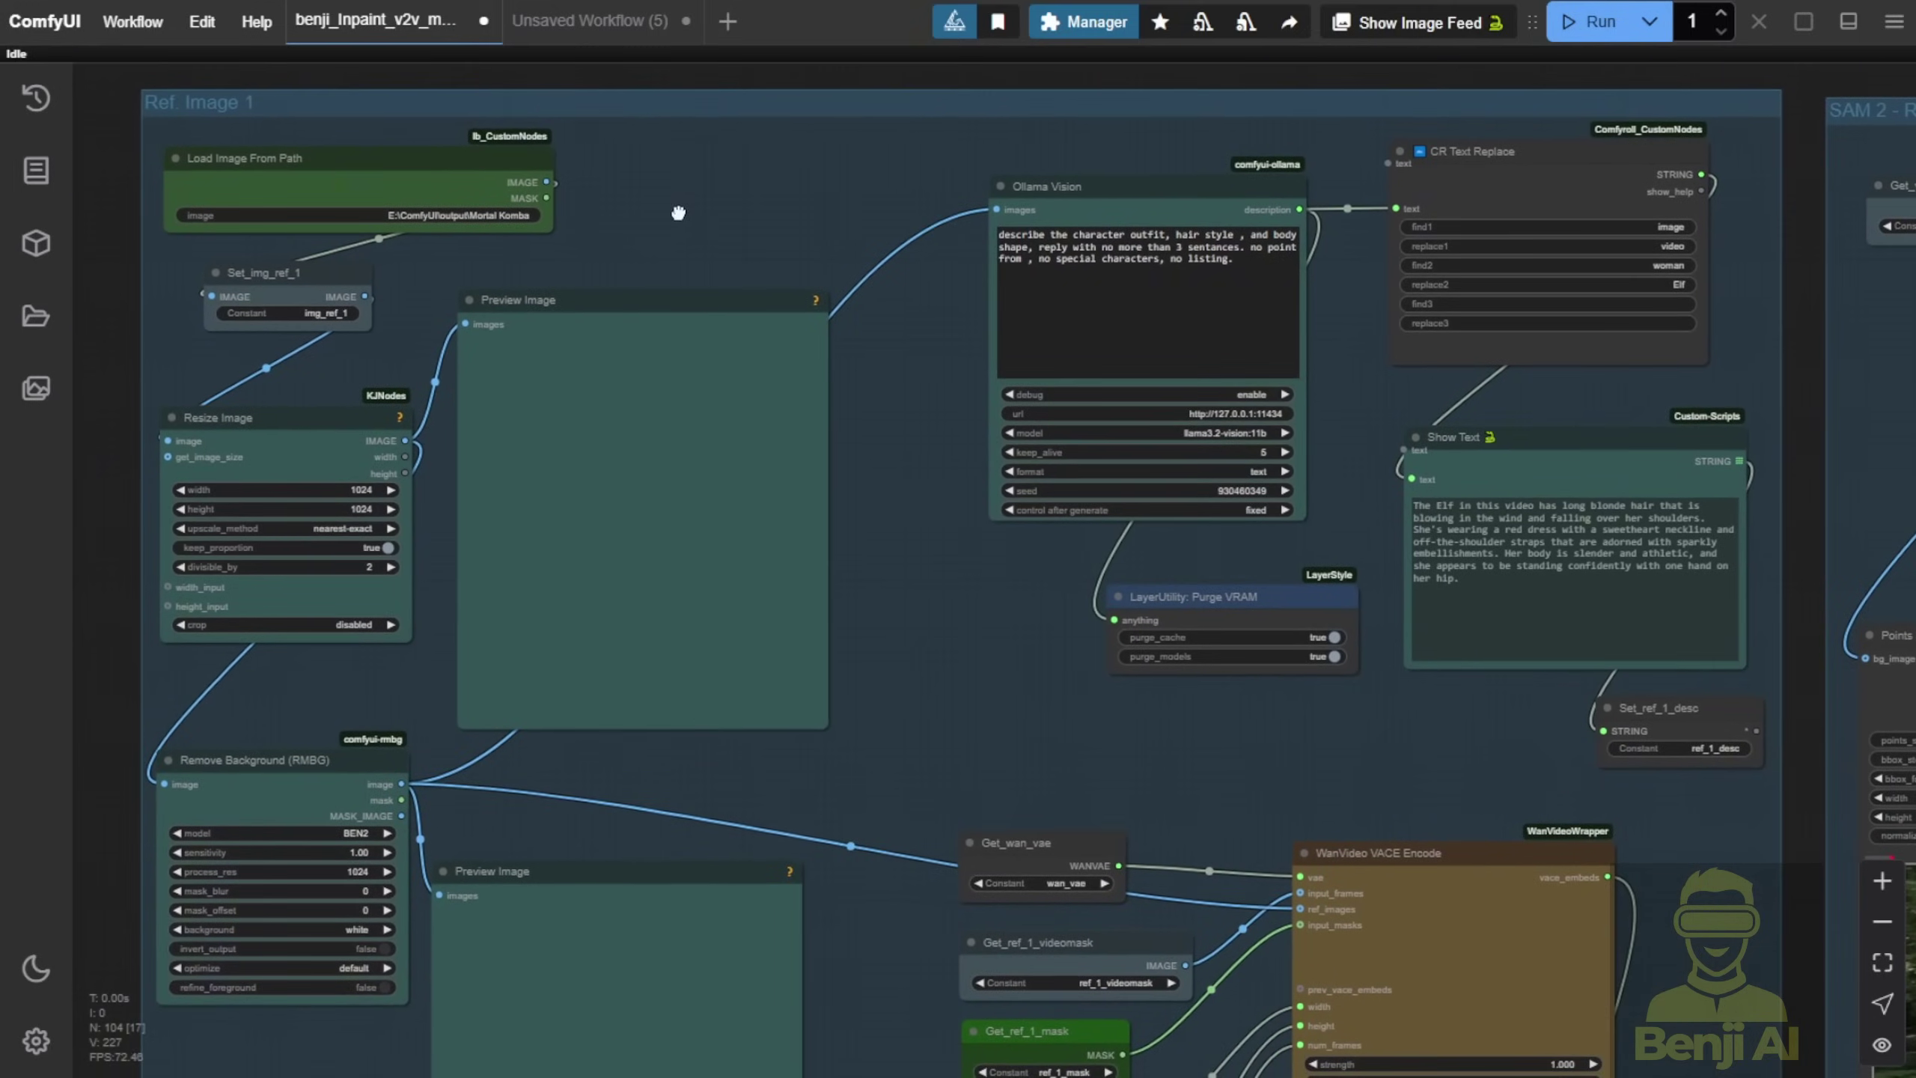
scroll(192, 129, "up", 3)
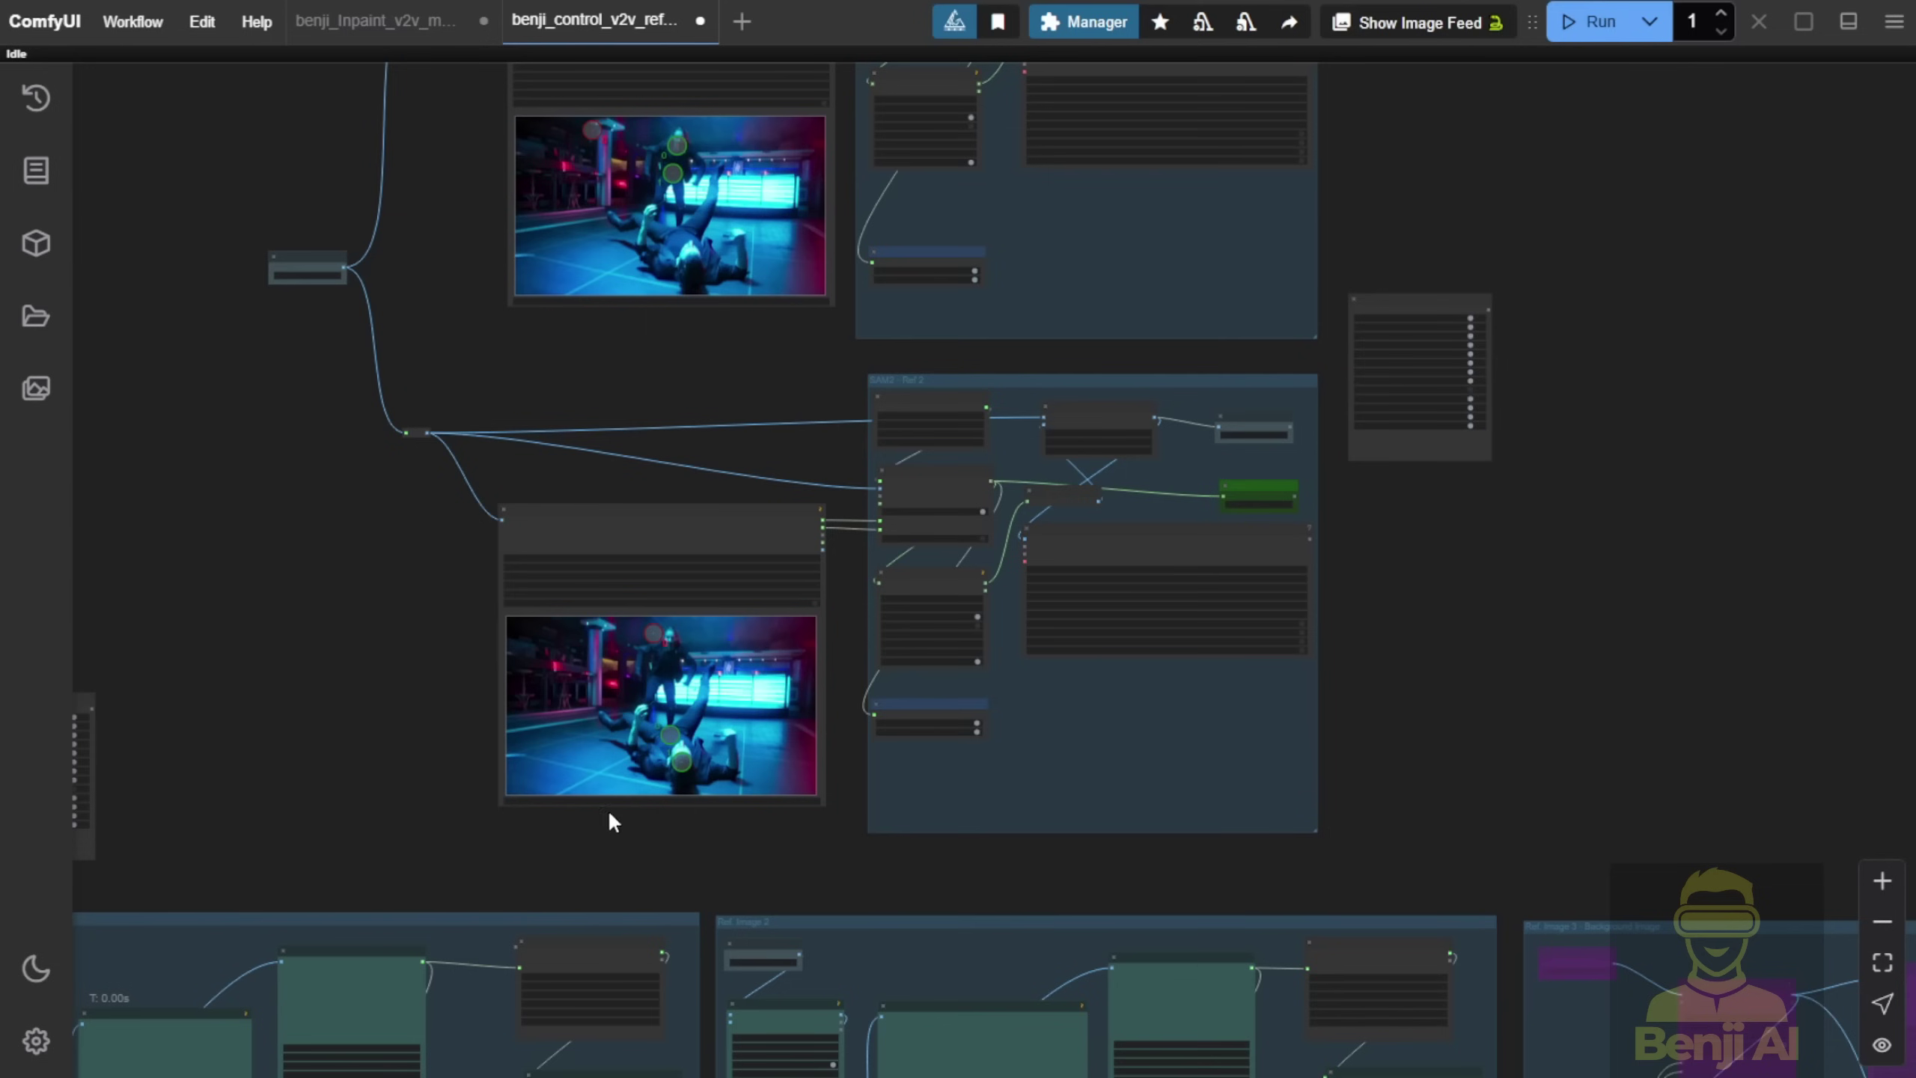
scroll(607, 809, "up", 5)
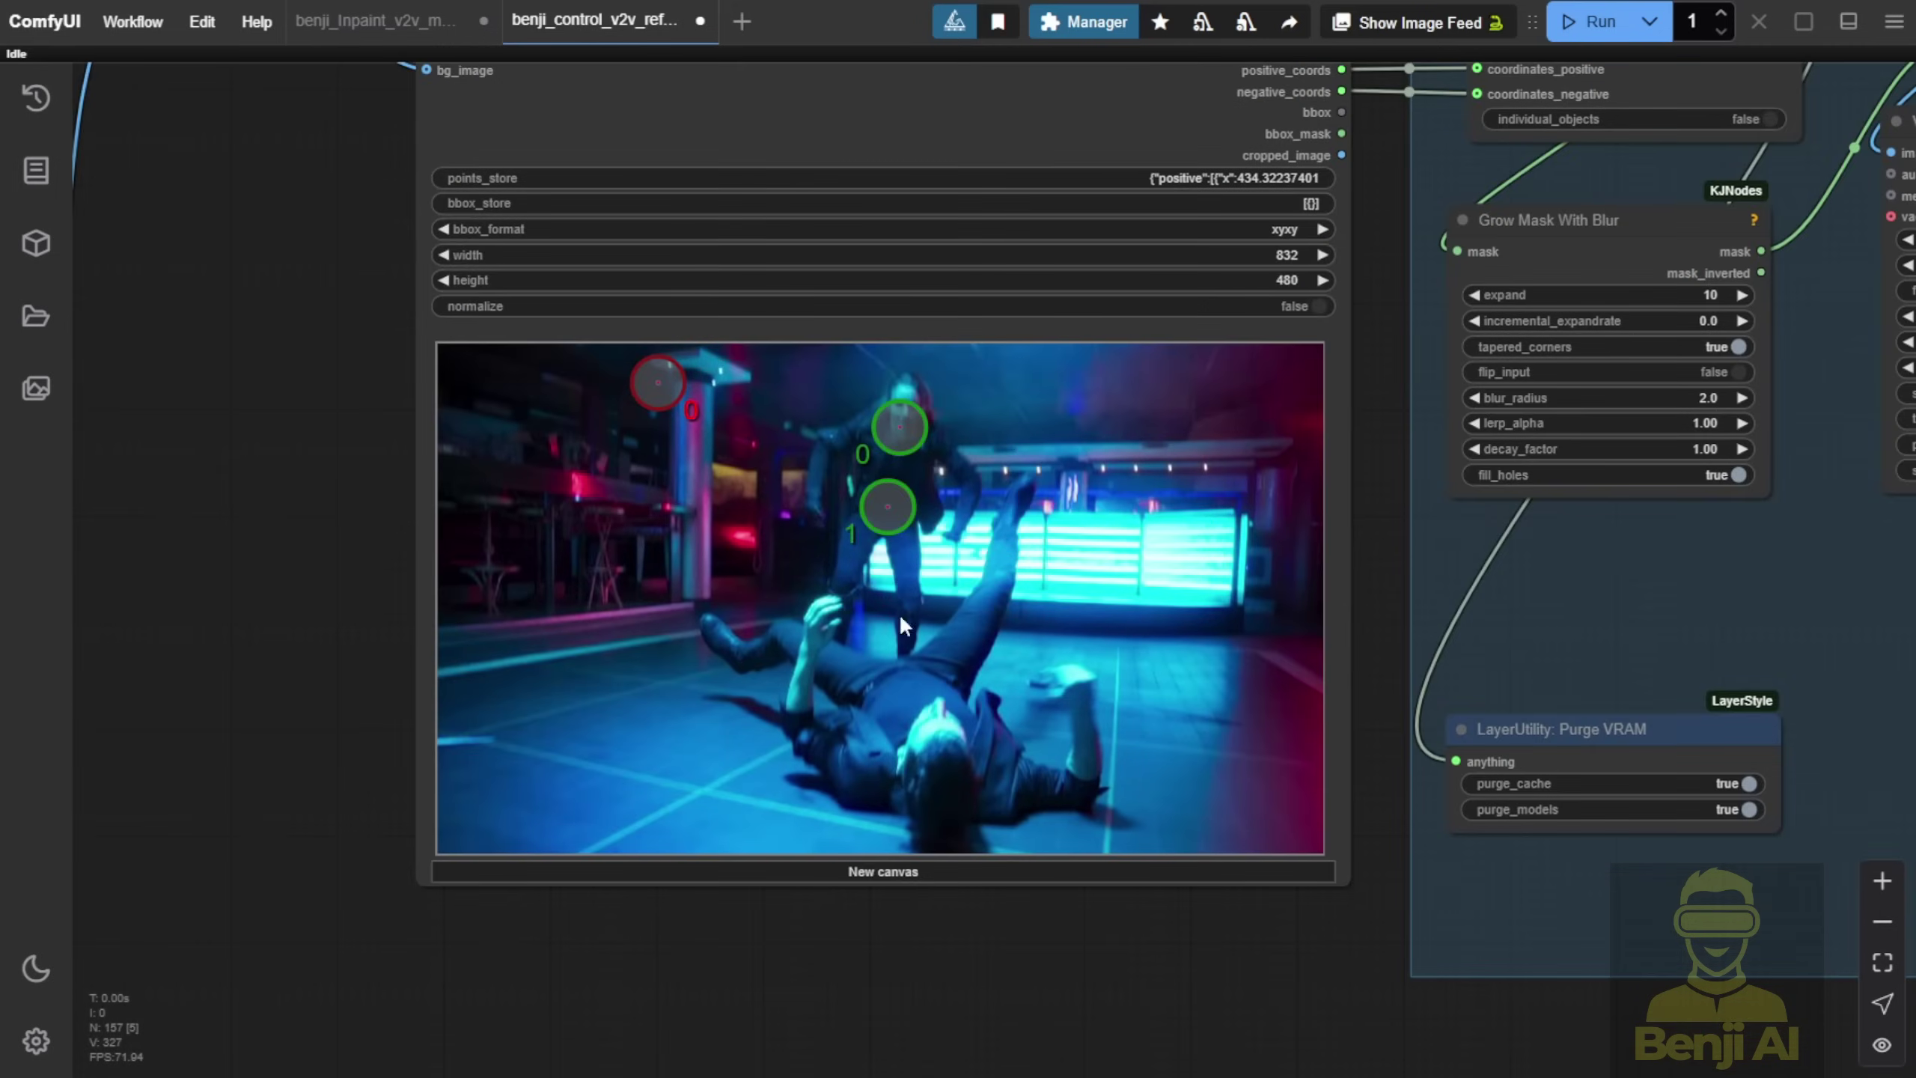
Zoom out over all control workflow groups, then return to benji_Inpaint_v2v_mask_reference-20250407
scroll(873, 500, "down", 15)
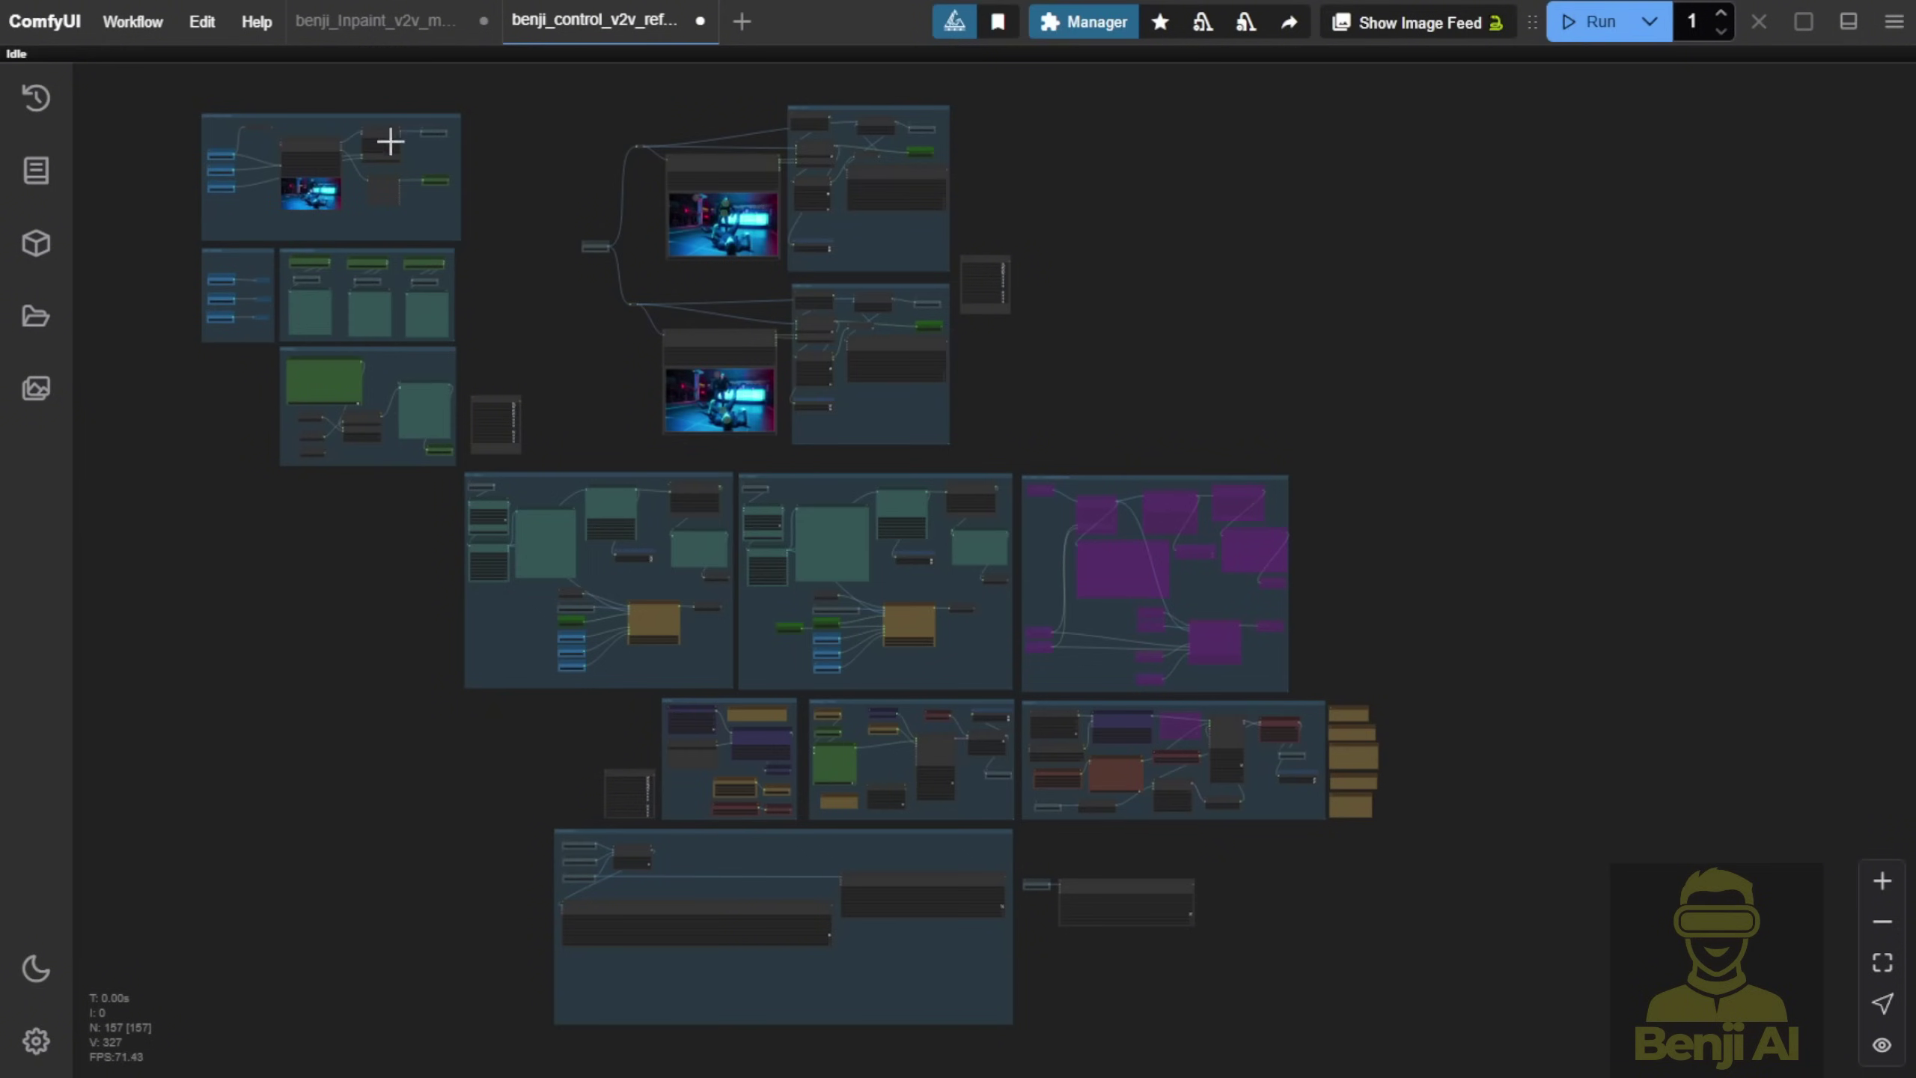
left_click(408, 28)
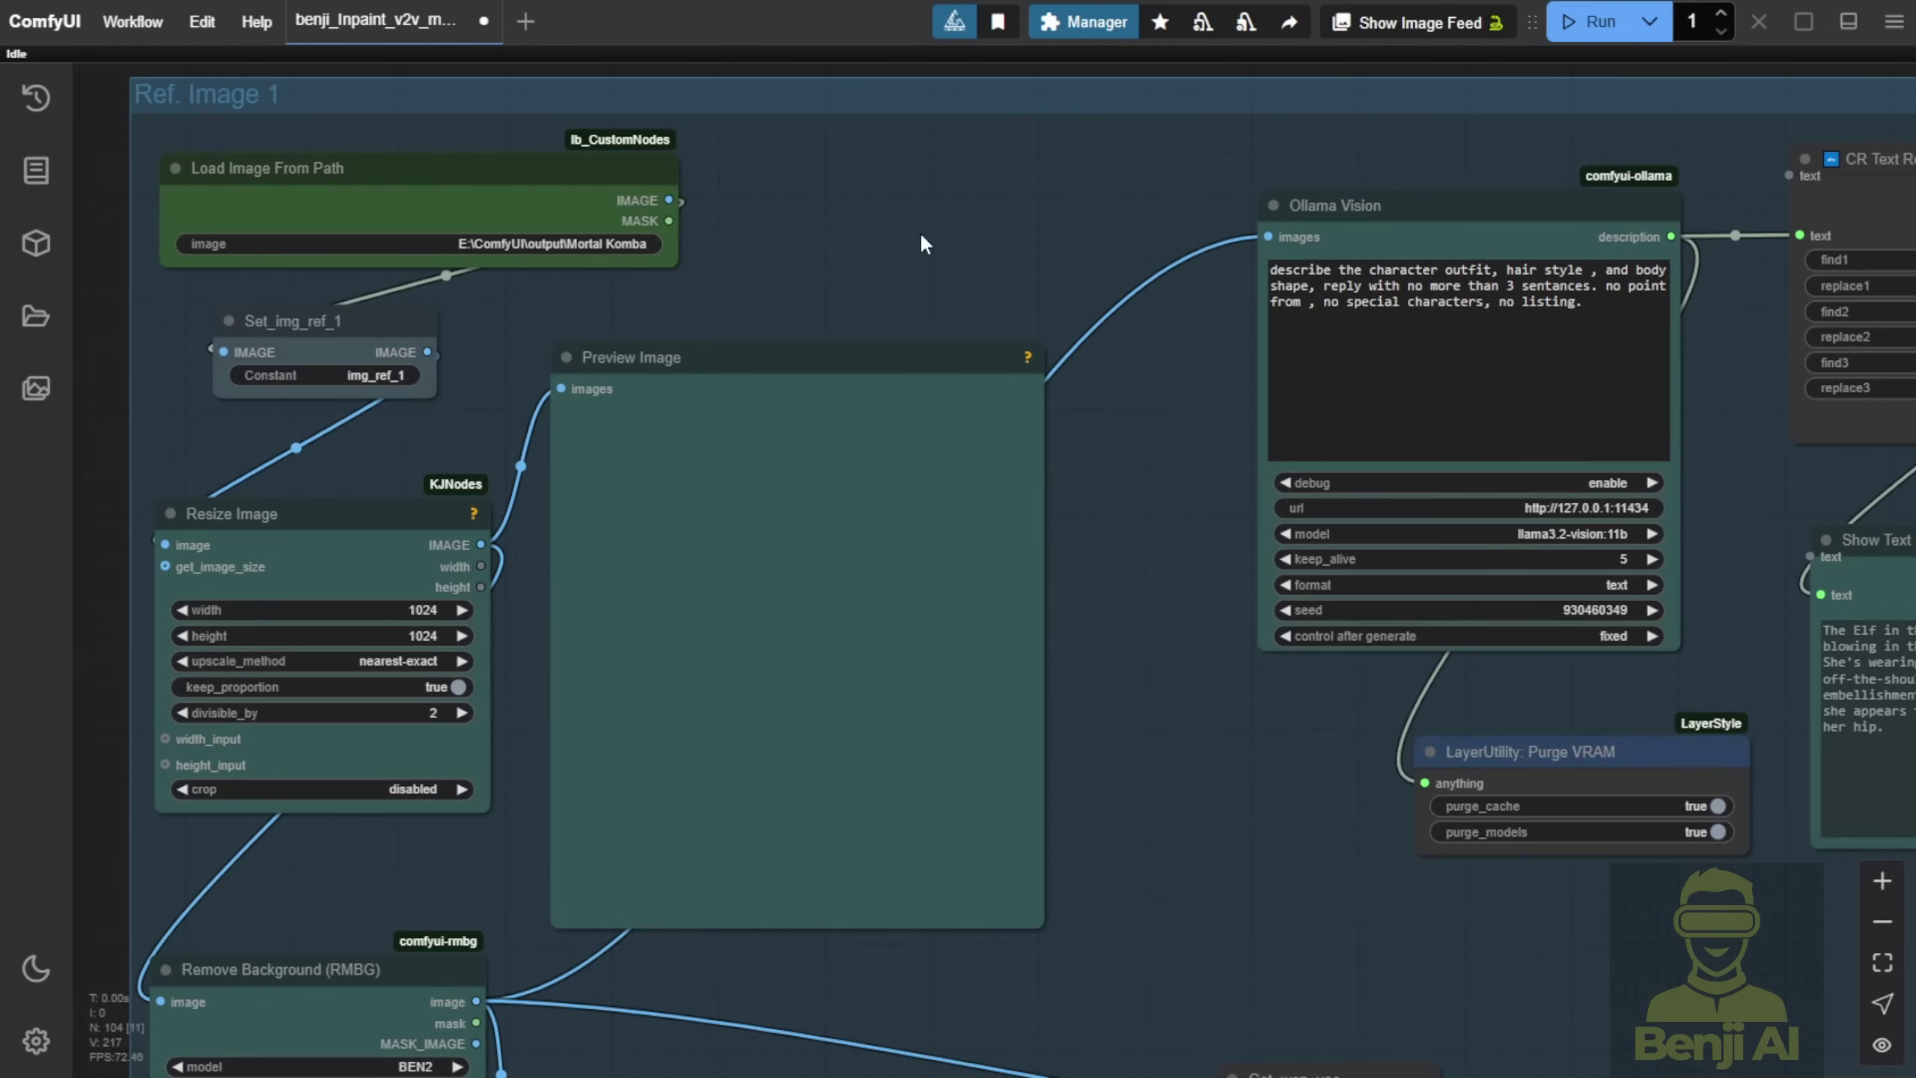
left_click_drag(762, 368, 873, 388)
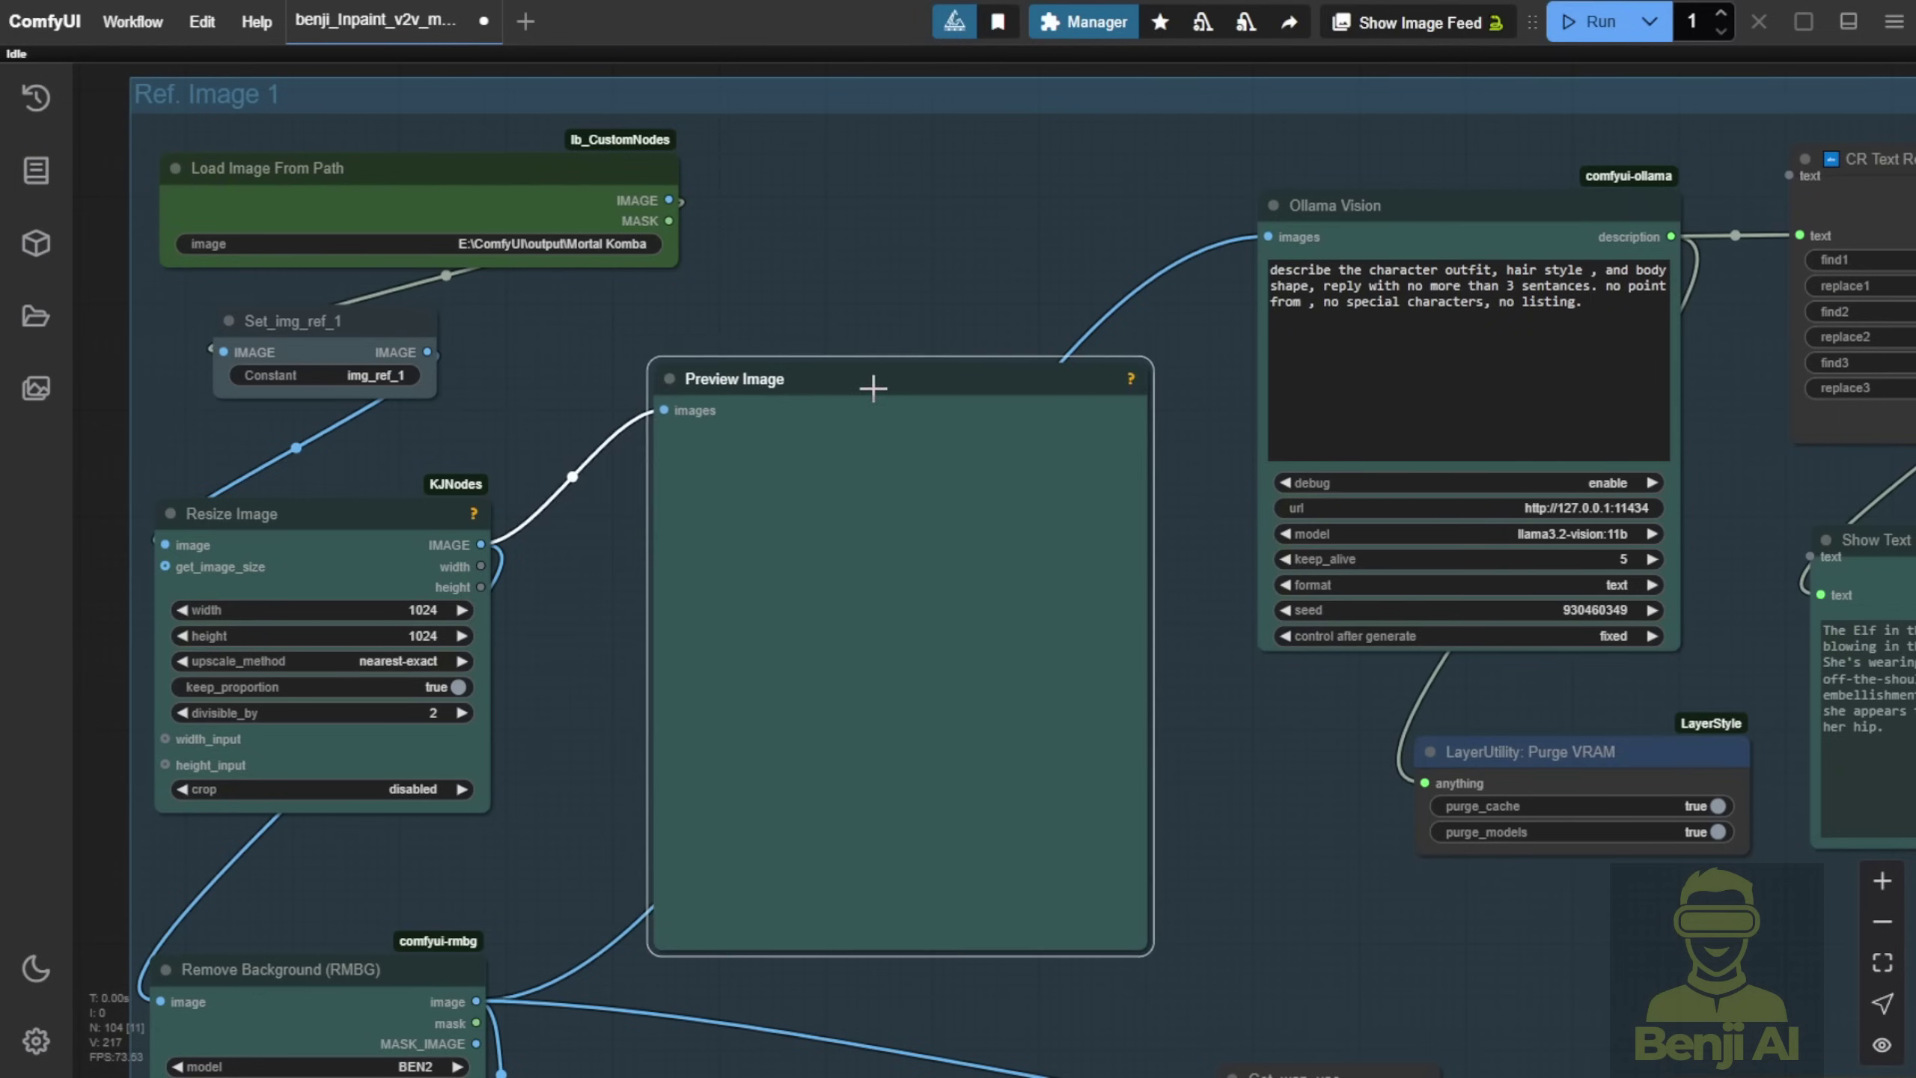
scroll(907, 351, "down", 4)
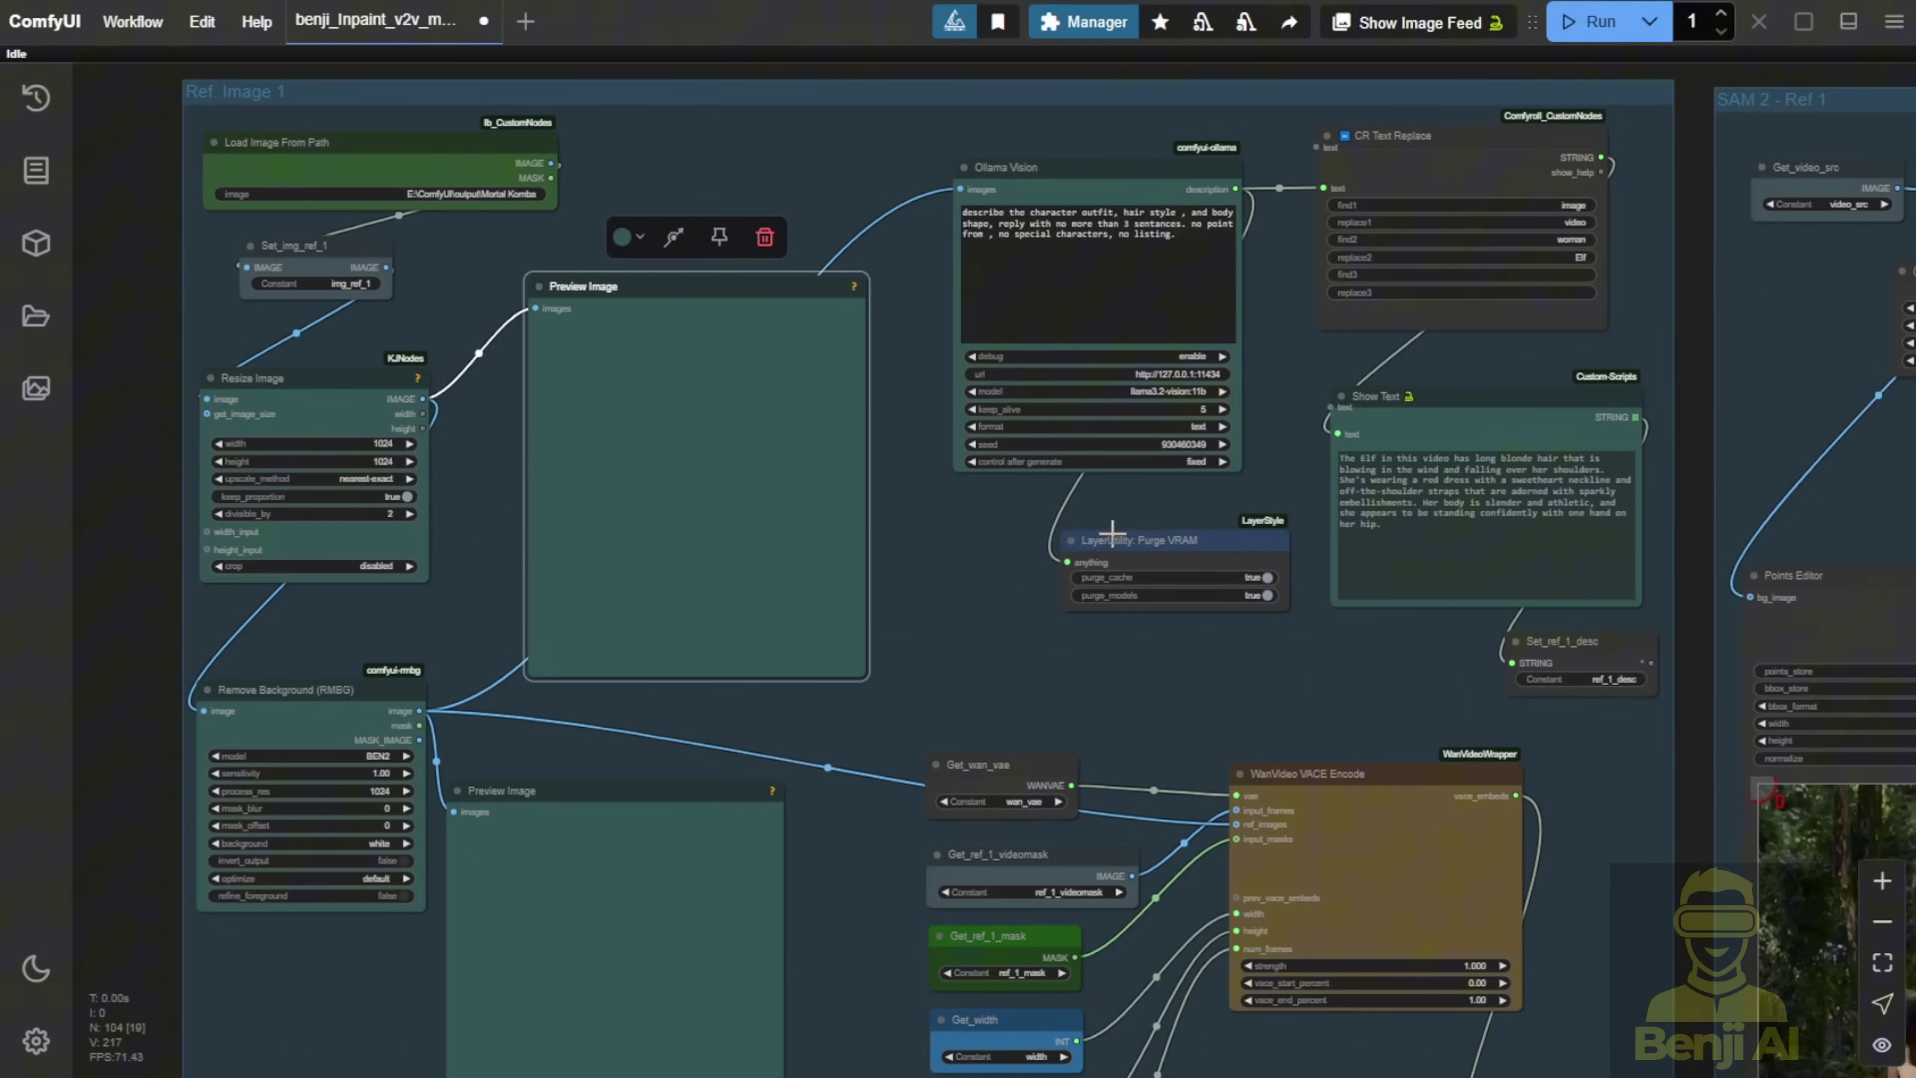
scroll(1290, 299, "up", 5)
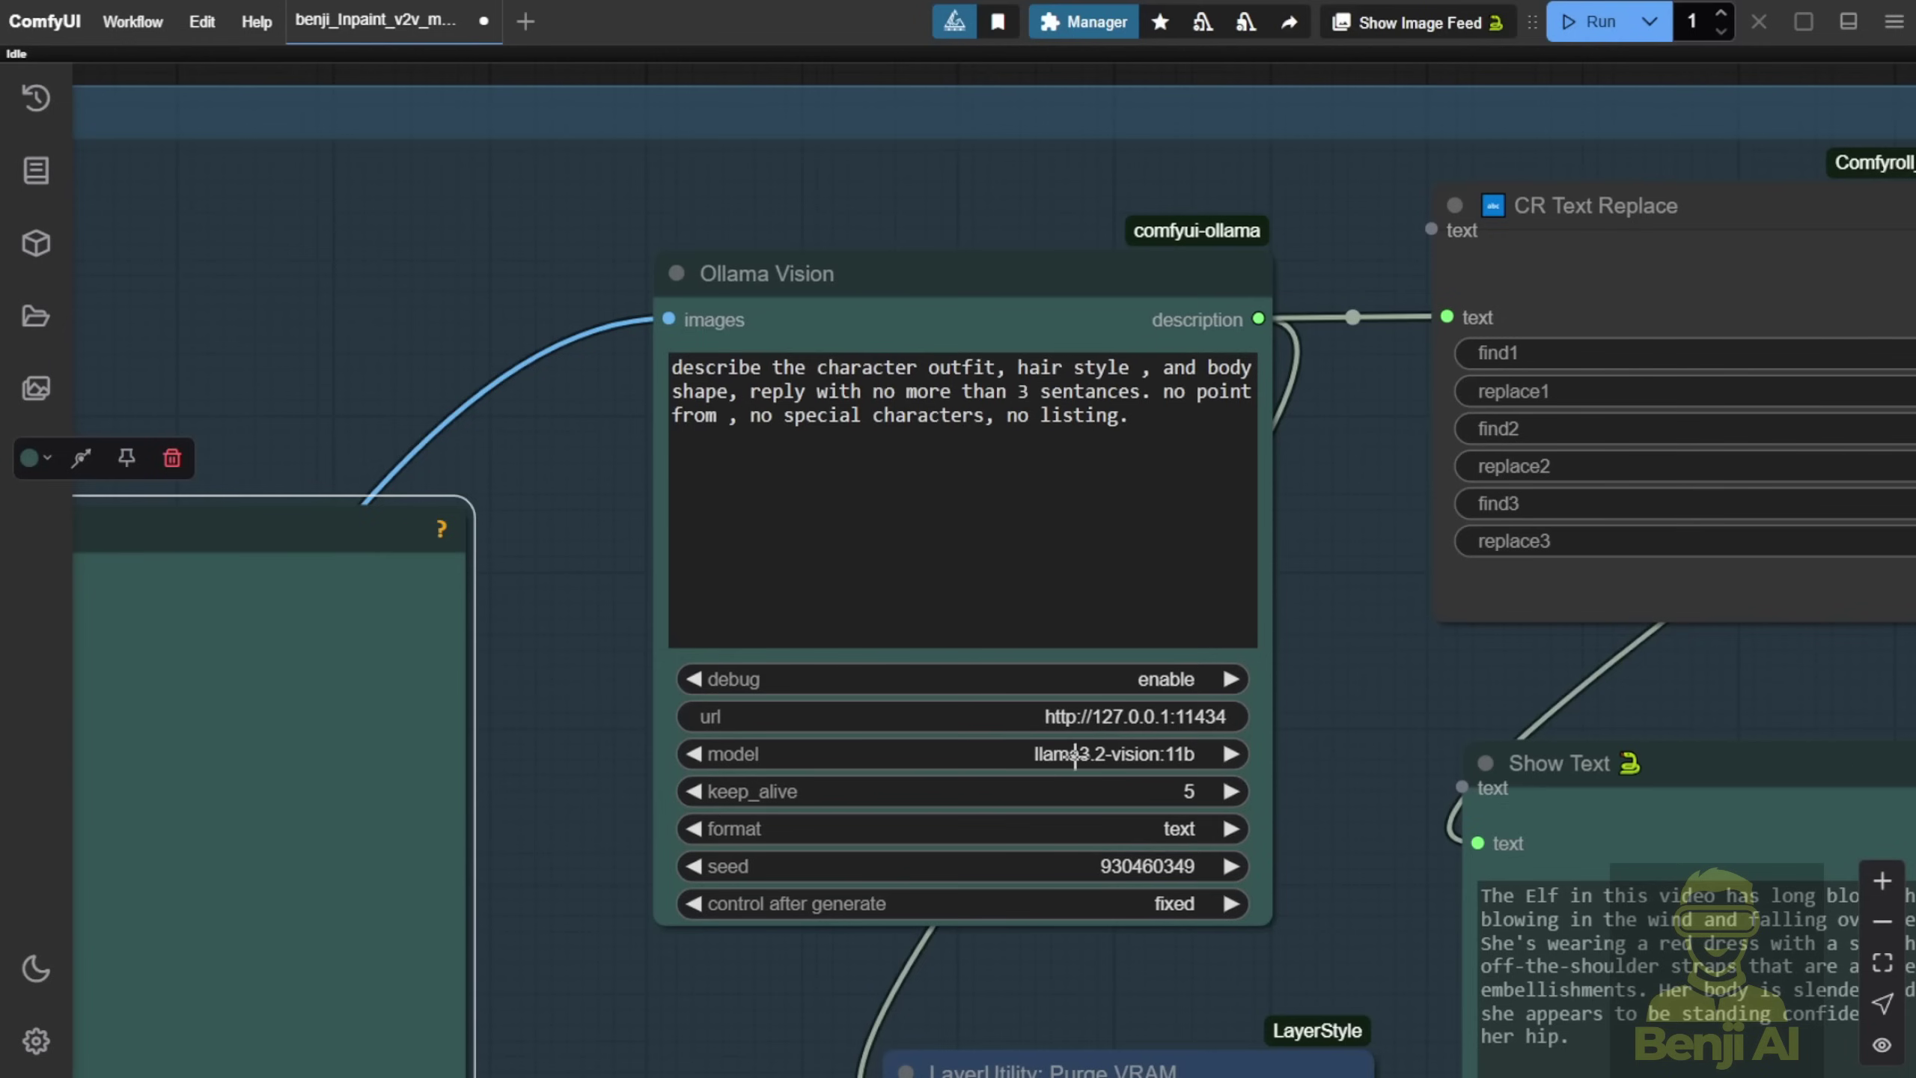
left_click_drag(1331, 761, 1203, 676)
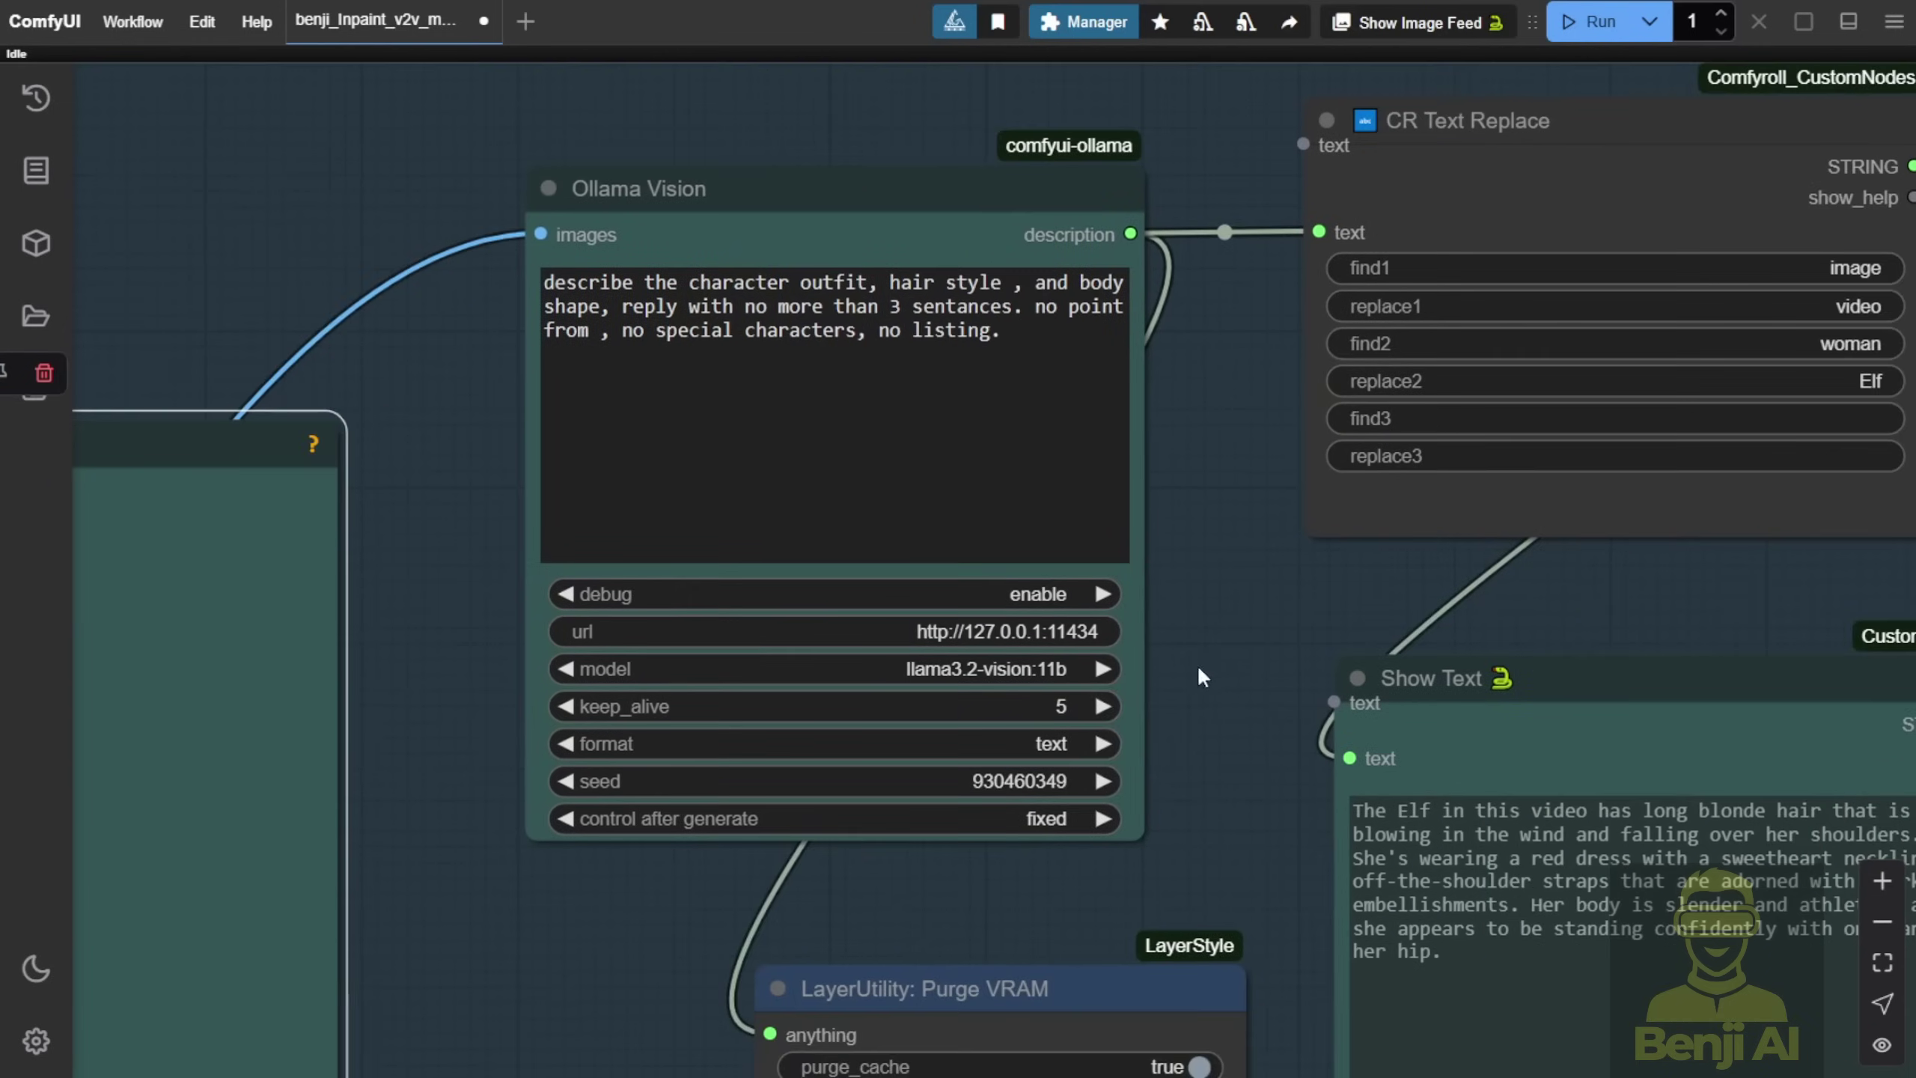
scroll(1131, 732, "up", 4)
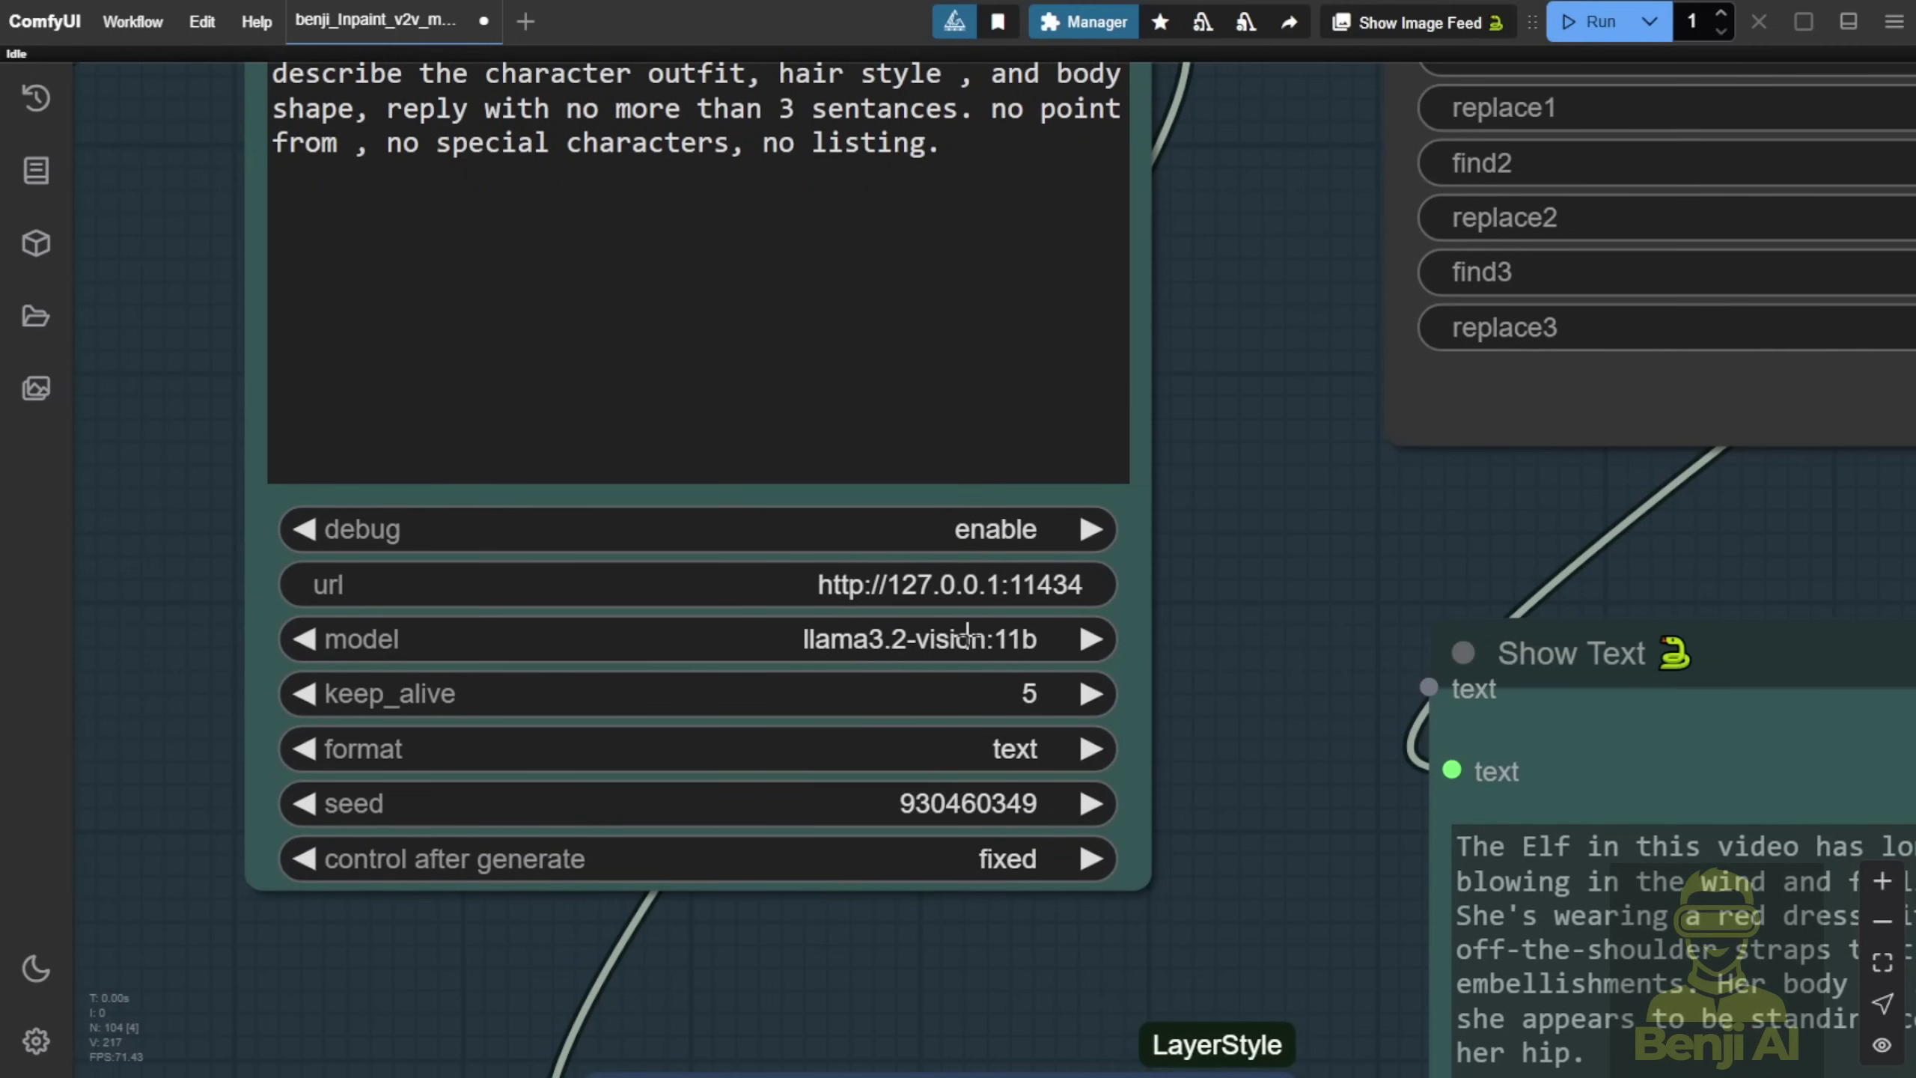
left_click_drag(1239, 571, 867, 723)
scroll(1243, 707, "down", 5)
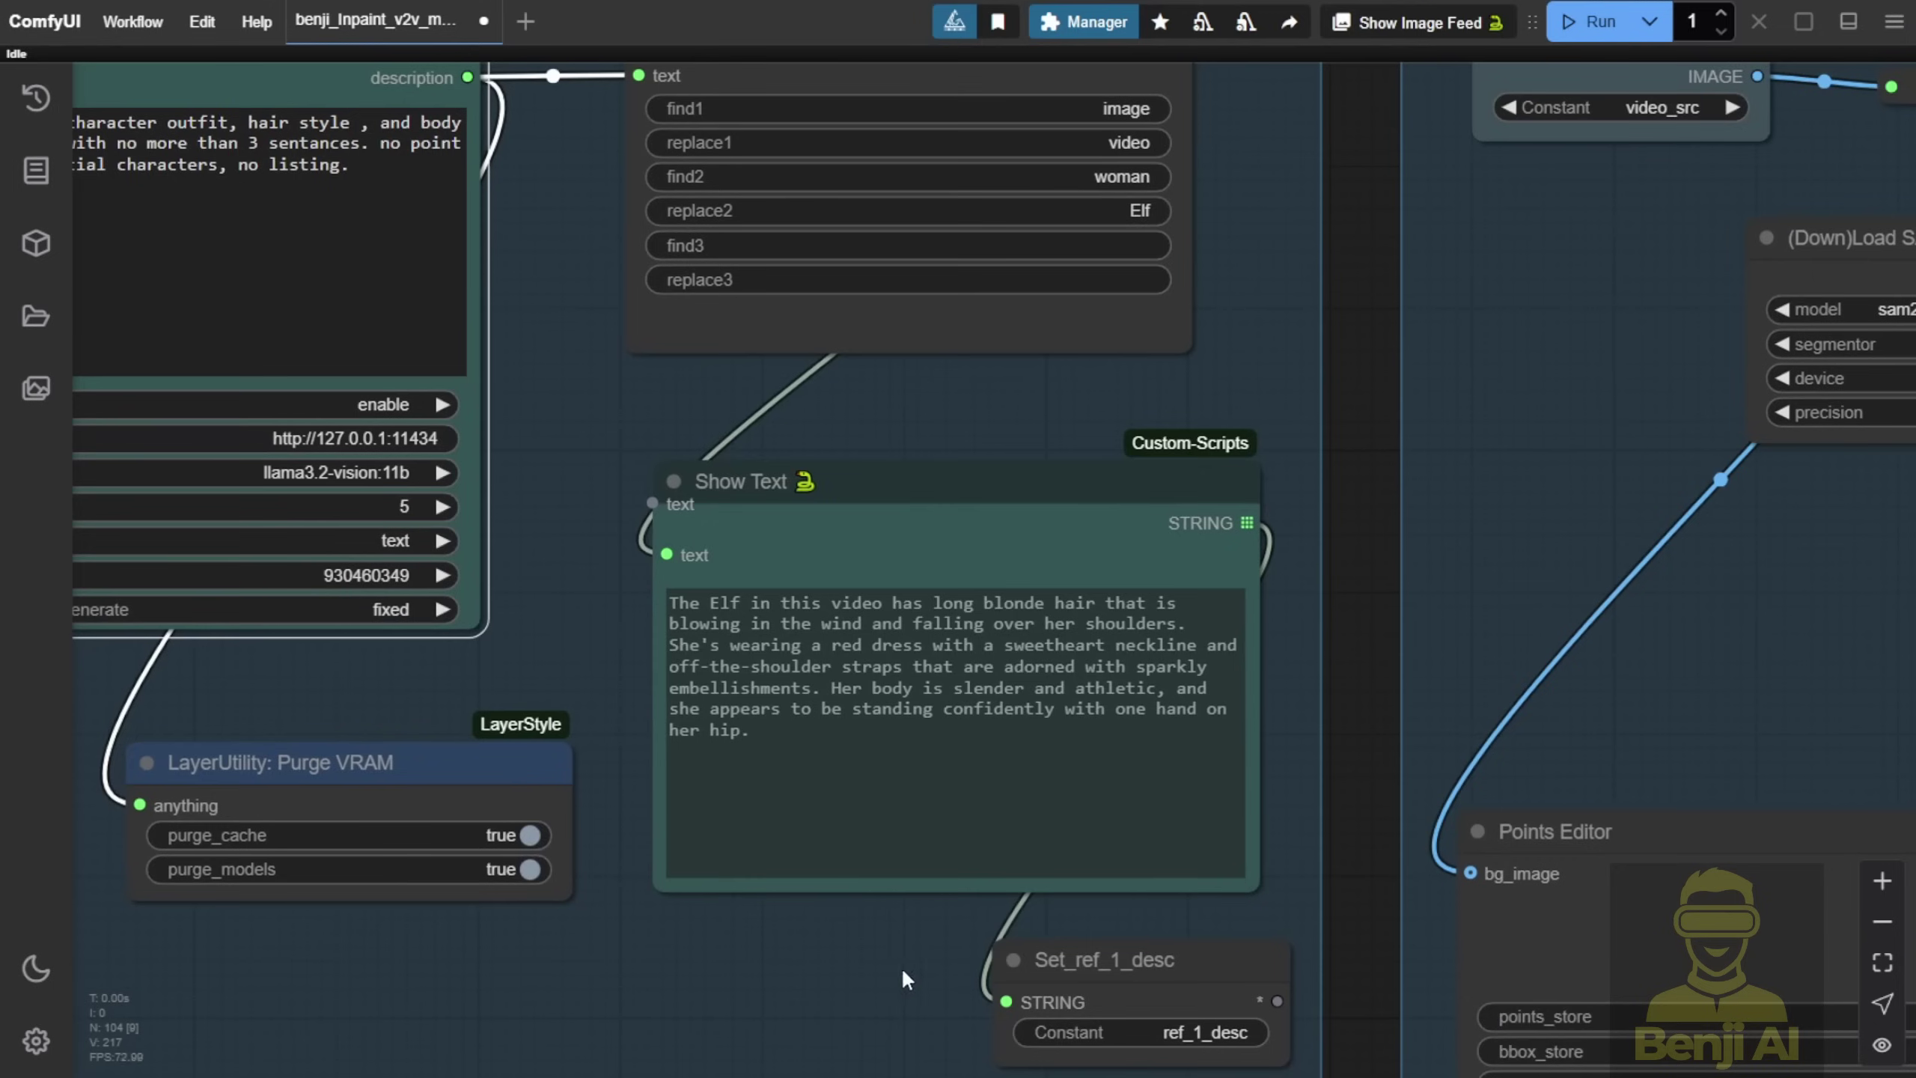
scroll(901, 968, "down", 3)
scroll(868, 959, "up", 3)
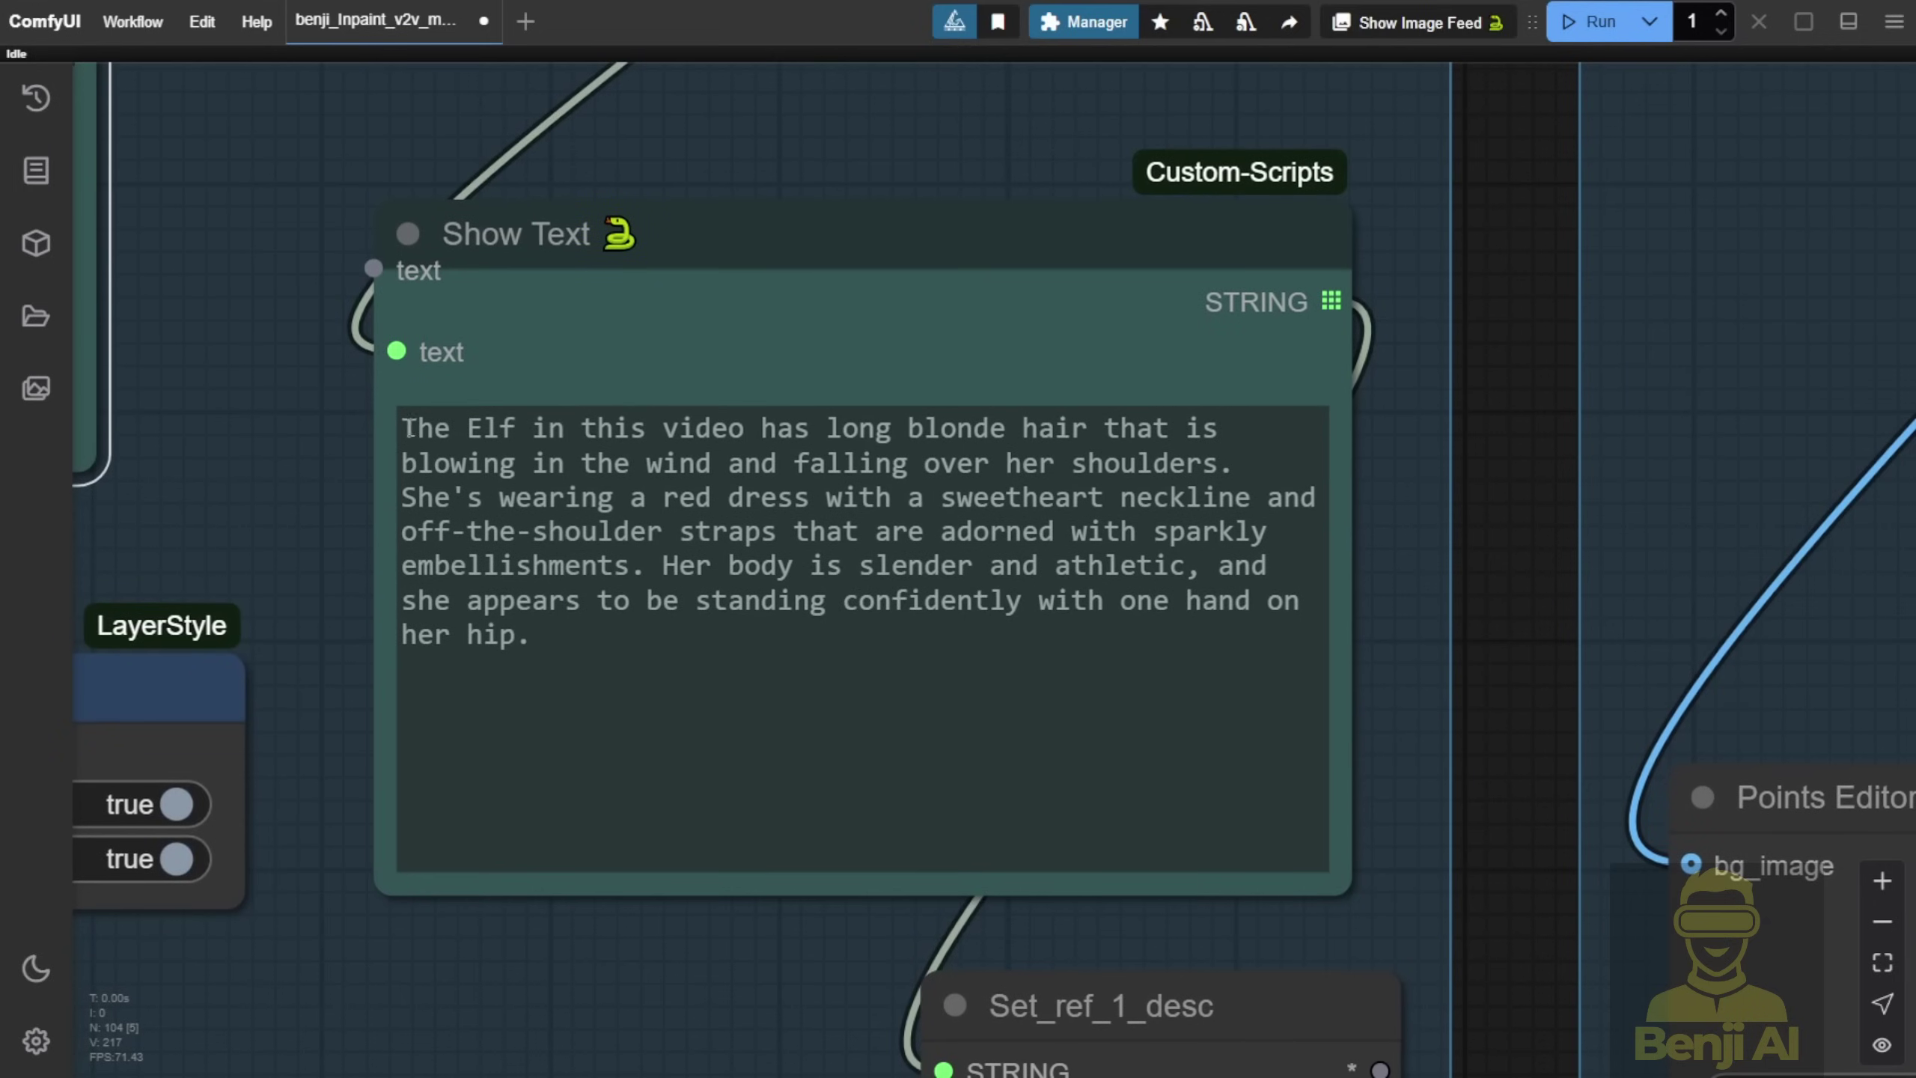
left_click_drag(400, 429, 1085, 615)
left_click(577, 447)
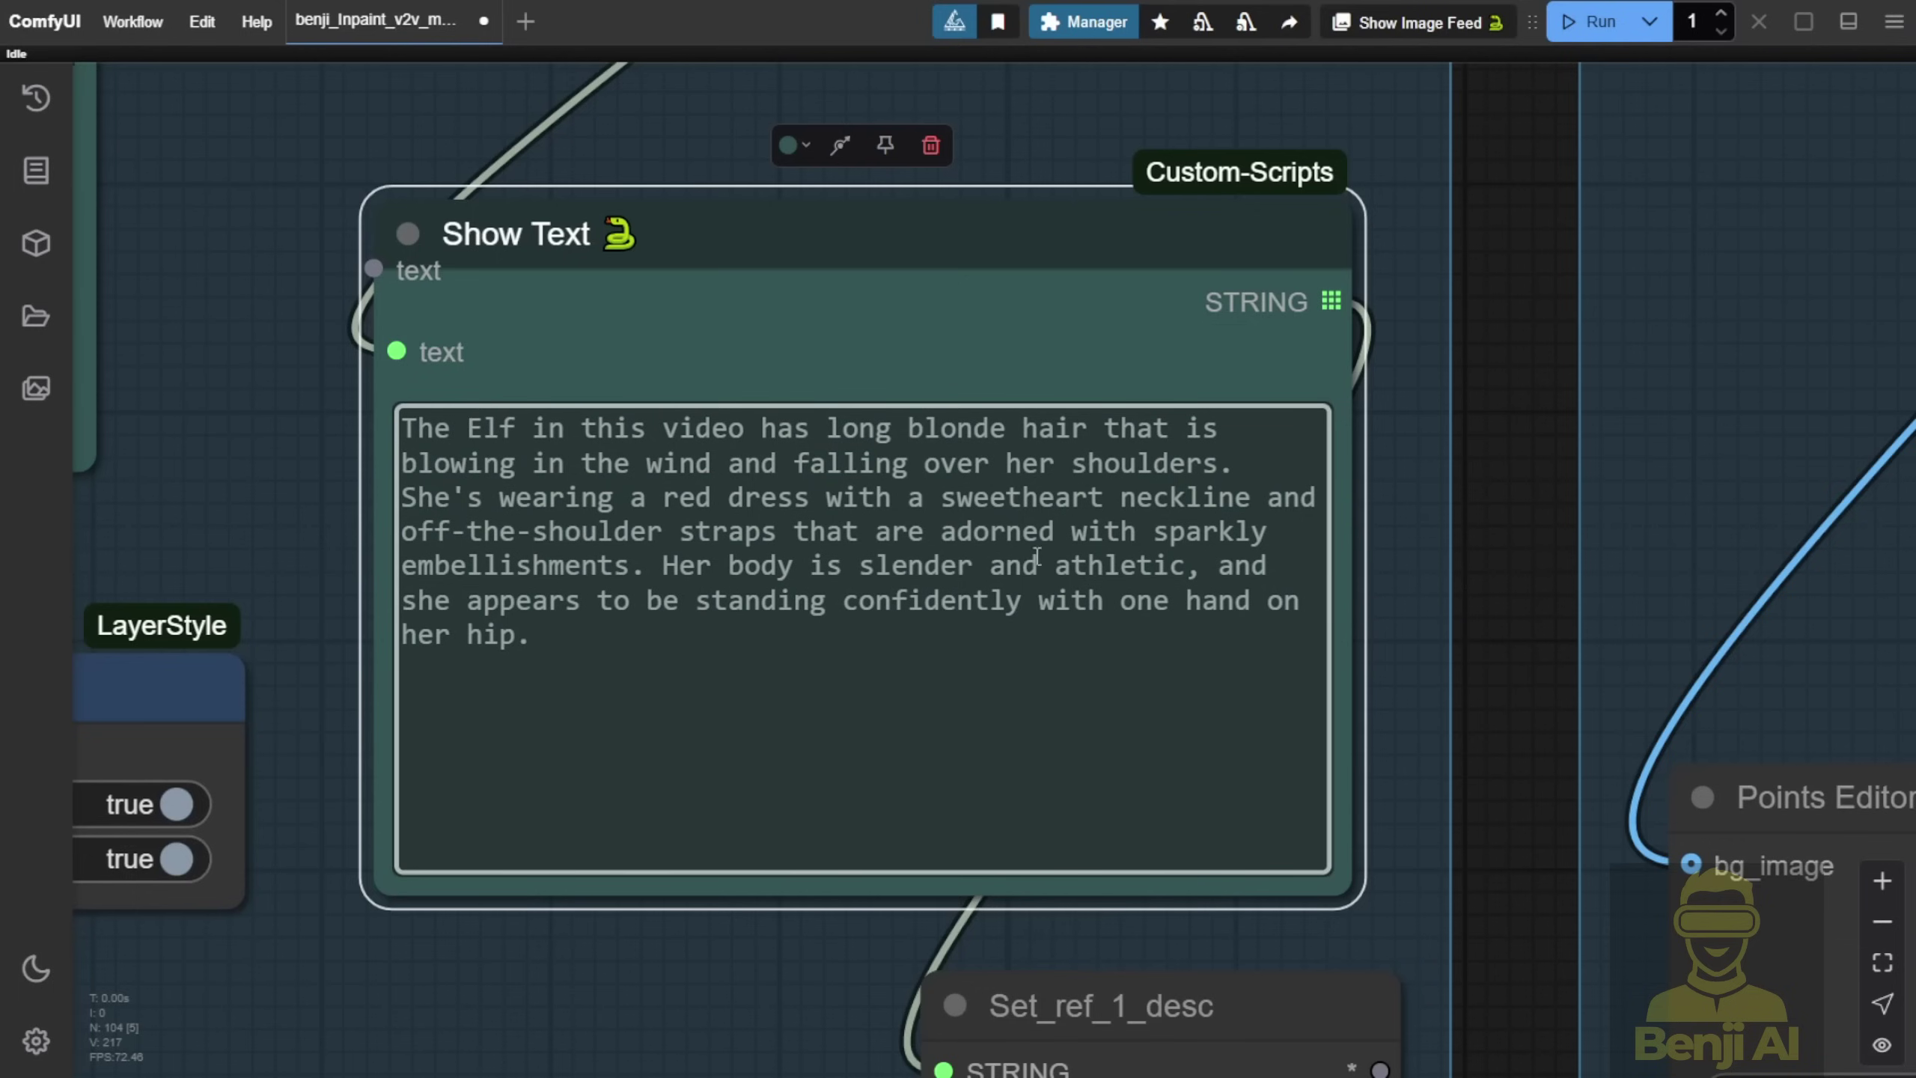
left_click_drag(607, 644, 432, 415)
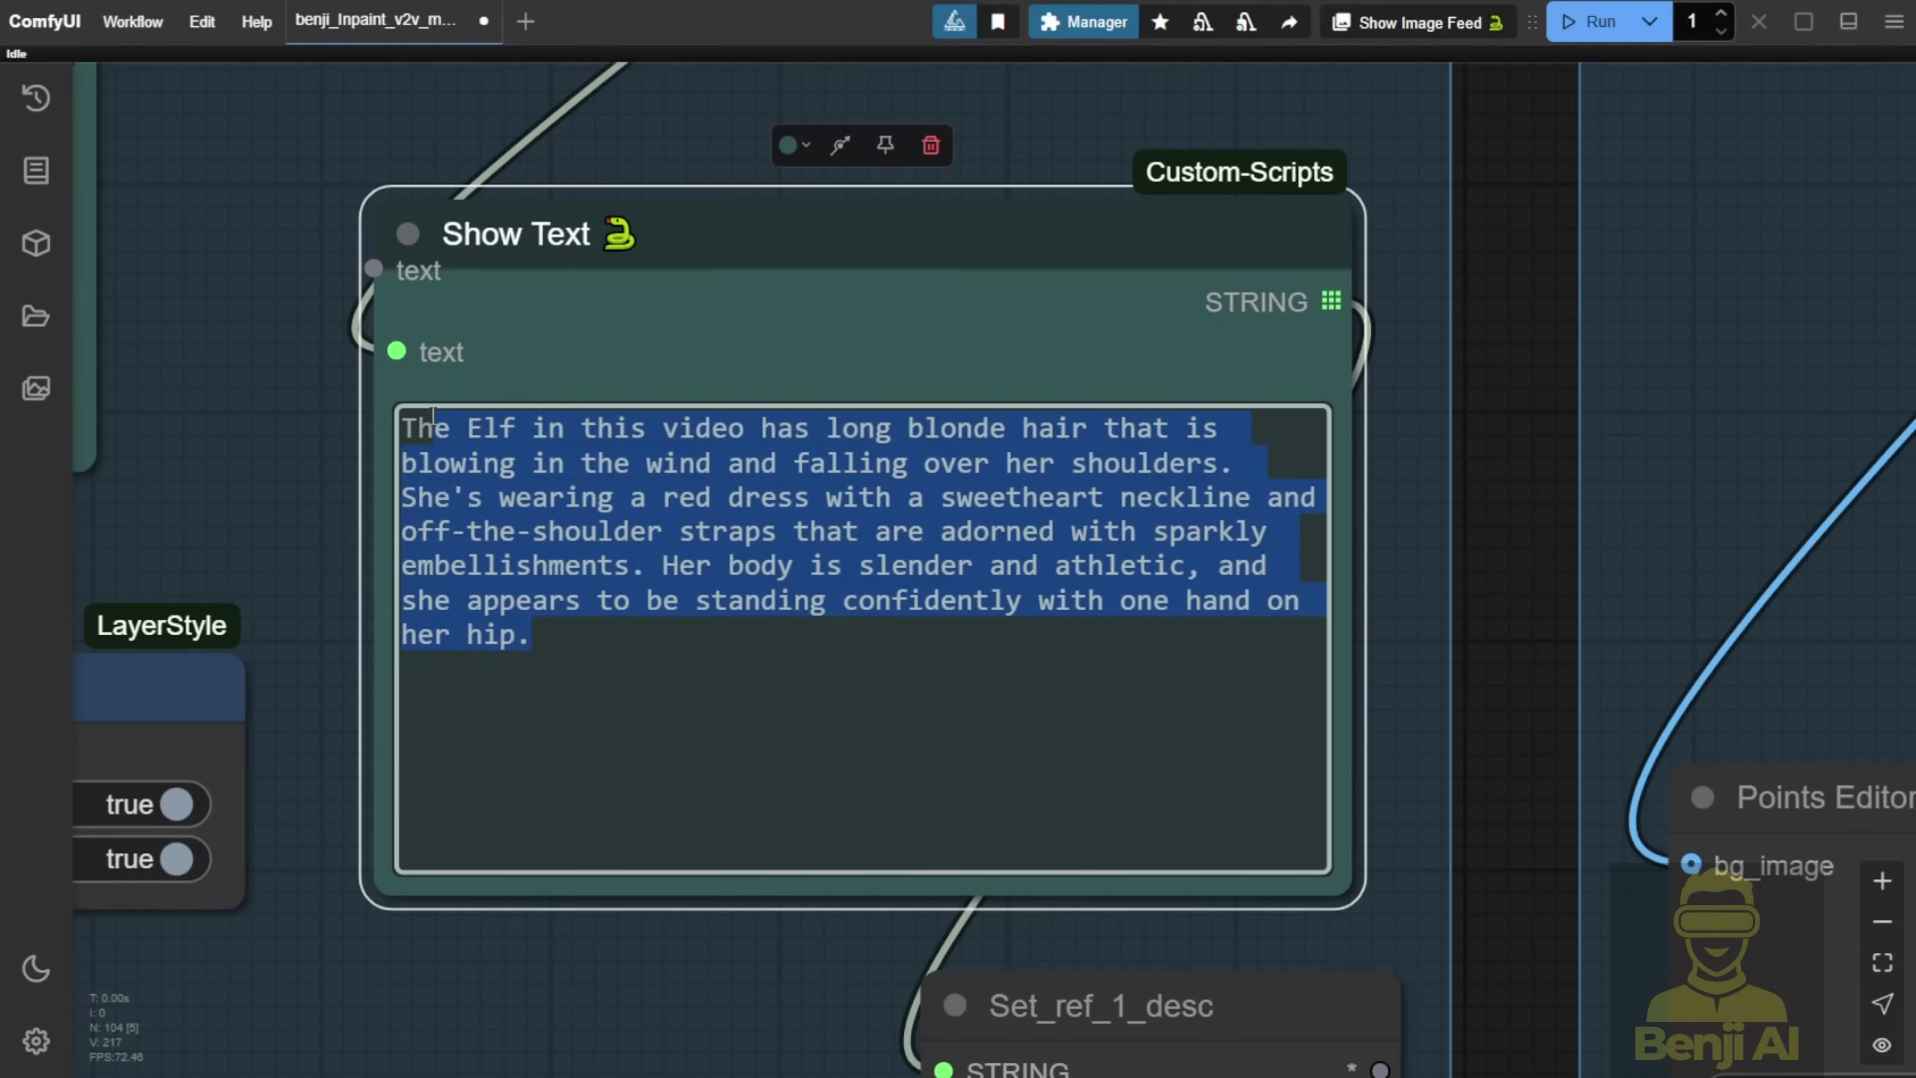
Bring the SAM 2 Ref 1 Points Editor into view and move the node higher
scroll(807, 683, "down", 10)
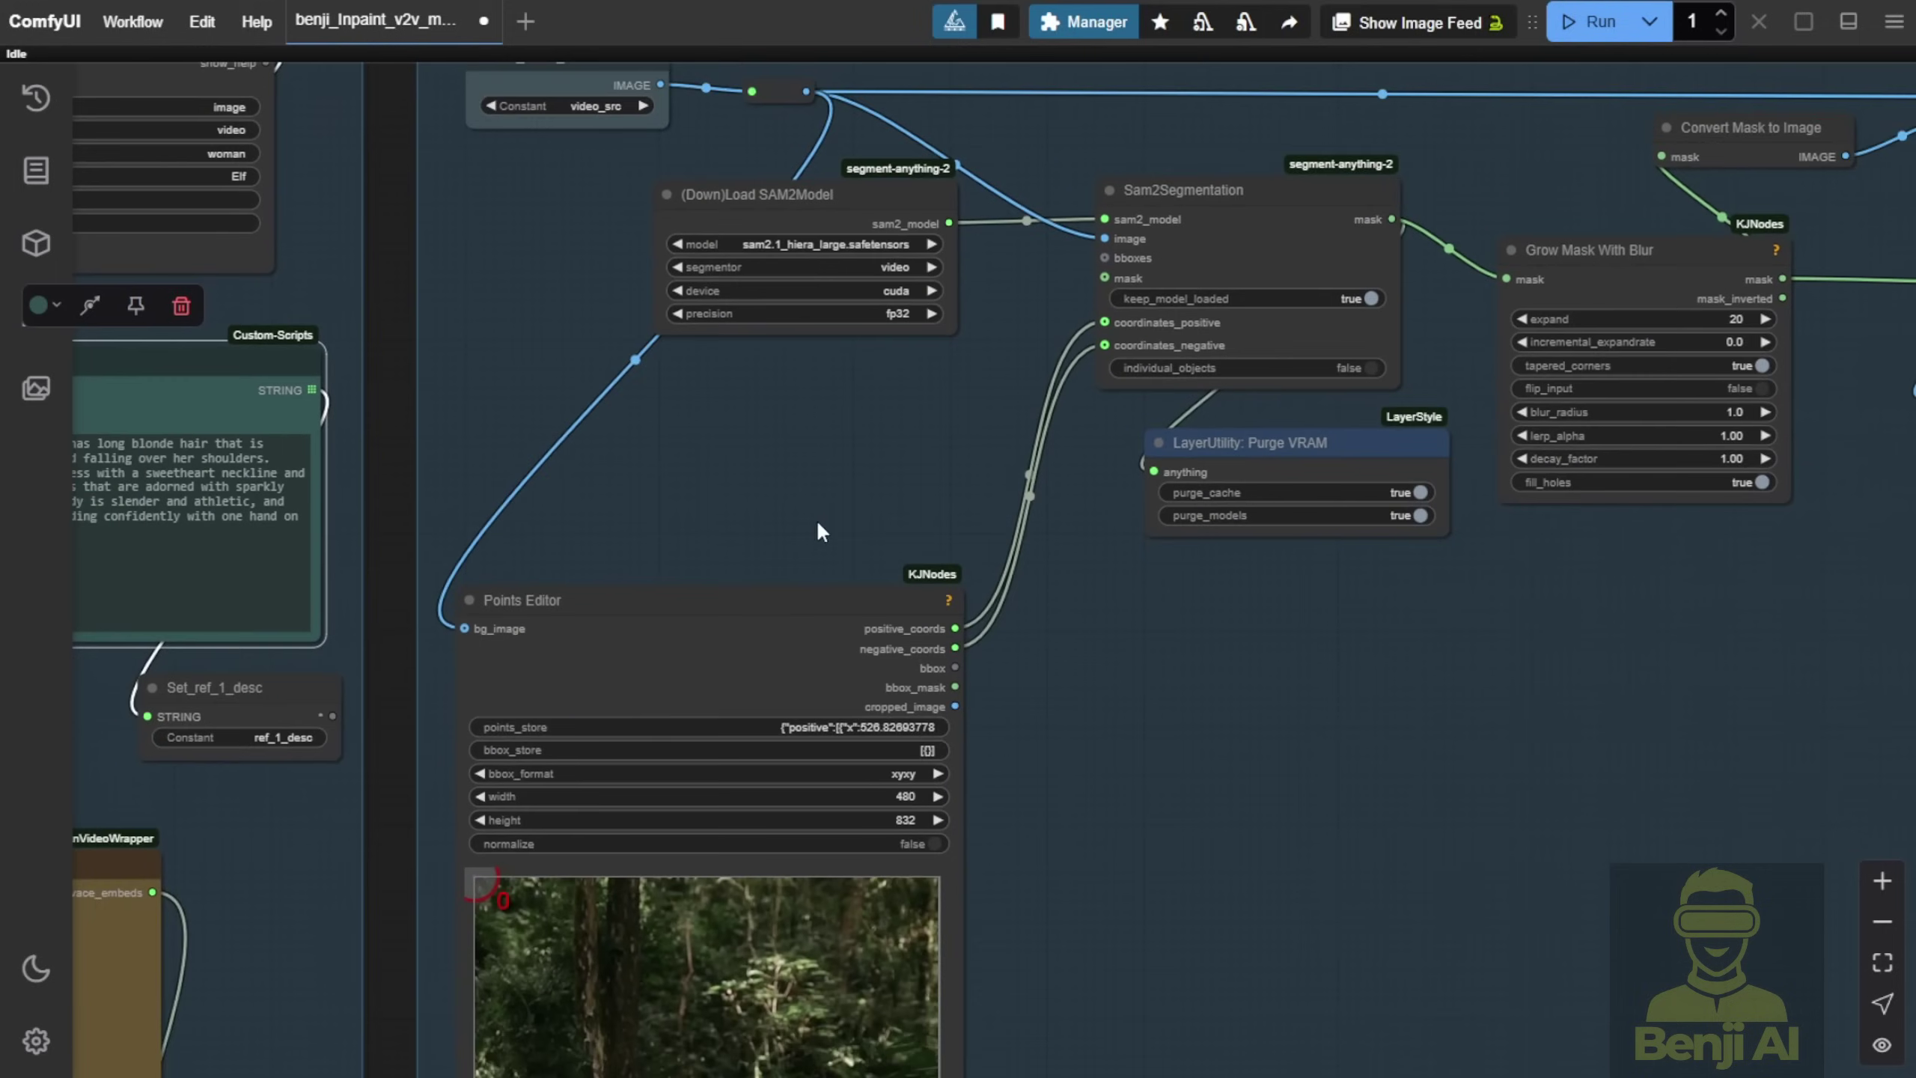
left_click_drag(973, 634, 724, 608)
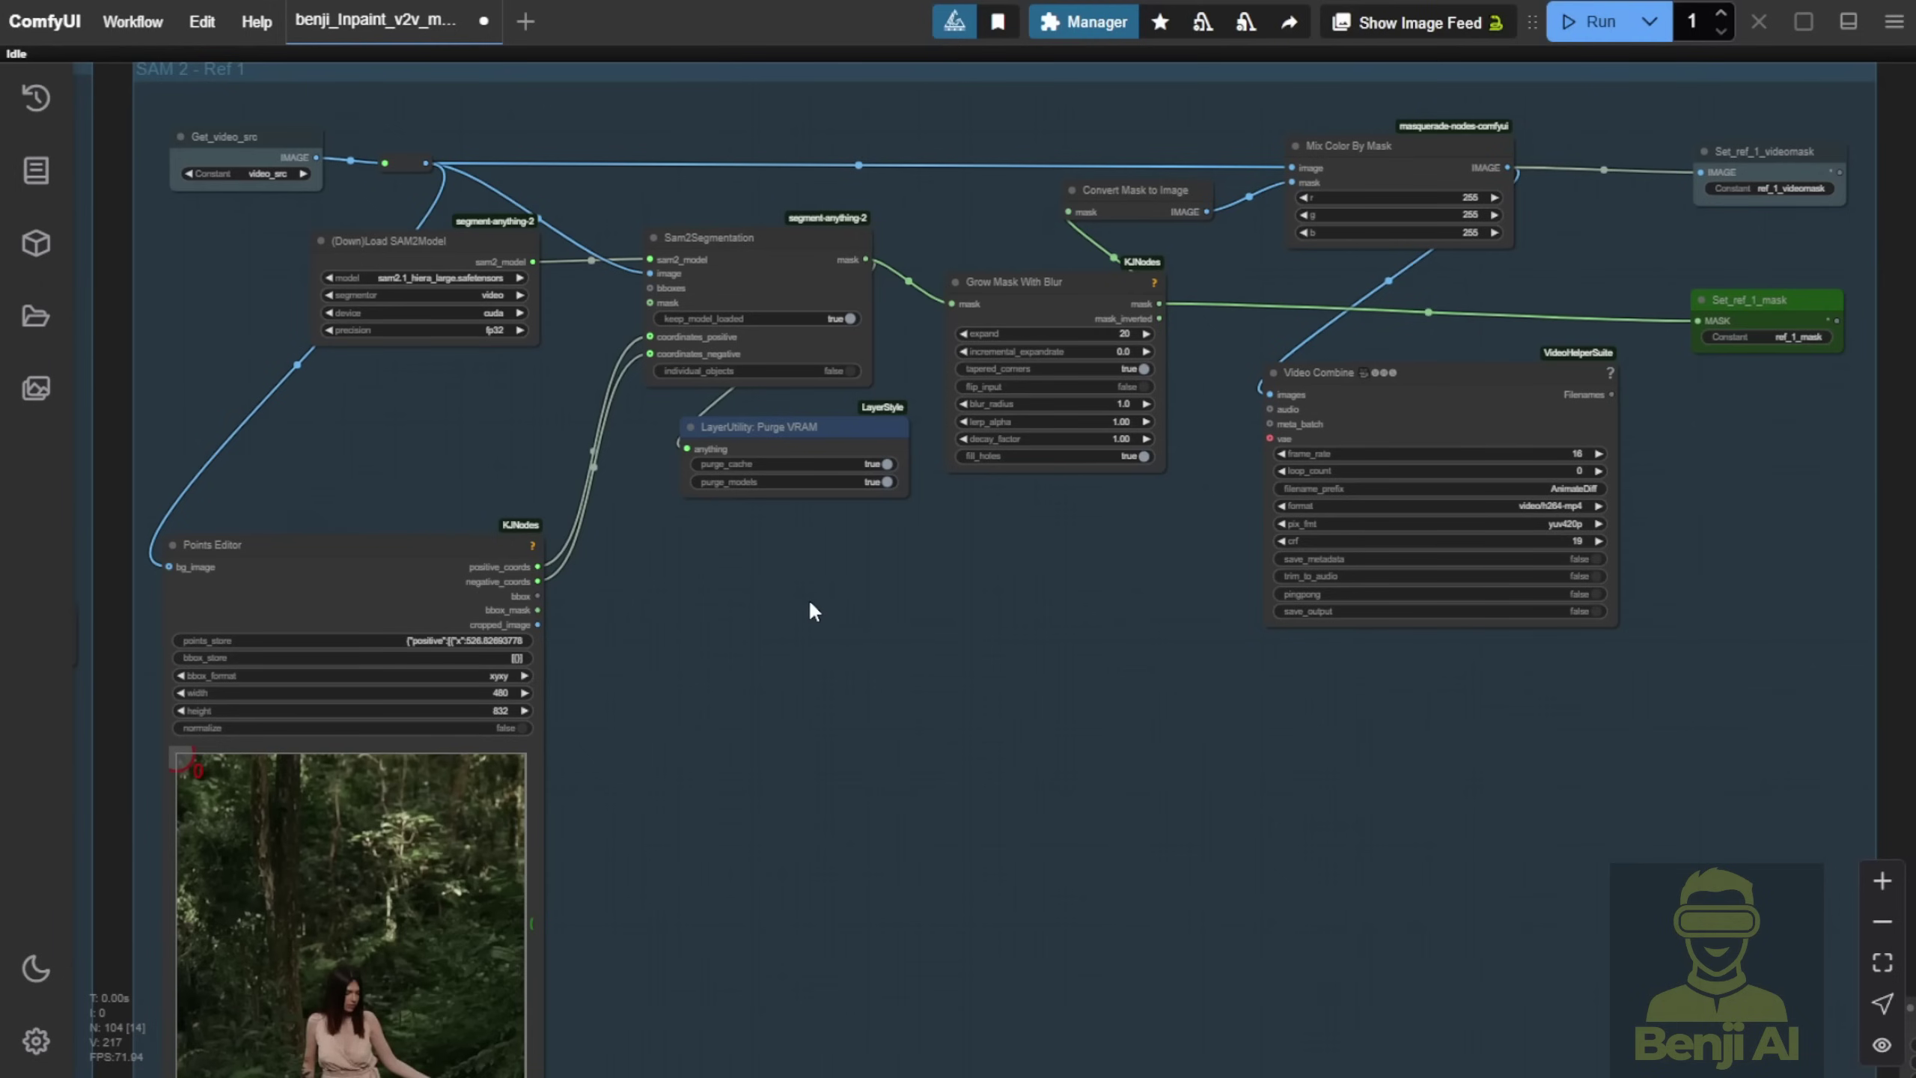
scroll(821, 620, "up", 2)
left_click_drag(821, 621, 1222, 507)
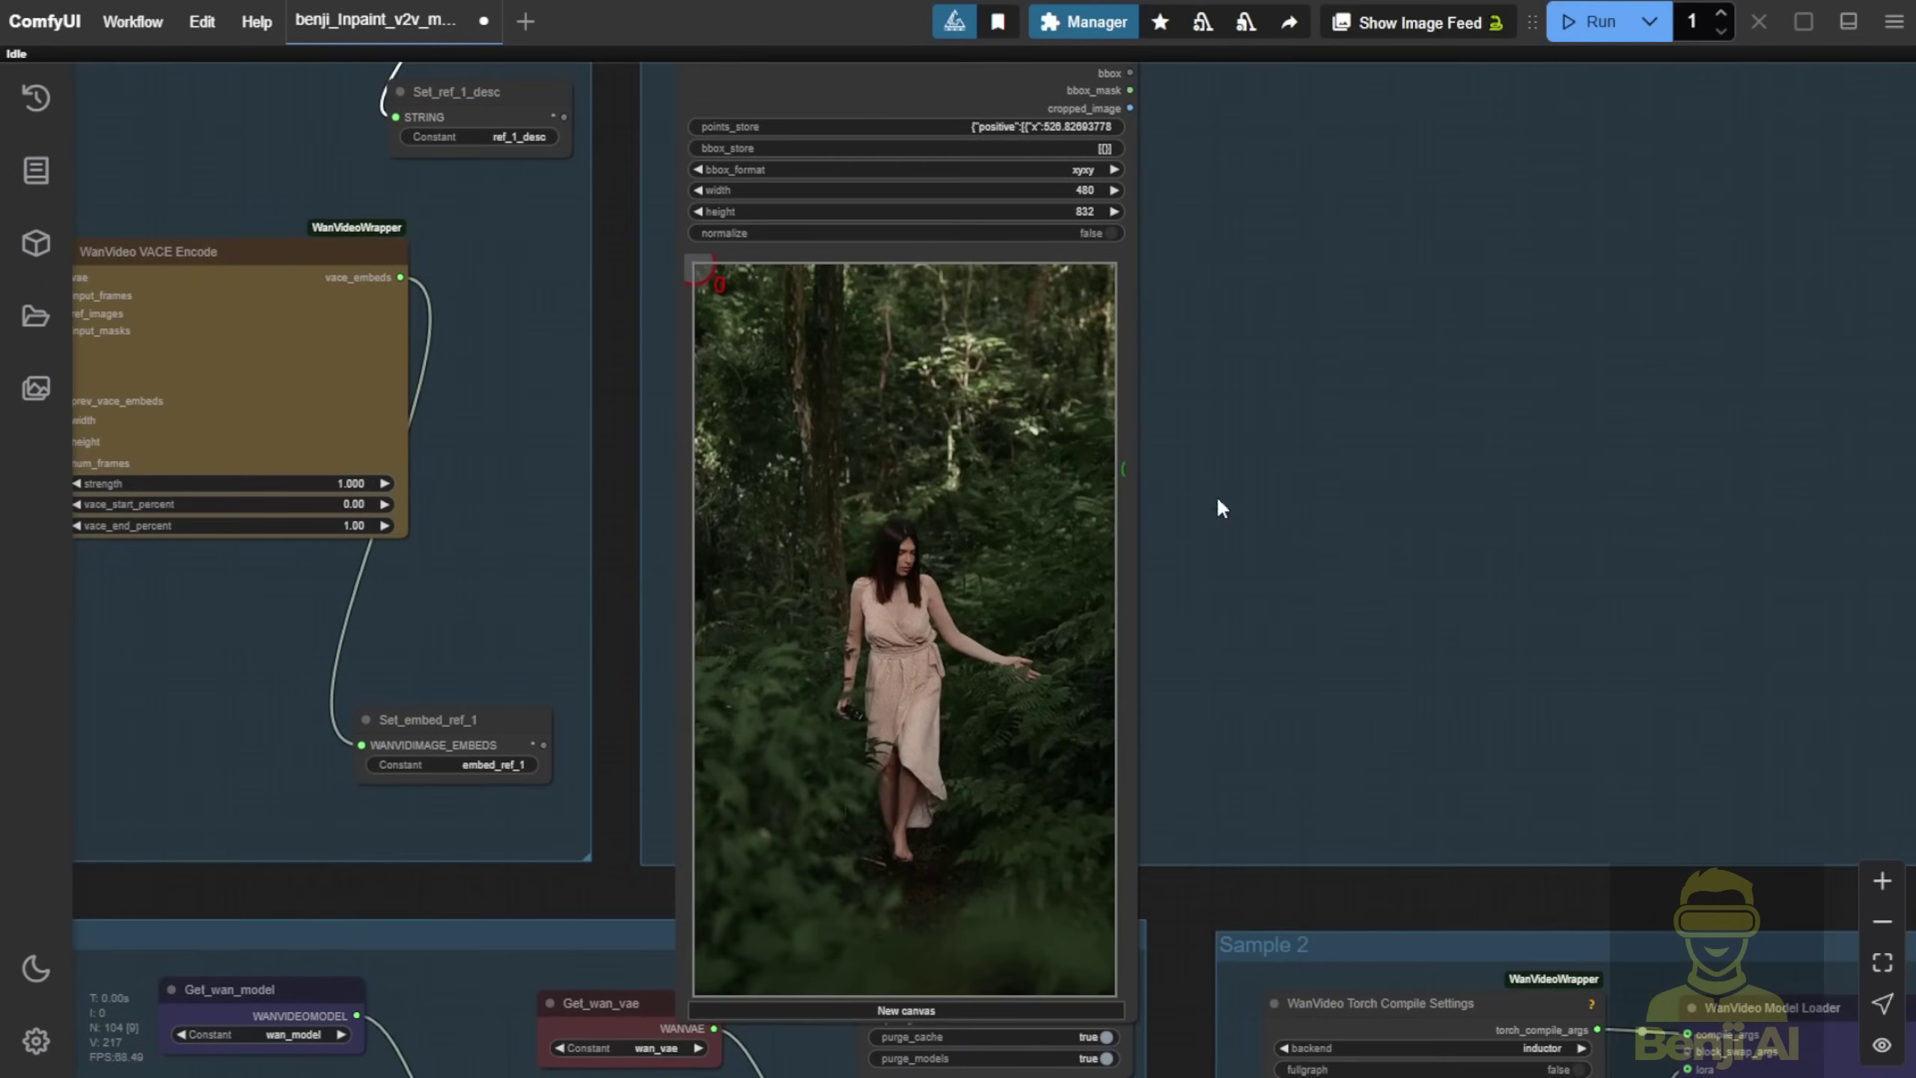
left_click_drag(1168, 397, 1188, 599)
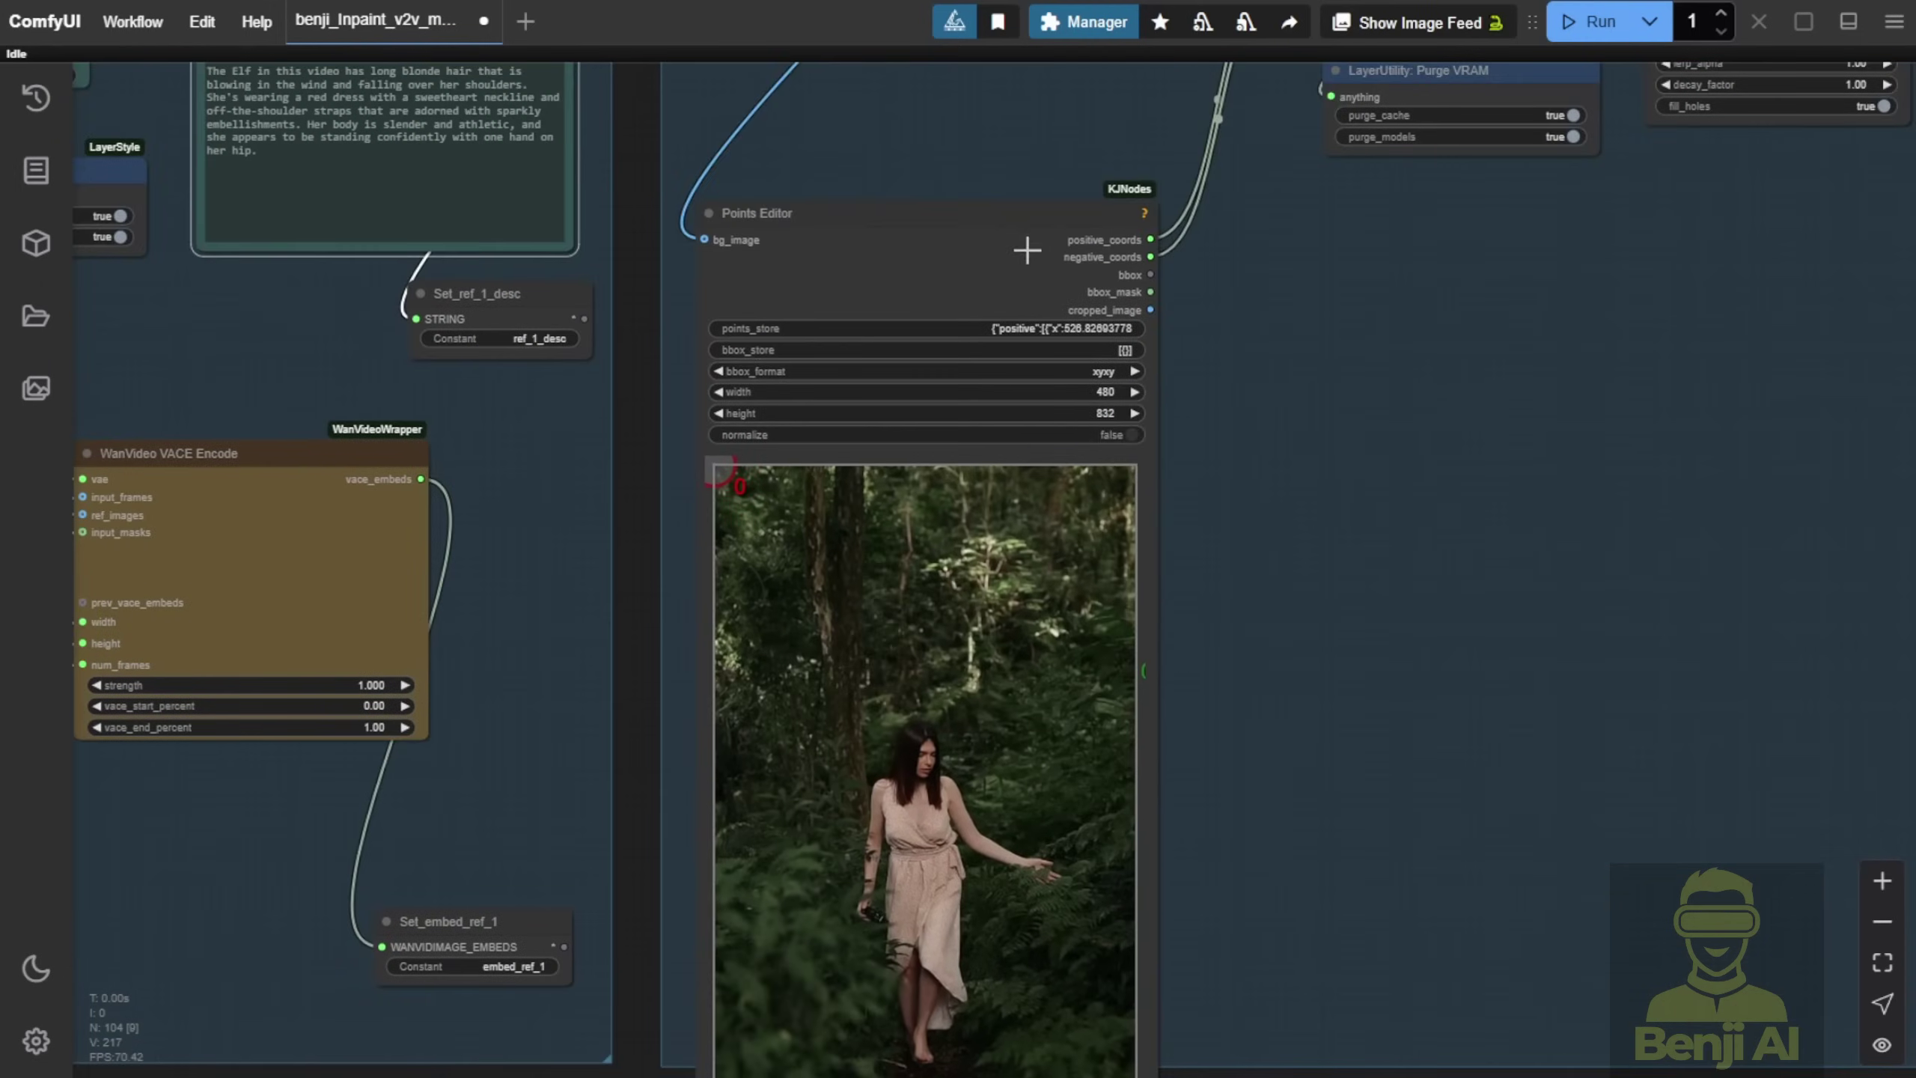
left_click_drag(1027, 252, 1027, 87)
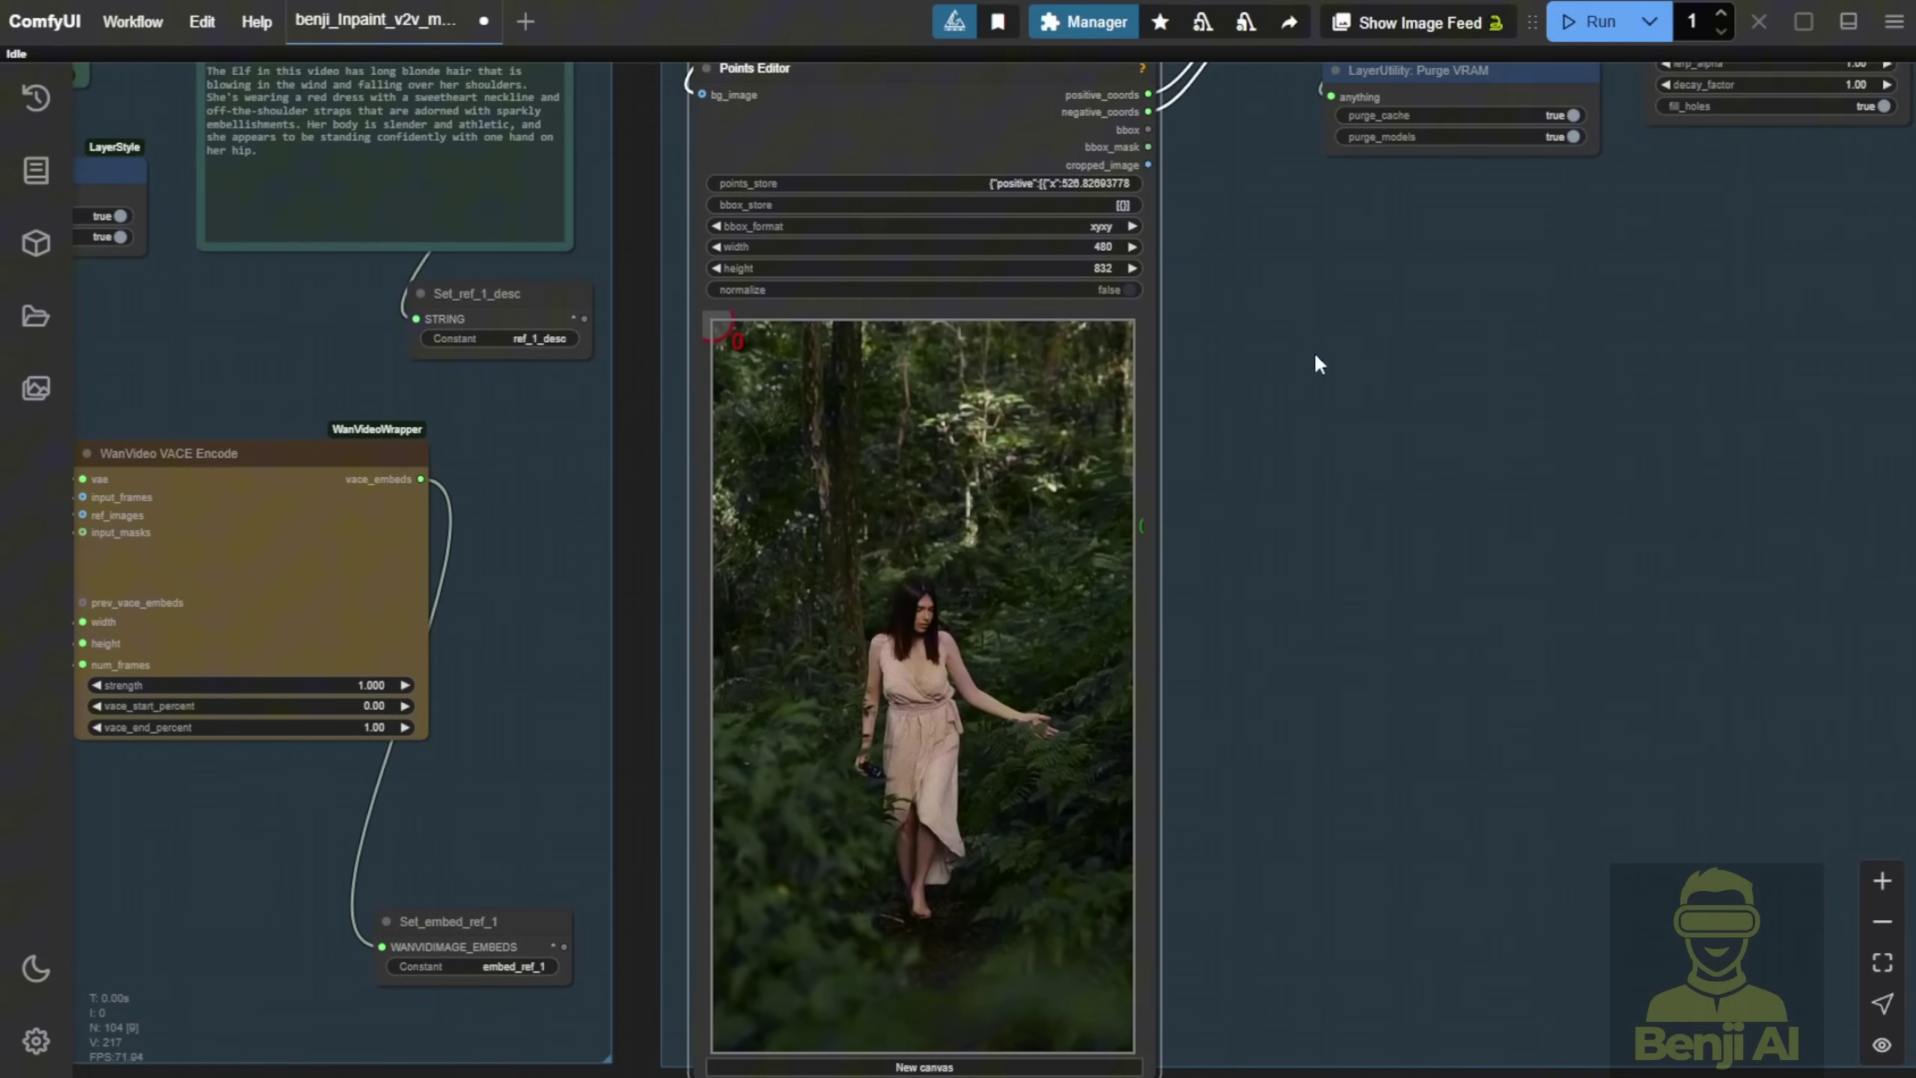
scroll(1313, 363, "down", 2)
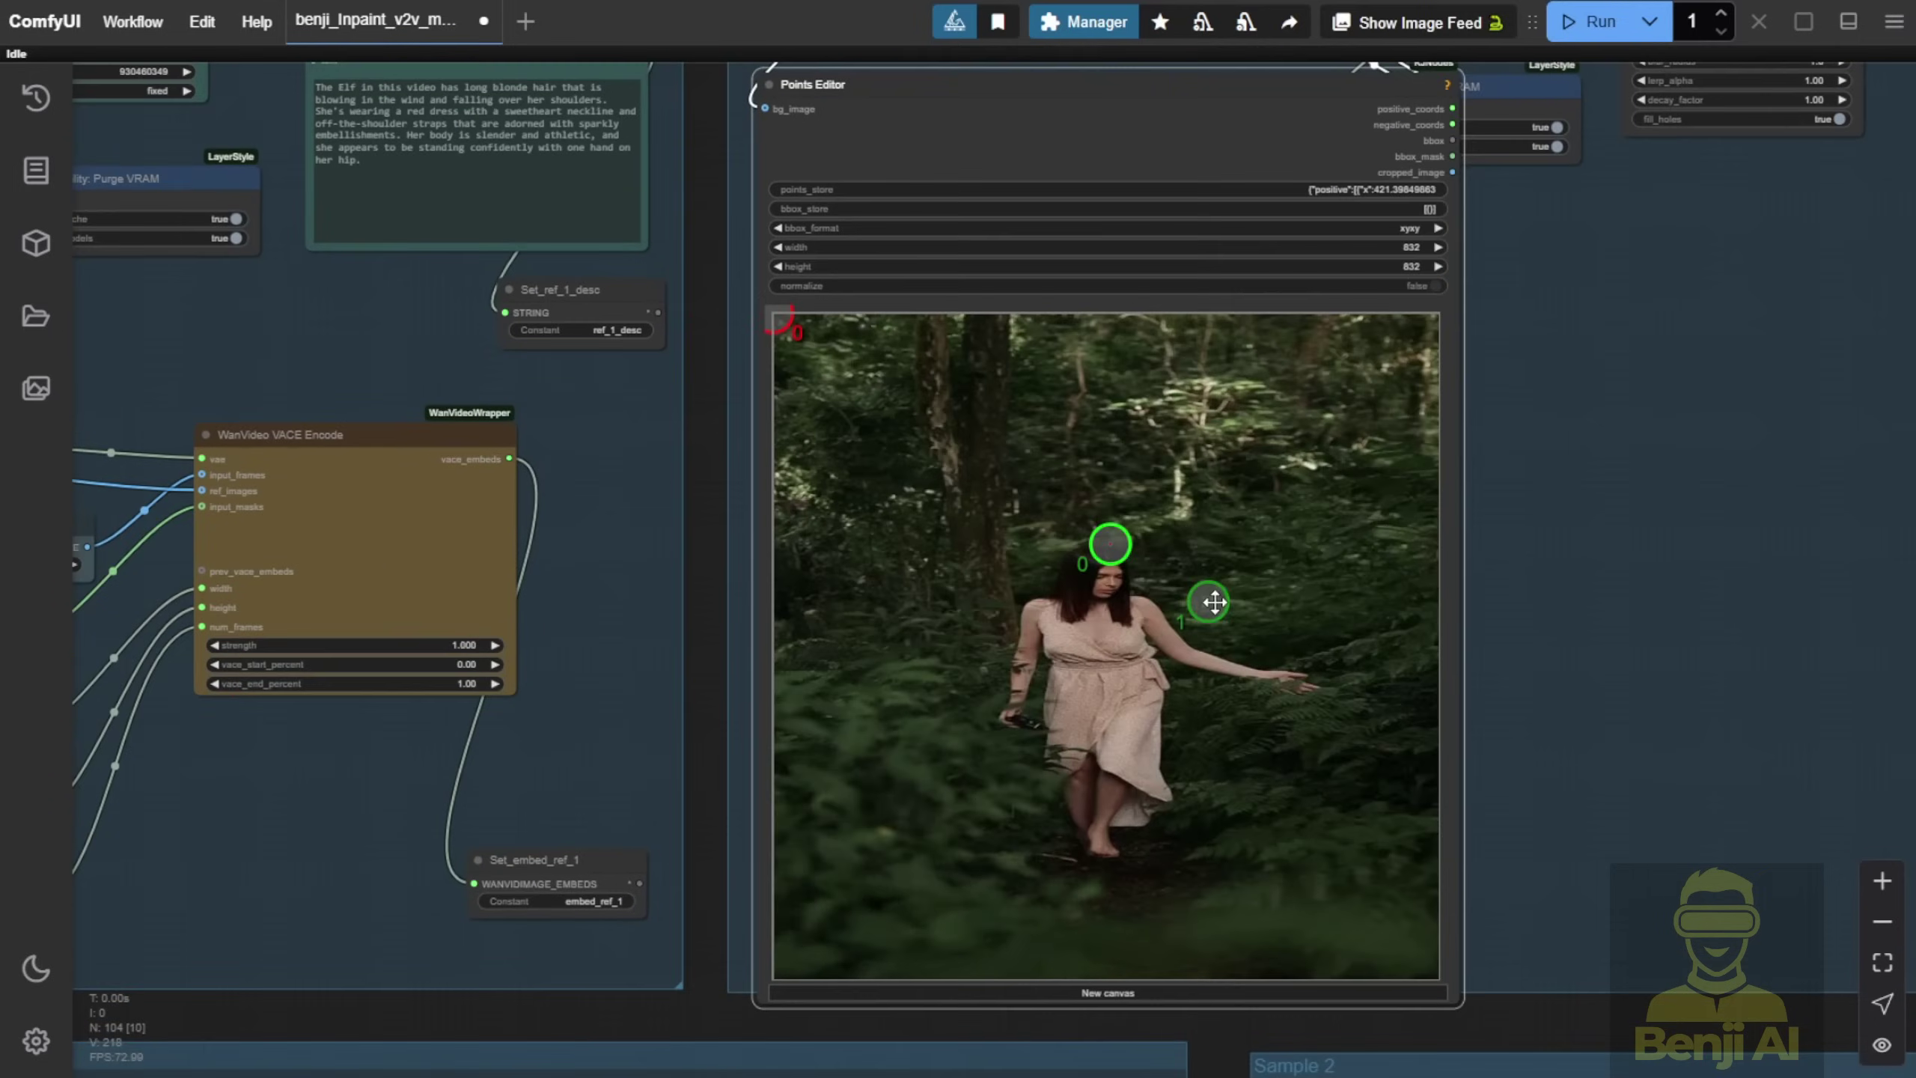
Place positive point 0 on the woman's face and point 1 on her chest
left_click_drag(1210, 608, 1072, 620)
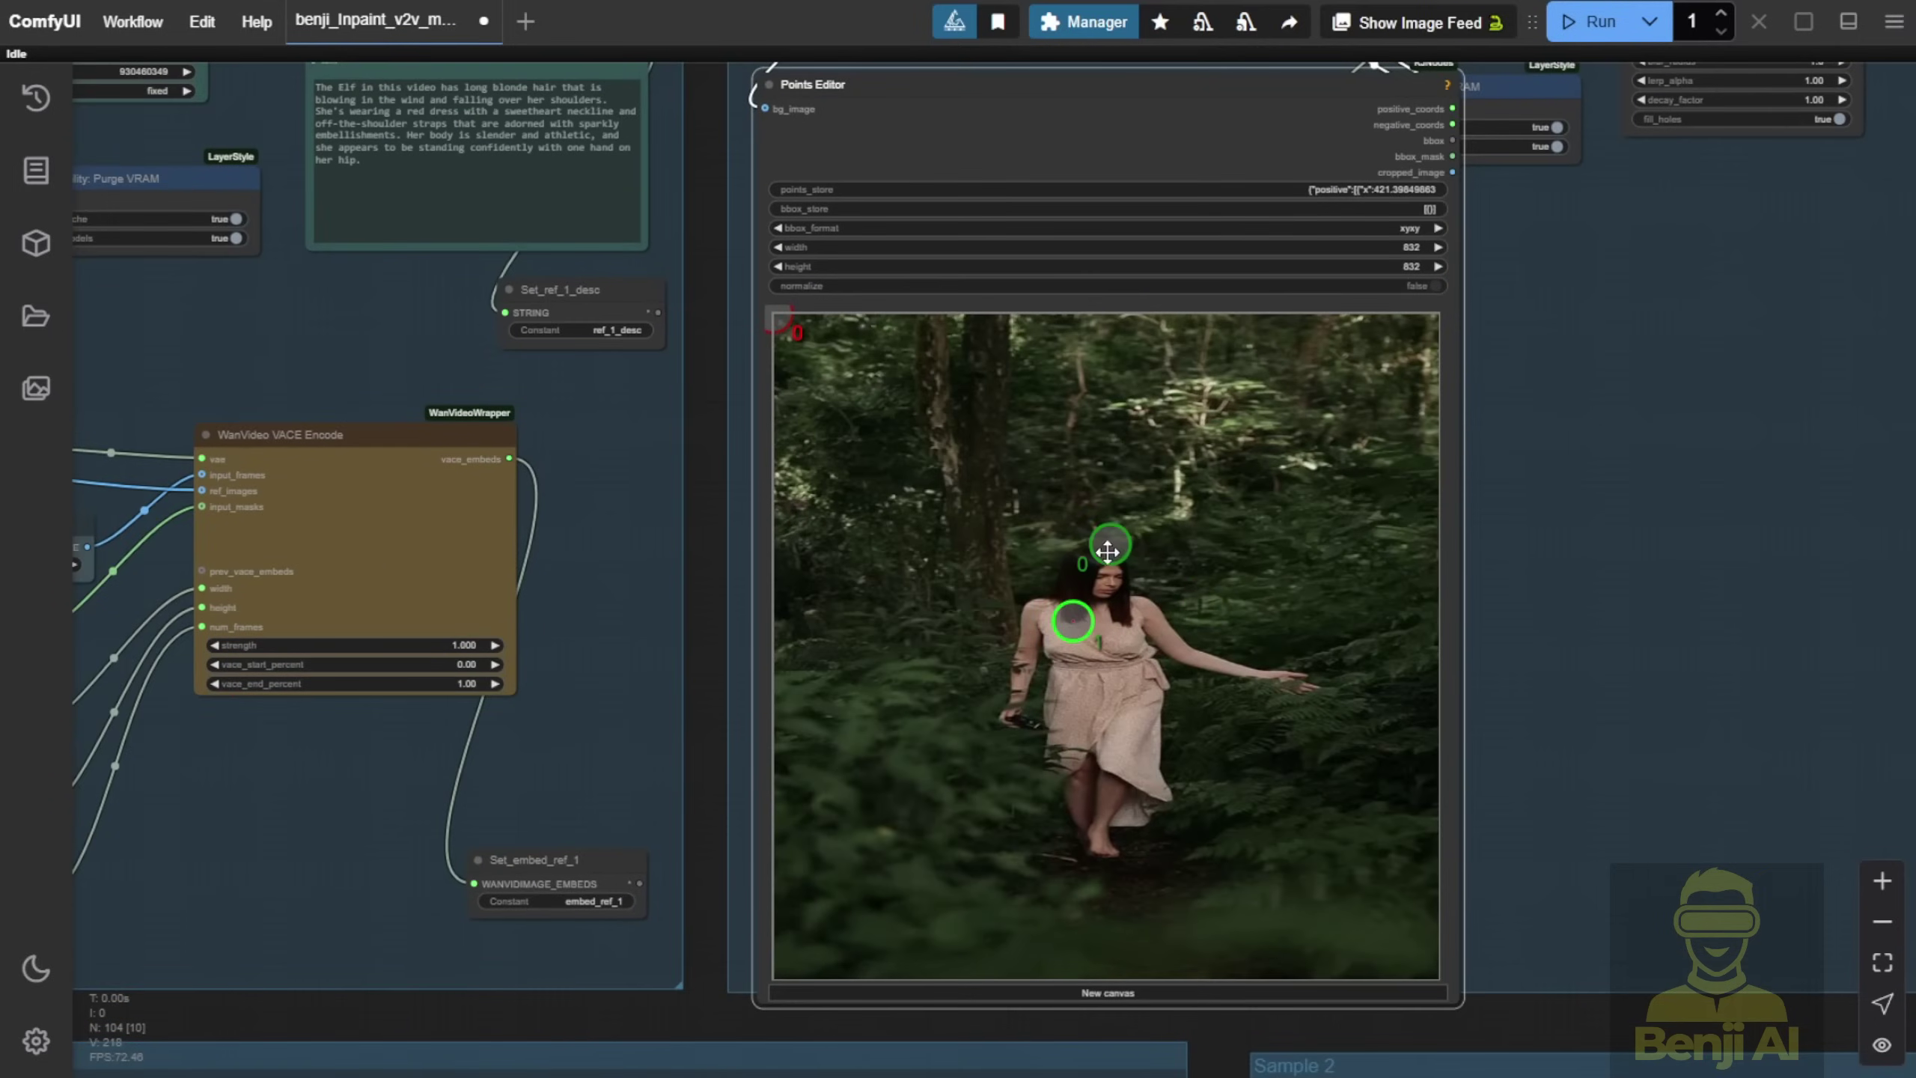
left_click_drag(1108, 552, 1124, 499)
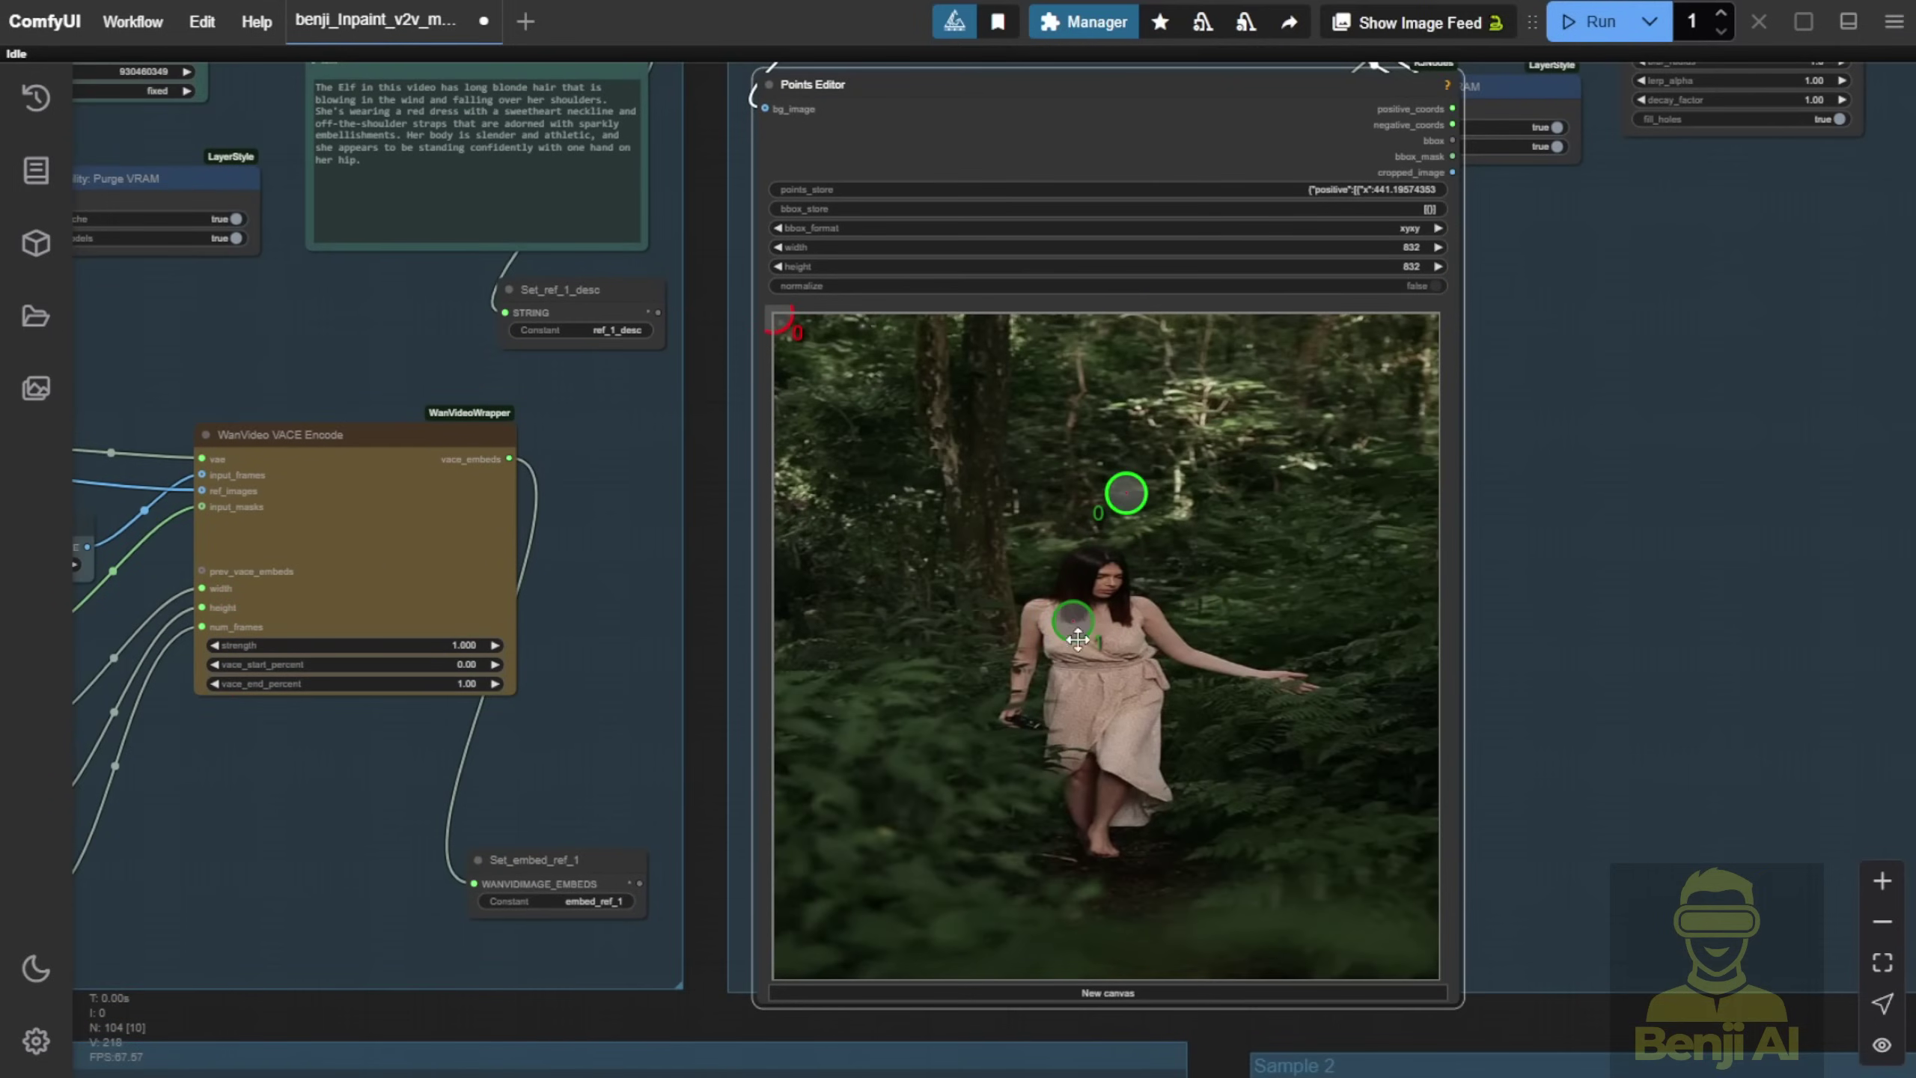
mouse_move(1077, 639)
left_mouse_down()
mouse_move(1140, 557)
mouse_move(1098, 668)
left_mouse_up()
left_click_drag(1125, 492, 1094, 581)
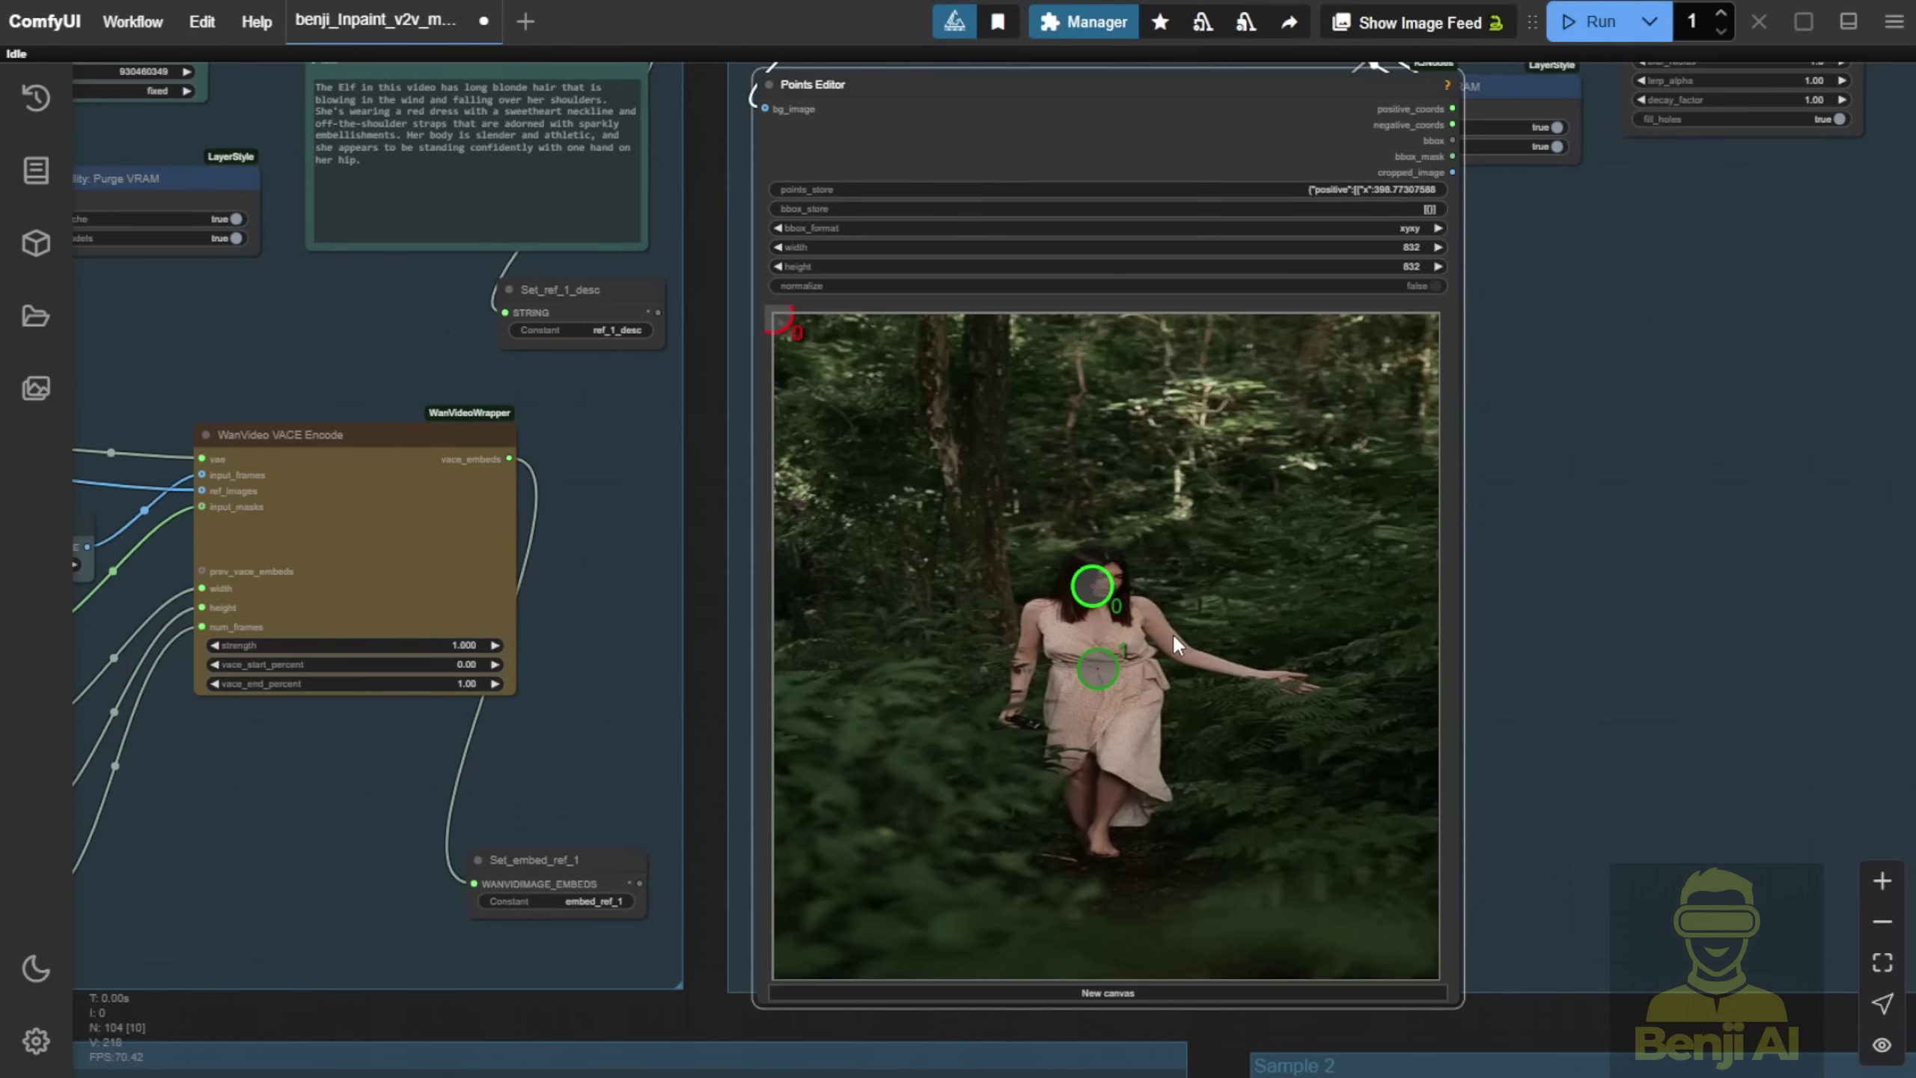
Pan over to the segmentation, mask growth and ref_1_mask output nodes
scroll(1557, 563, "down", 2)
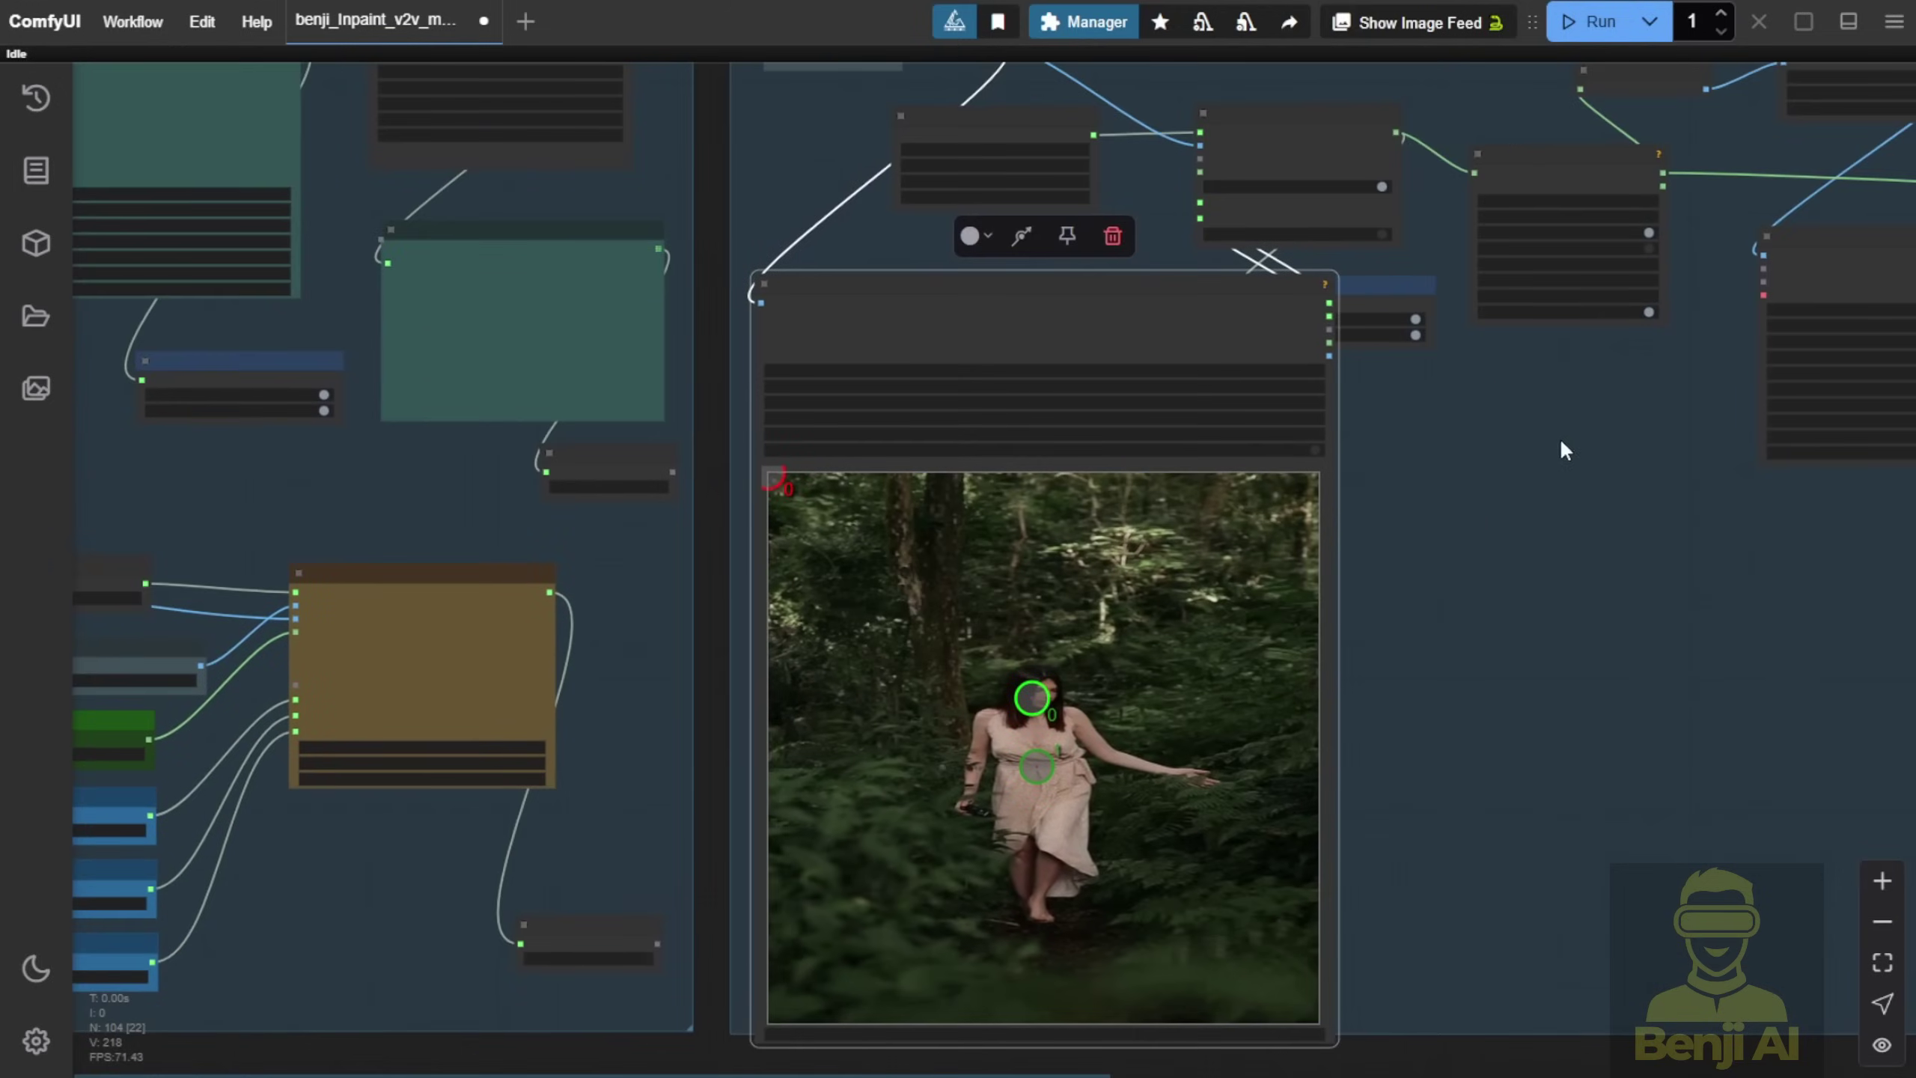
scroll(1560, 445, "right", 5)
scroll(1561, 445, "up", 3)
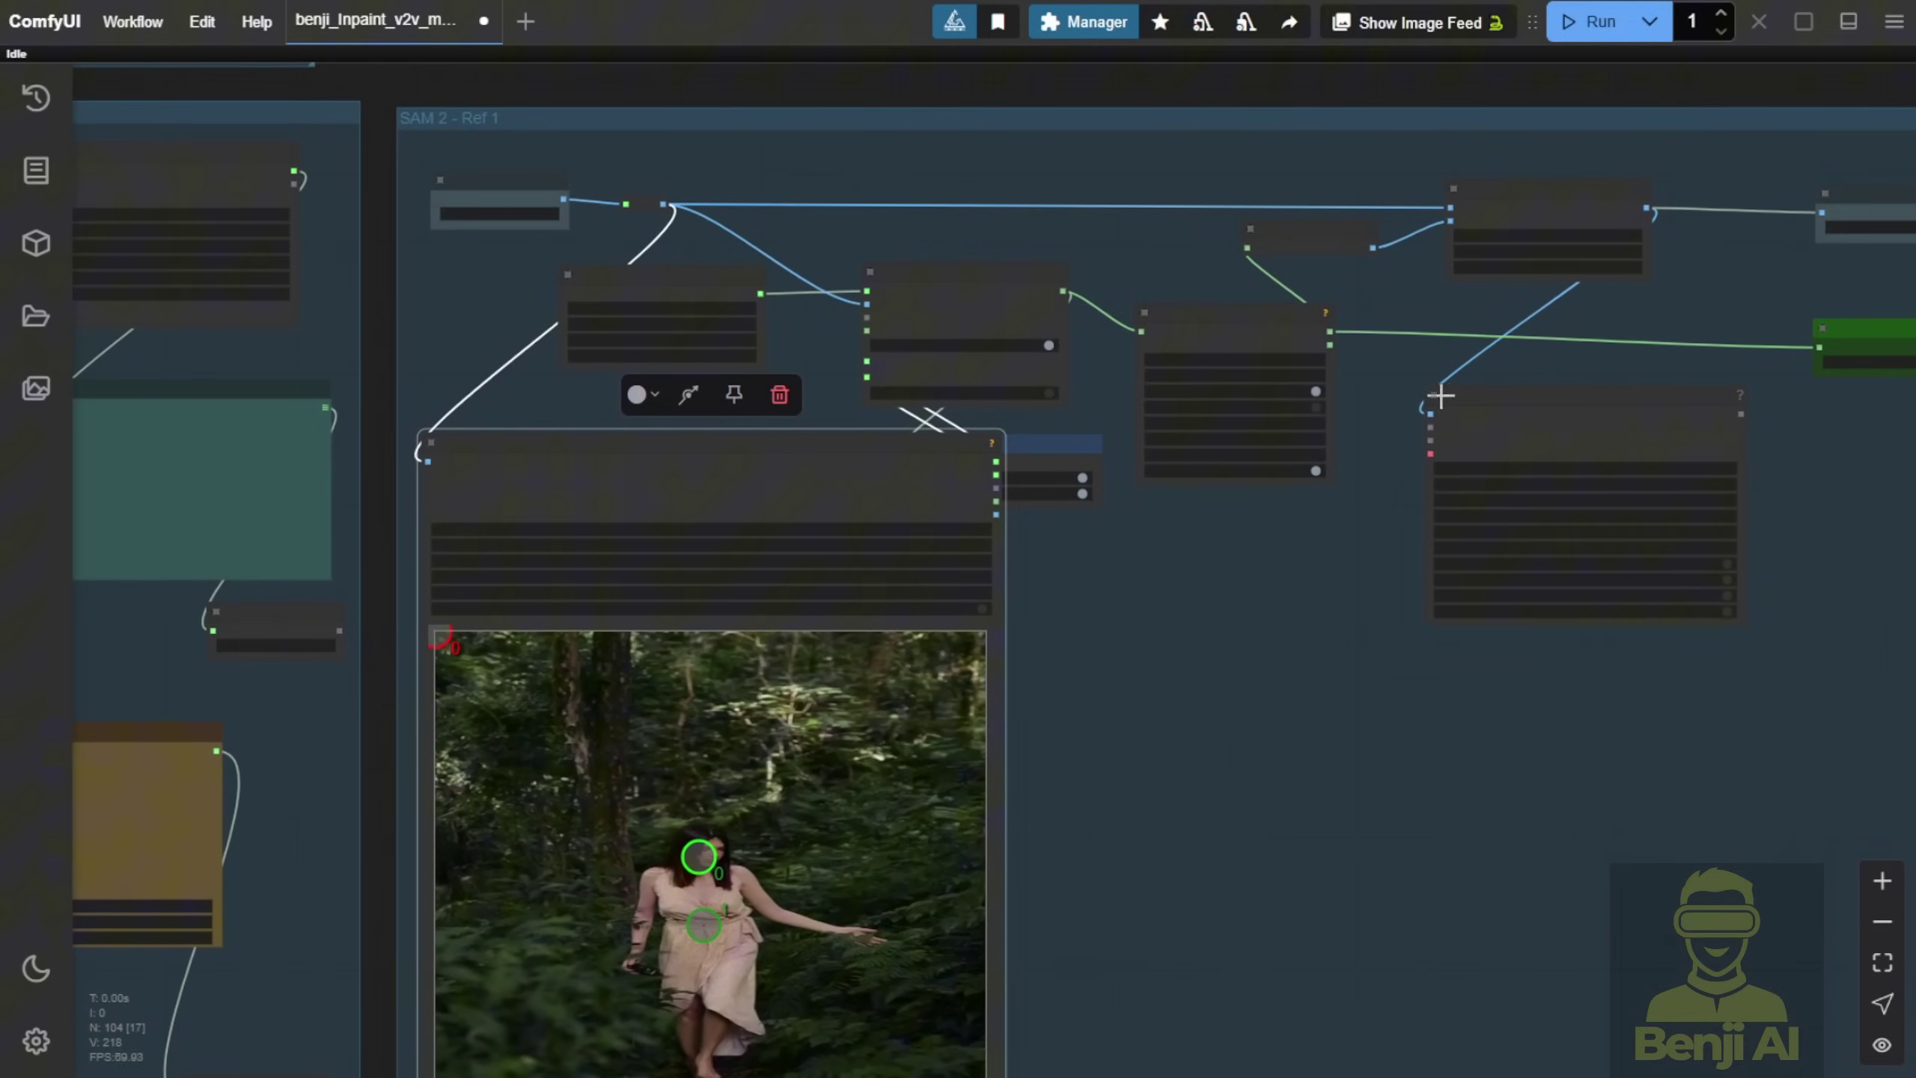
scroll(905, 283, "up", 7)
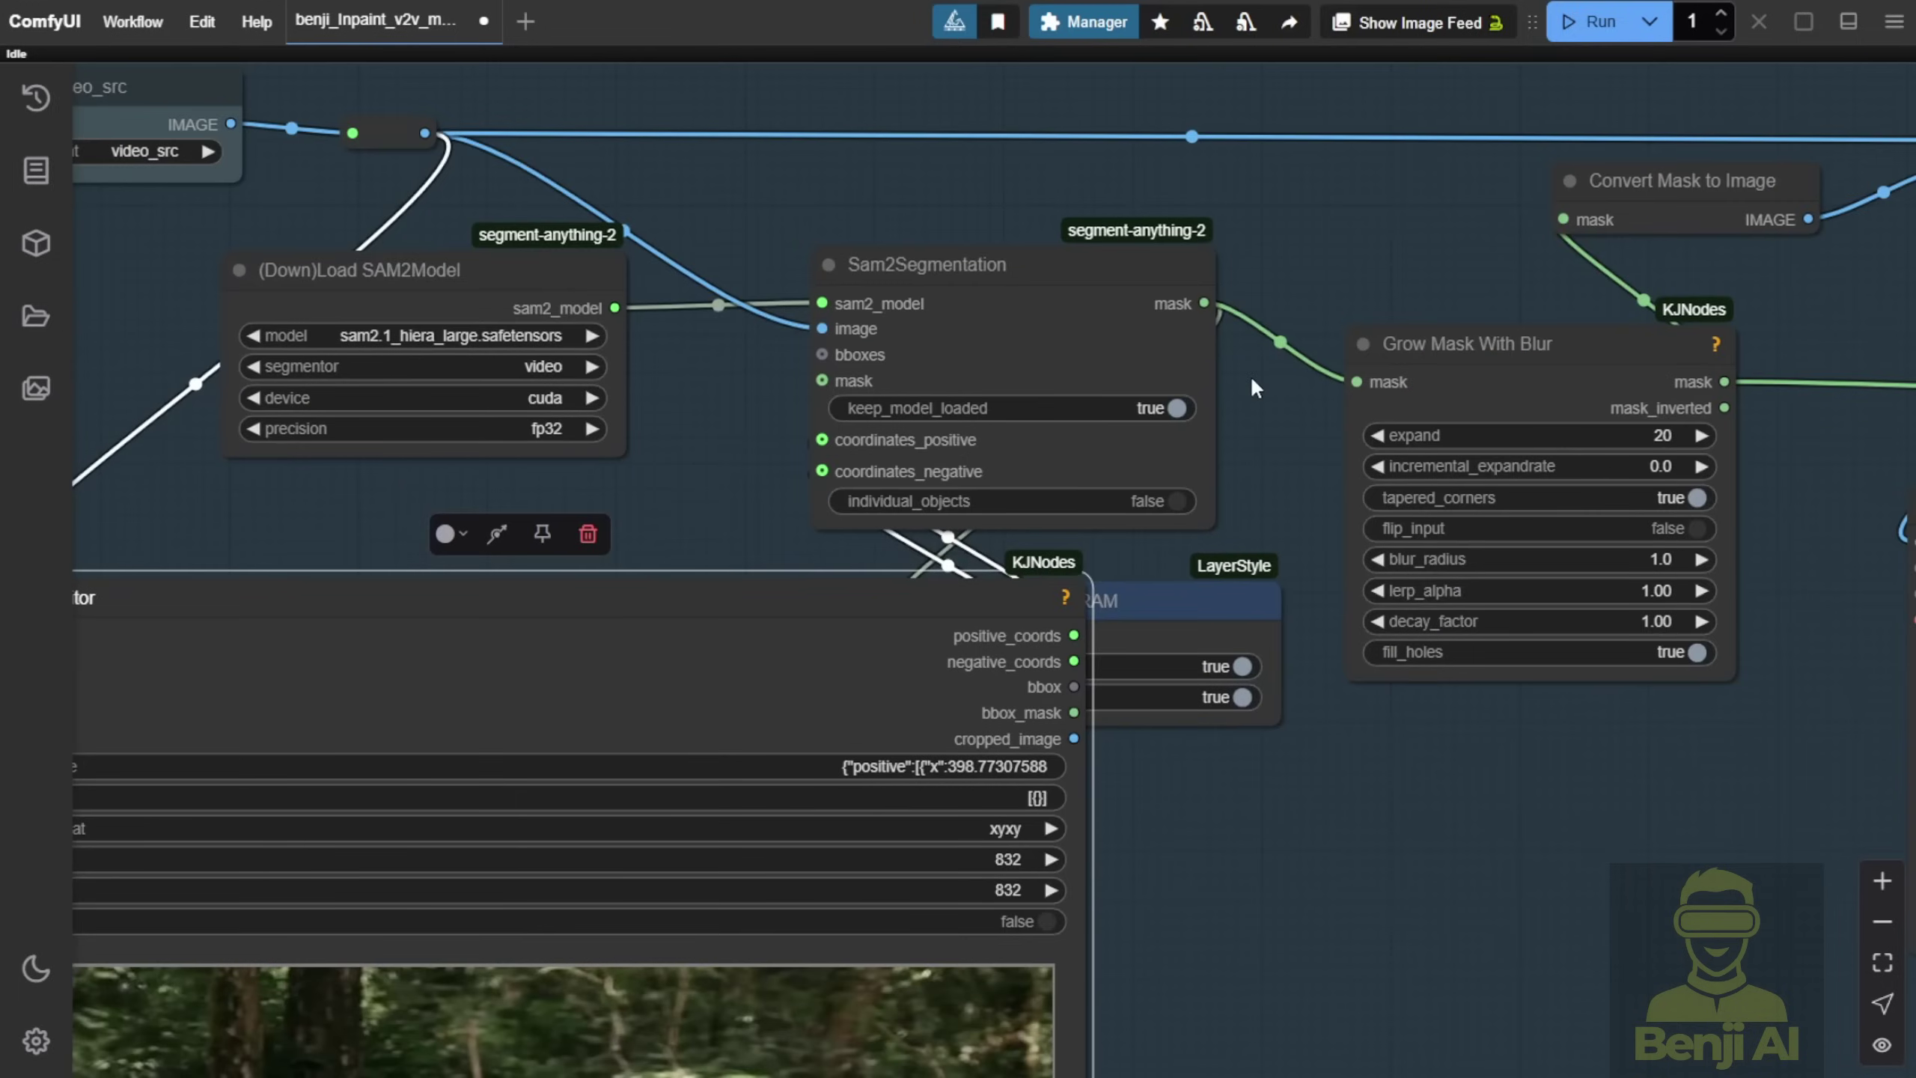
scroll(1249, 371, "down", 2)
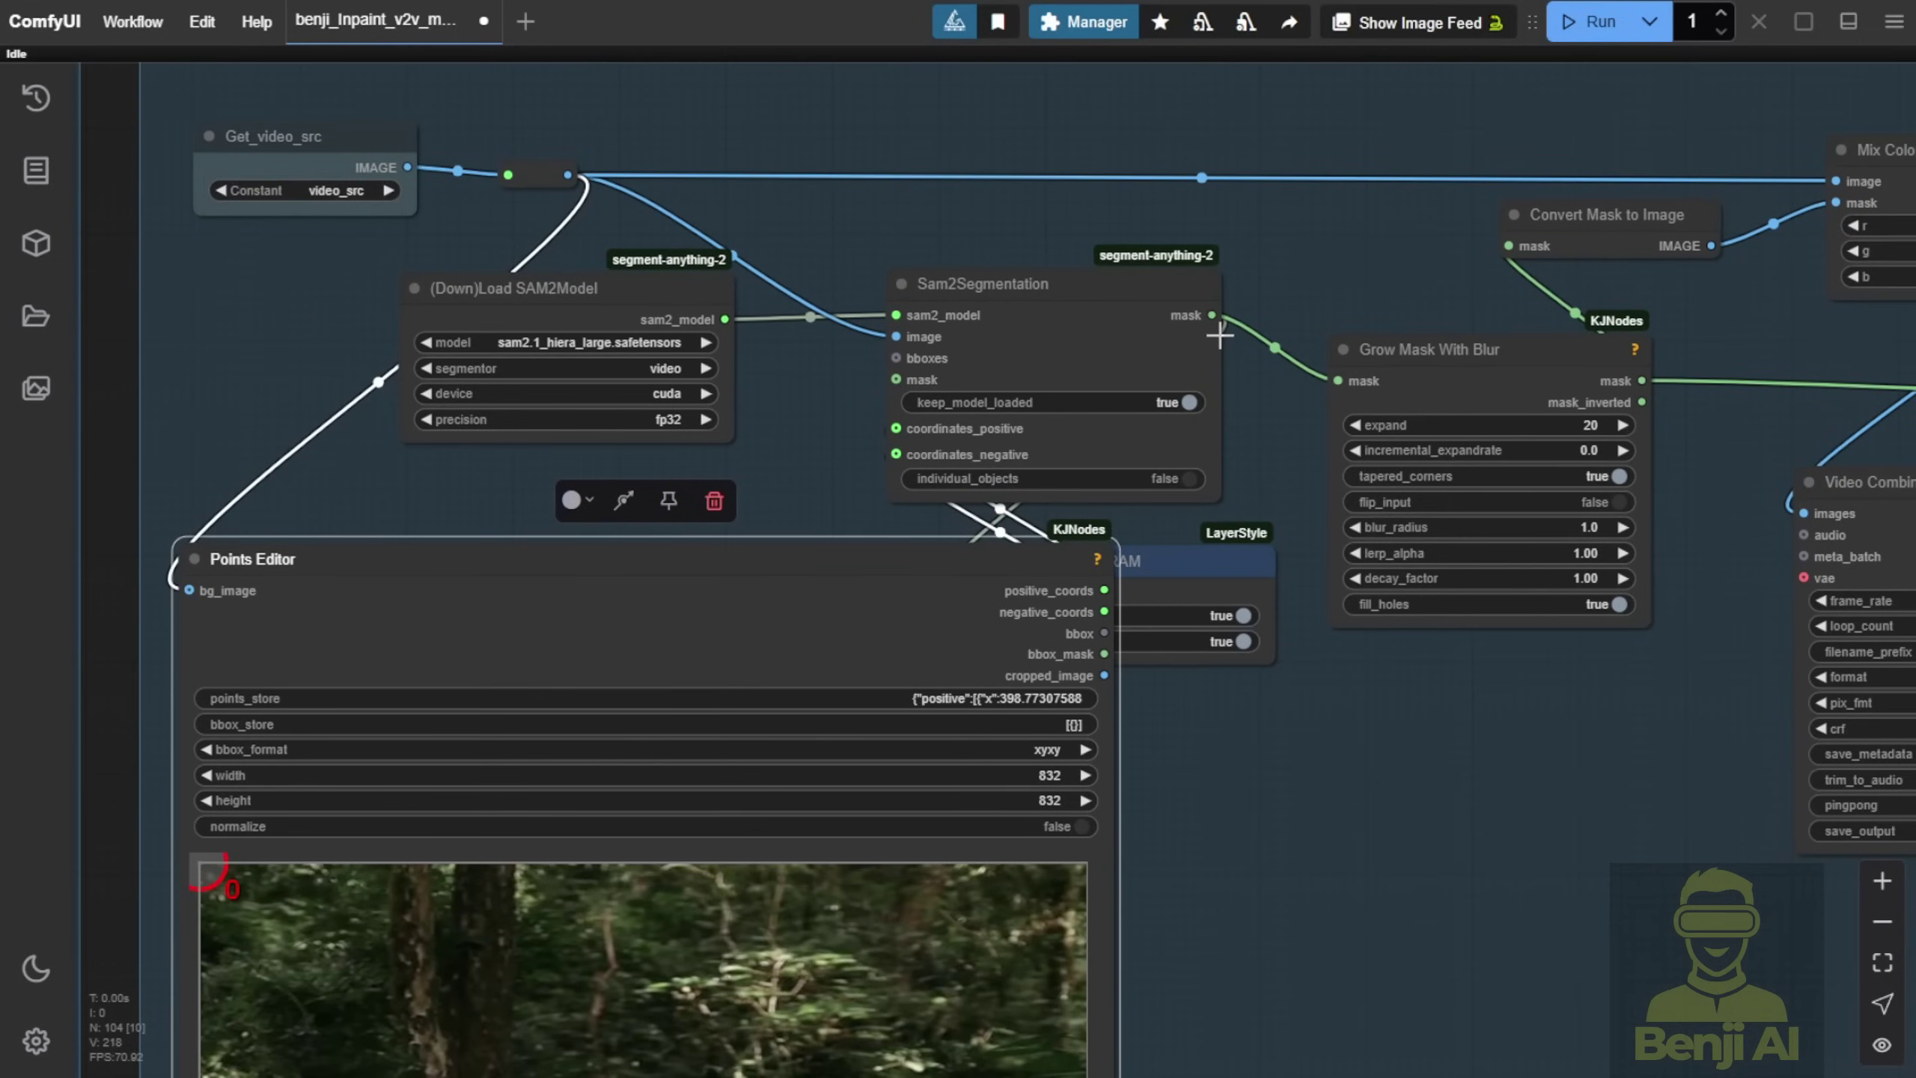
scroll(1220, 343, "down", 2)
left_click_drag(1326, 645, 822, 728)
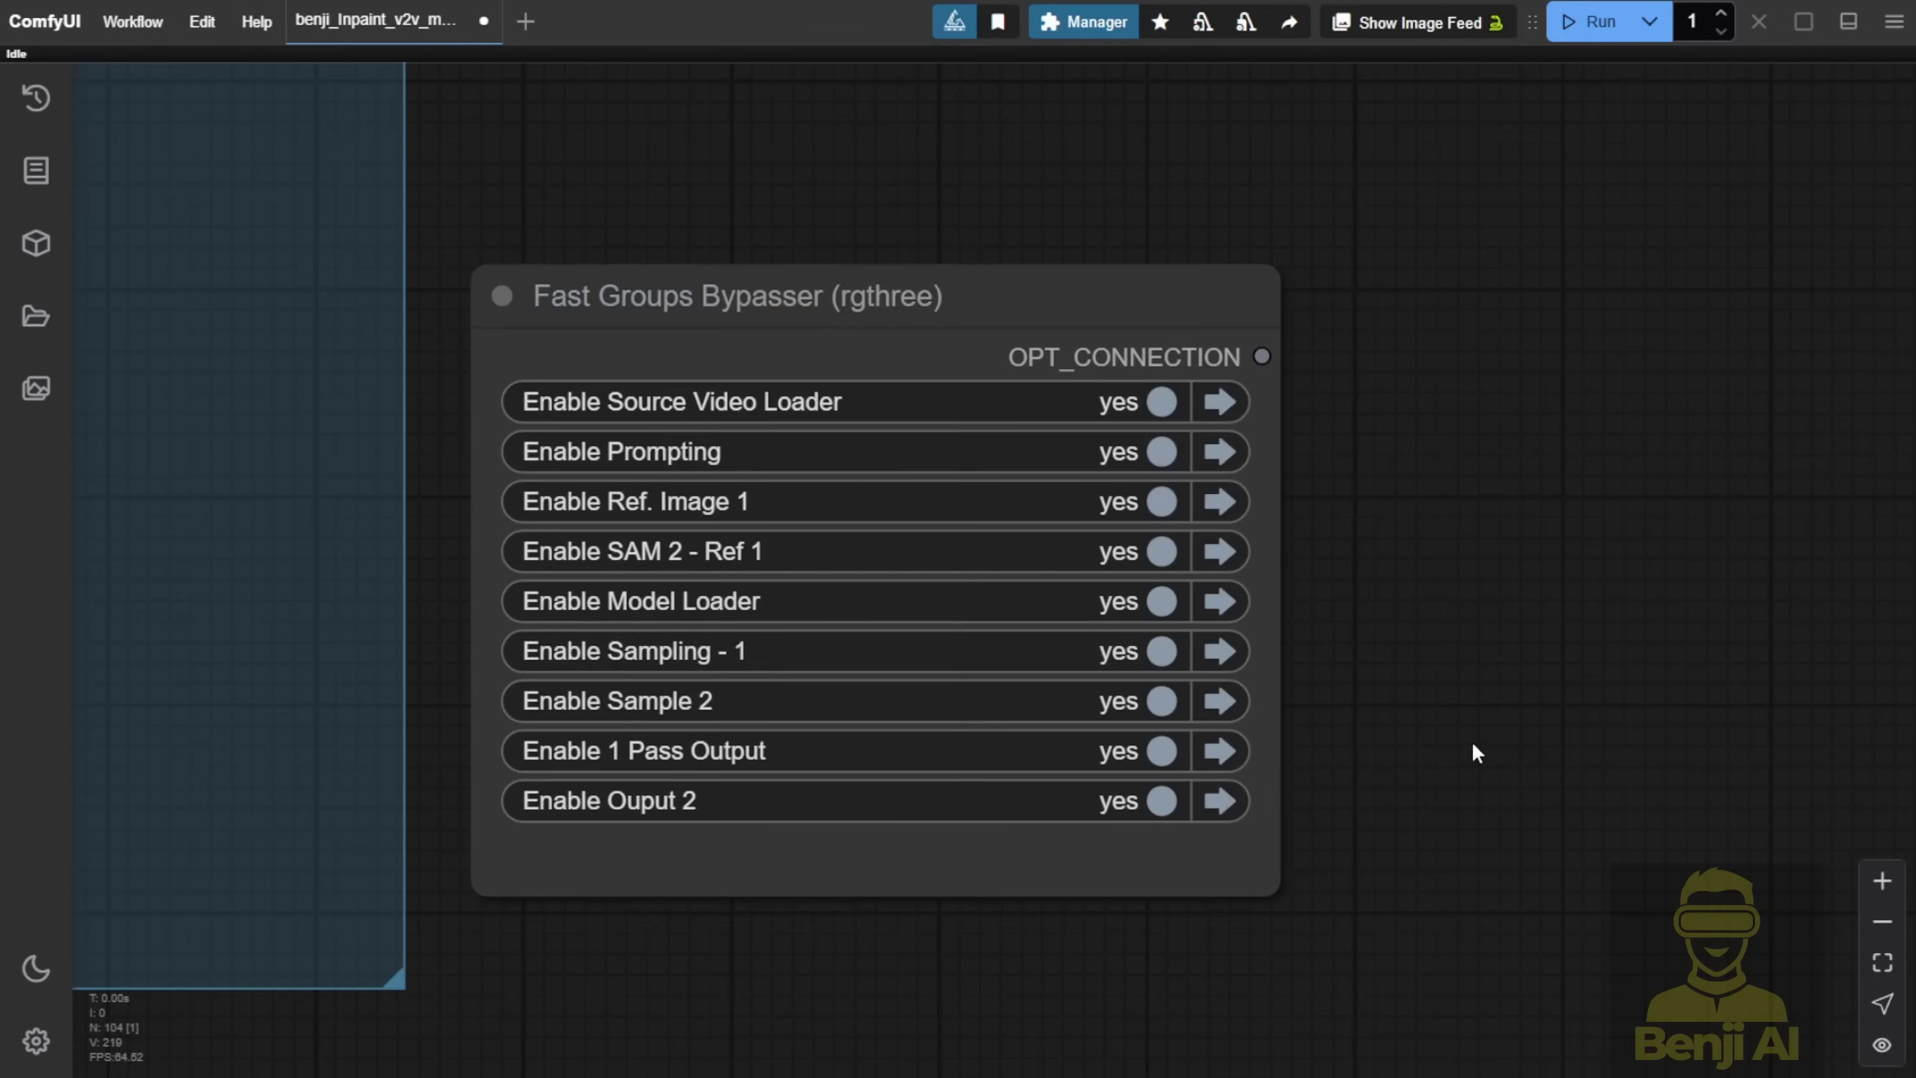
Disable Sampling - 1, Sample 2, 1 Pass Output, Ouput 2 and Model Loader groups
left_click(757, 650)
left_click(758, 700)
left_click(758, 750)
left_click(757, 800)
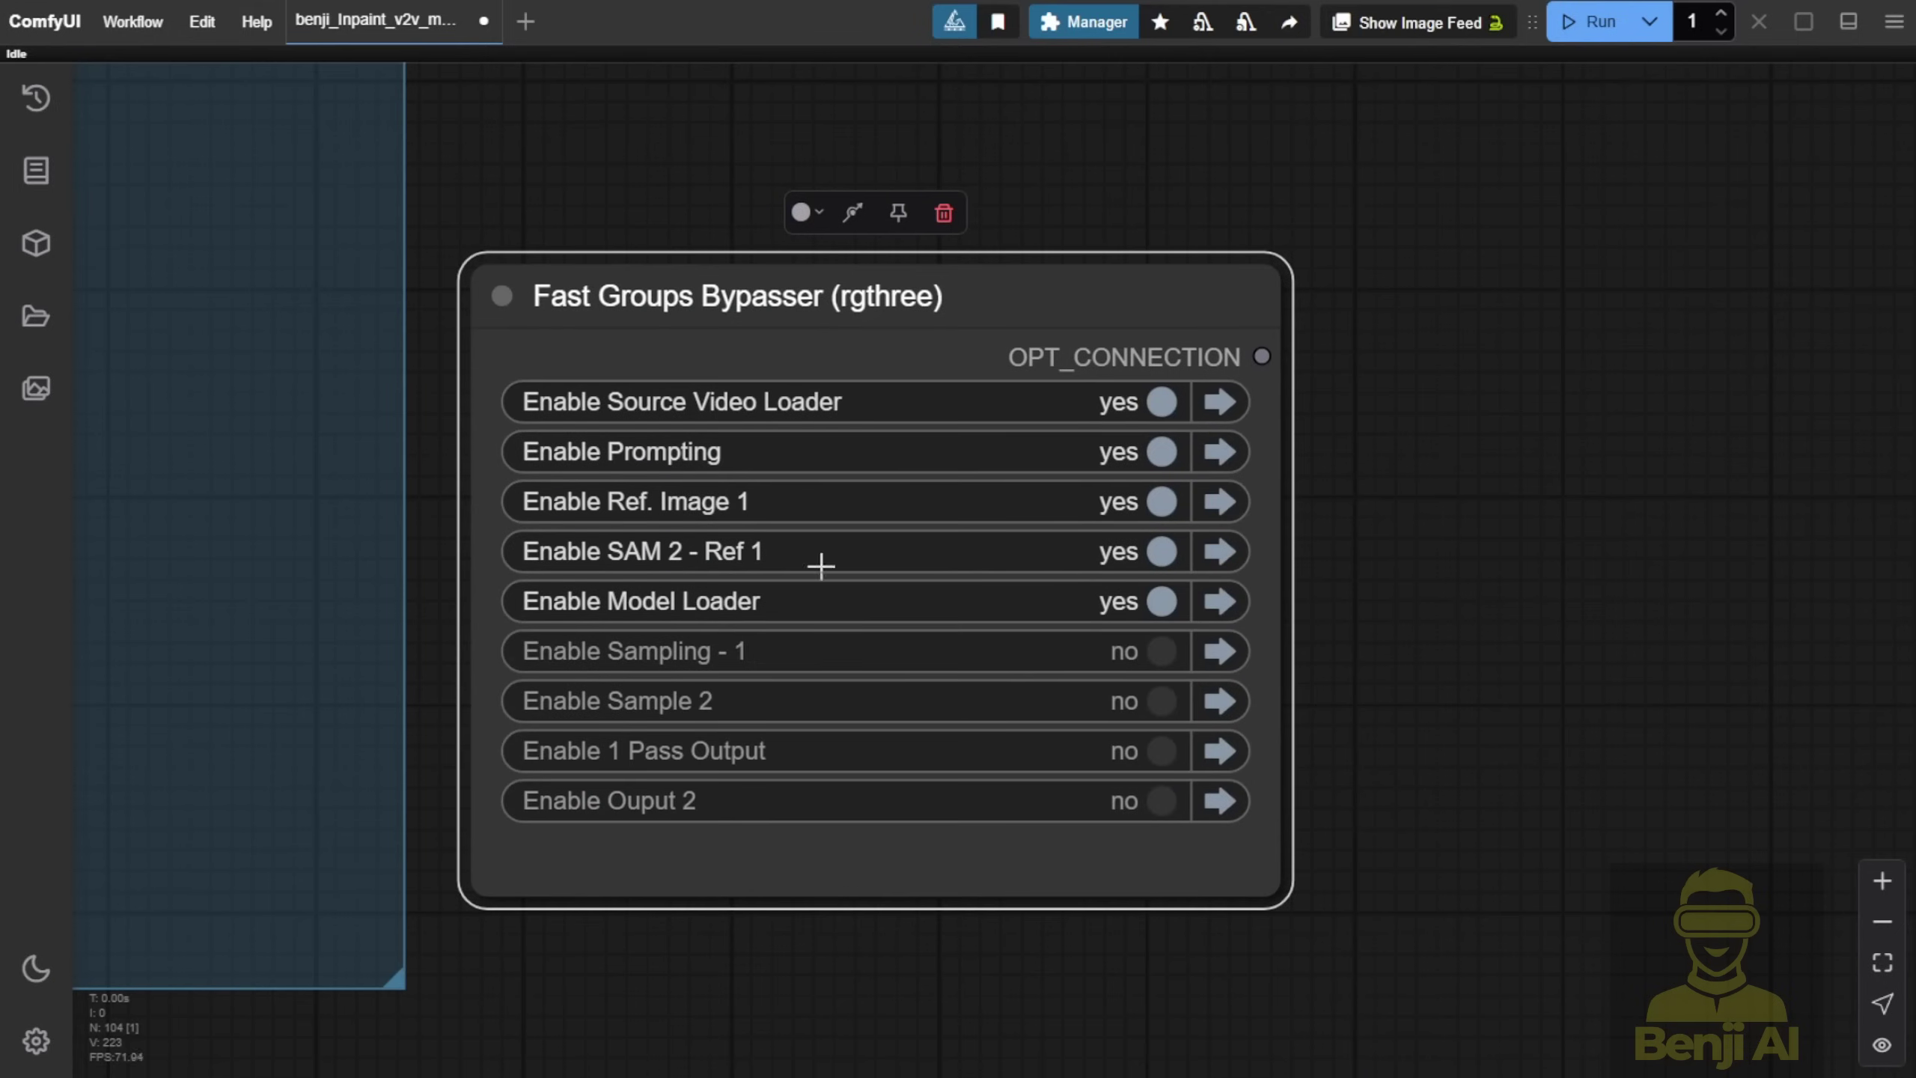
left_click(1006, 602)
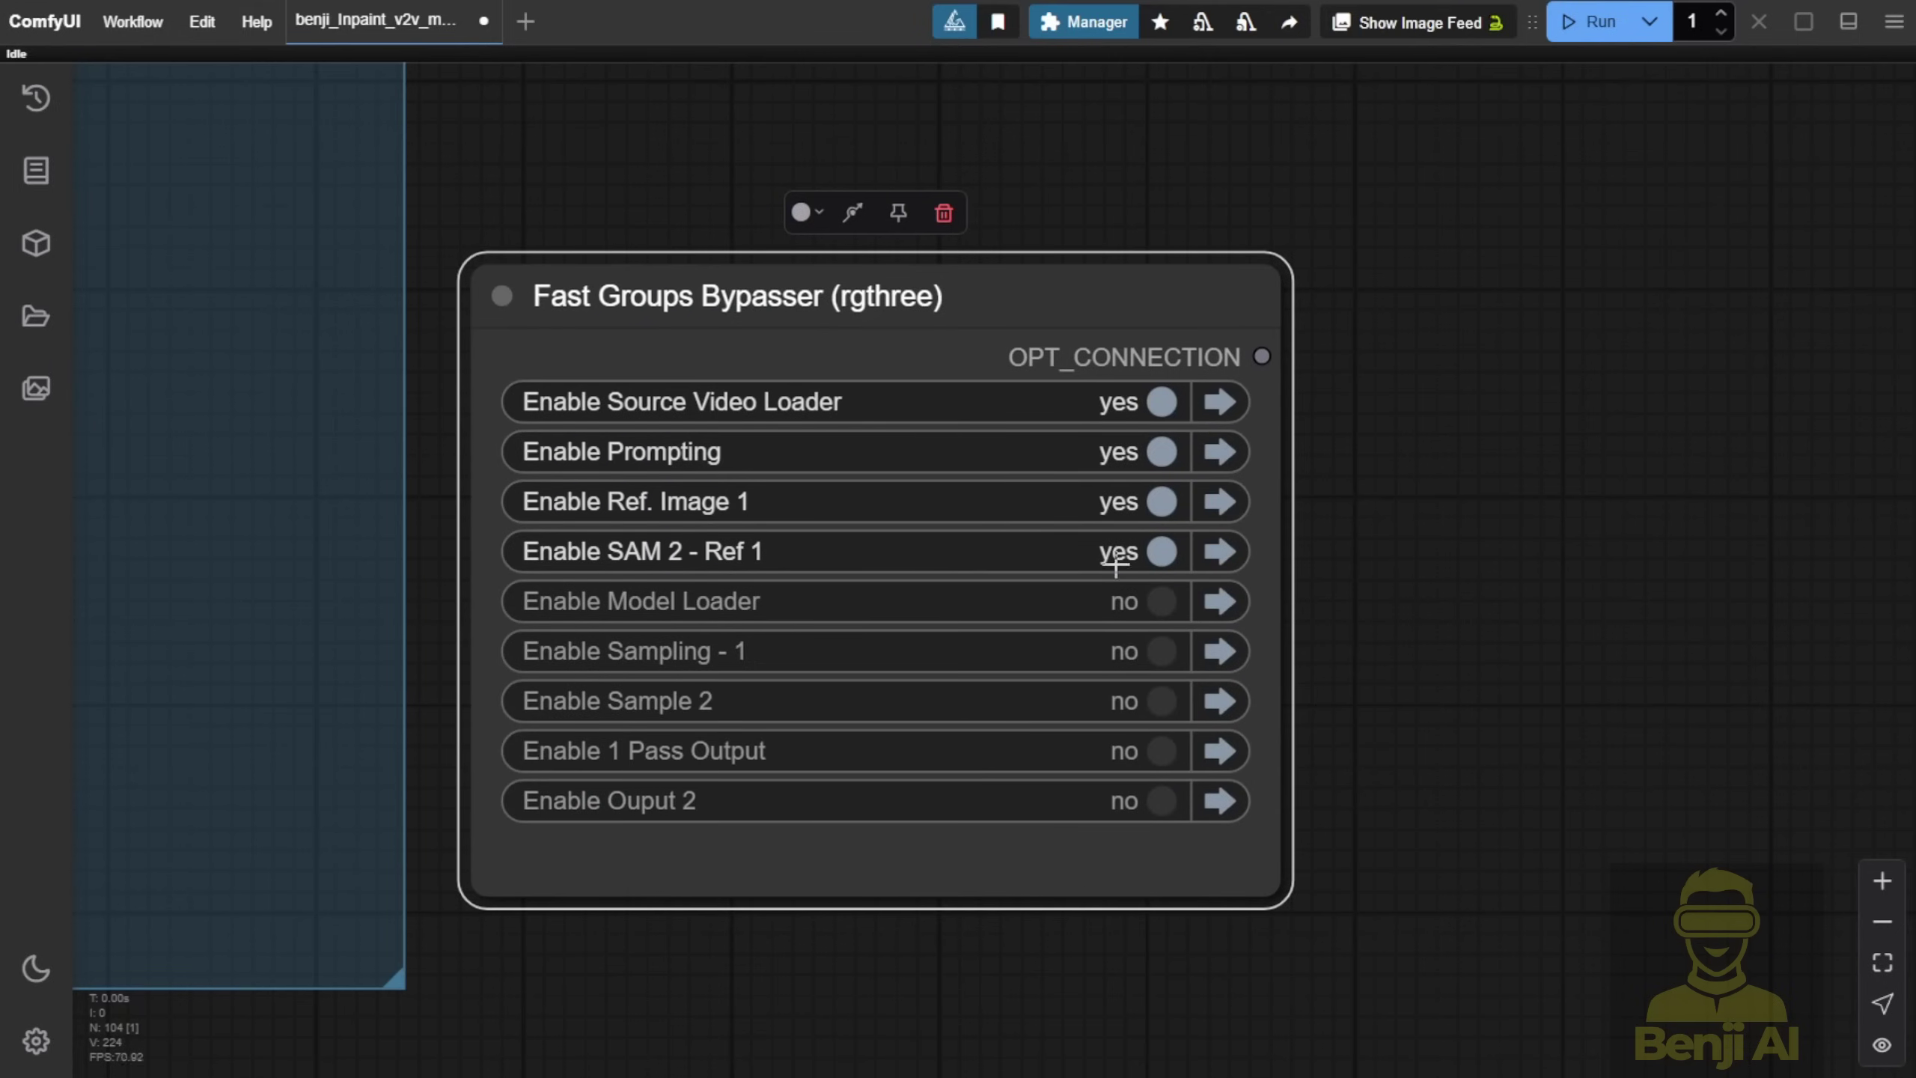
Queue the workflow run and pan back to the Points Editor area
left_click(1586, 26)
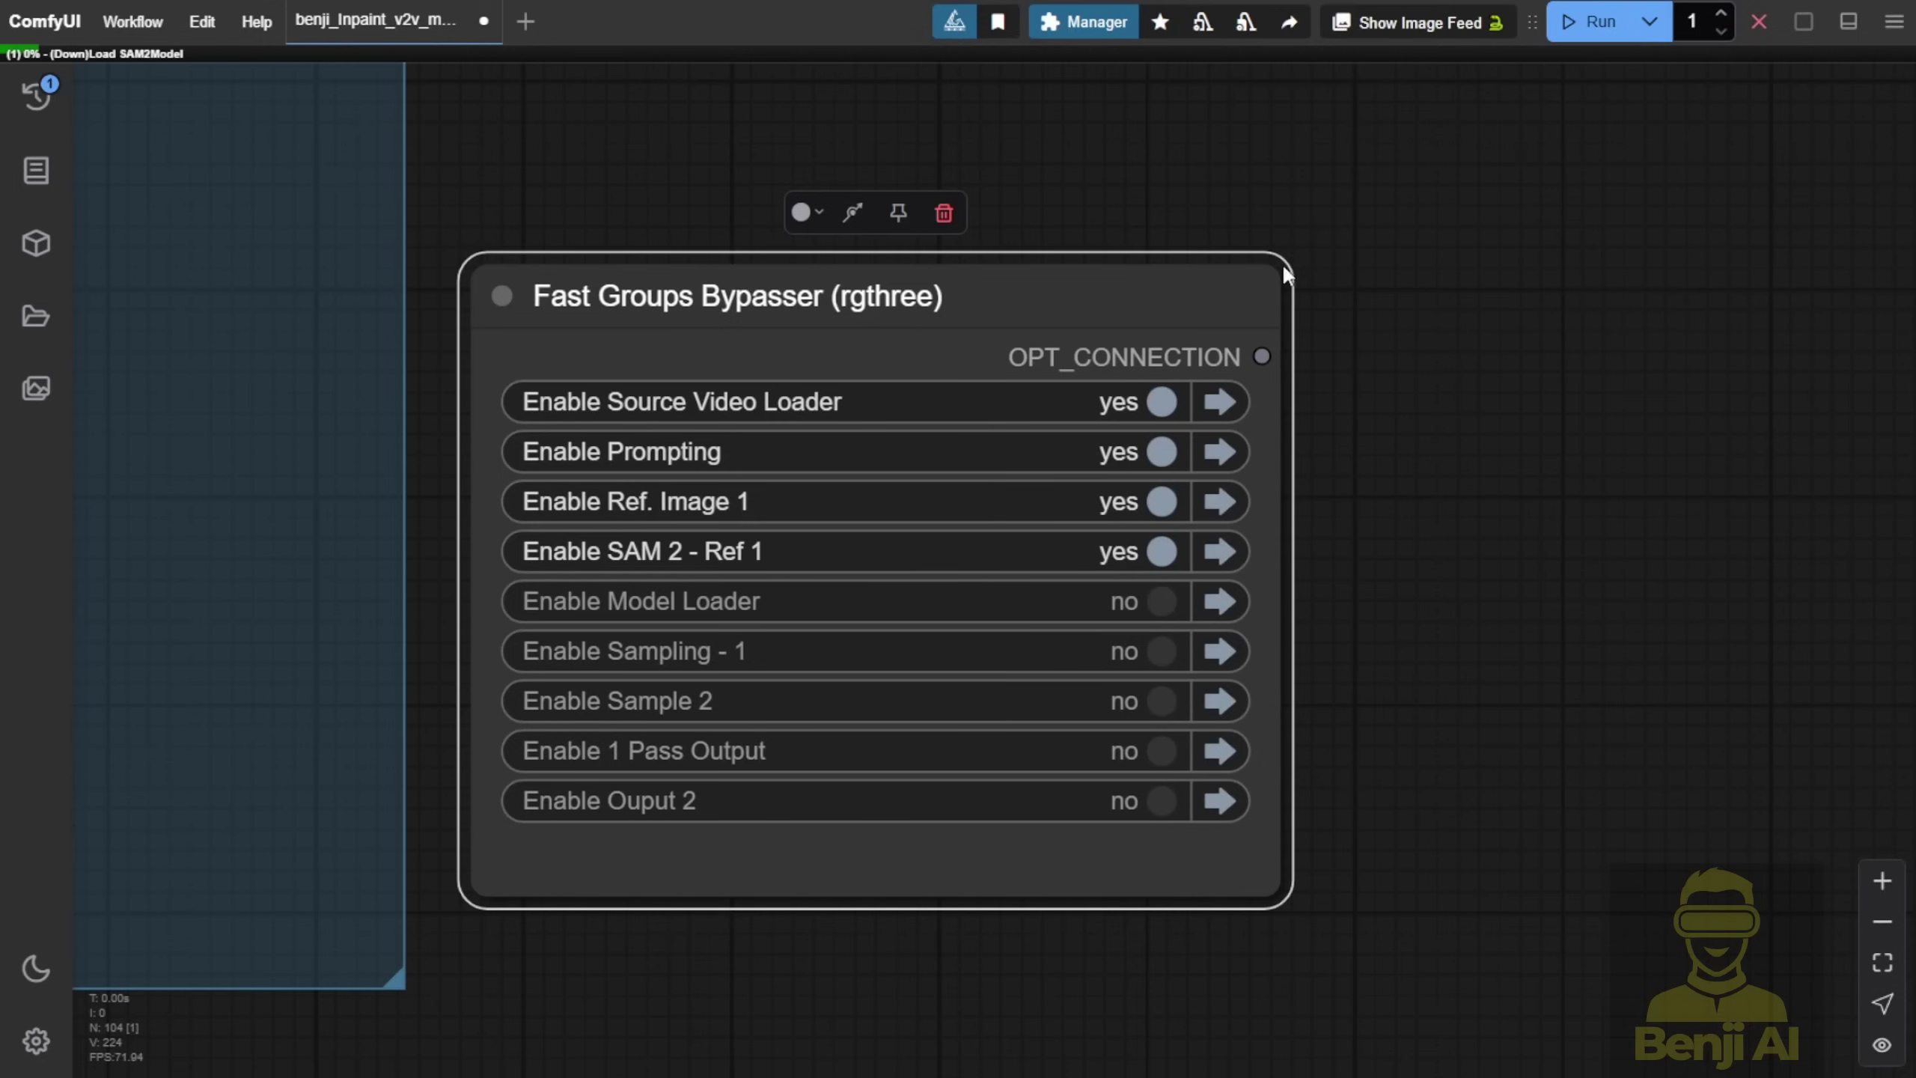
scroll(354, 171, "down", 3)
scroll(562, 148, "down", 5)
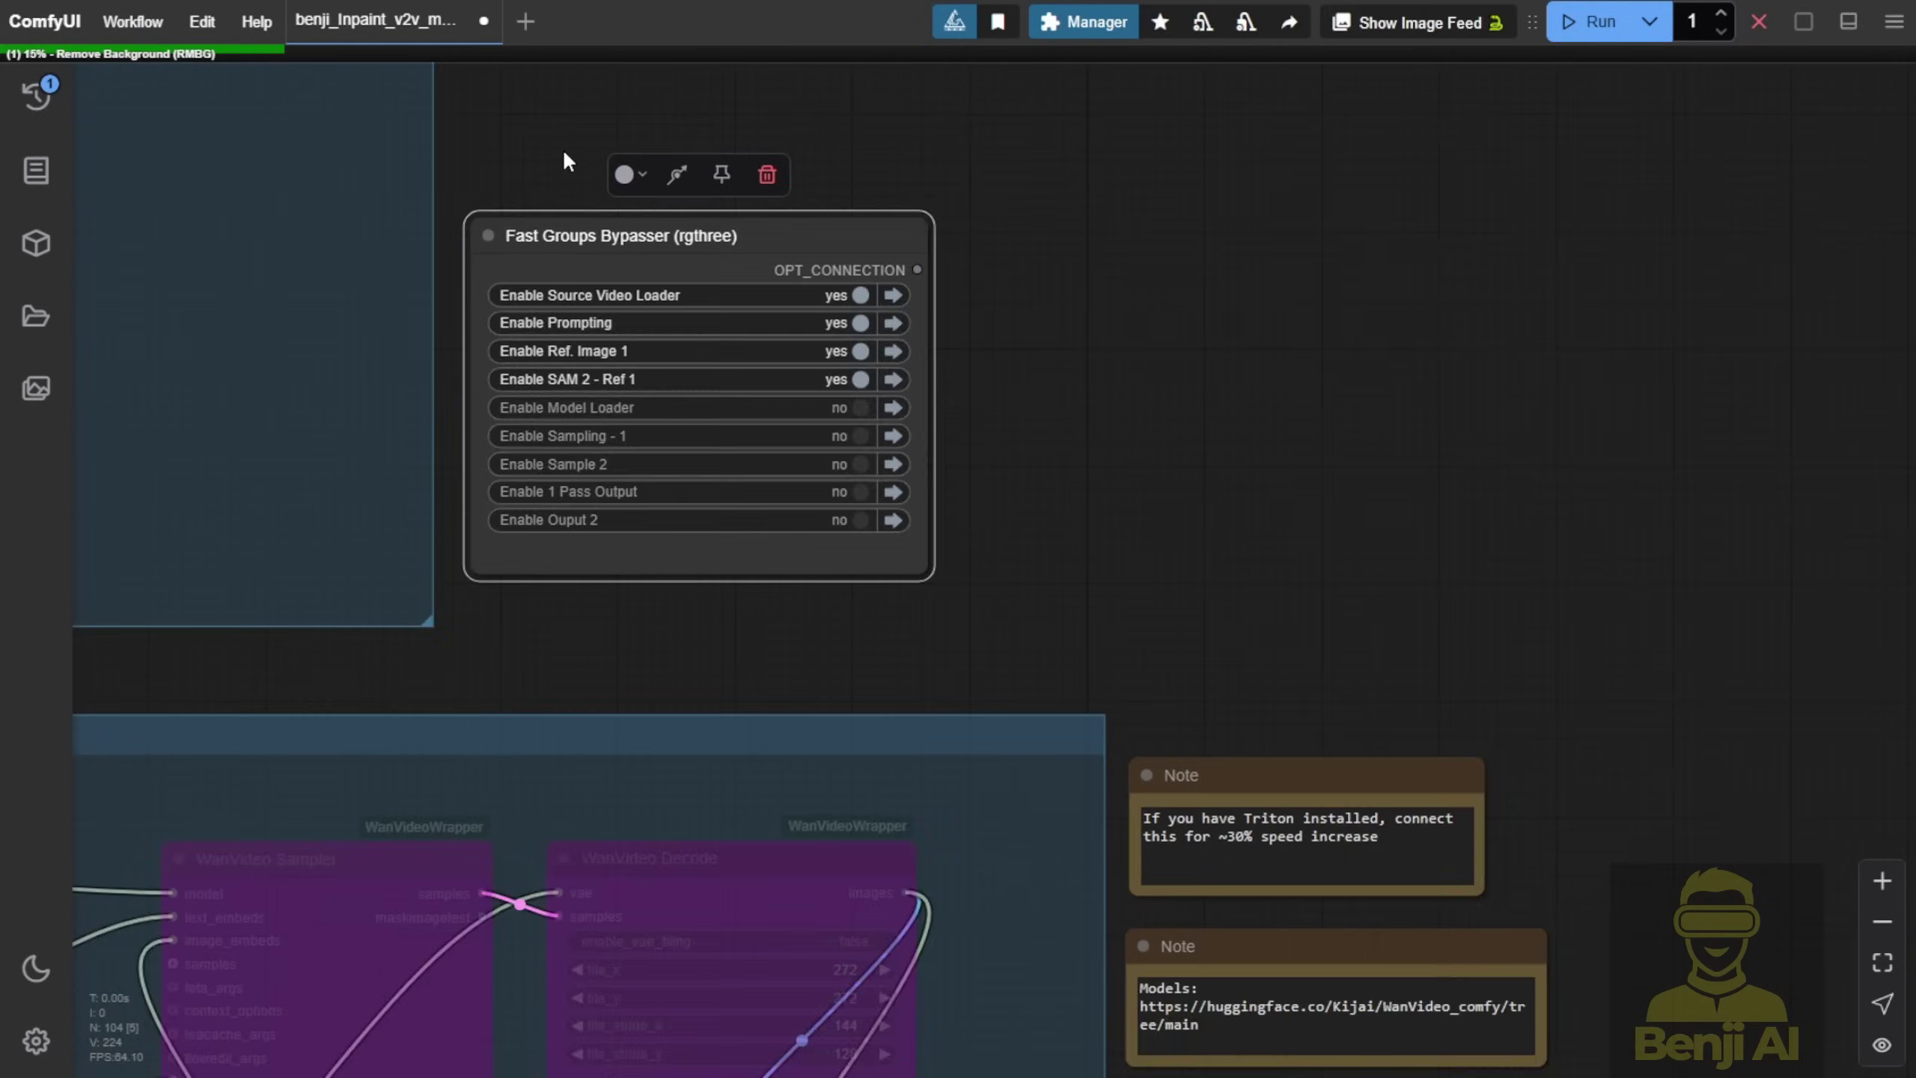
left_click_drag(563, 174, 1734, 521)
left_click_drag(938, 526, 1135, 657)
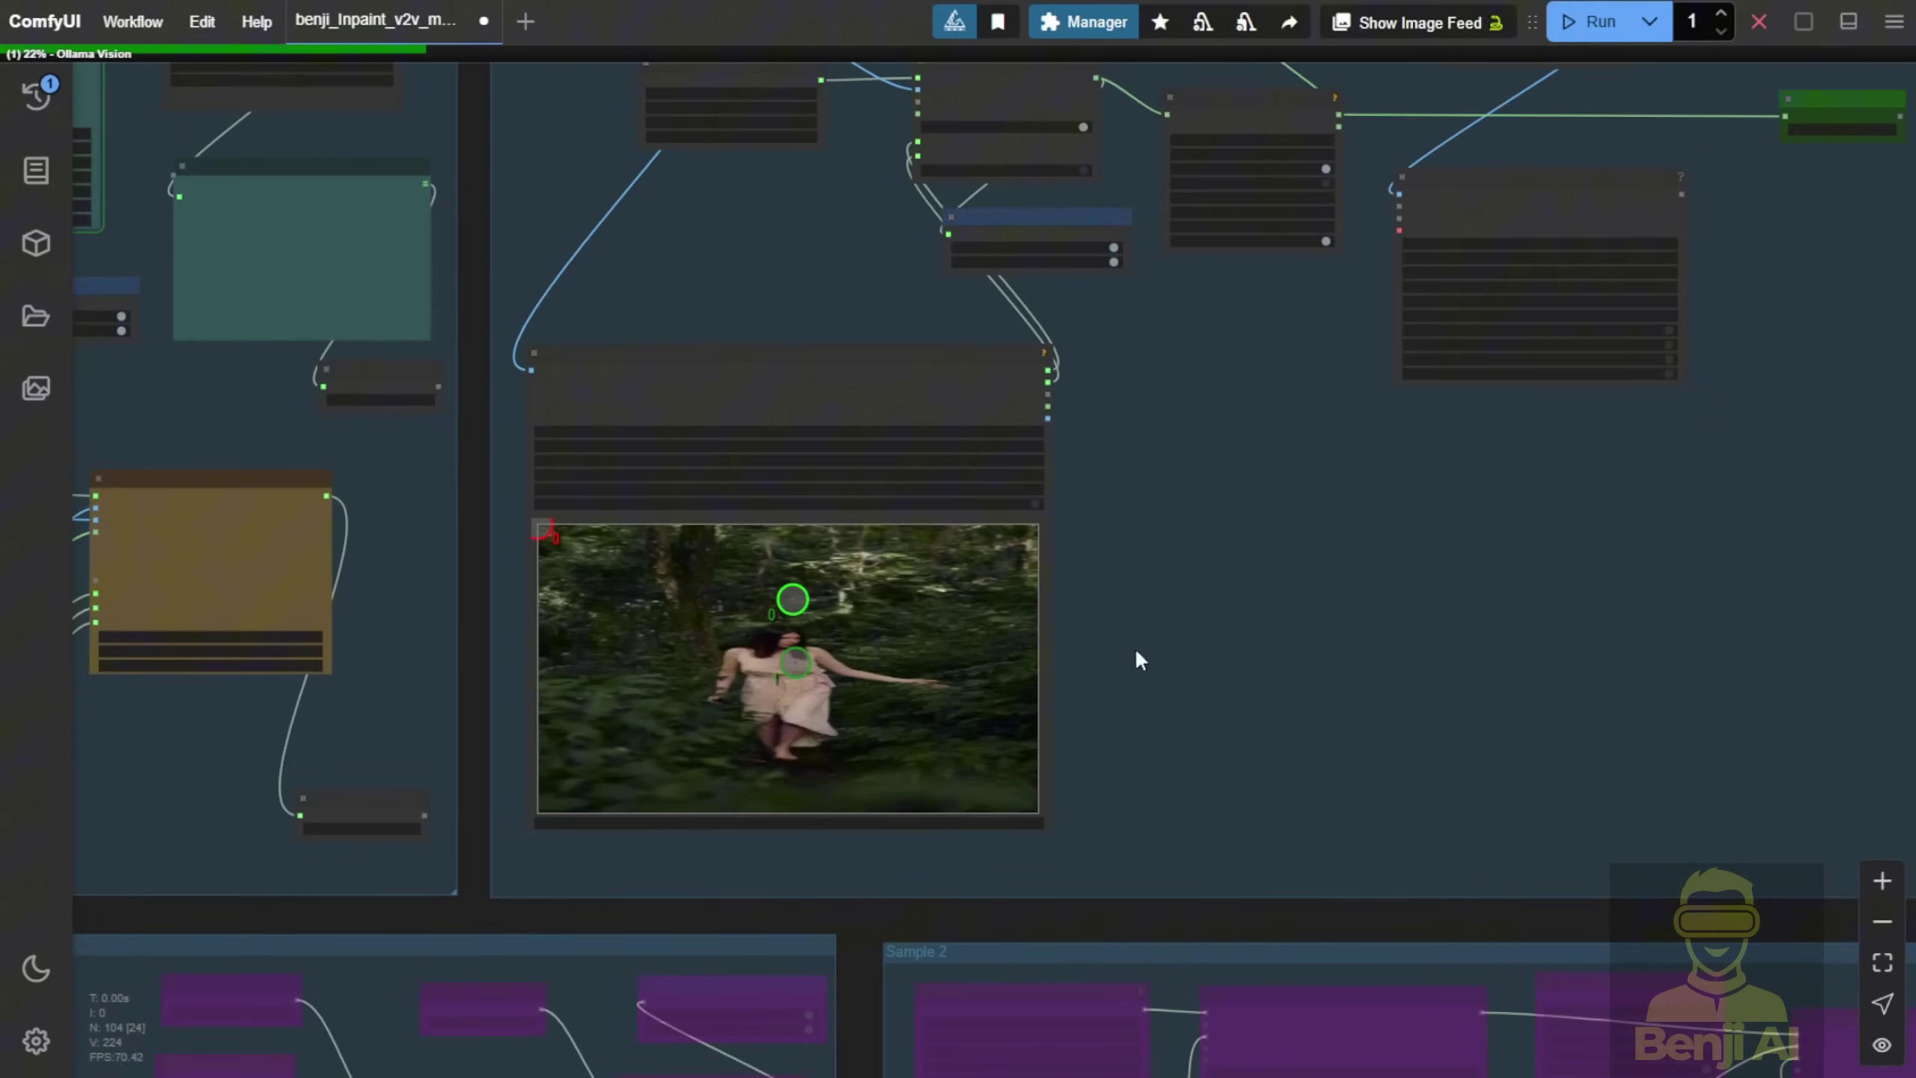
Move positive points to the man's elbow and shoulder, add head and back points, and move the negative point to the background
scroll(596, 454, "up", 1)
scroll(596, 454, "up", 3)
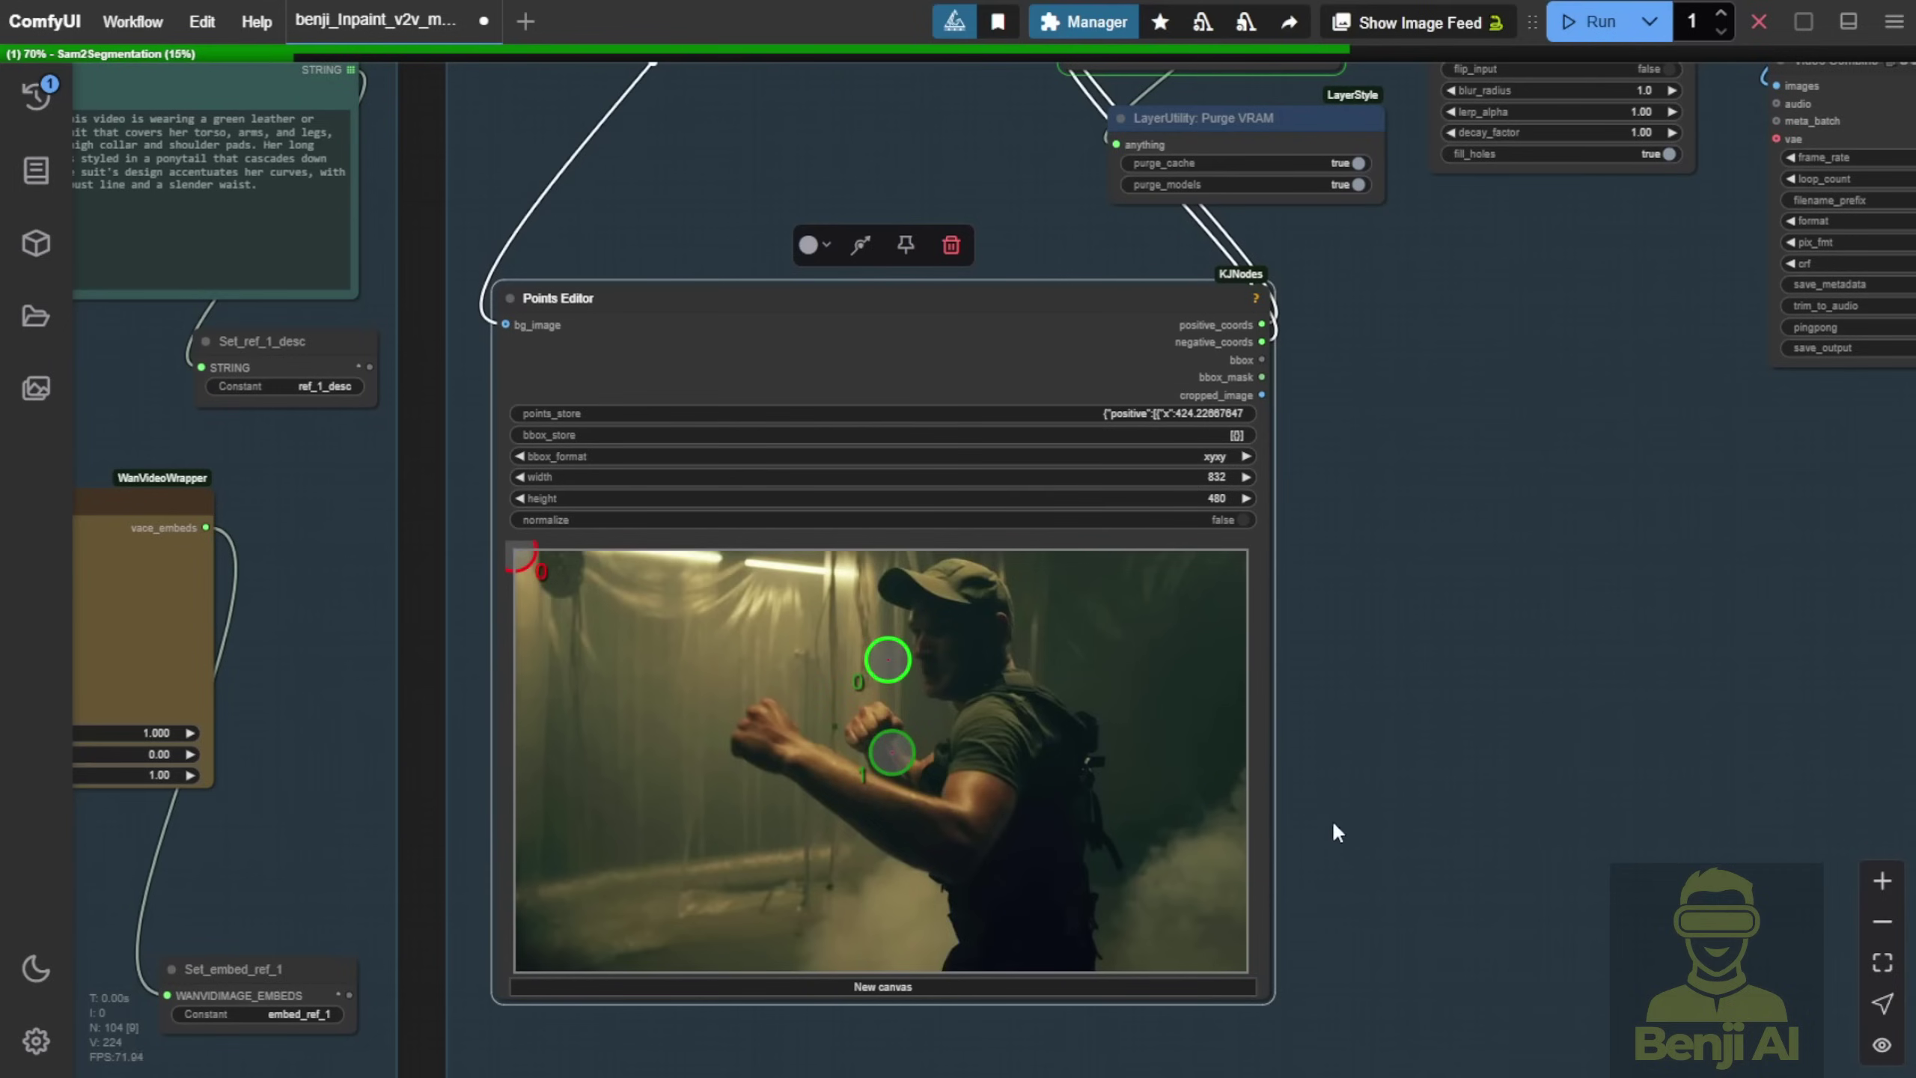
scroll(1332, 818, "up", 2)
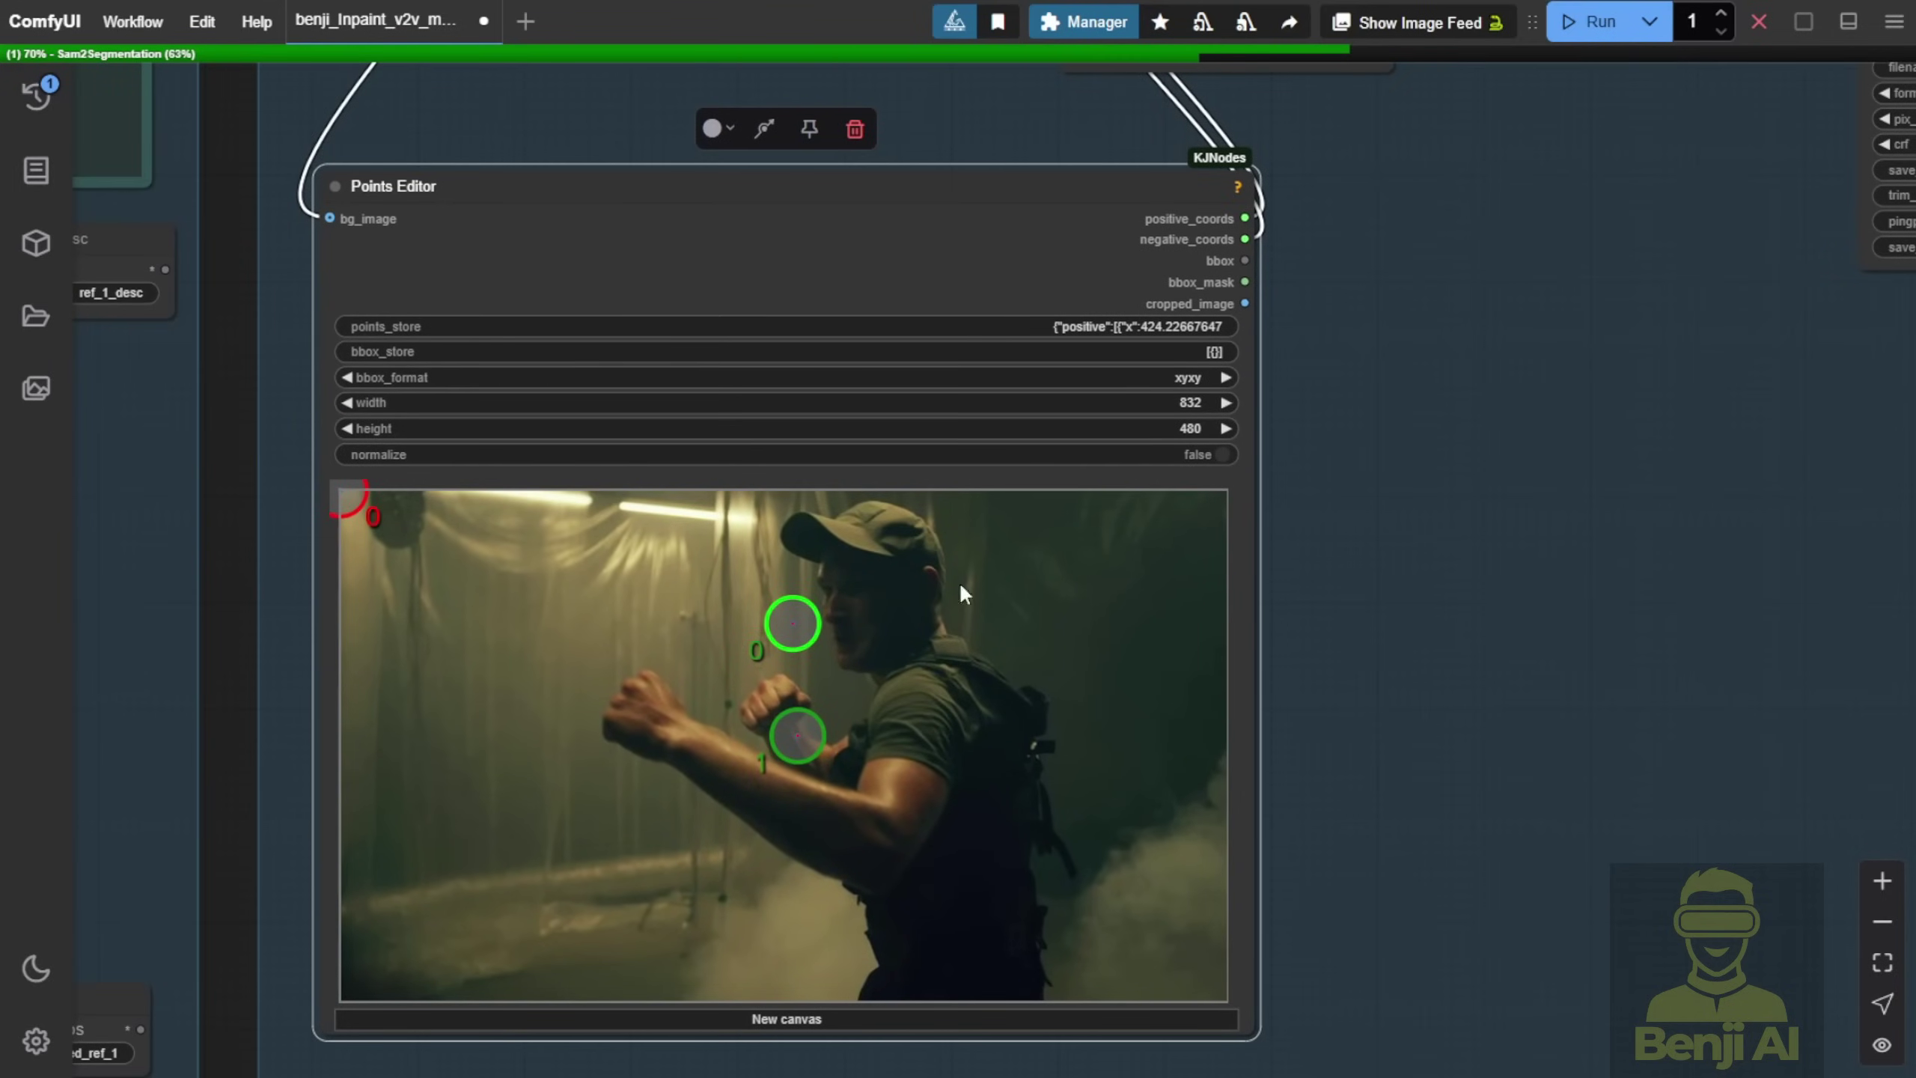
left_click_drag(798, 732, 901, 855)
left_click_drag(794, 602, 941, 718)
left_click_drag(893, 832, 868, 822)
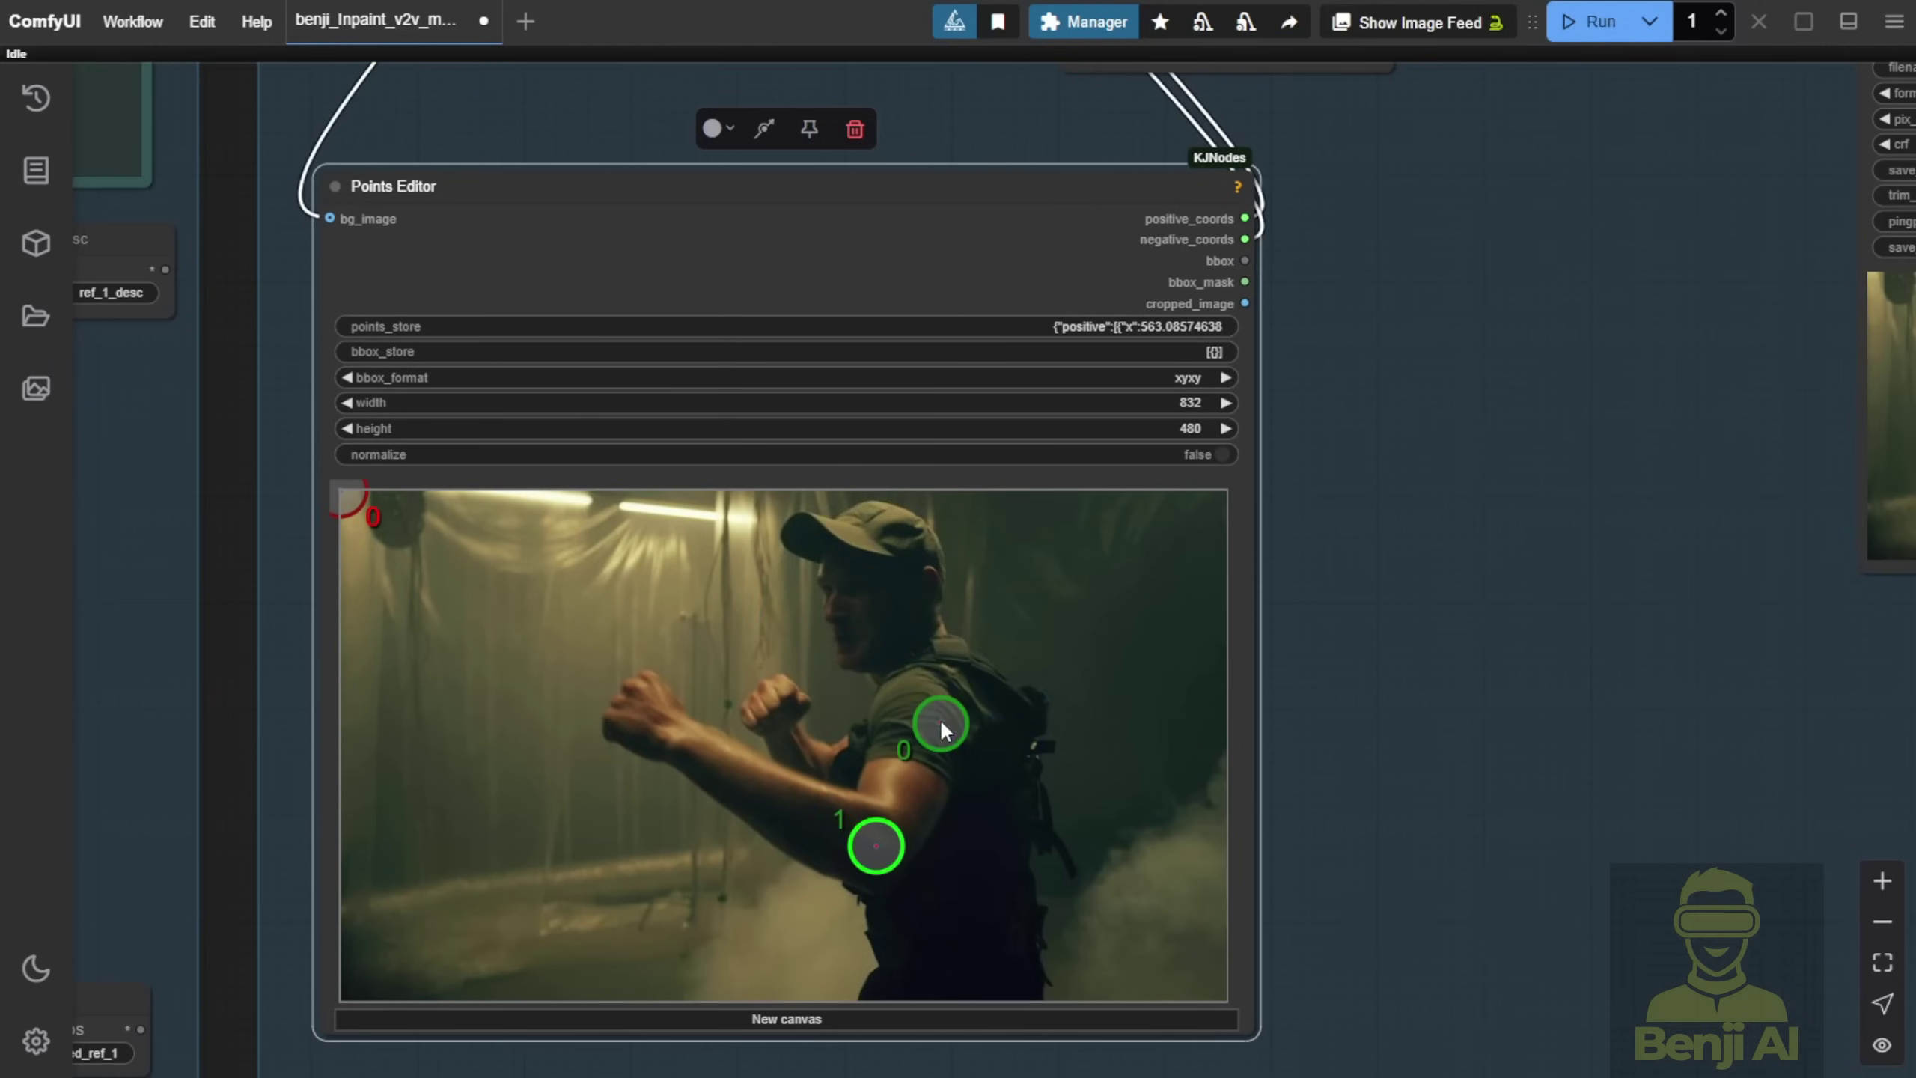
left_click_drag(940, 718, 924, 709)
left_click(871, 591)
left_click(943, 923)
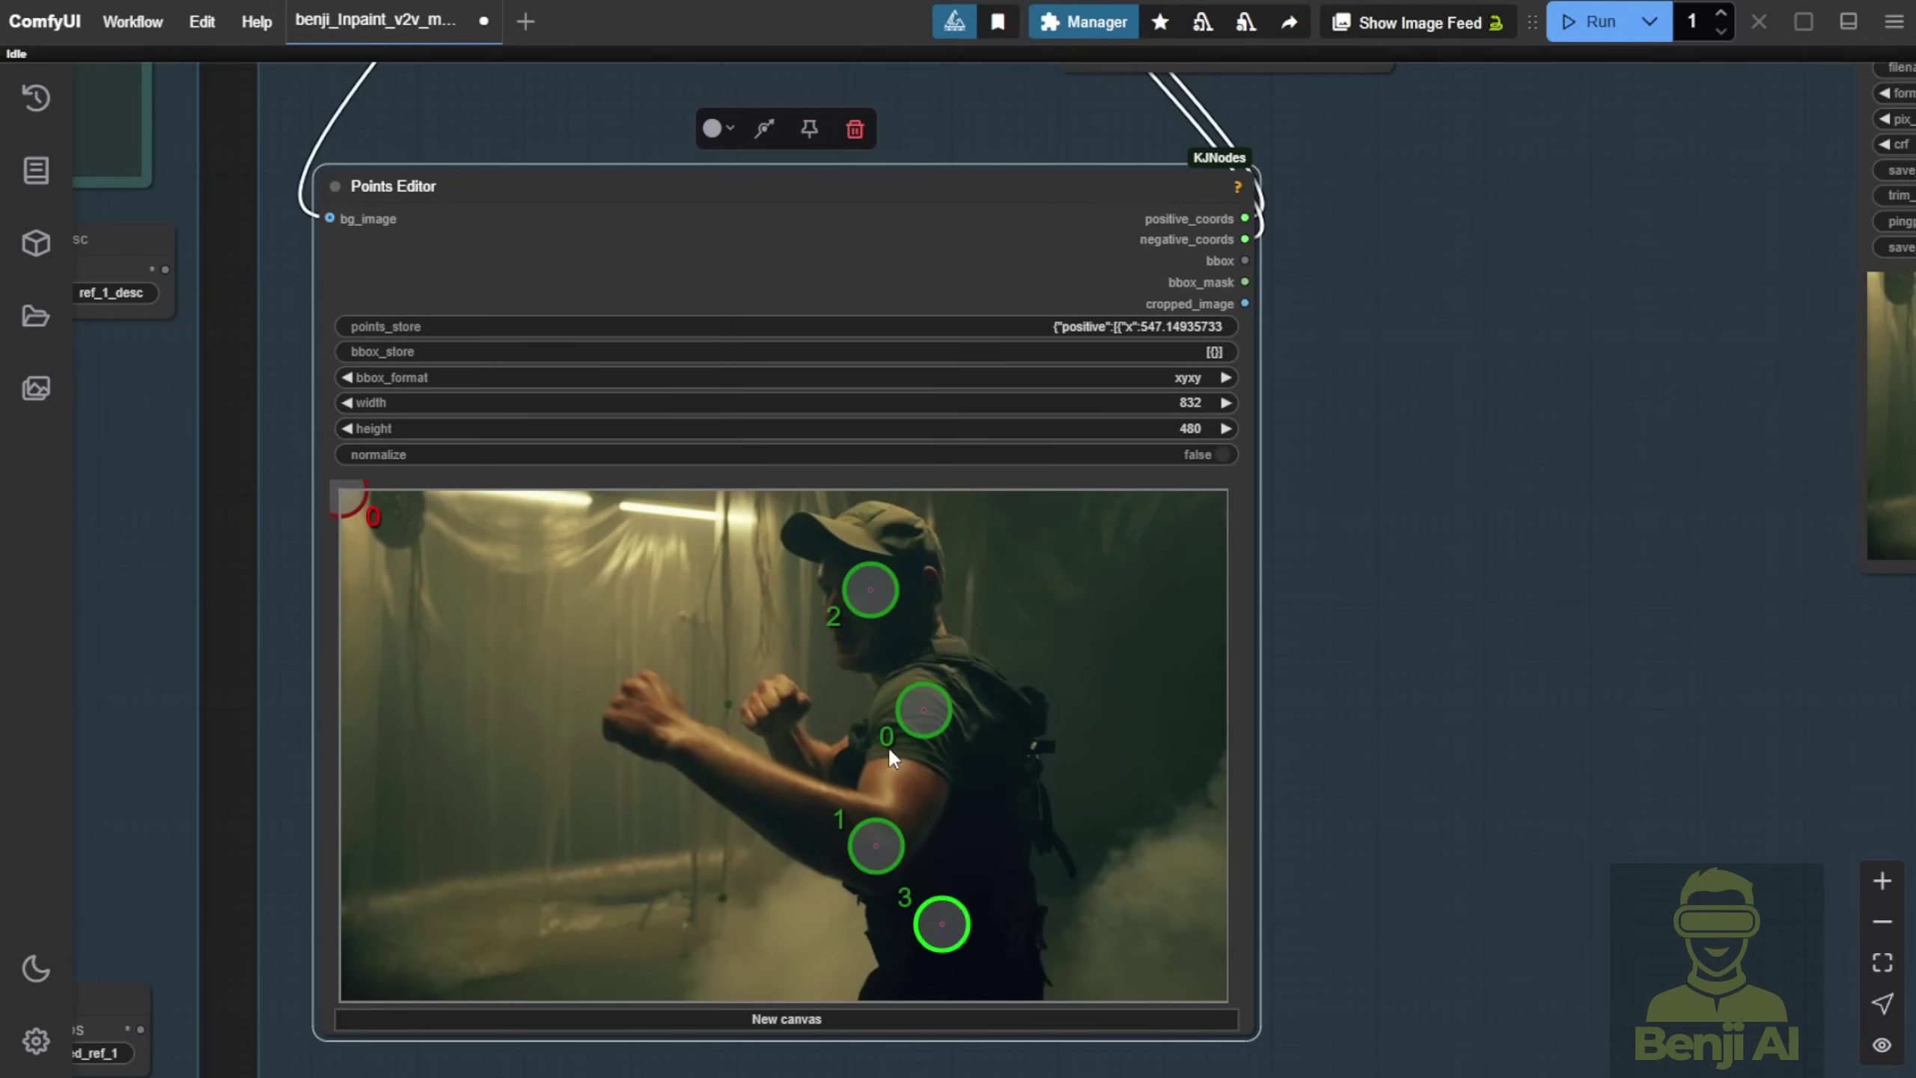
left_click_drag(348, 498, 416, 543)
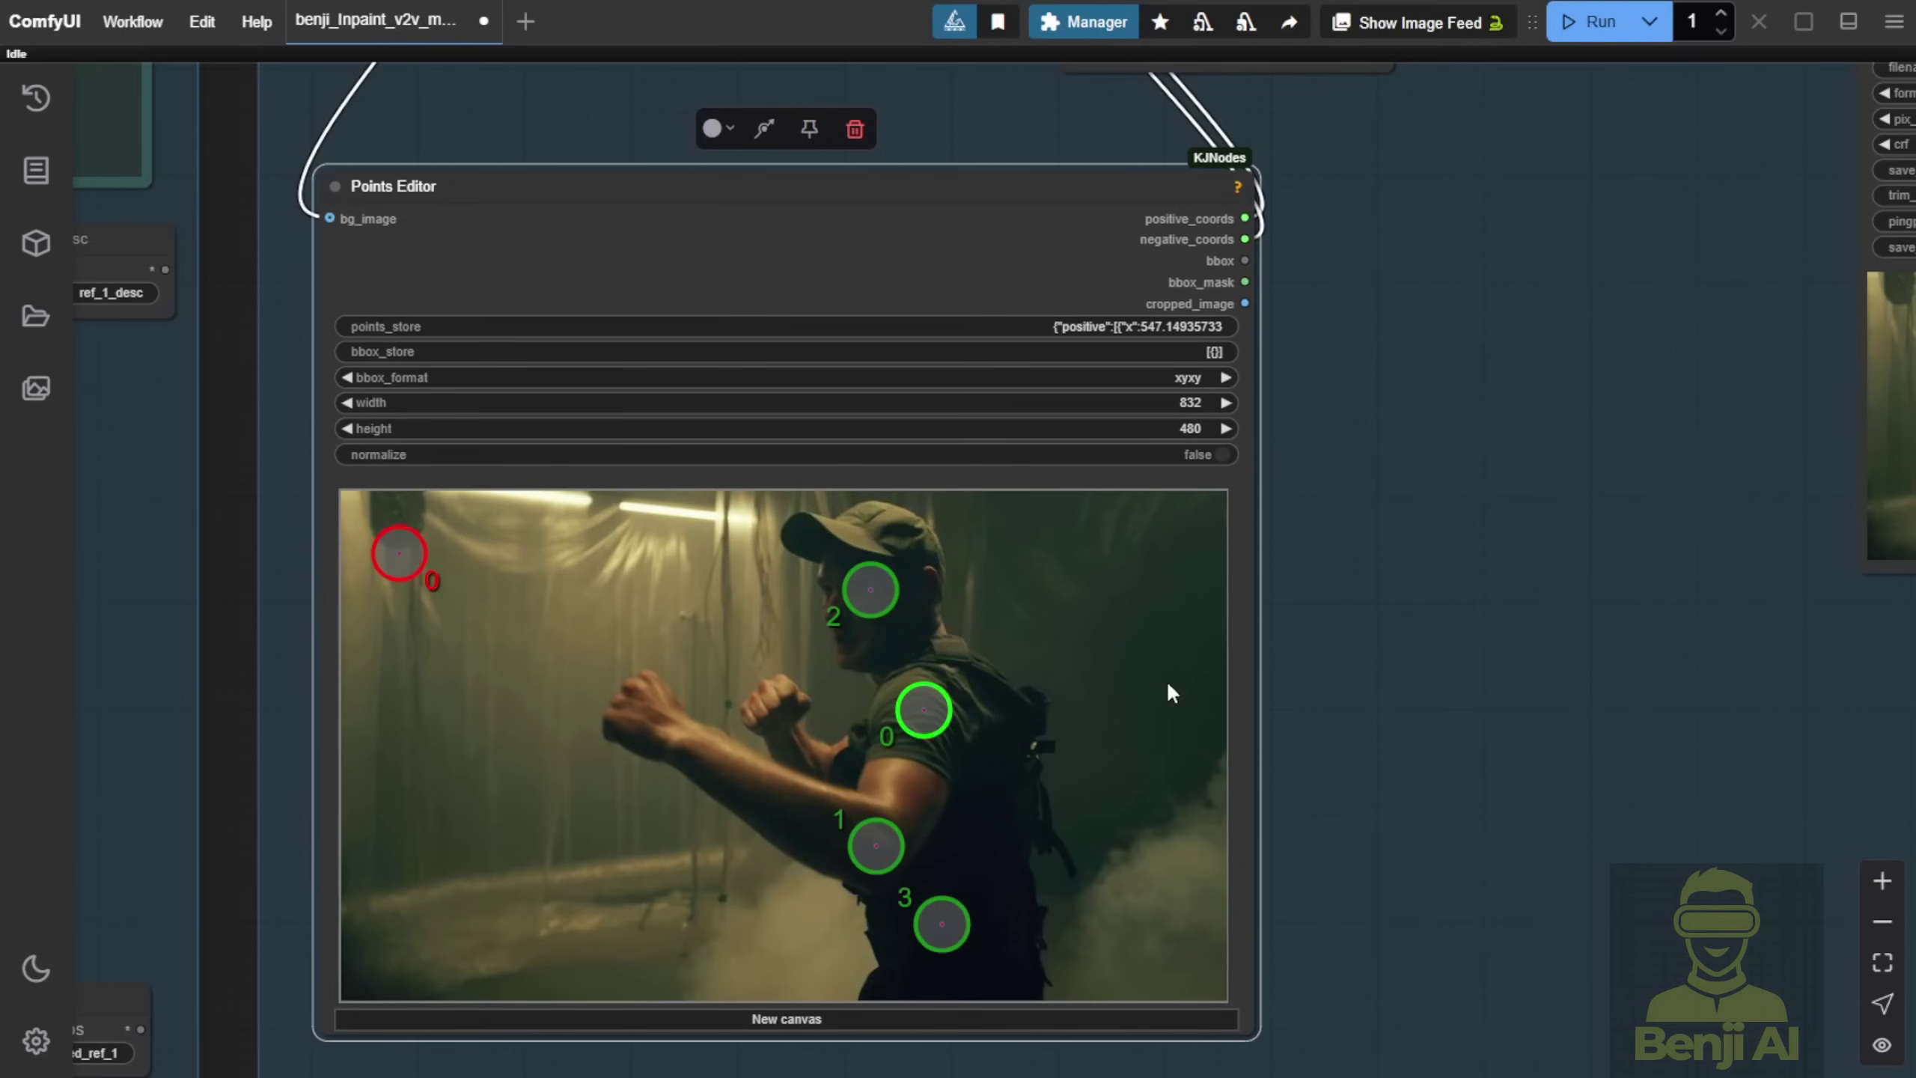
Add positive points on the man's torso, arm and fist, then nudge points 3 and 8 lower
left_click(963, 792, "shift")
left_click(750, 787, "shift")
left_click(774, 703, "shift")
left_click(643, 713, "shift")
left_click(998, 882, "shift")
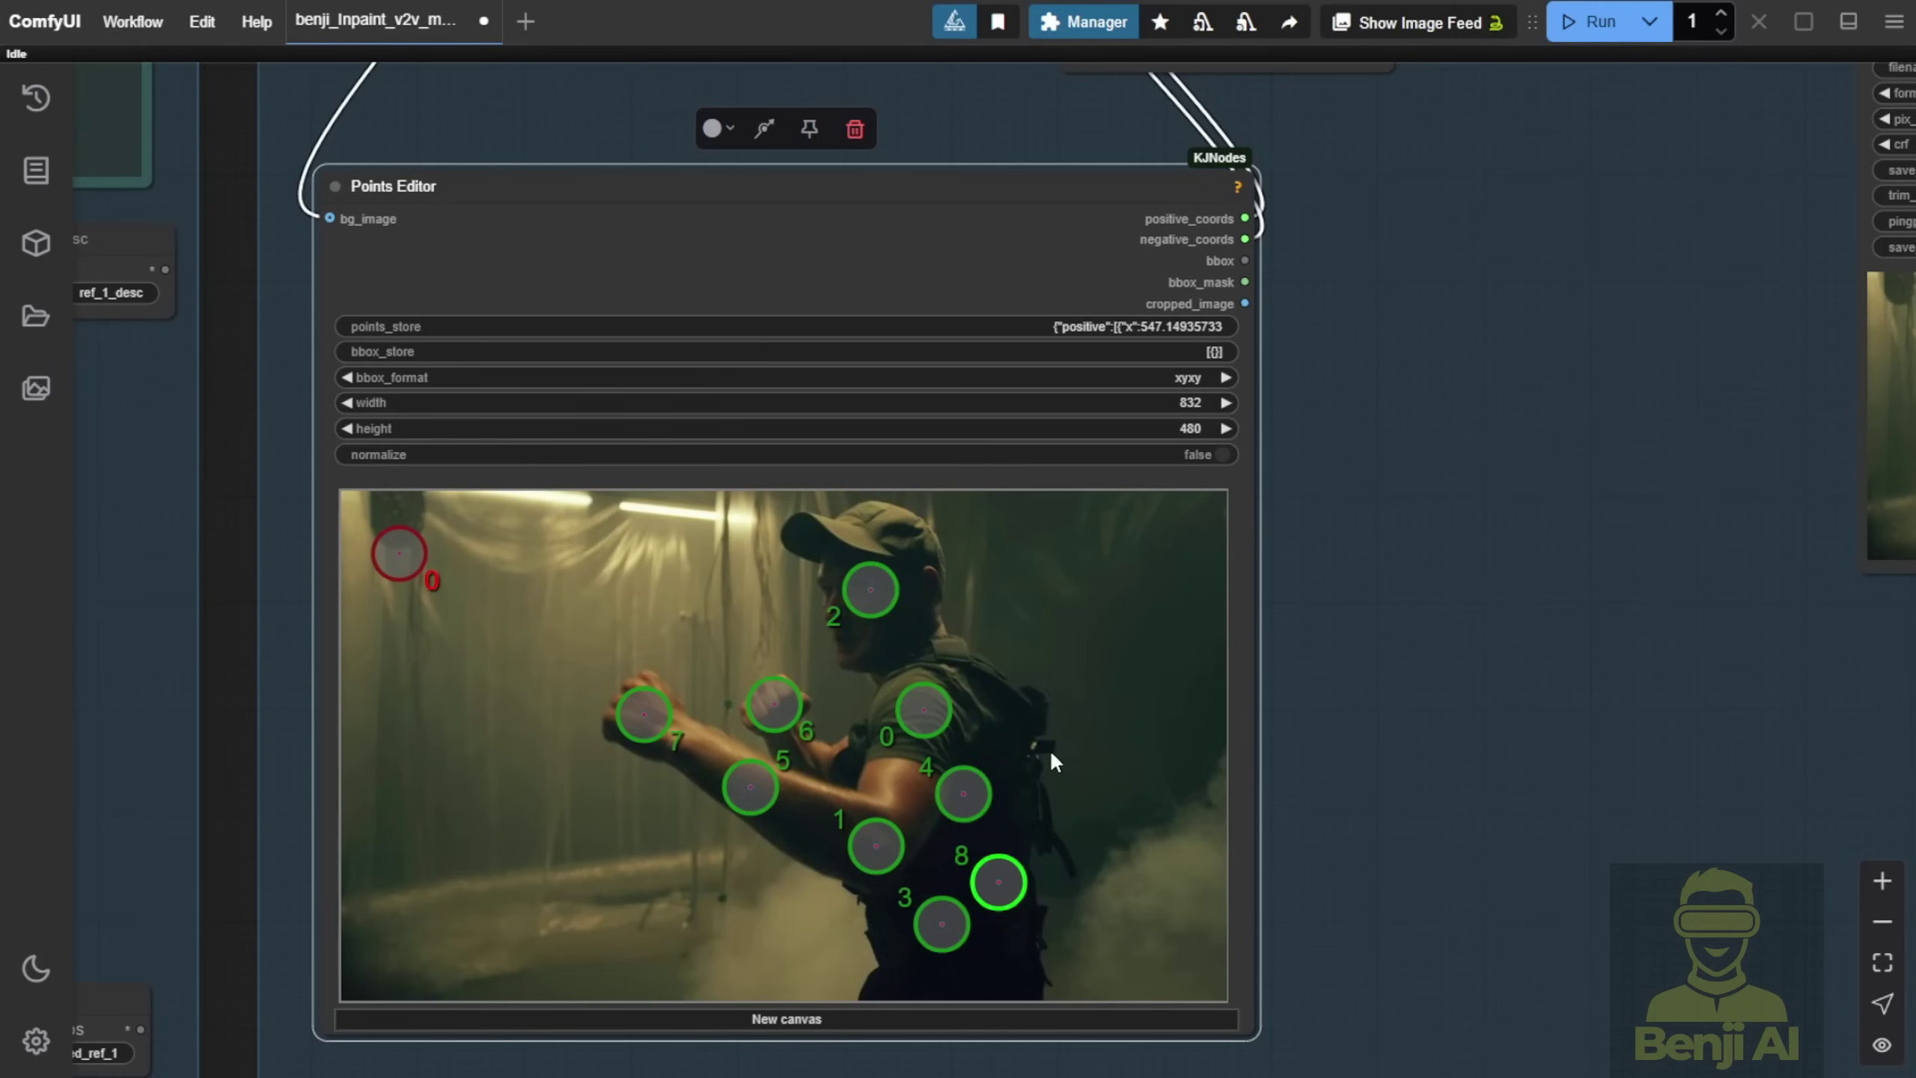
mouse_move(941, 923)
left_mouse_down()
mouse_move(897, 960)
mouse_move(931, 957)
left_mouse_up()
left_click_drag(998, 881, 992, 899)
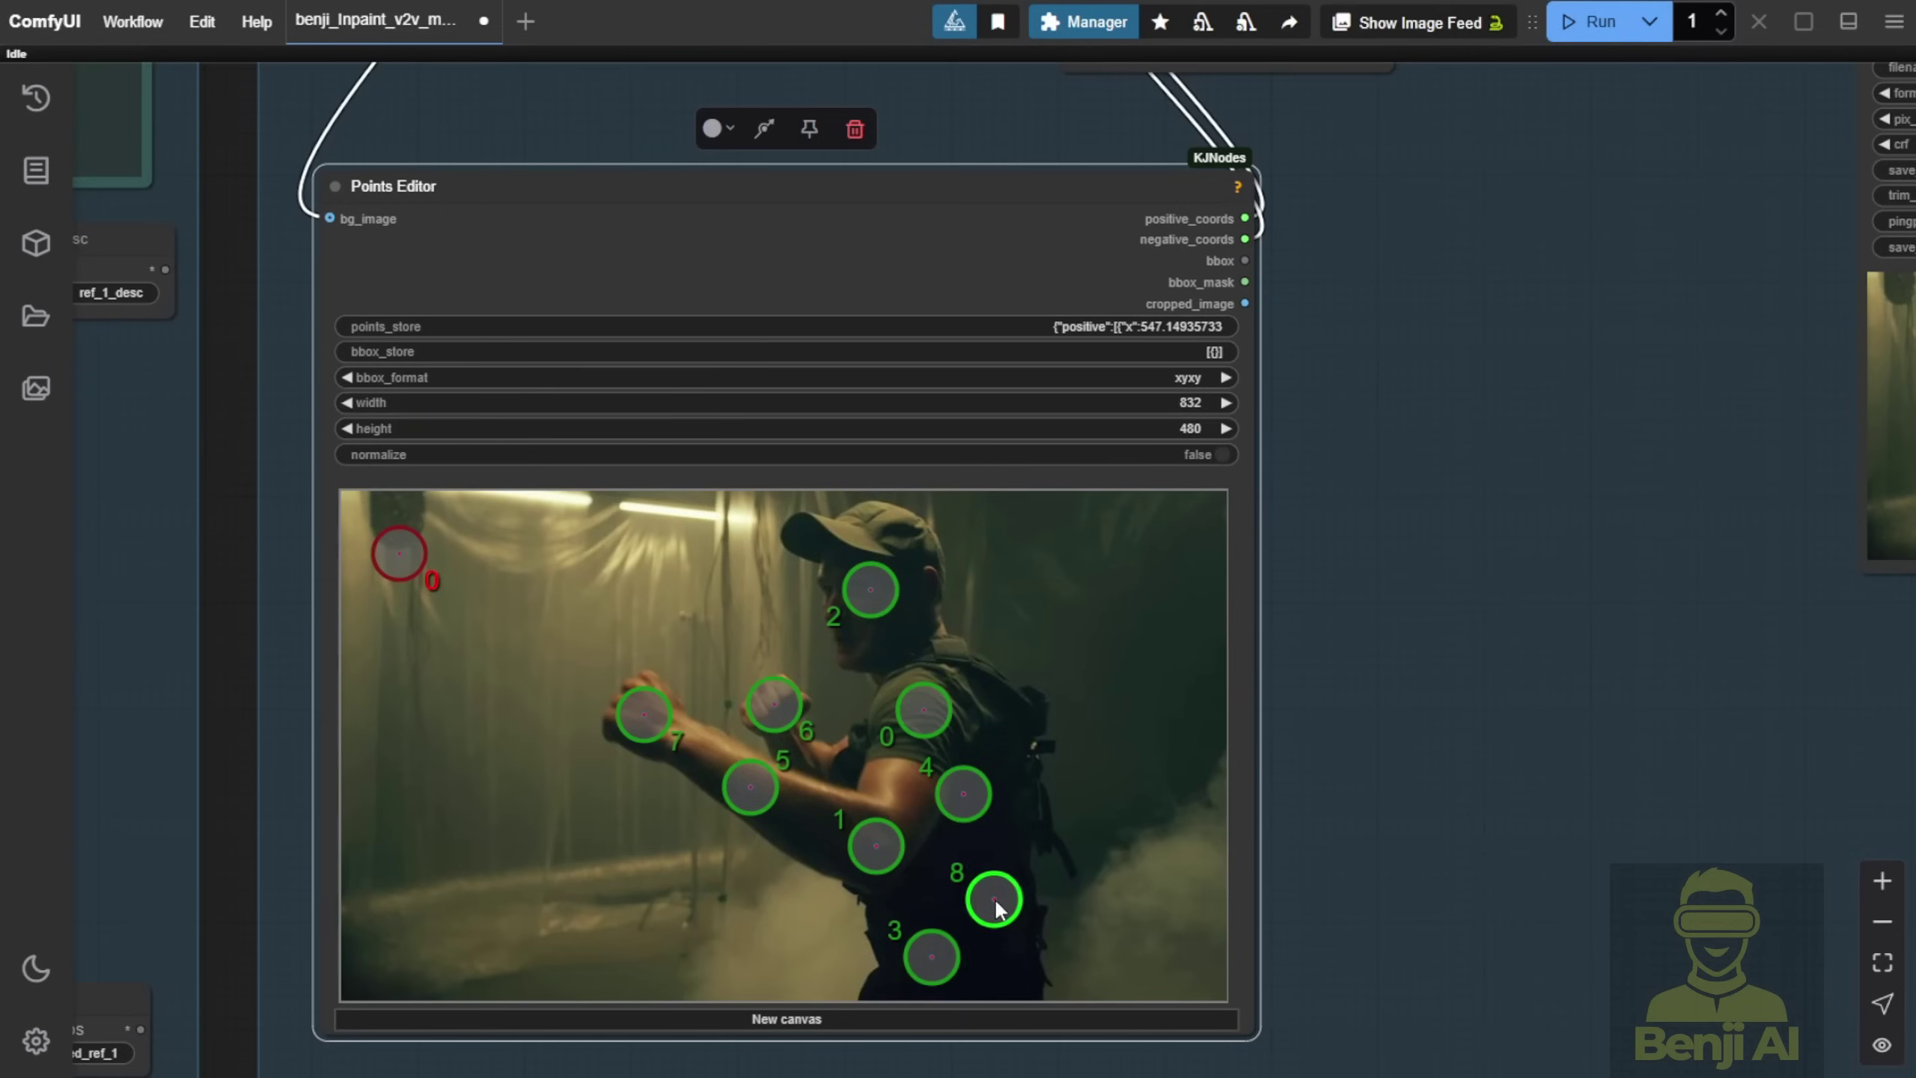
scroll(803, 642, "down", 3)
scroll(802, 642, "up", 1)
Run the workflow and bring the fighter's mask preview into view
left_click(1592, 21)
left_click_drag(1805, 745, 1277, 710)
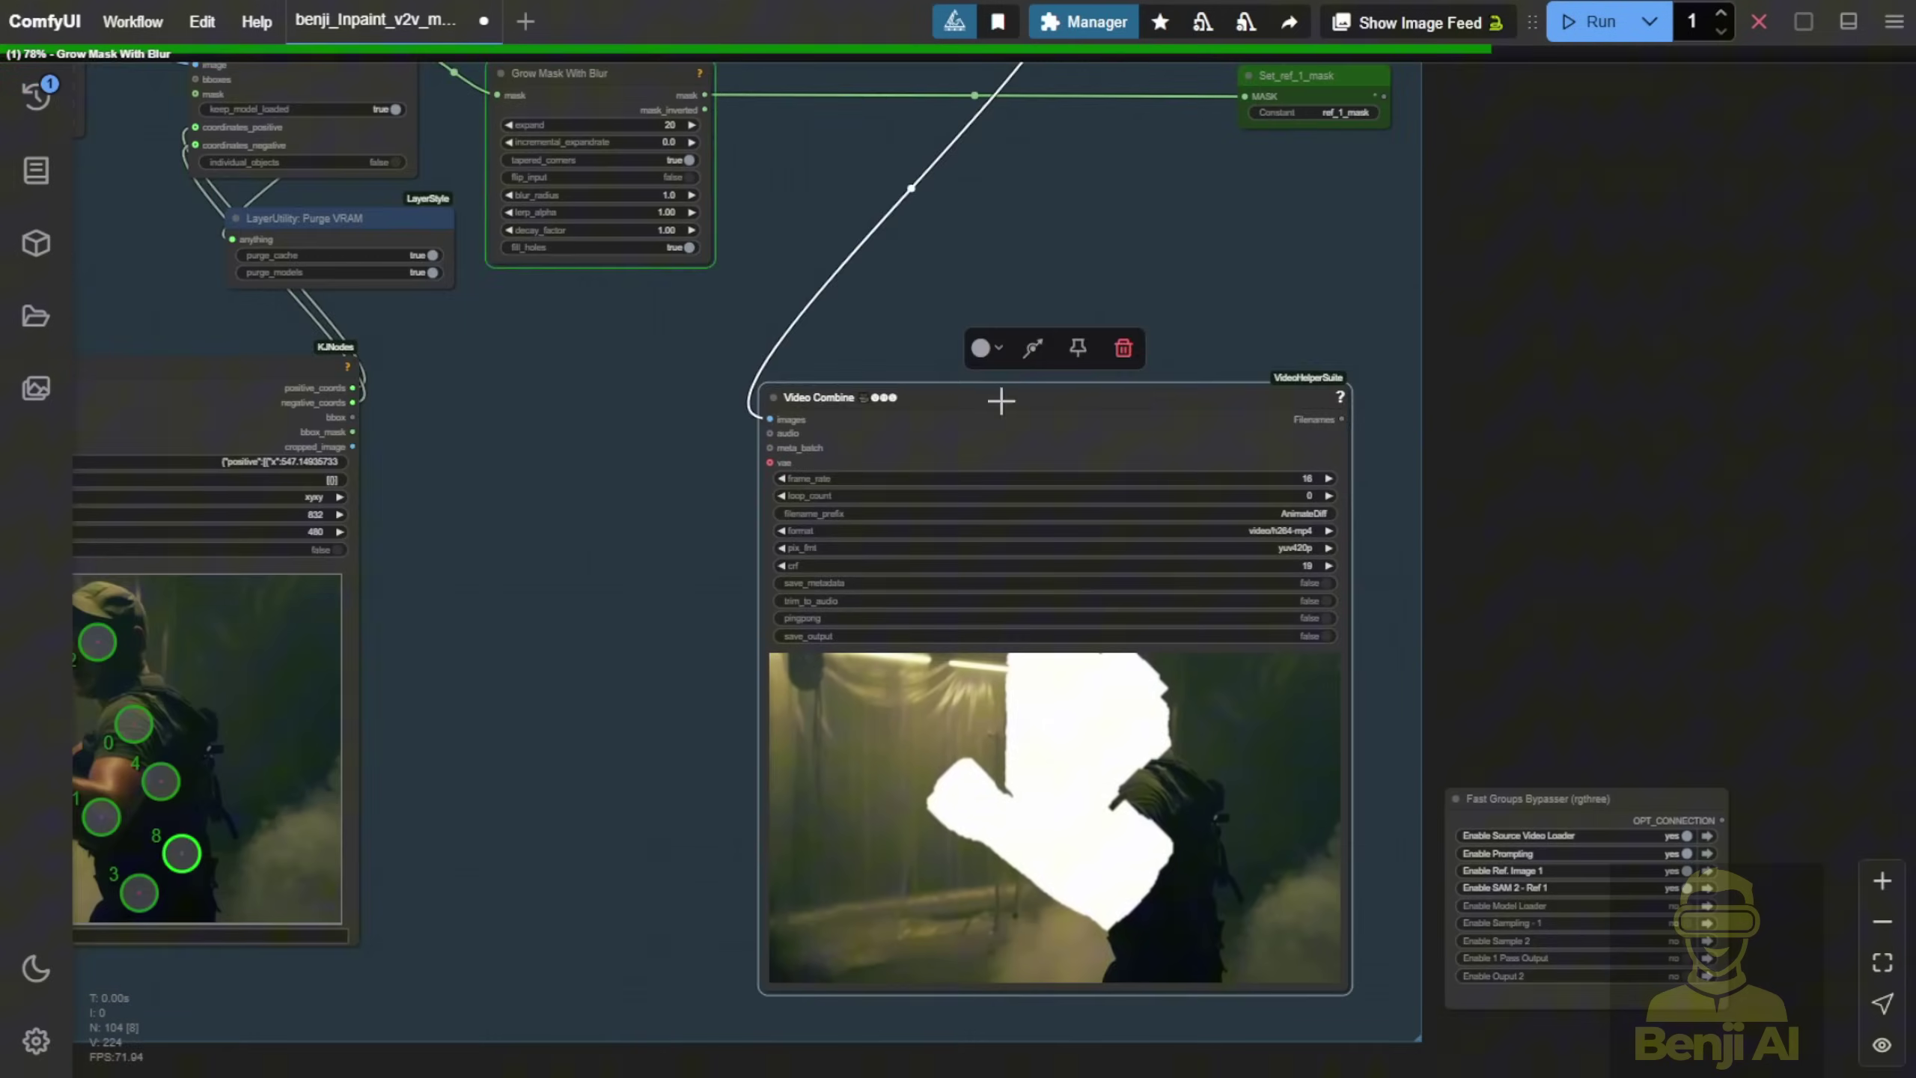
scroll(1578, 604, "up", 10)
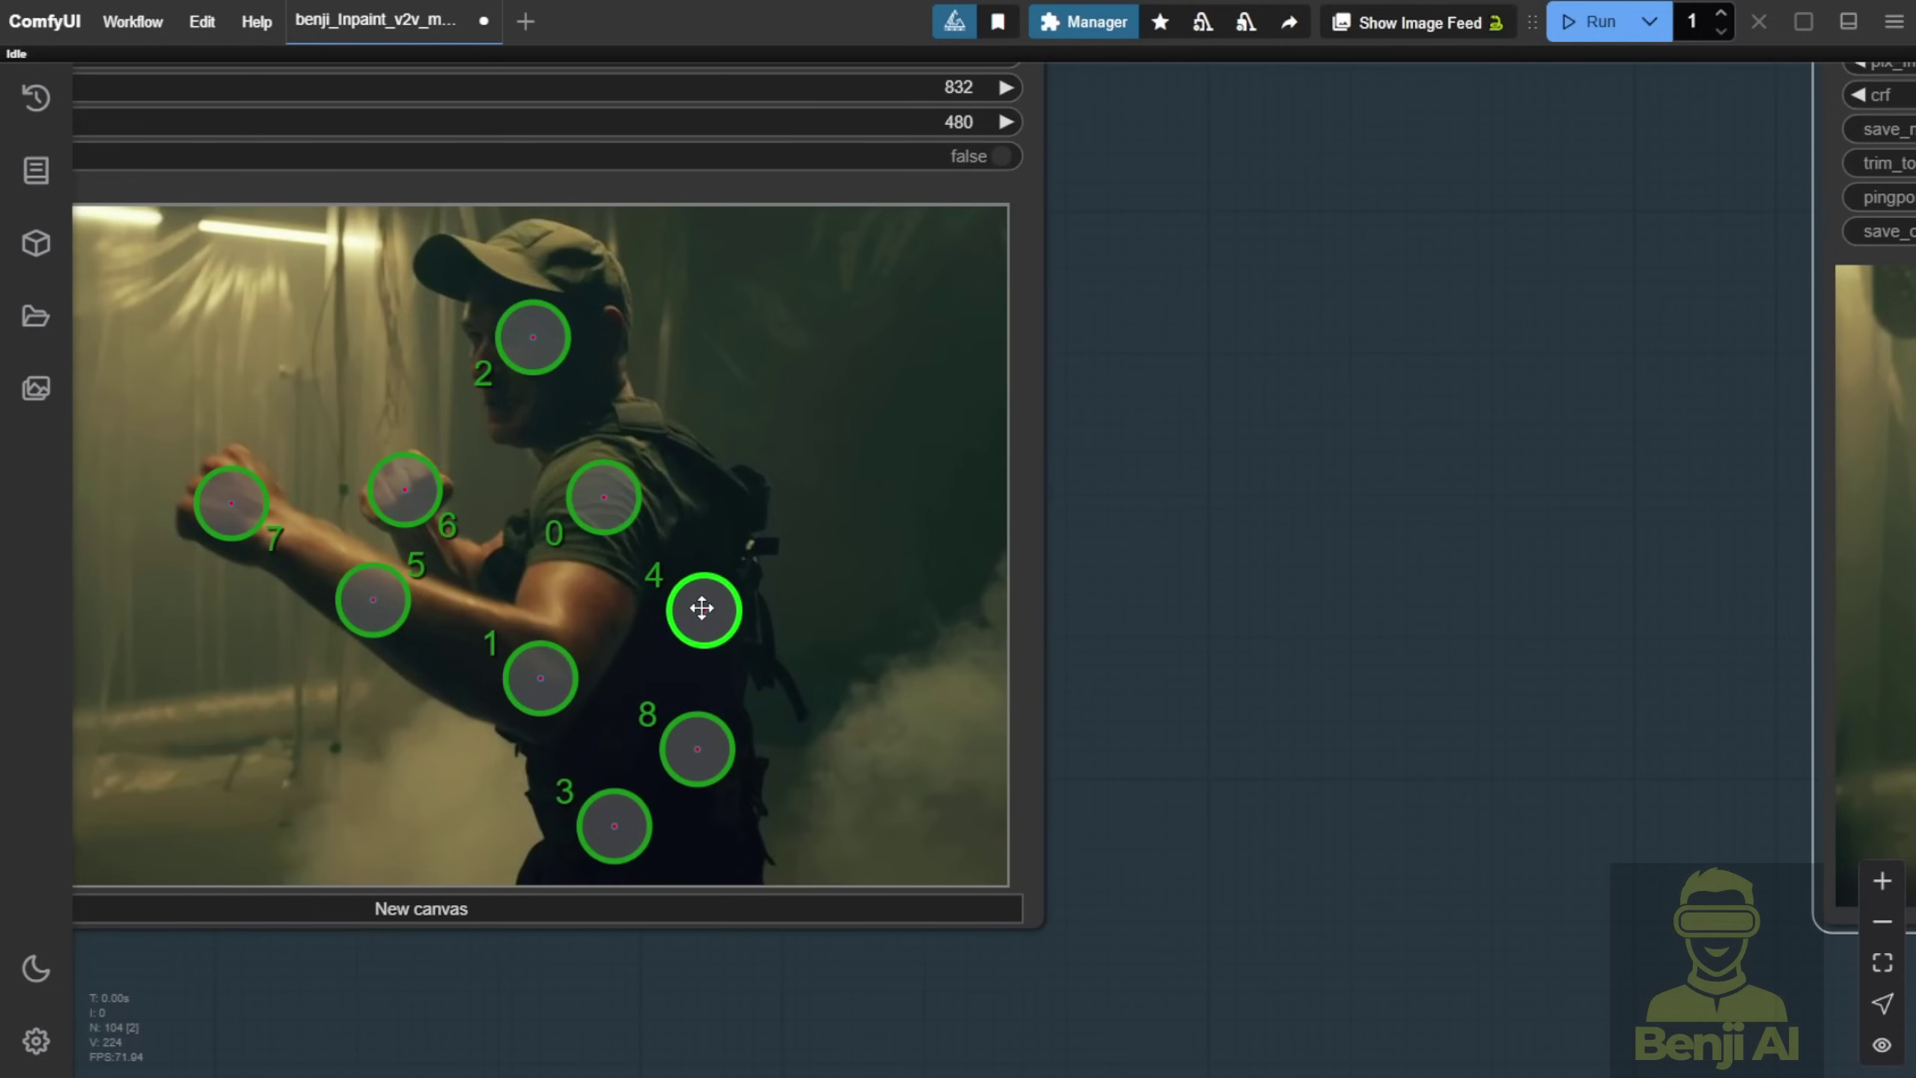
left_click(701, 608)
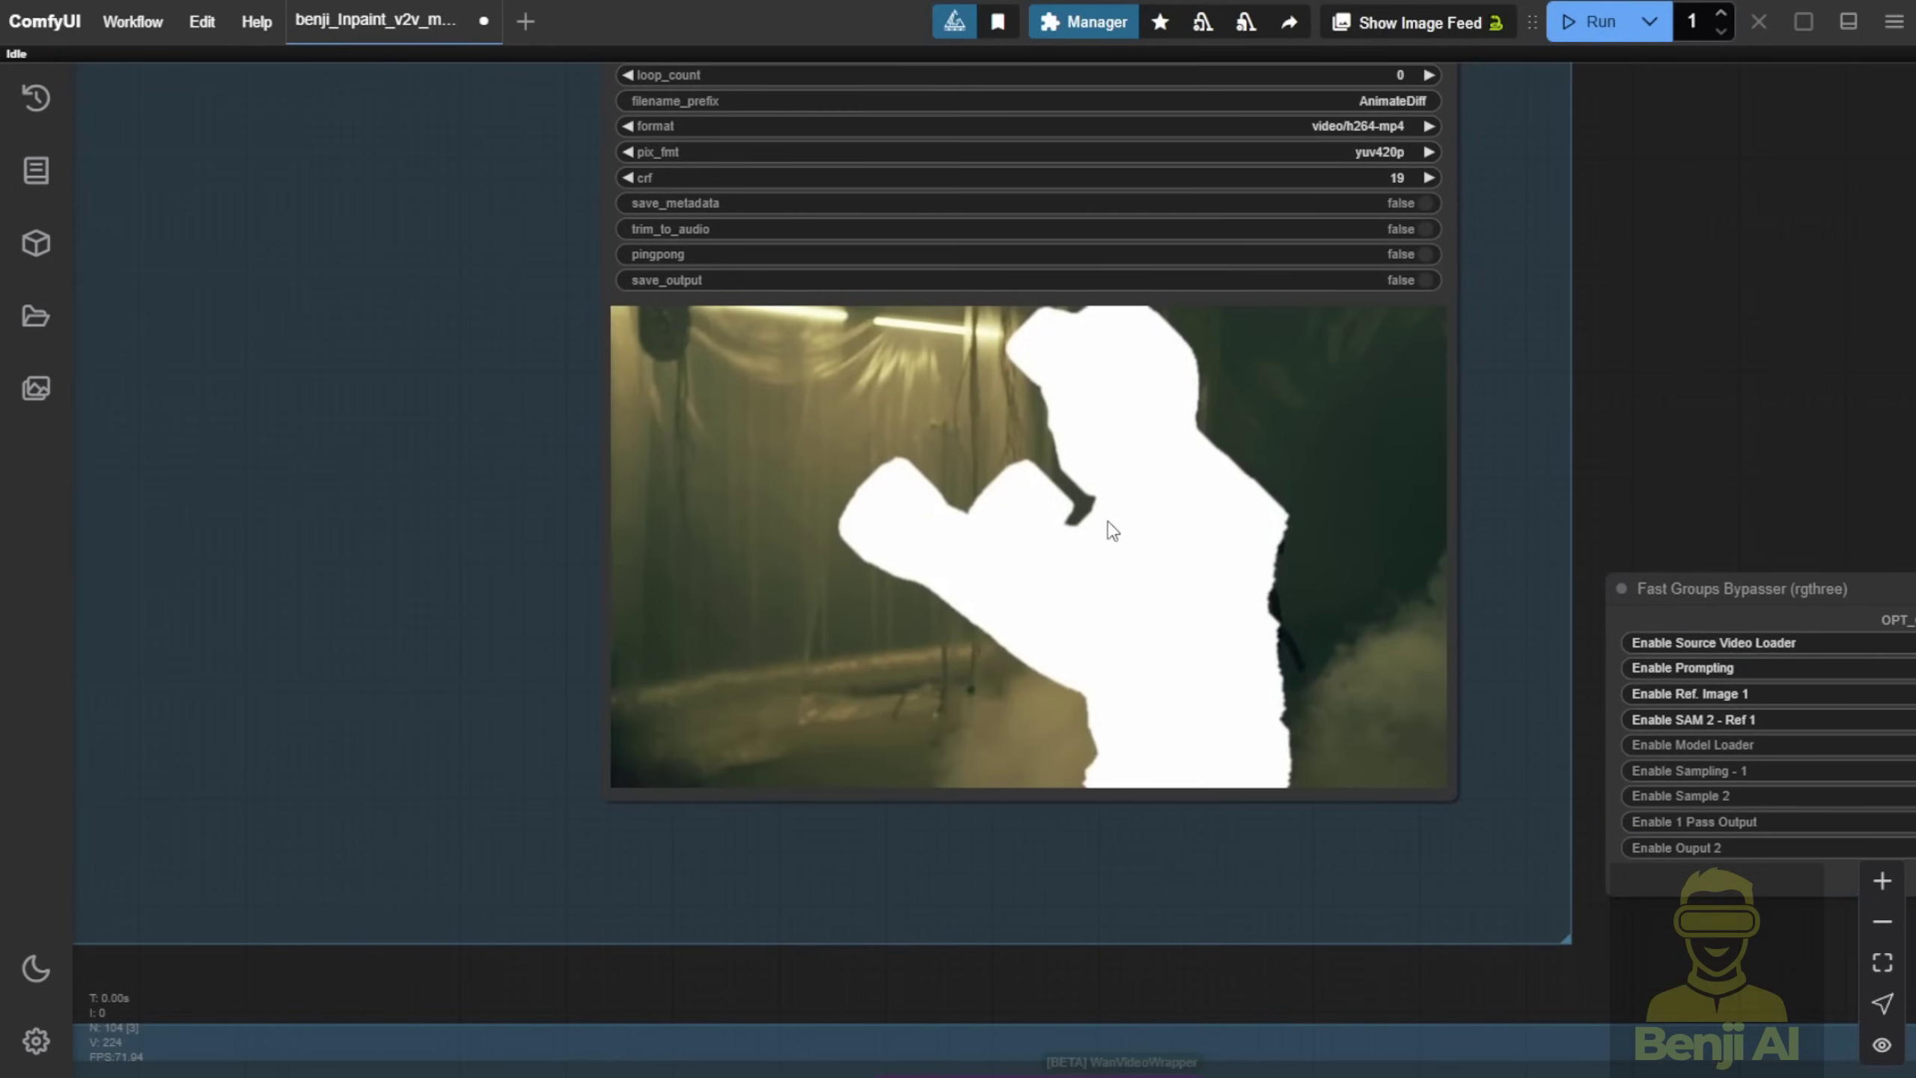
scroll(1282, 630, "up", 3)
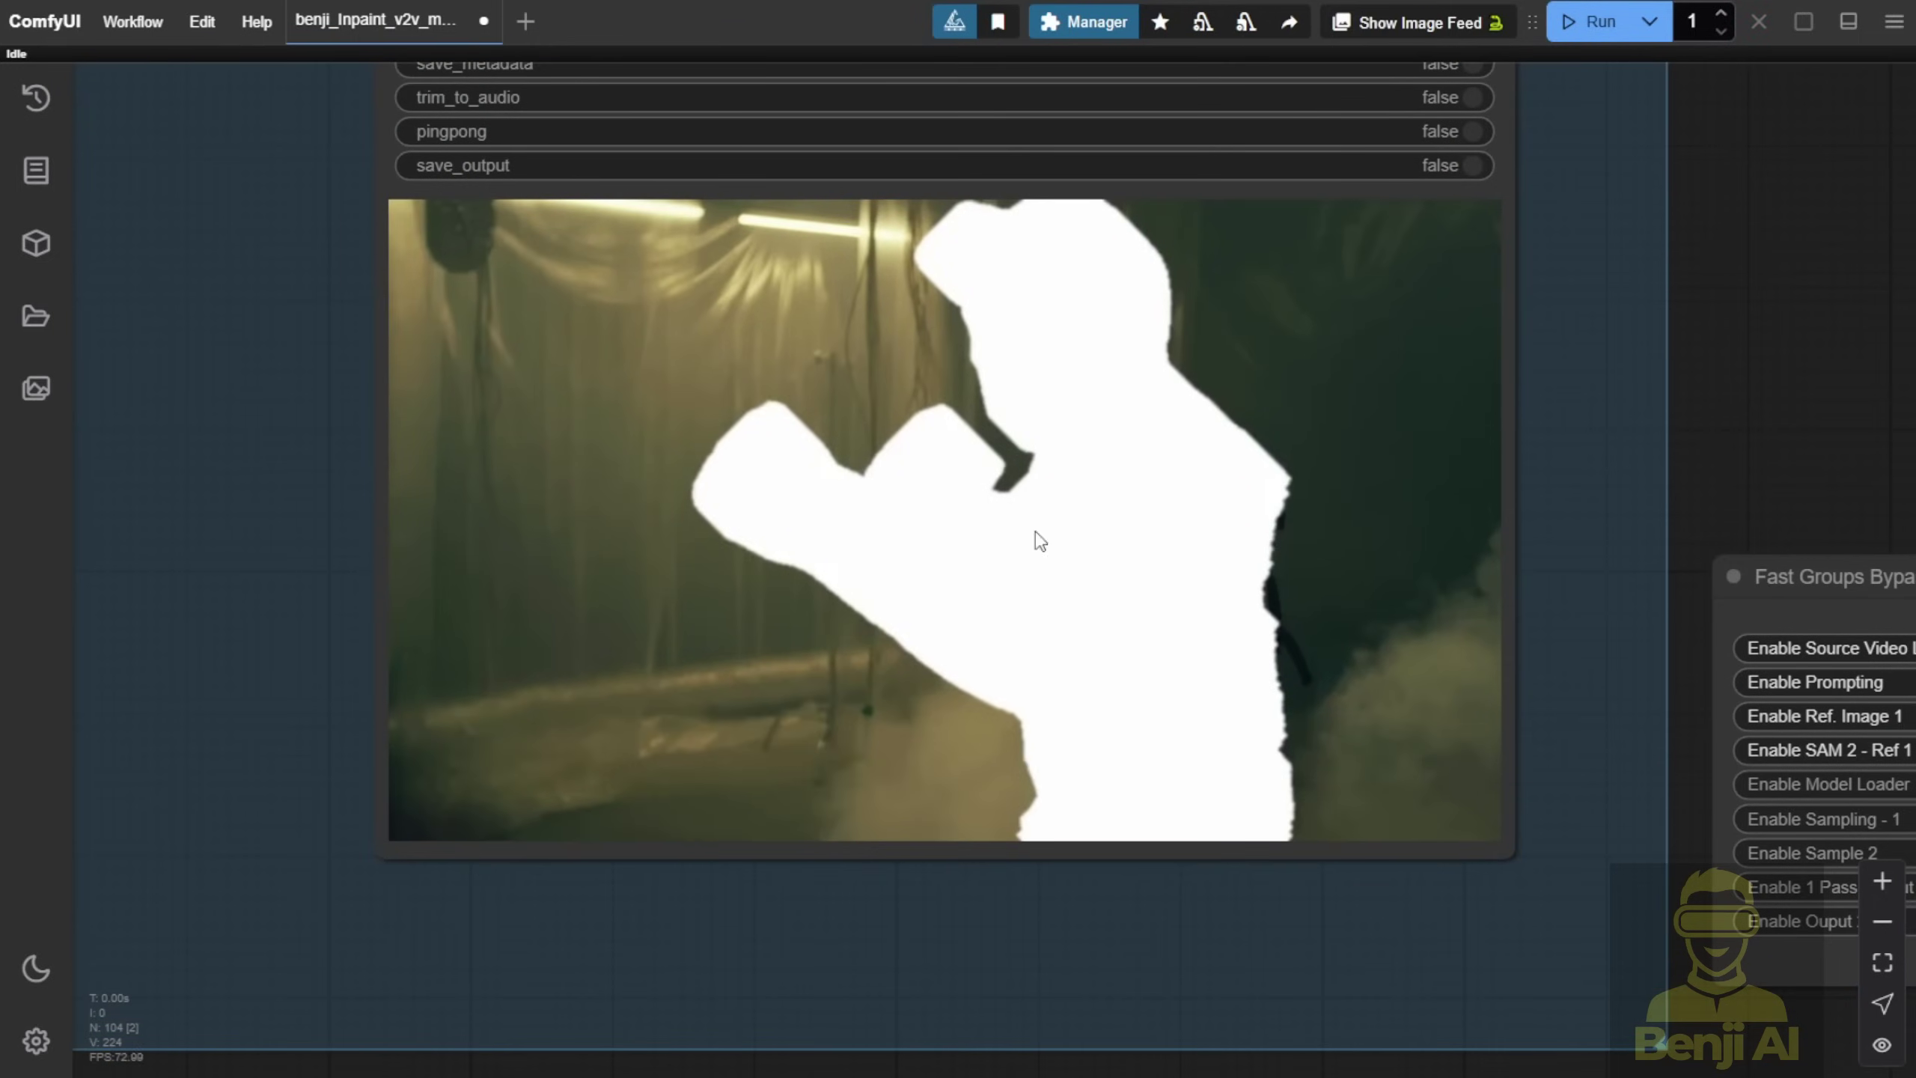
scroll(339, 590, "down", 6)
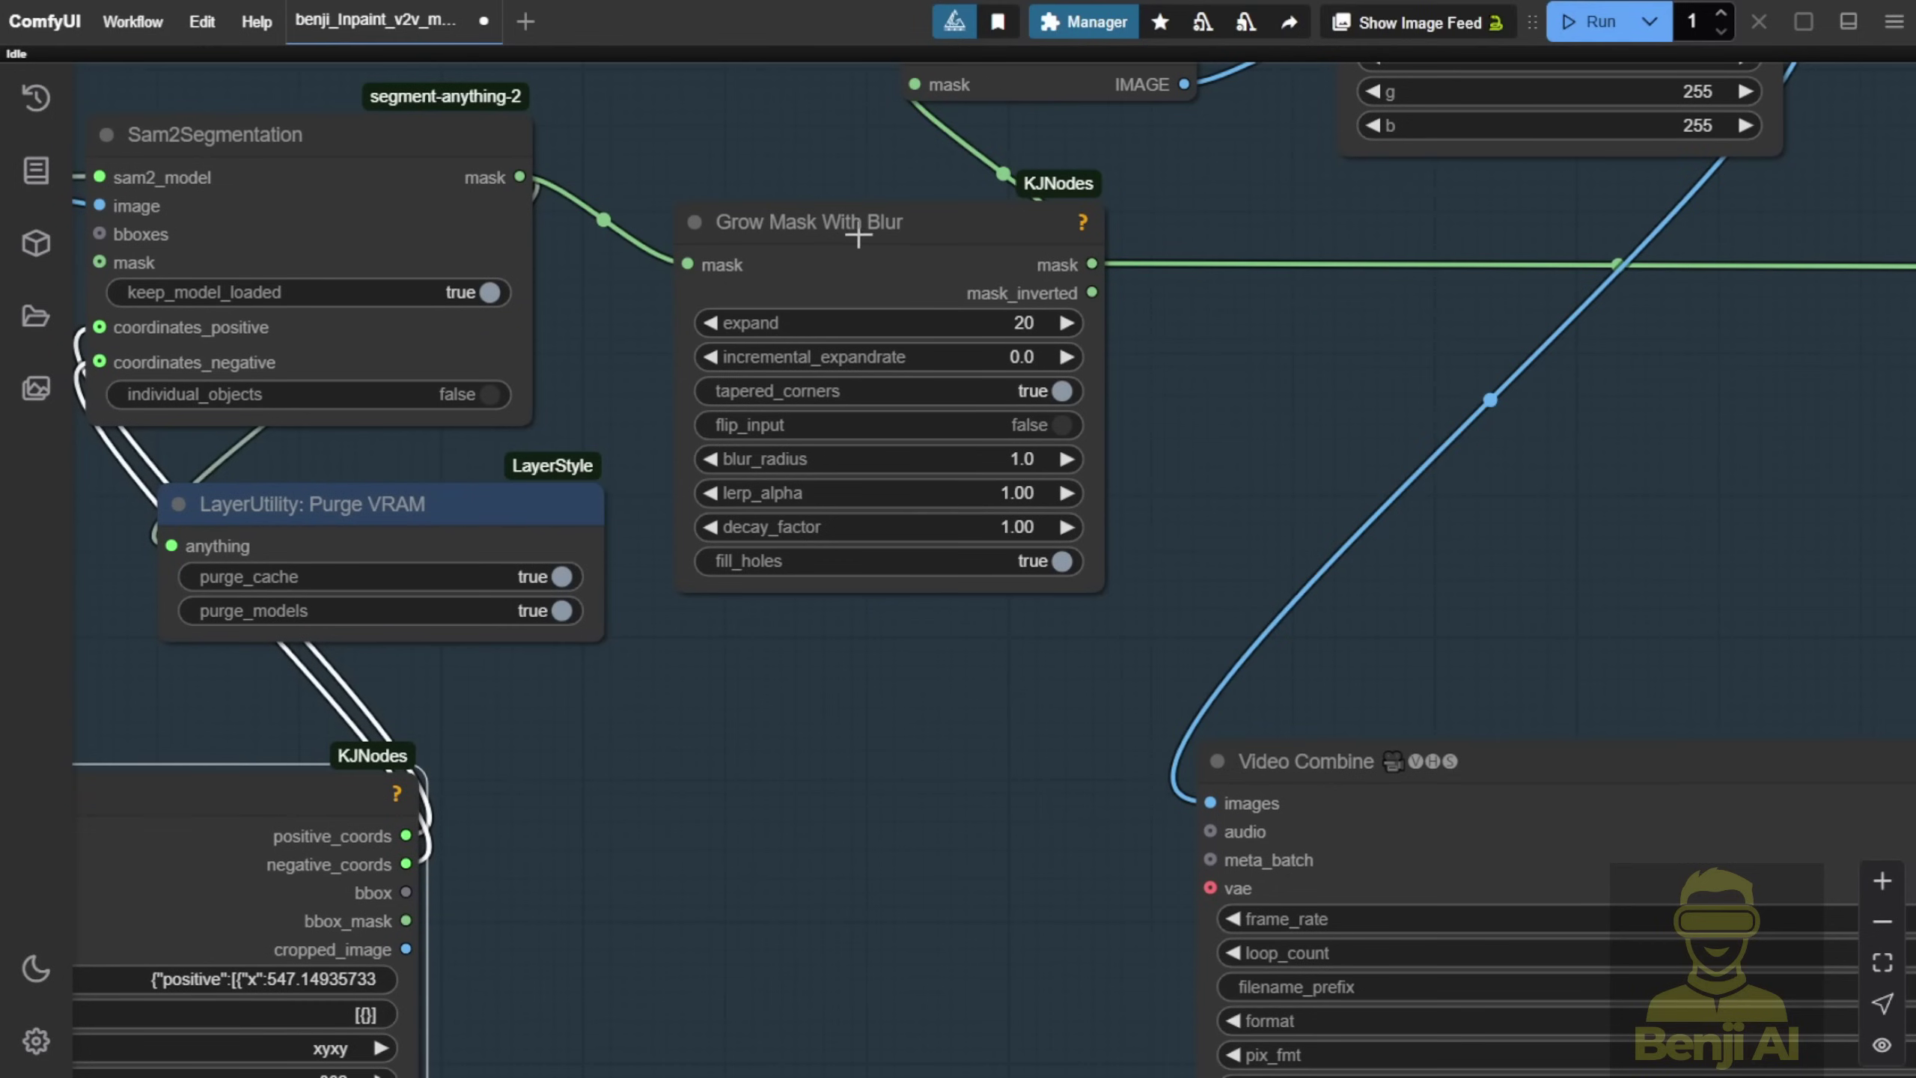
Raise the Grow Mask With Blur expand amount from 20 to 30
left_click(1016, 322)
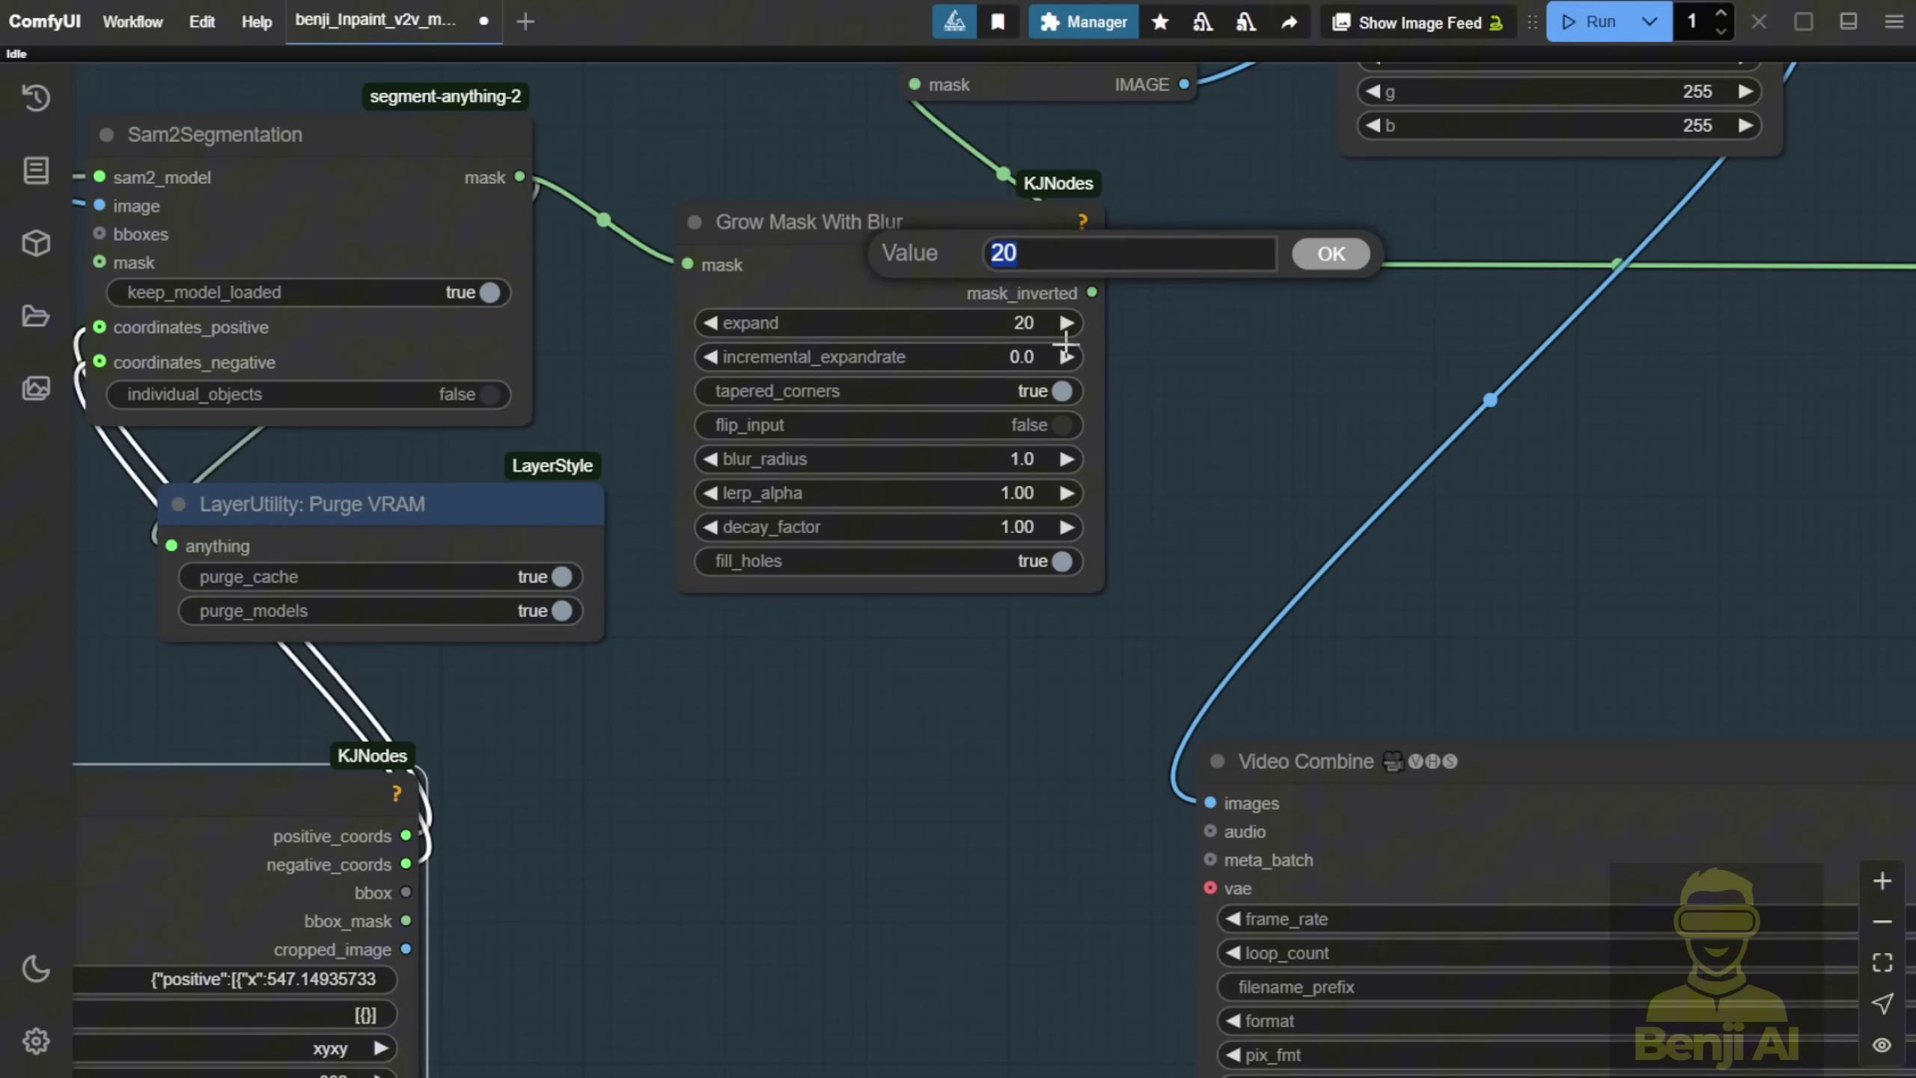
type("30")
key("Return")
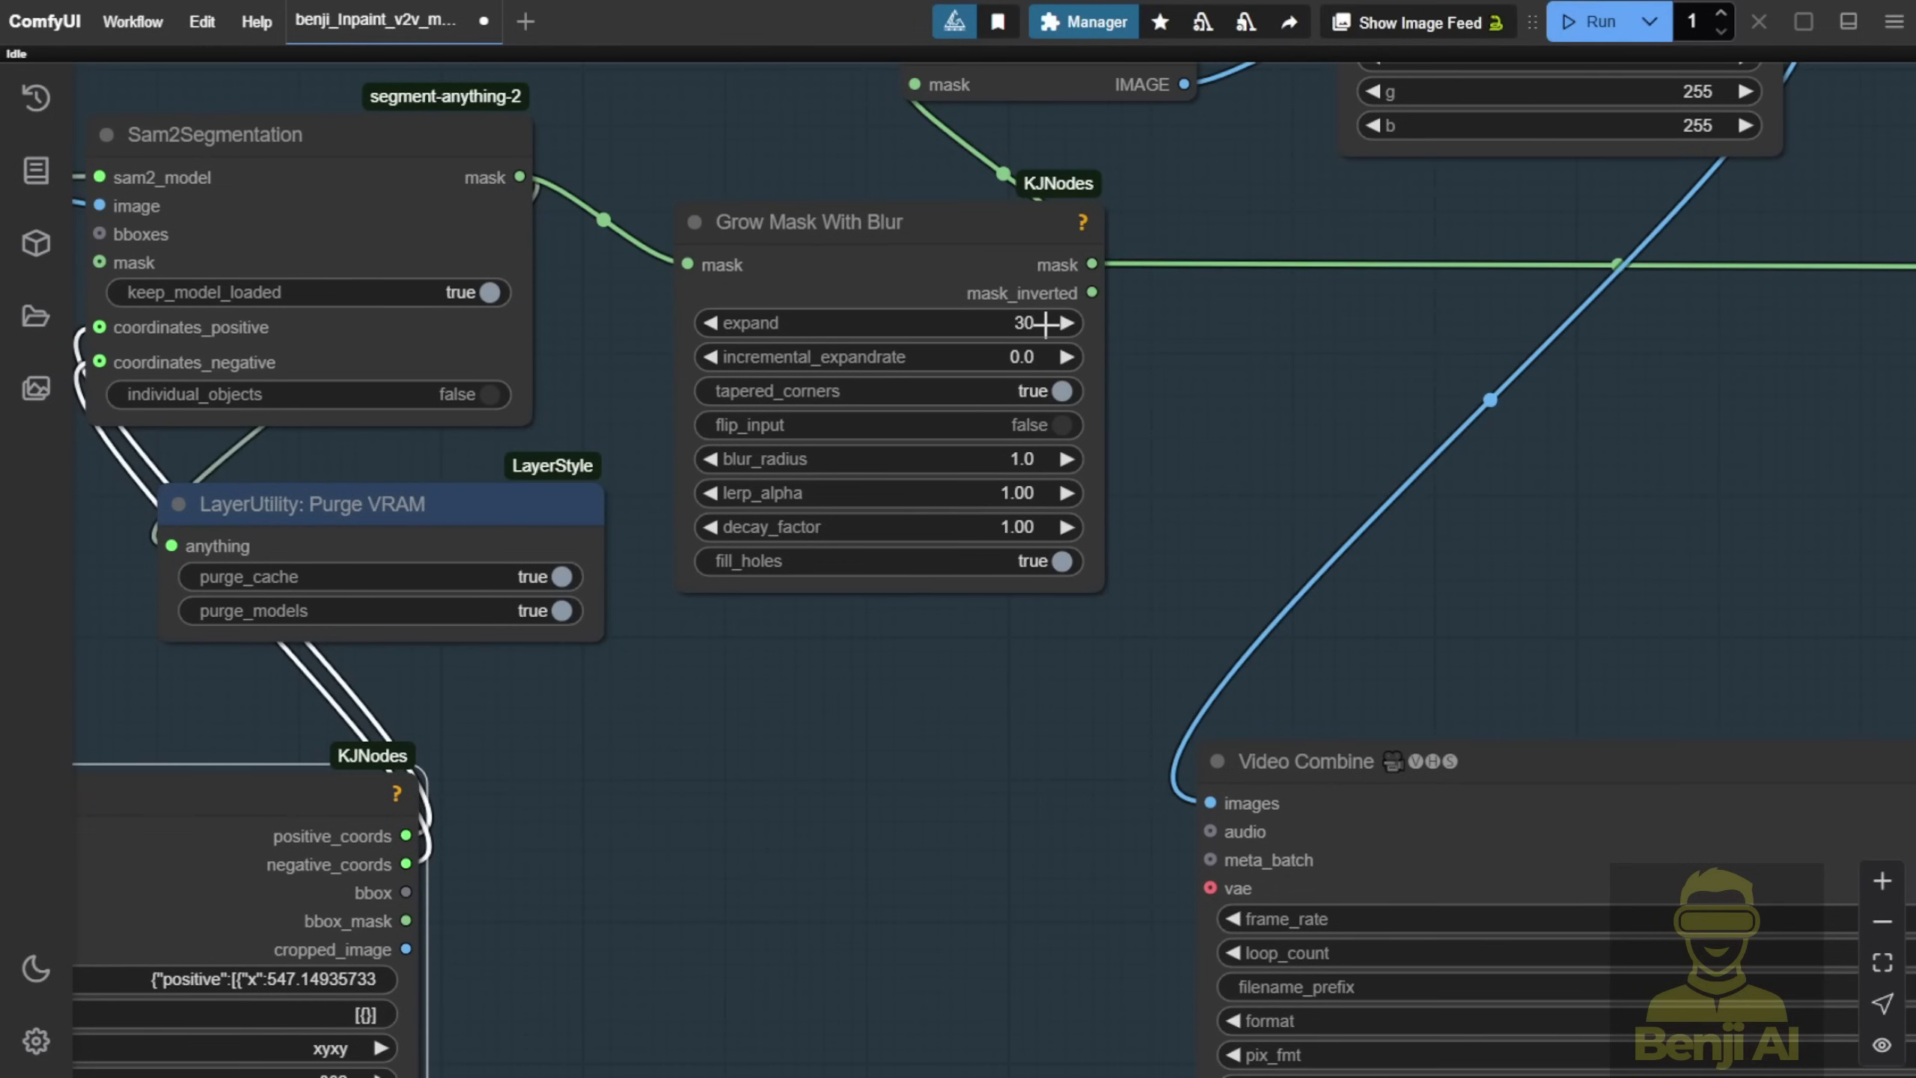
left_click(1023, 462)
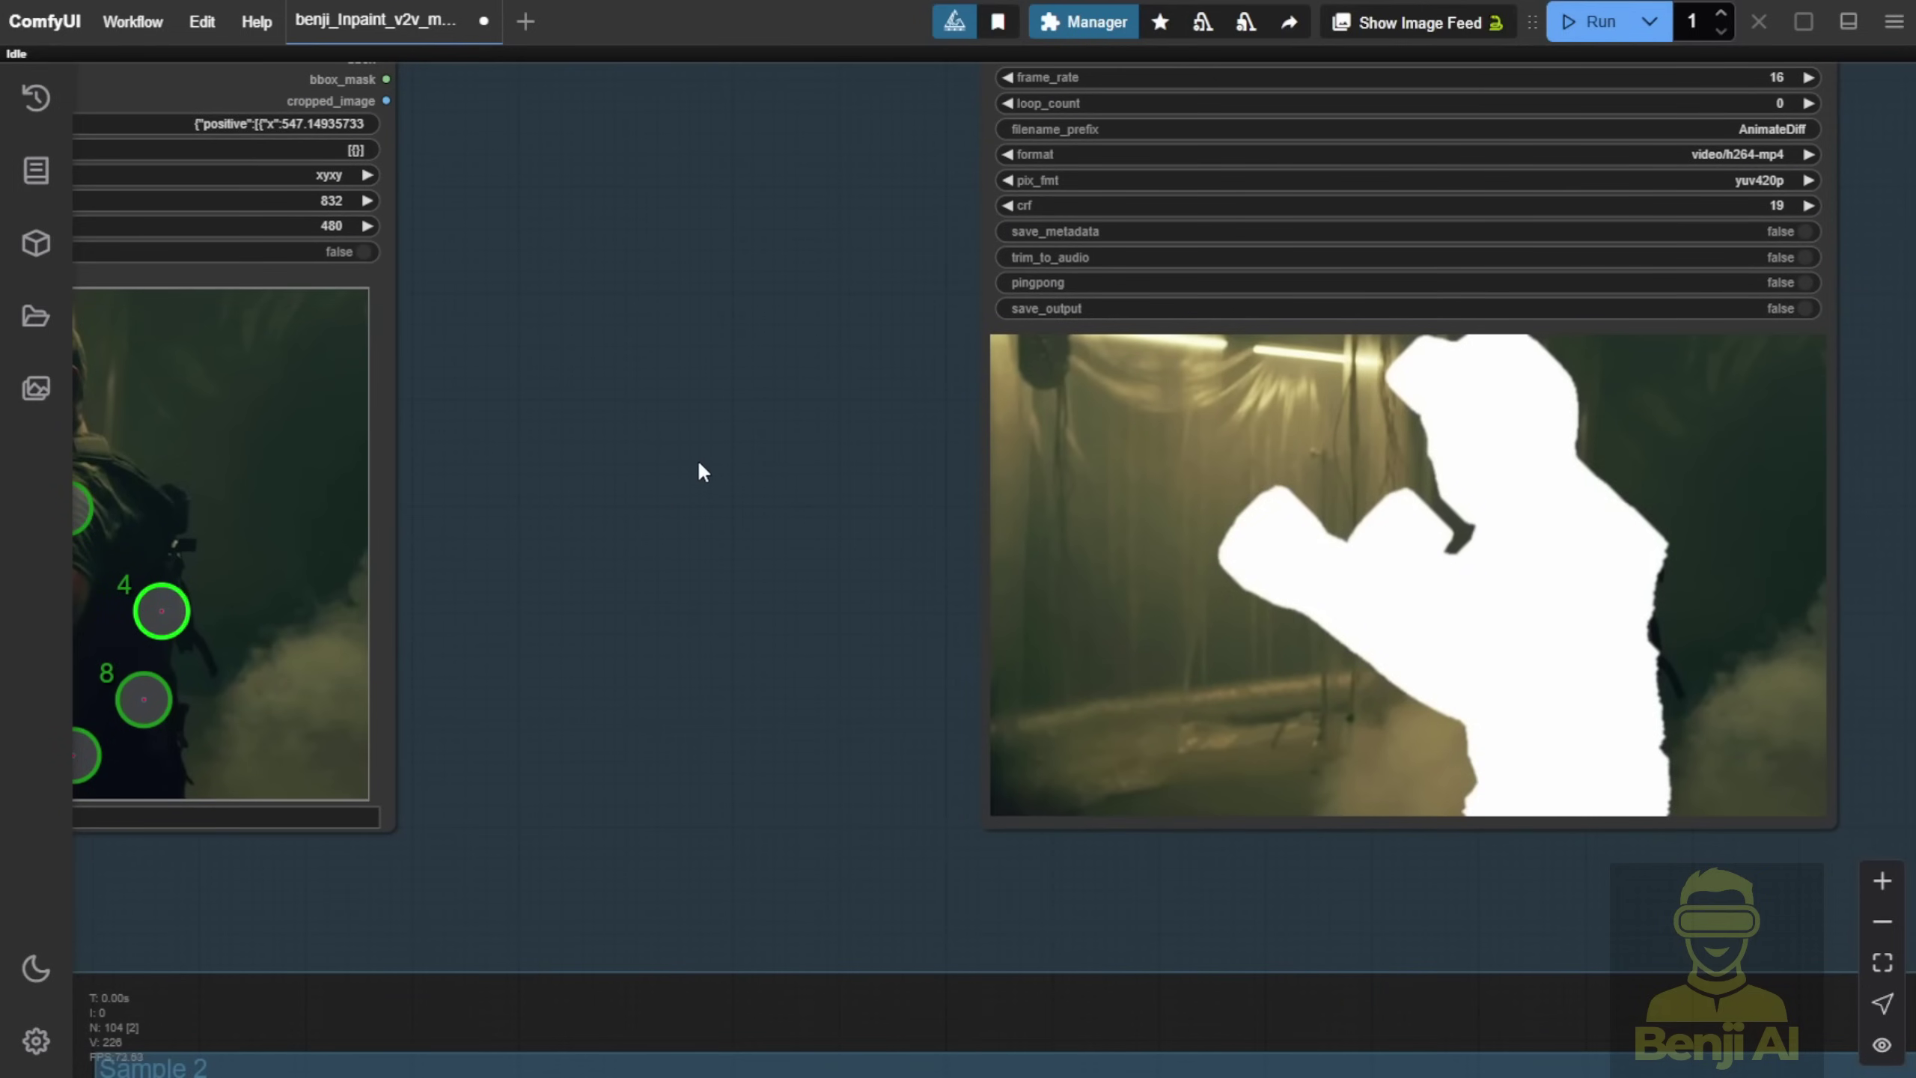
Switch Model Loader, Sampling - 1, Sample 2, 1 Pass Output and Ouput 2 to yes
scroll(697, 472, "down", 10)
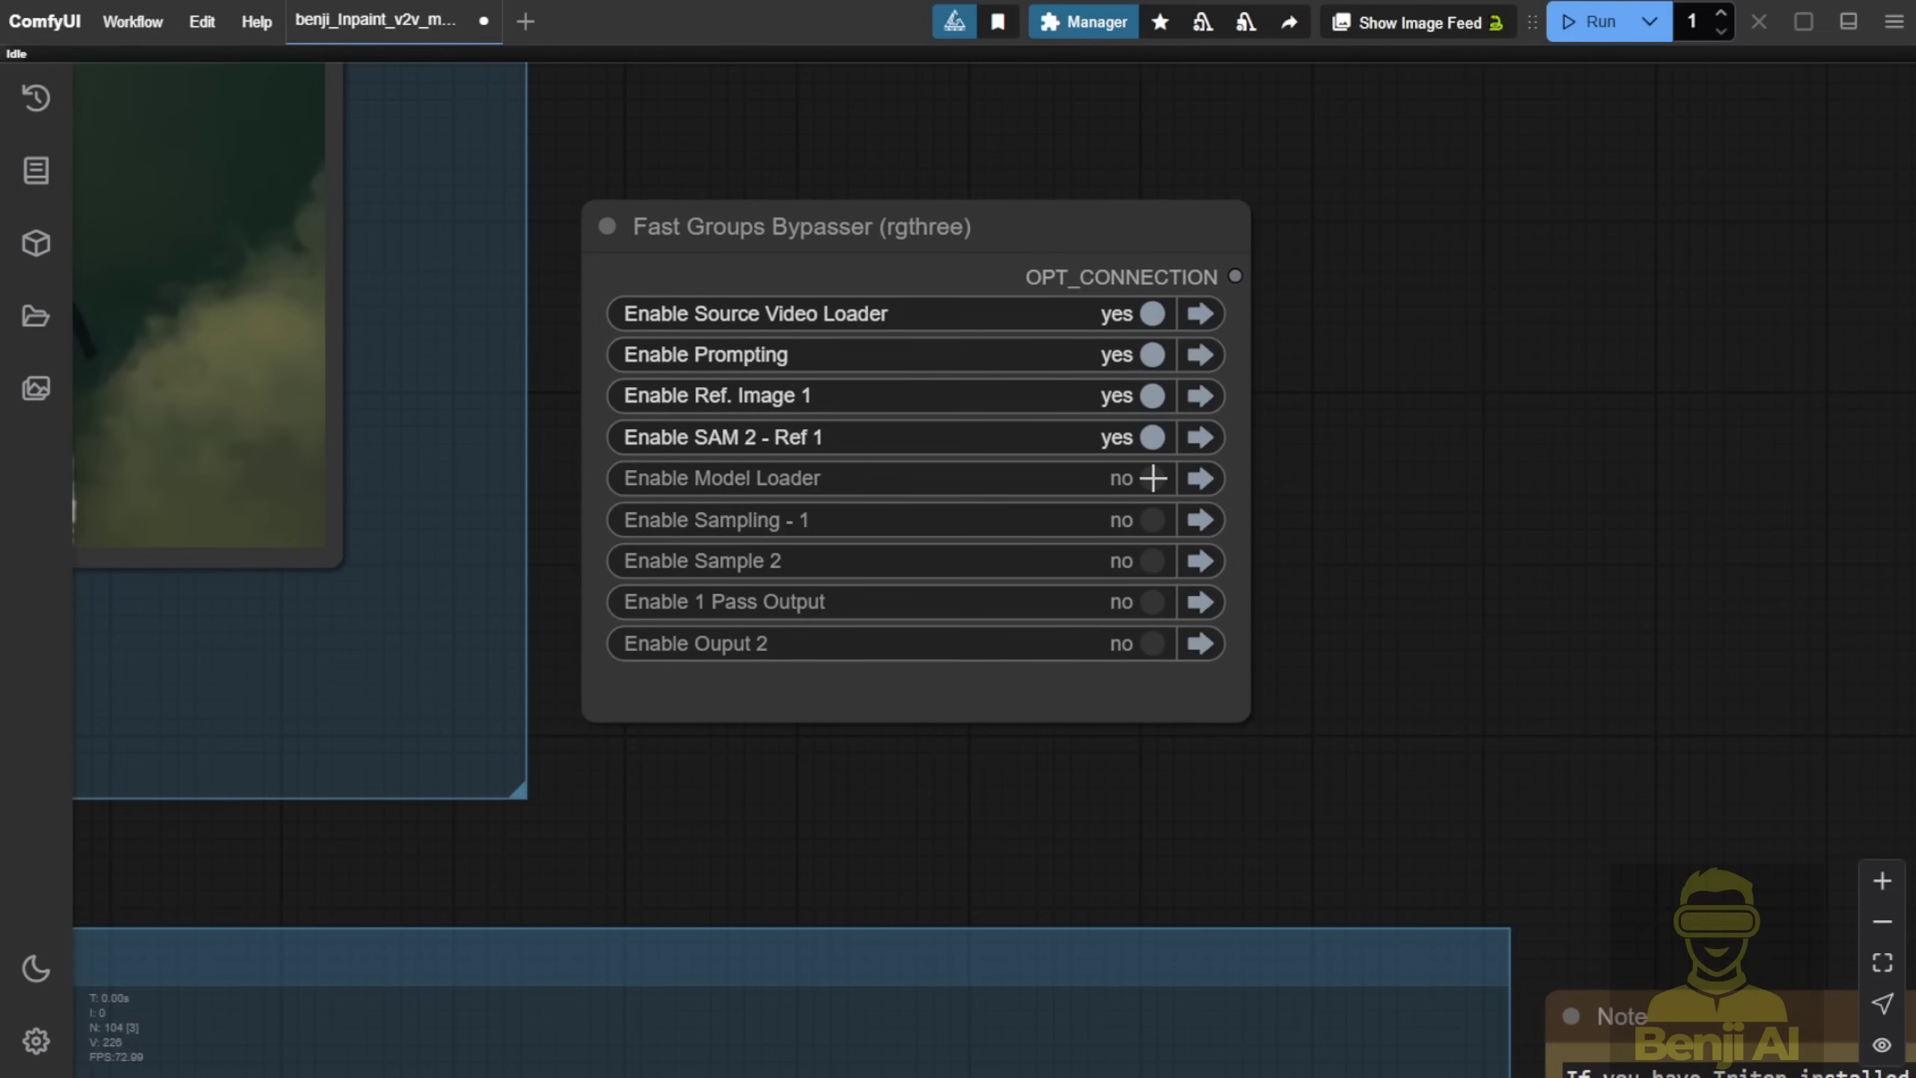
left_click(1152, 477)
left_click(1153, 520)
left_click(1148, 562)
left_click(1055, 602)
left_click(957, 645)
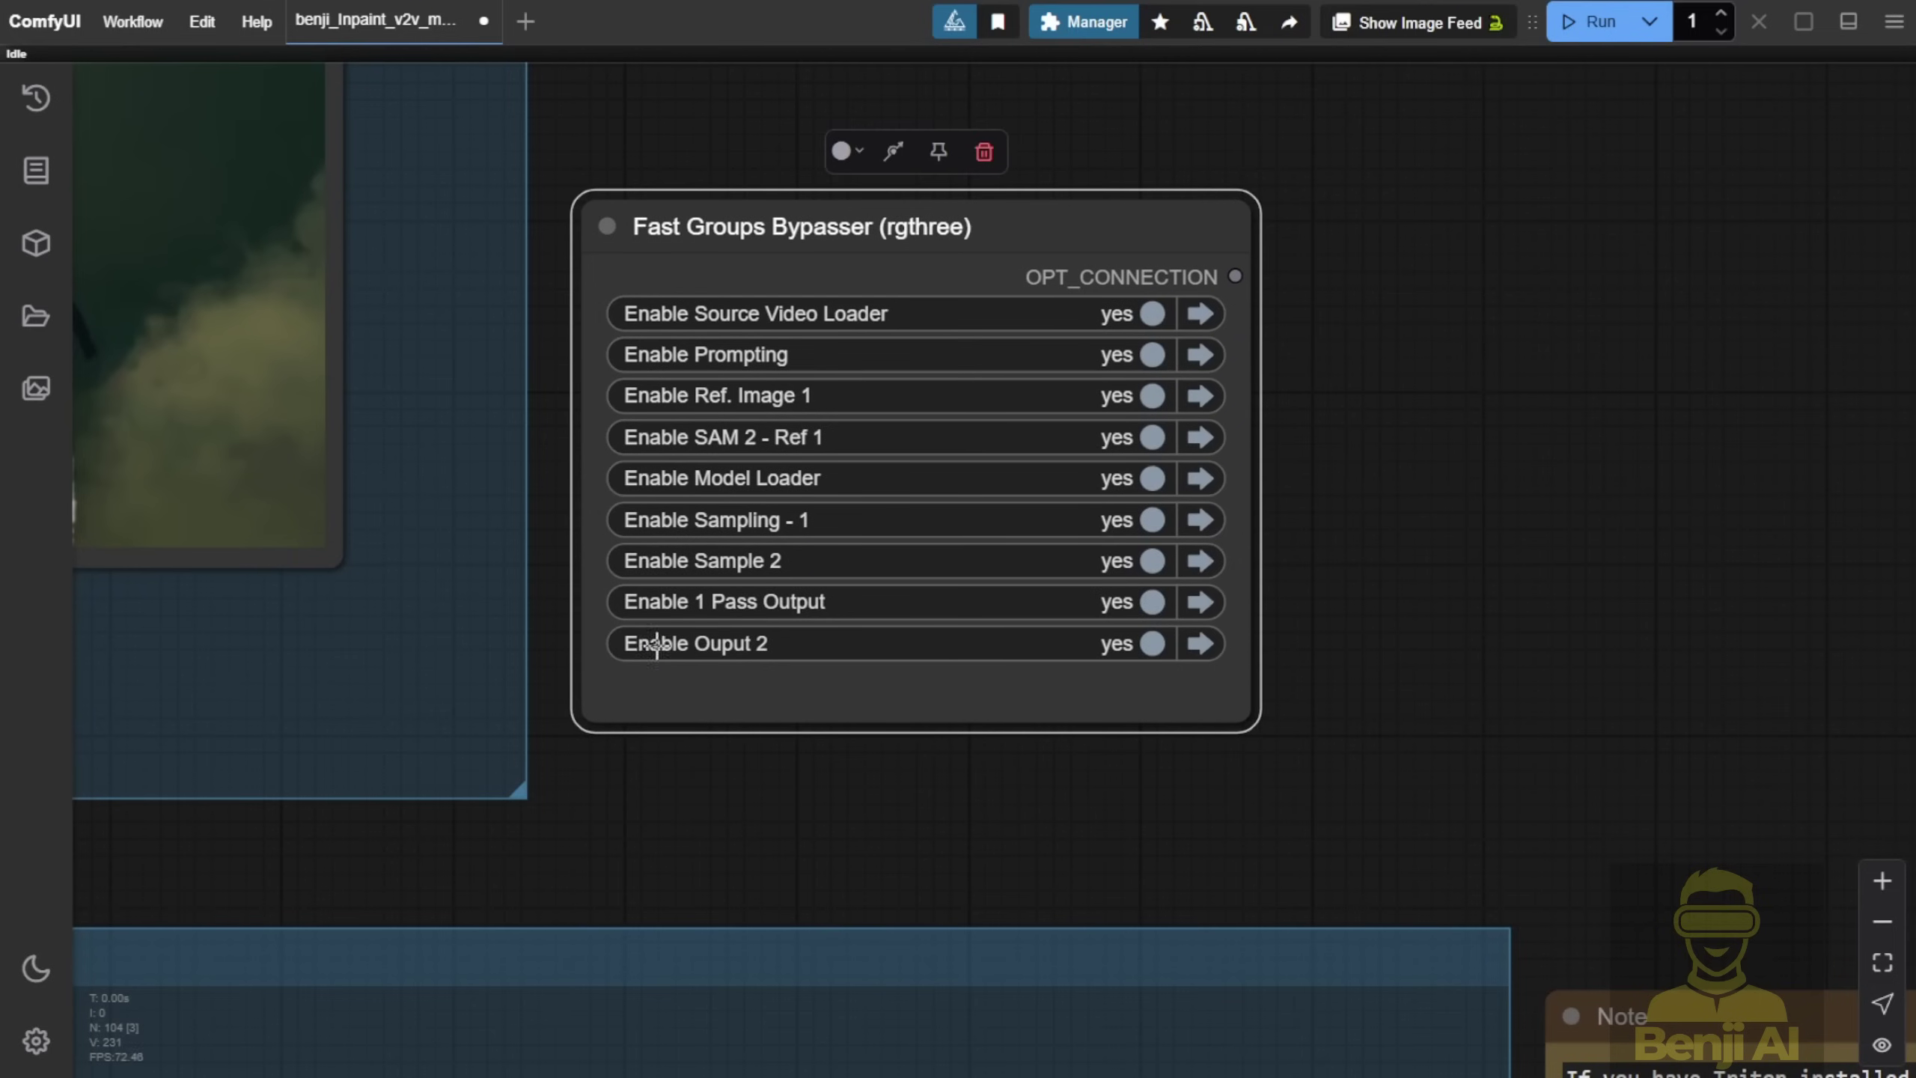
Survey the workflow's node groups, from Sampling - 1 to the reference loader and prompt nodes
scroll(1056, 755, "down", 6)
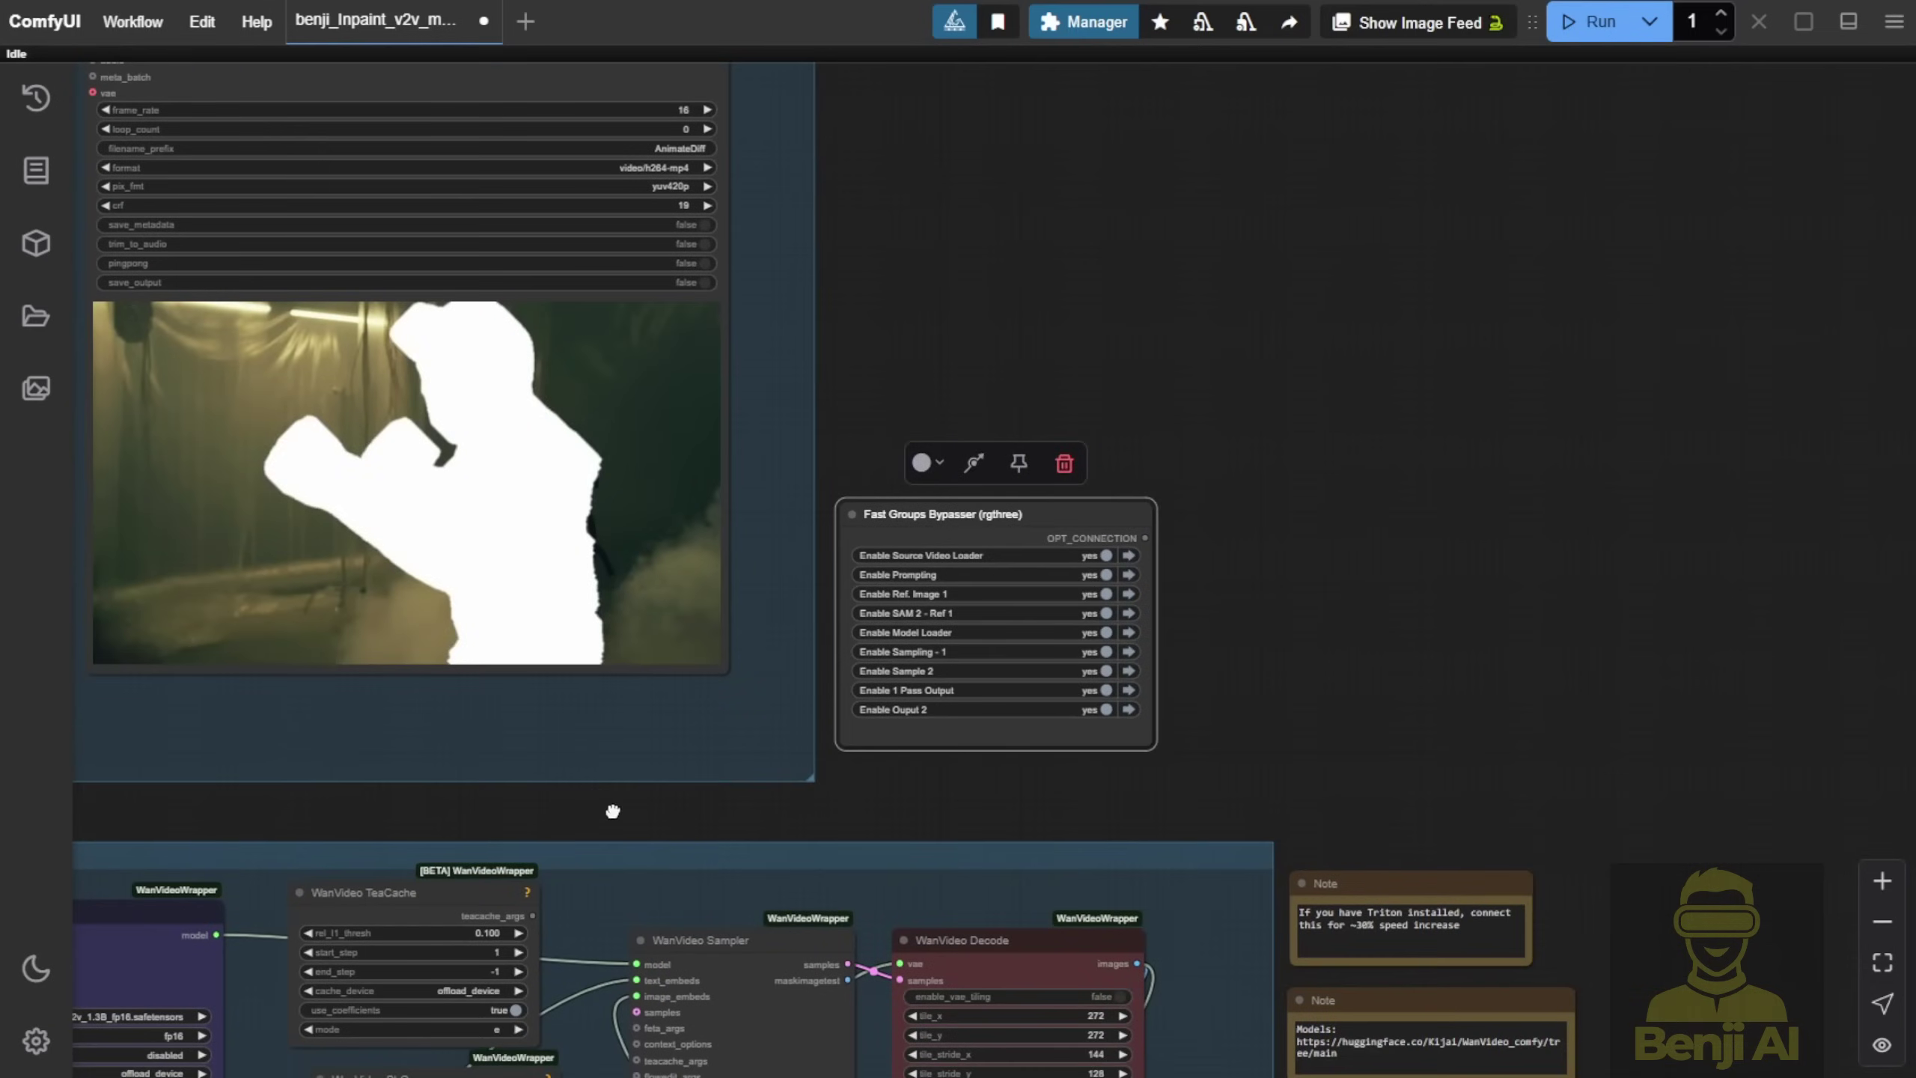
left_click_drag(613, 811, 1335, 503)
scroll(1335, 502, "down", 5)
left_click_drag(736, 502, 1202, 354)
scroll(805, 516, "up", 4)
scroll(713, 451, "up", 5)
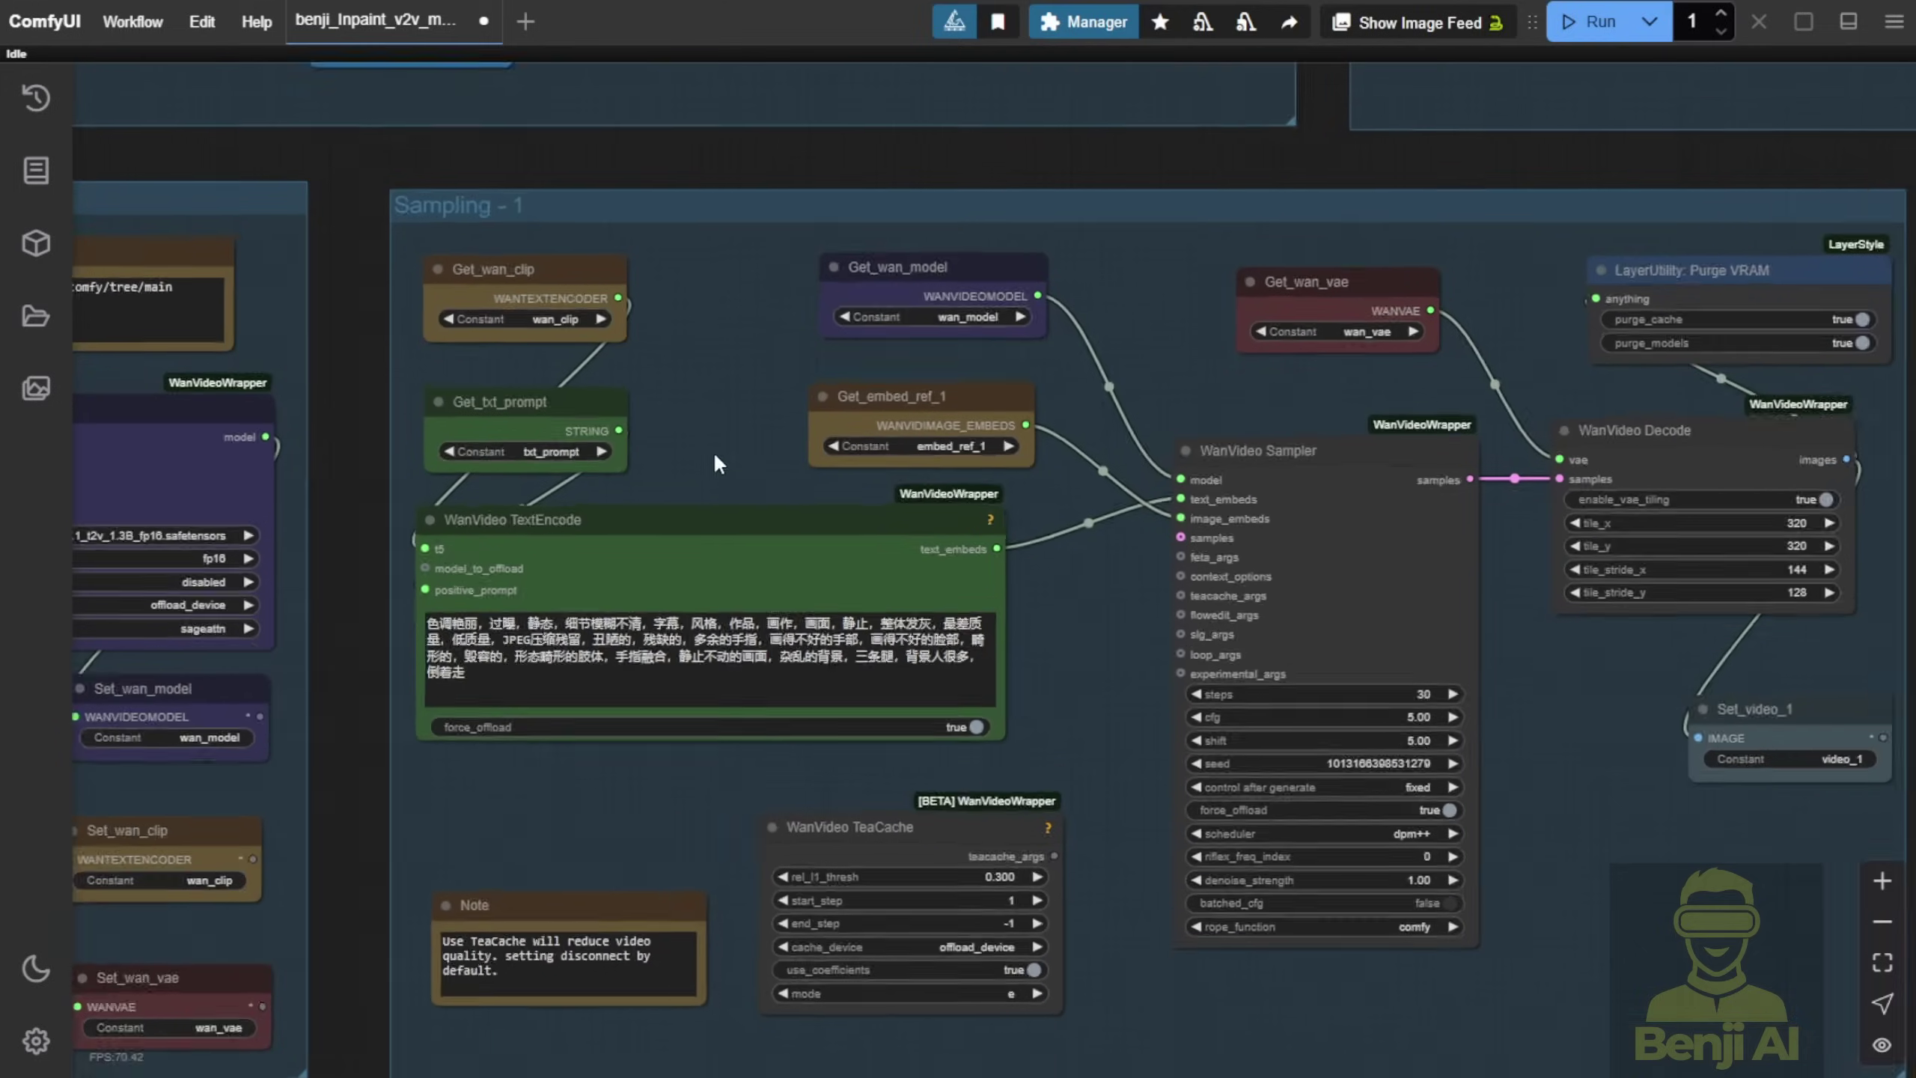
scroll(713, 451, "up", 1)
scroll(1048, 228, "down", 6)
left_click_drag(1048, 229, 1358, 807)
scroll(650, 491, "up", 4)
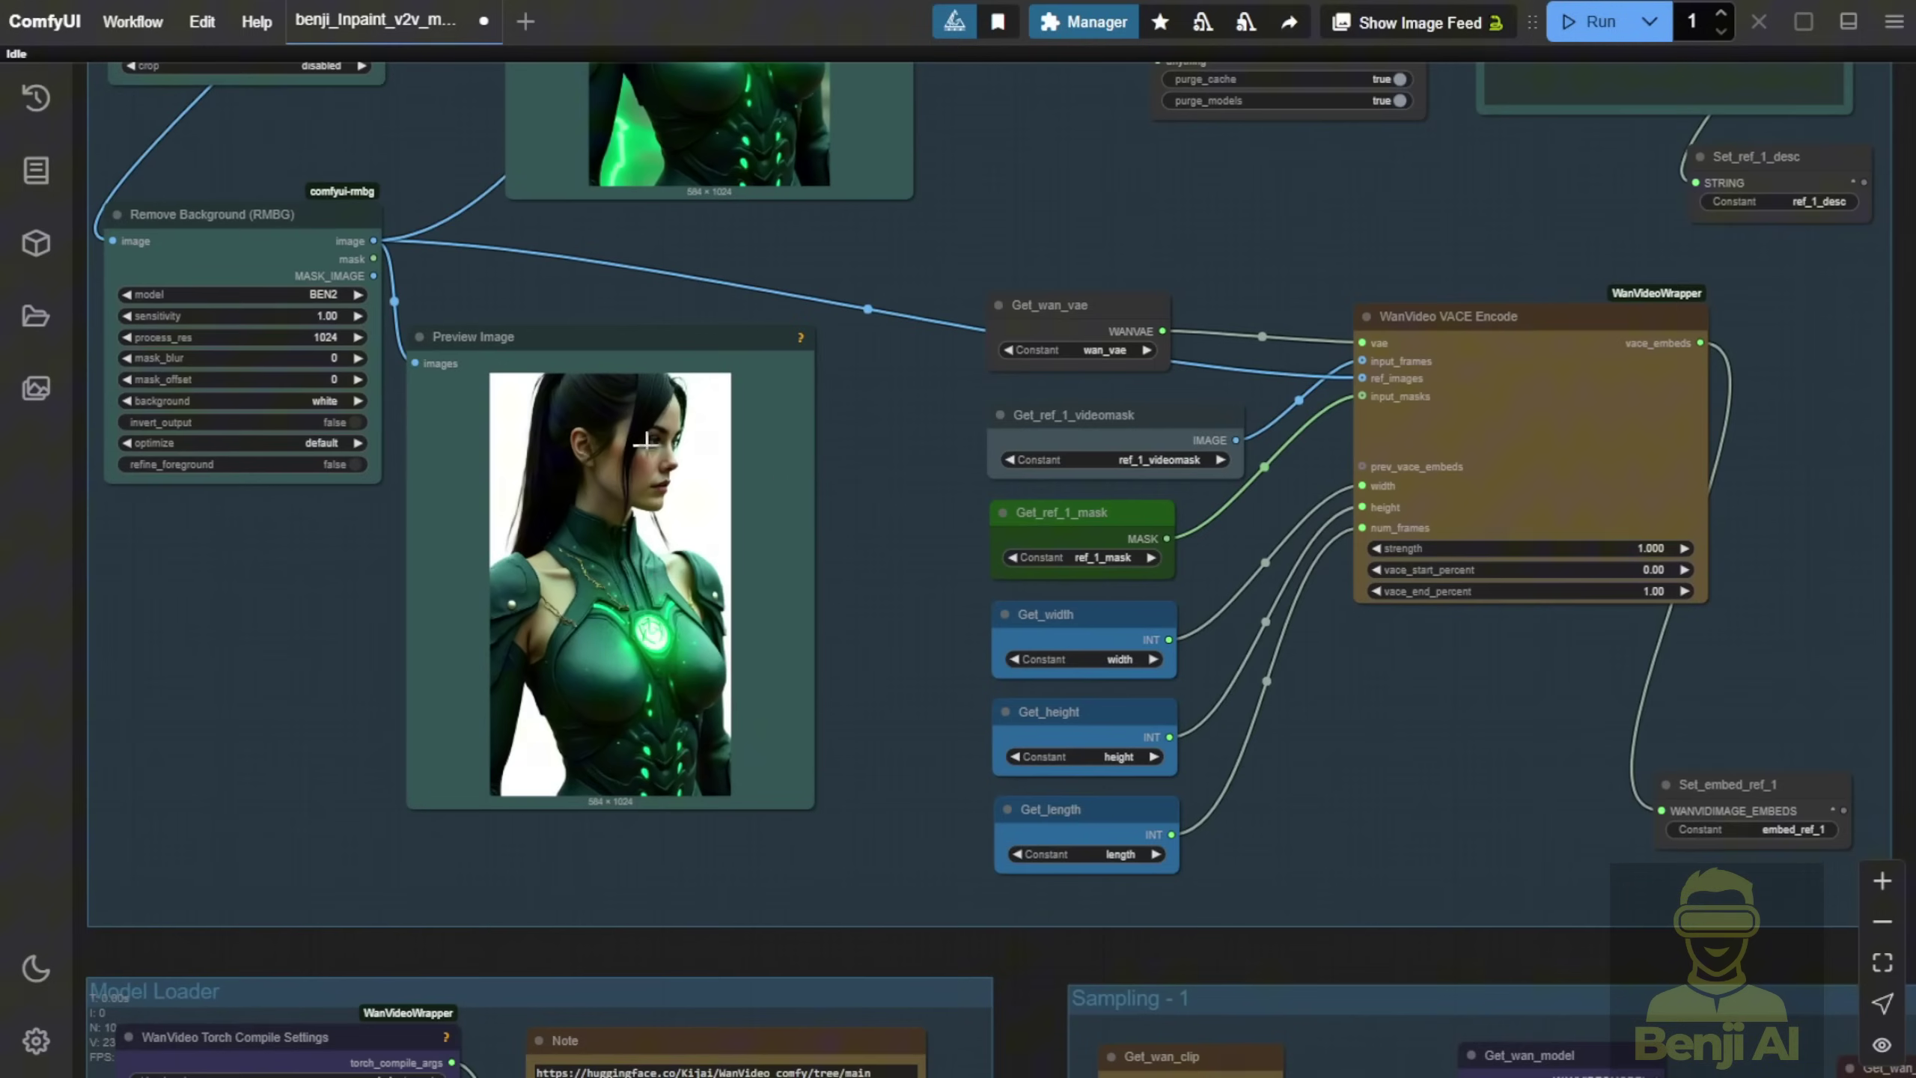
left_click_drag(949, 475, 980, 744)
scroll(980, 744, "down", 1)
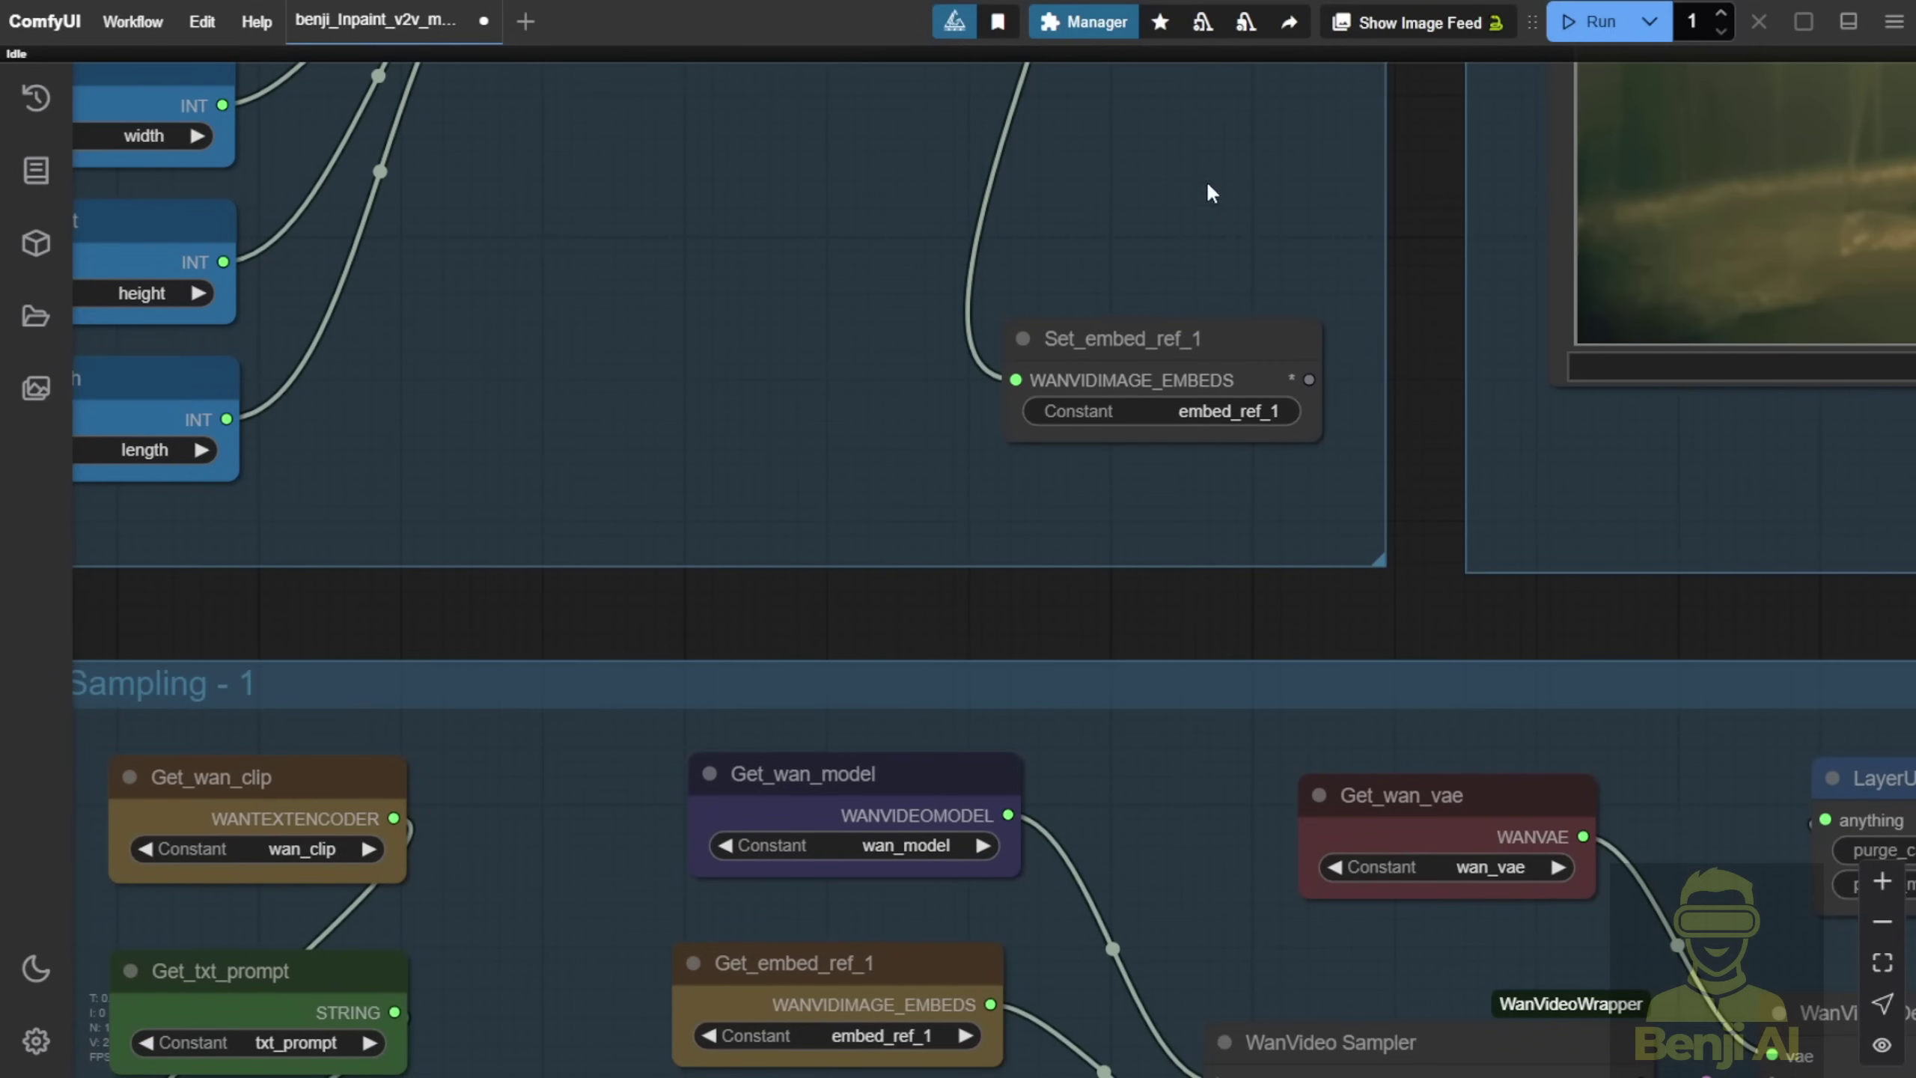
scroll(1176, 625, "down", 3)
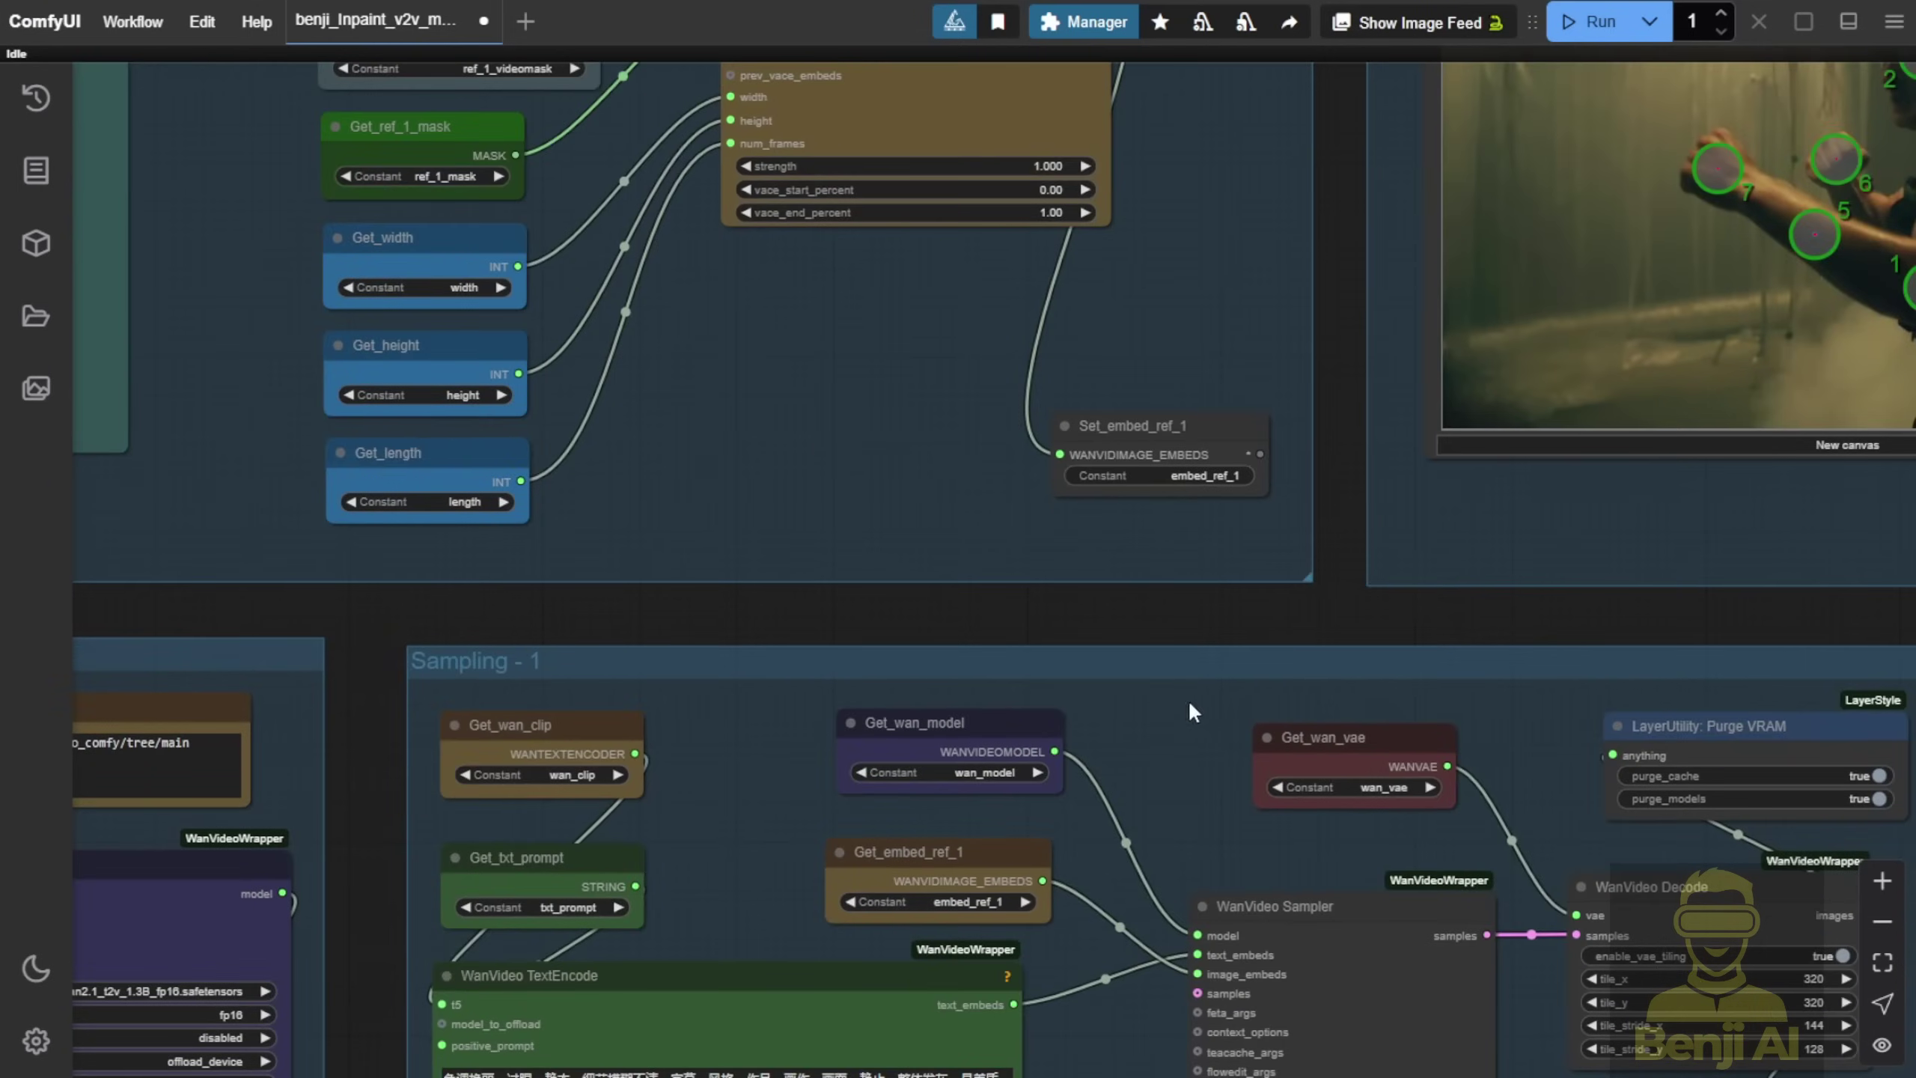
Check the WanVideo Sampler steps value, leaving it at 30
left_click_drag(1188, 700, 1104, 432)
scroll(1255, 628, "up", 6)
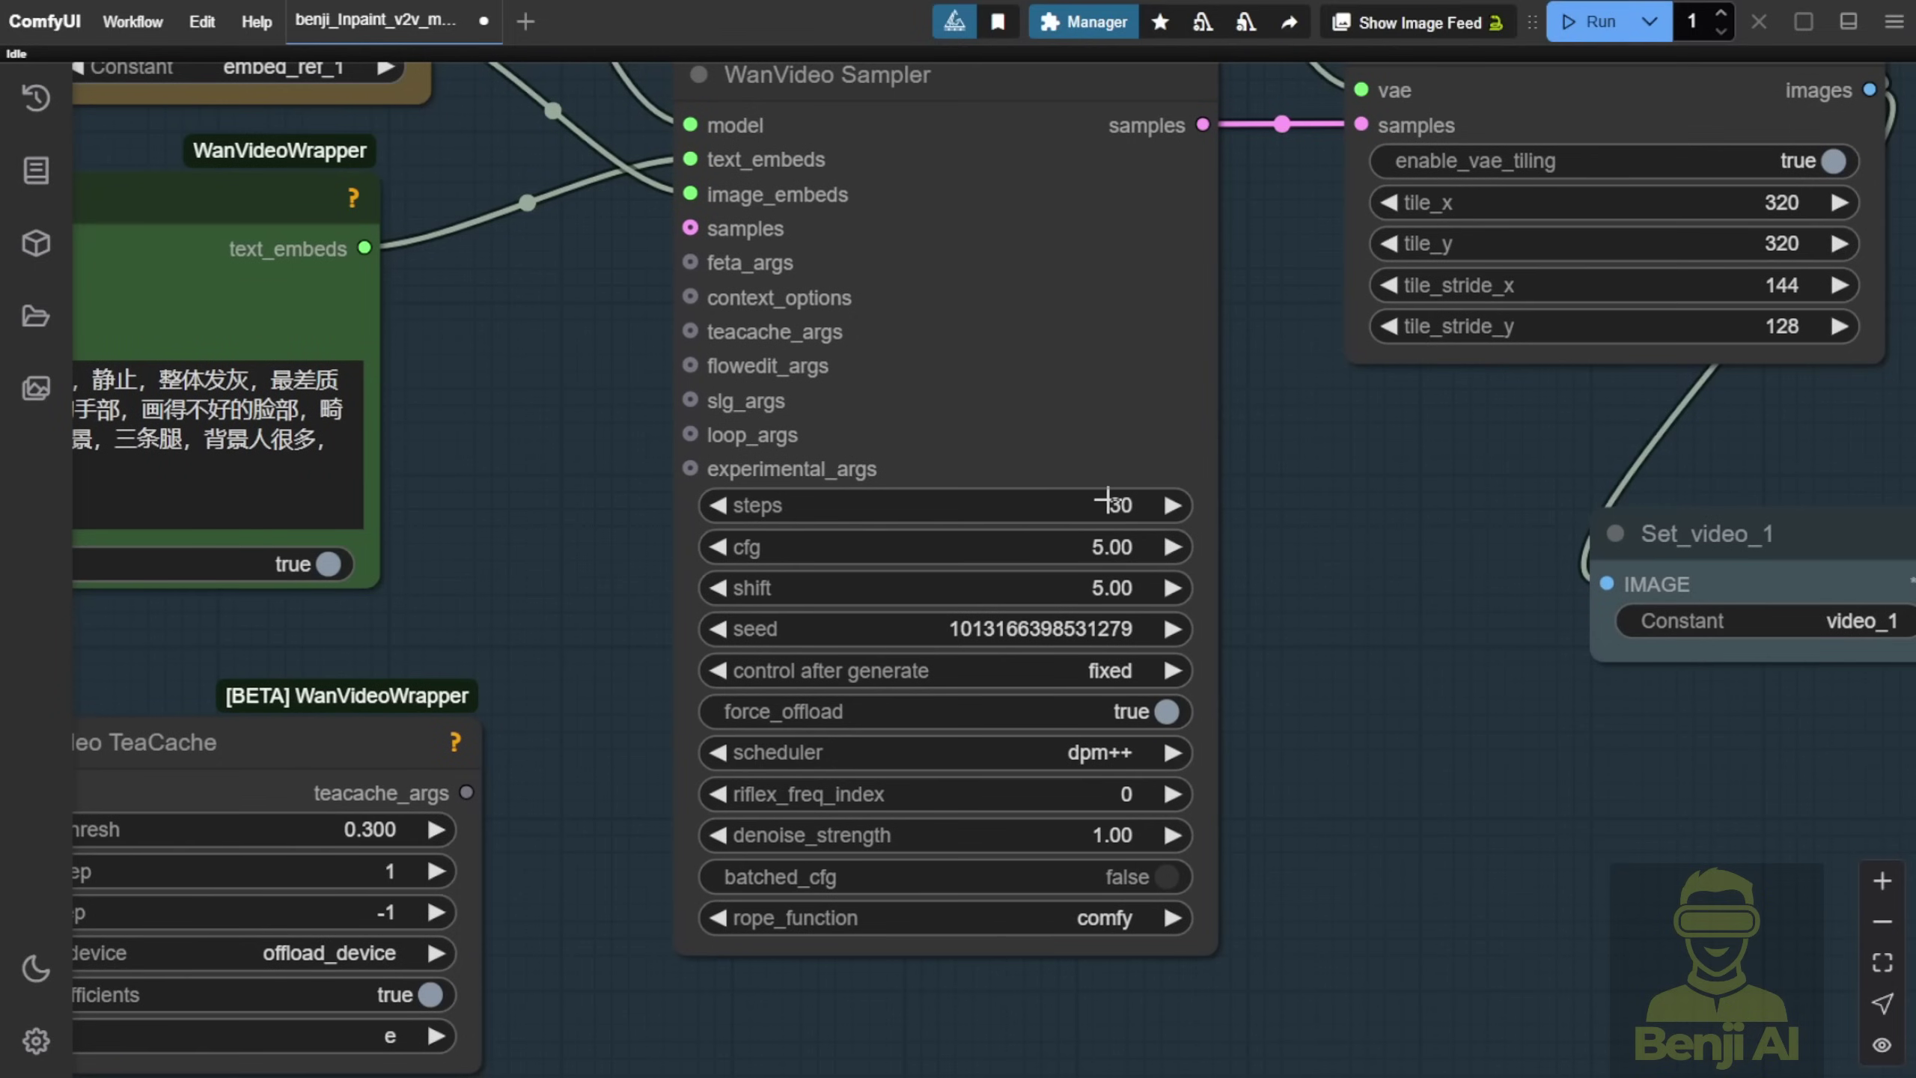
left_click(1049, 506)
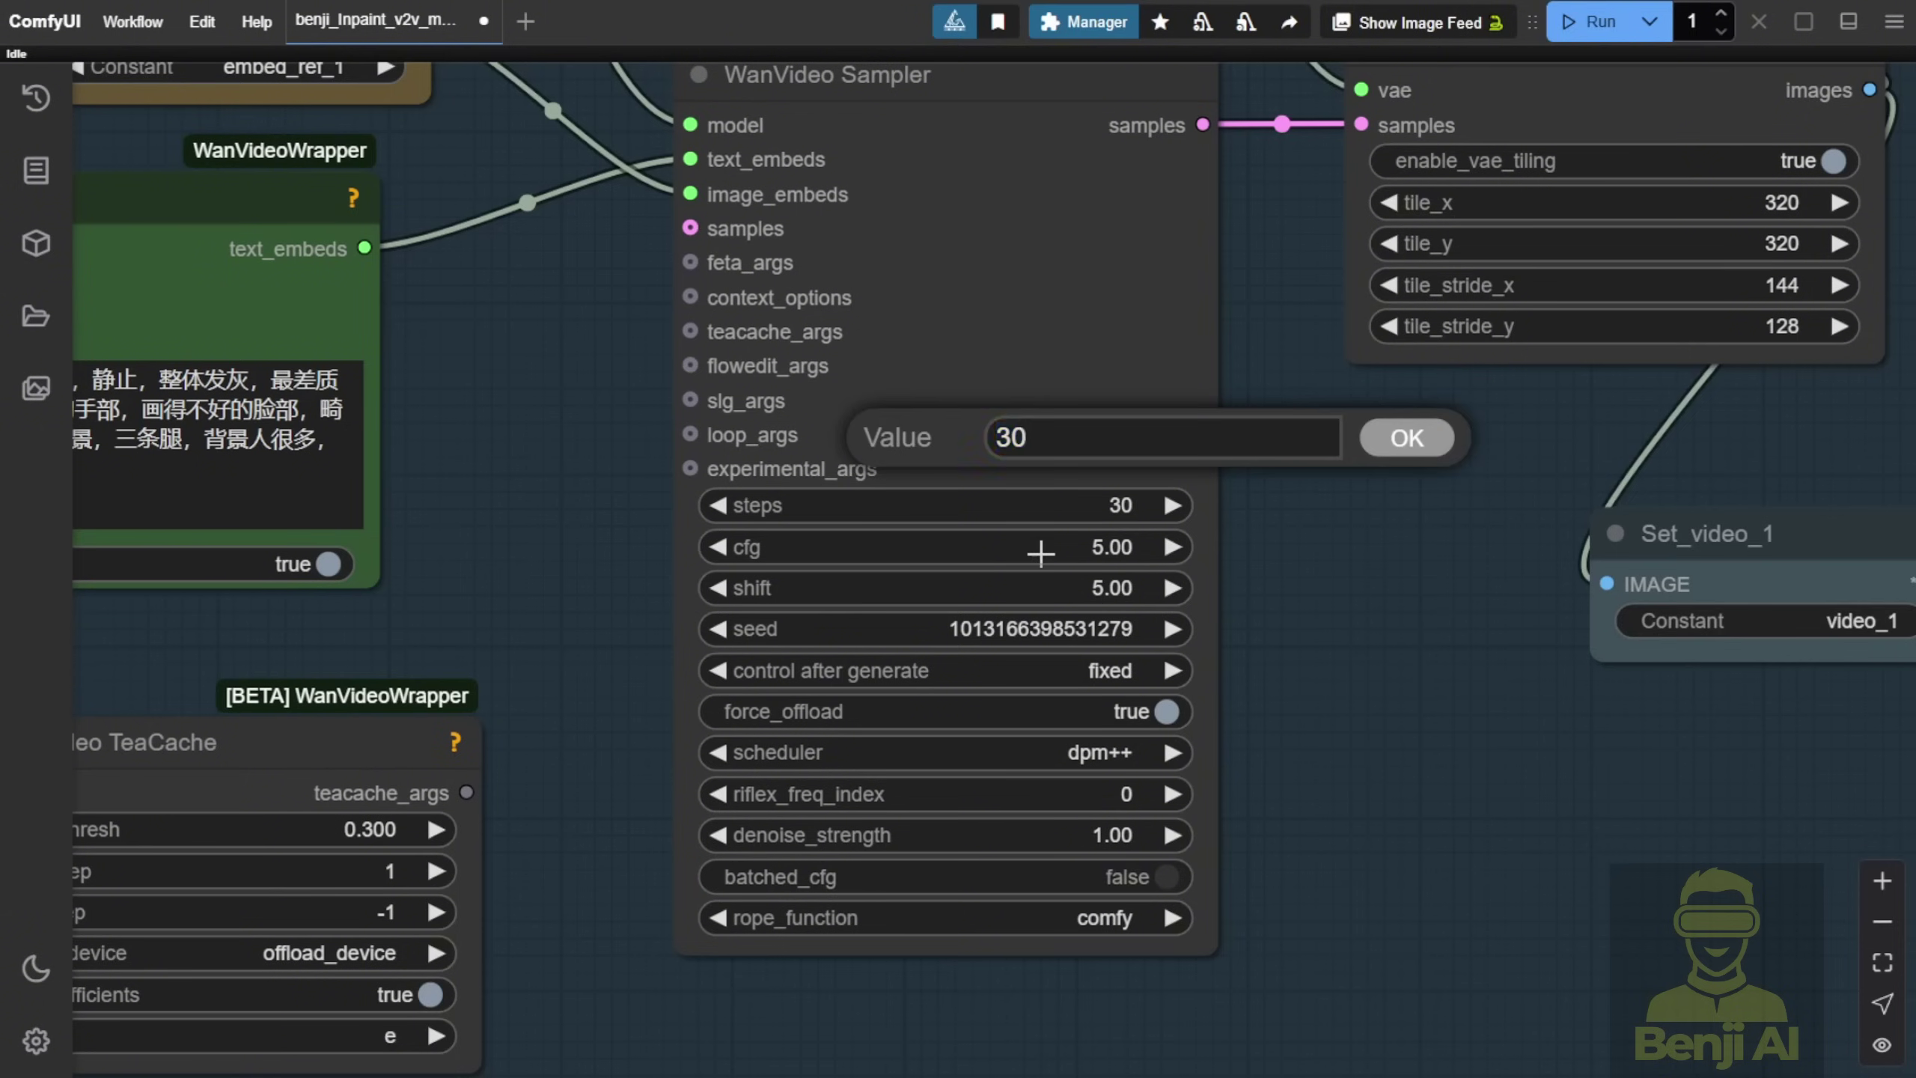
key("Return")
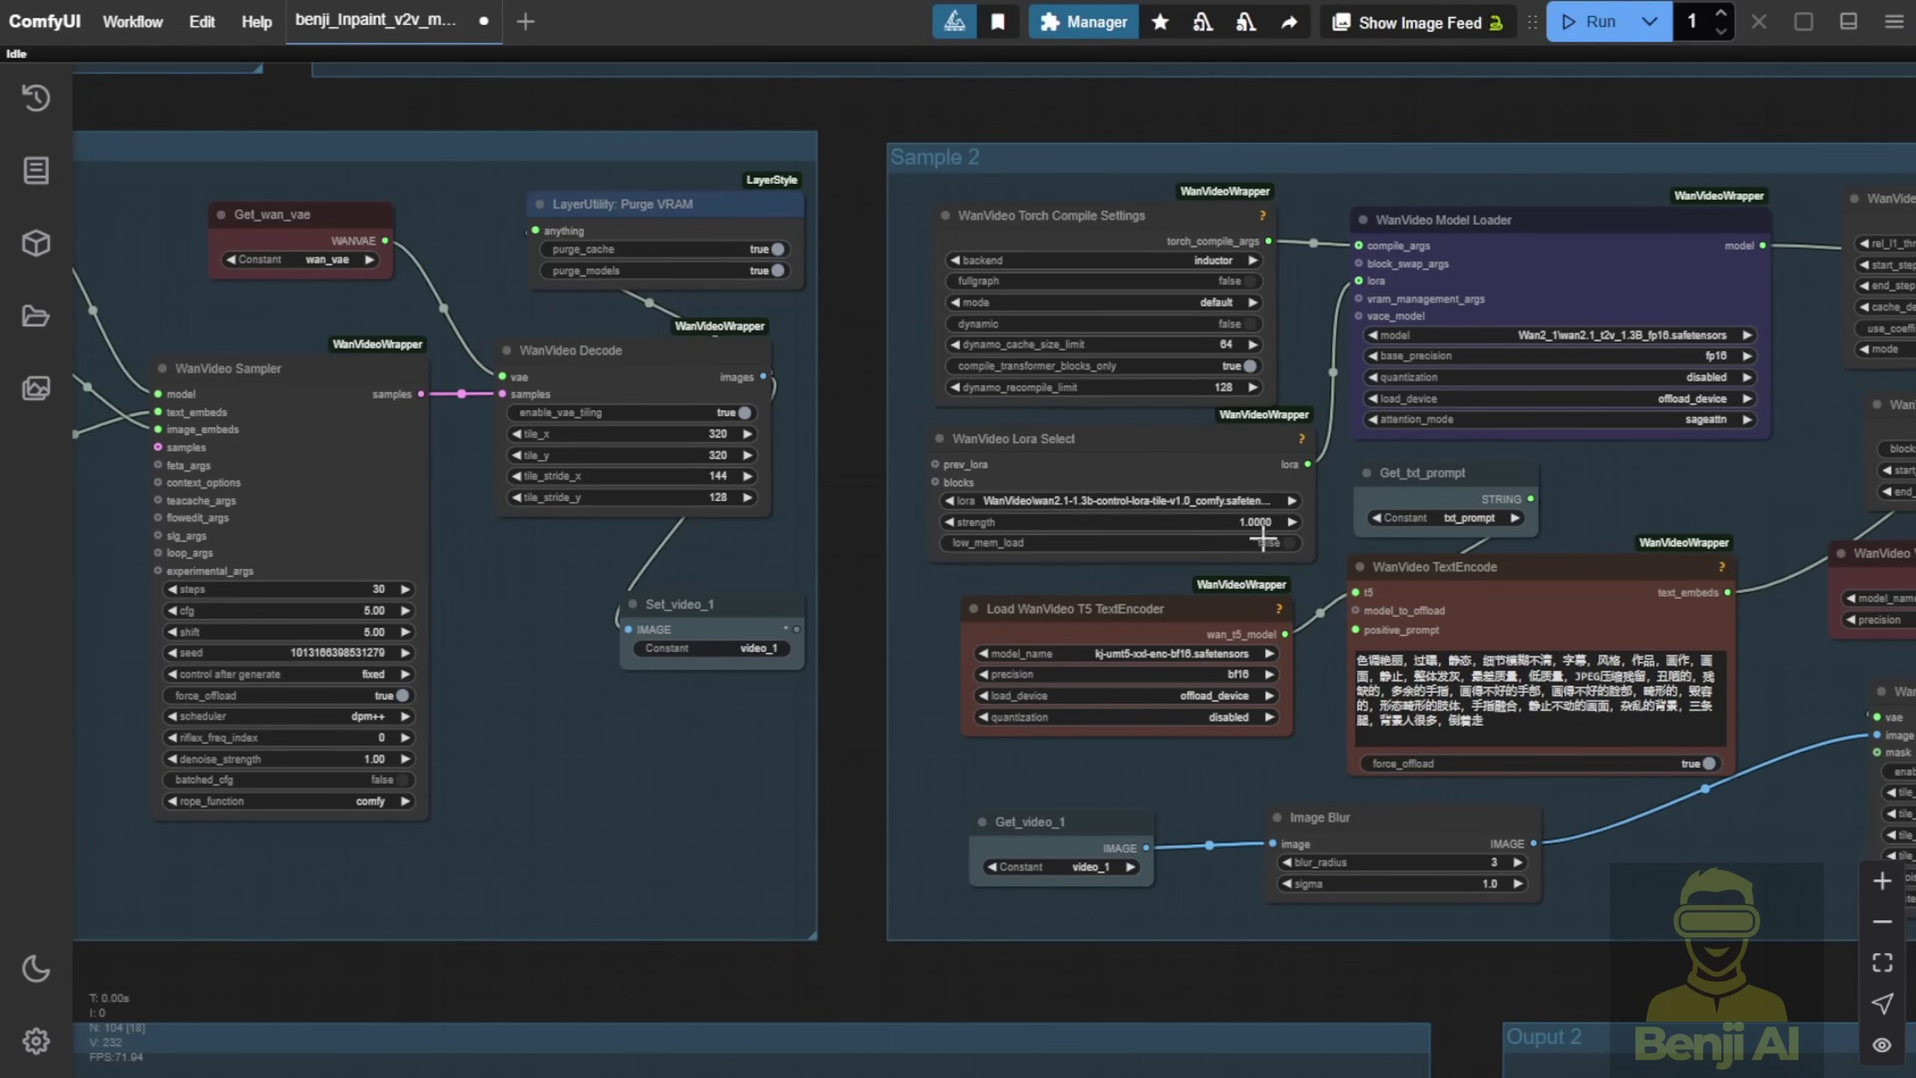
Nudge the Sample 2 WanVideo TextEncode and Get_txt_prompt nodes slightly right
left_click_drag(1608, 850, 1303, 858)
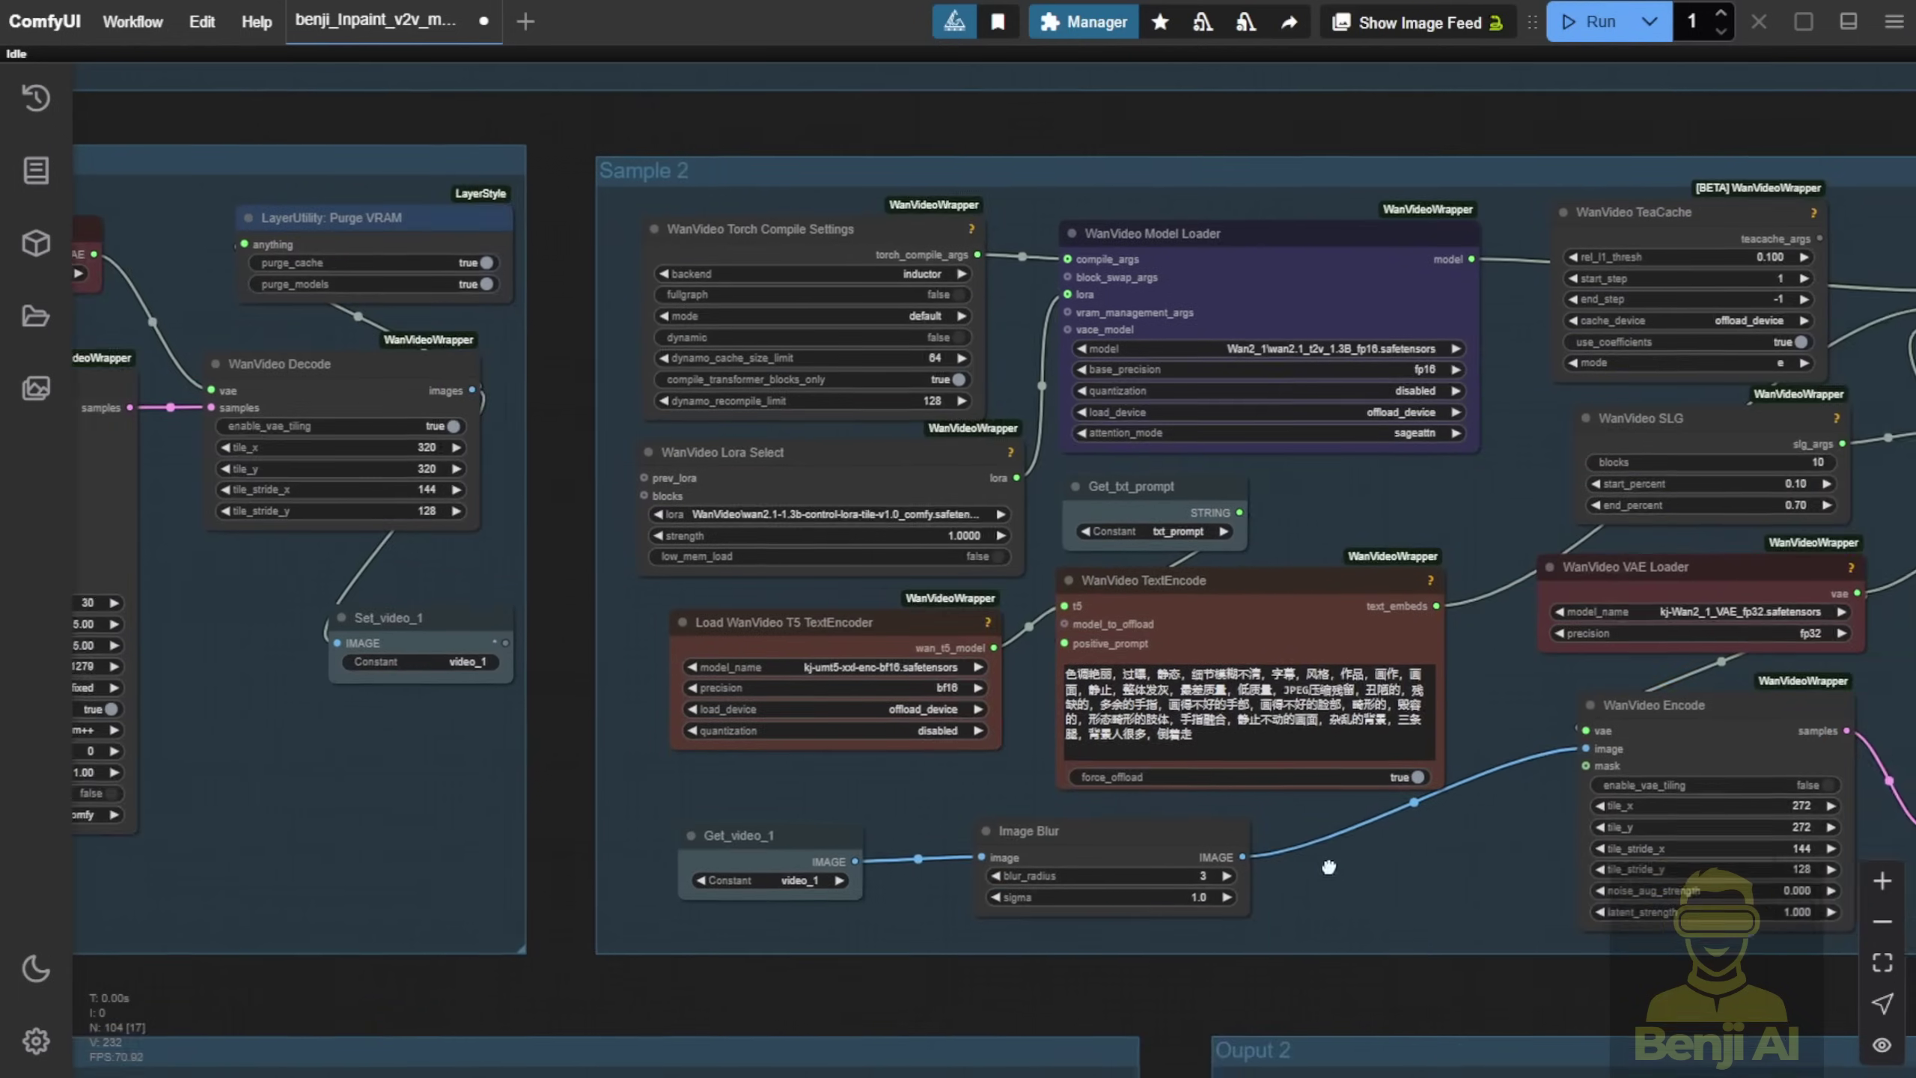
scroll(896, 592, "up", 3)
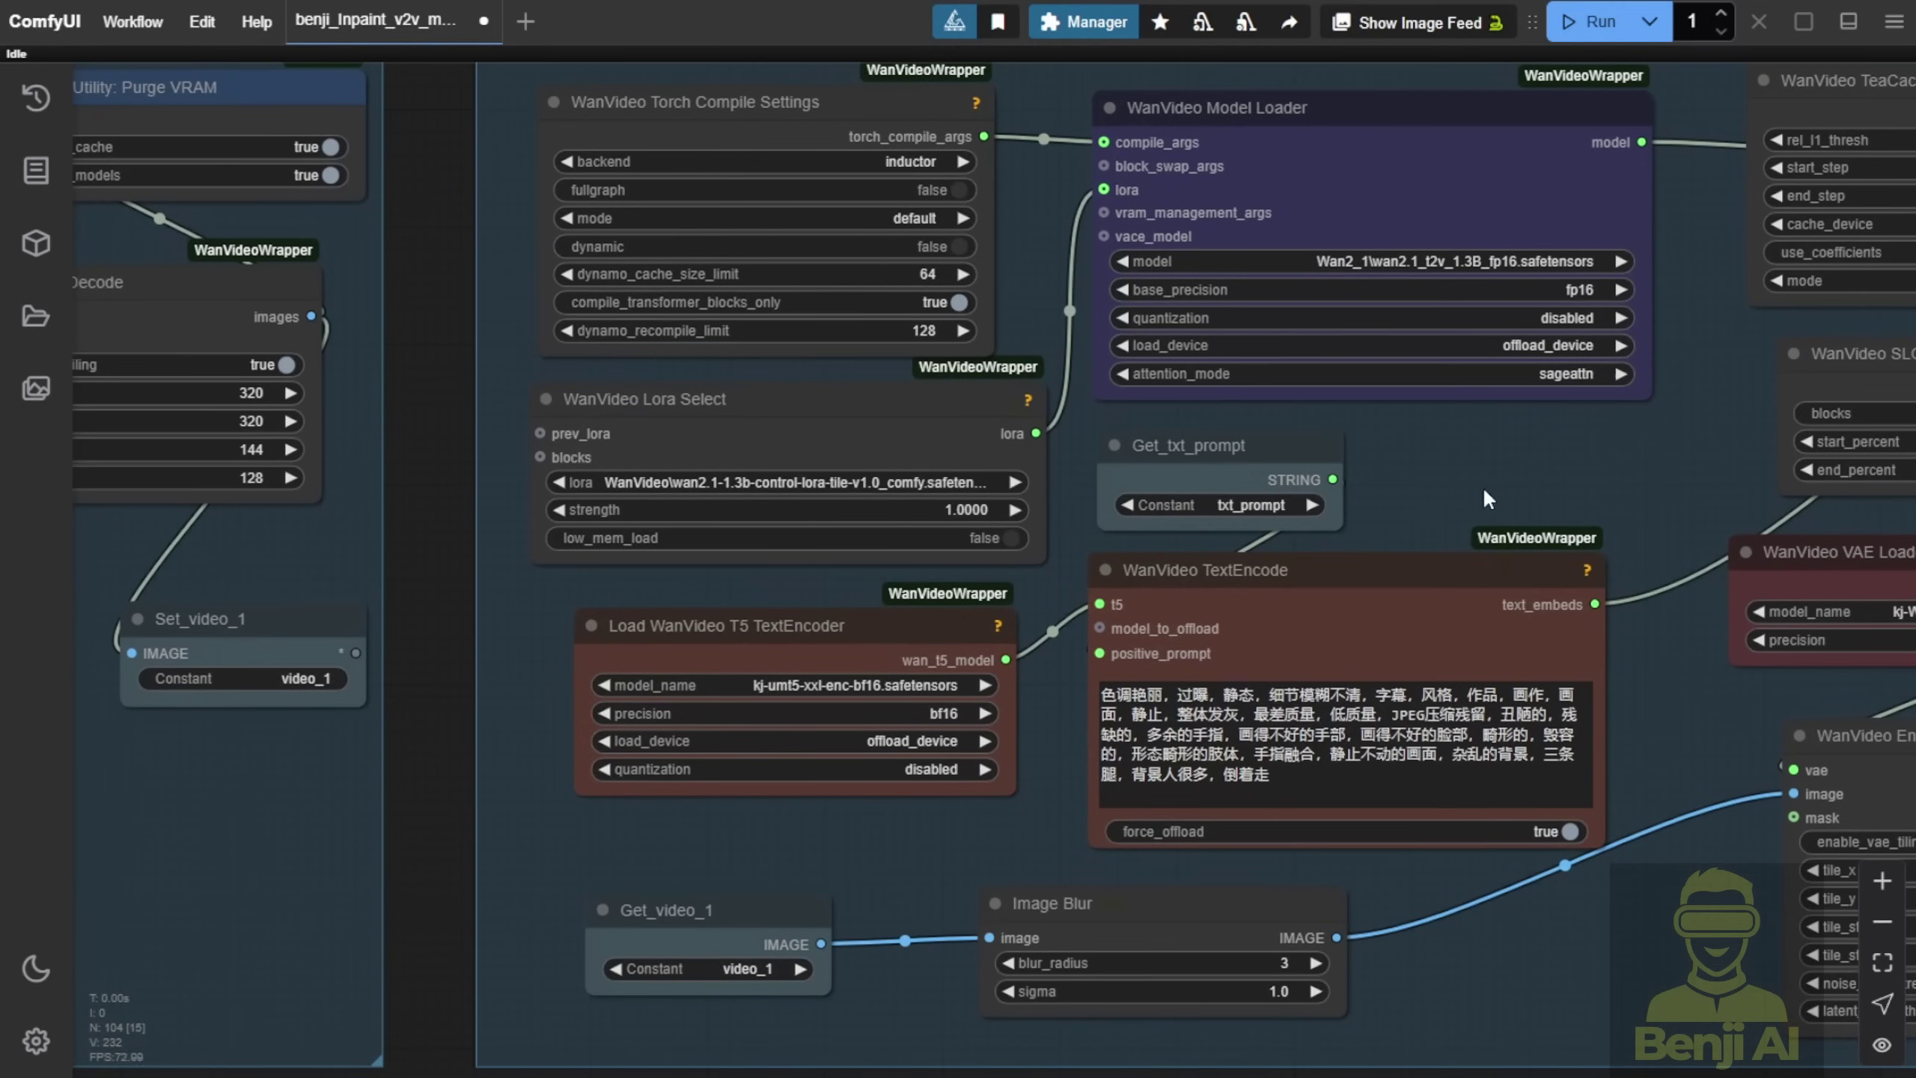
left_click_drag(1484, 499, 1136, 450)
left_click_drag(998, 531, 1089, 538)
left_click_drag(837, 422, 895, 428)
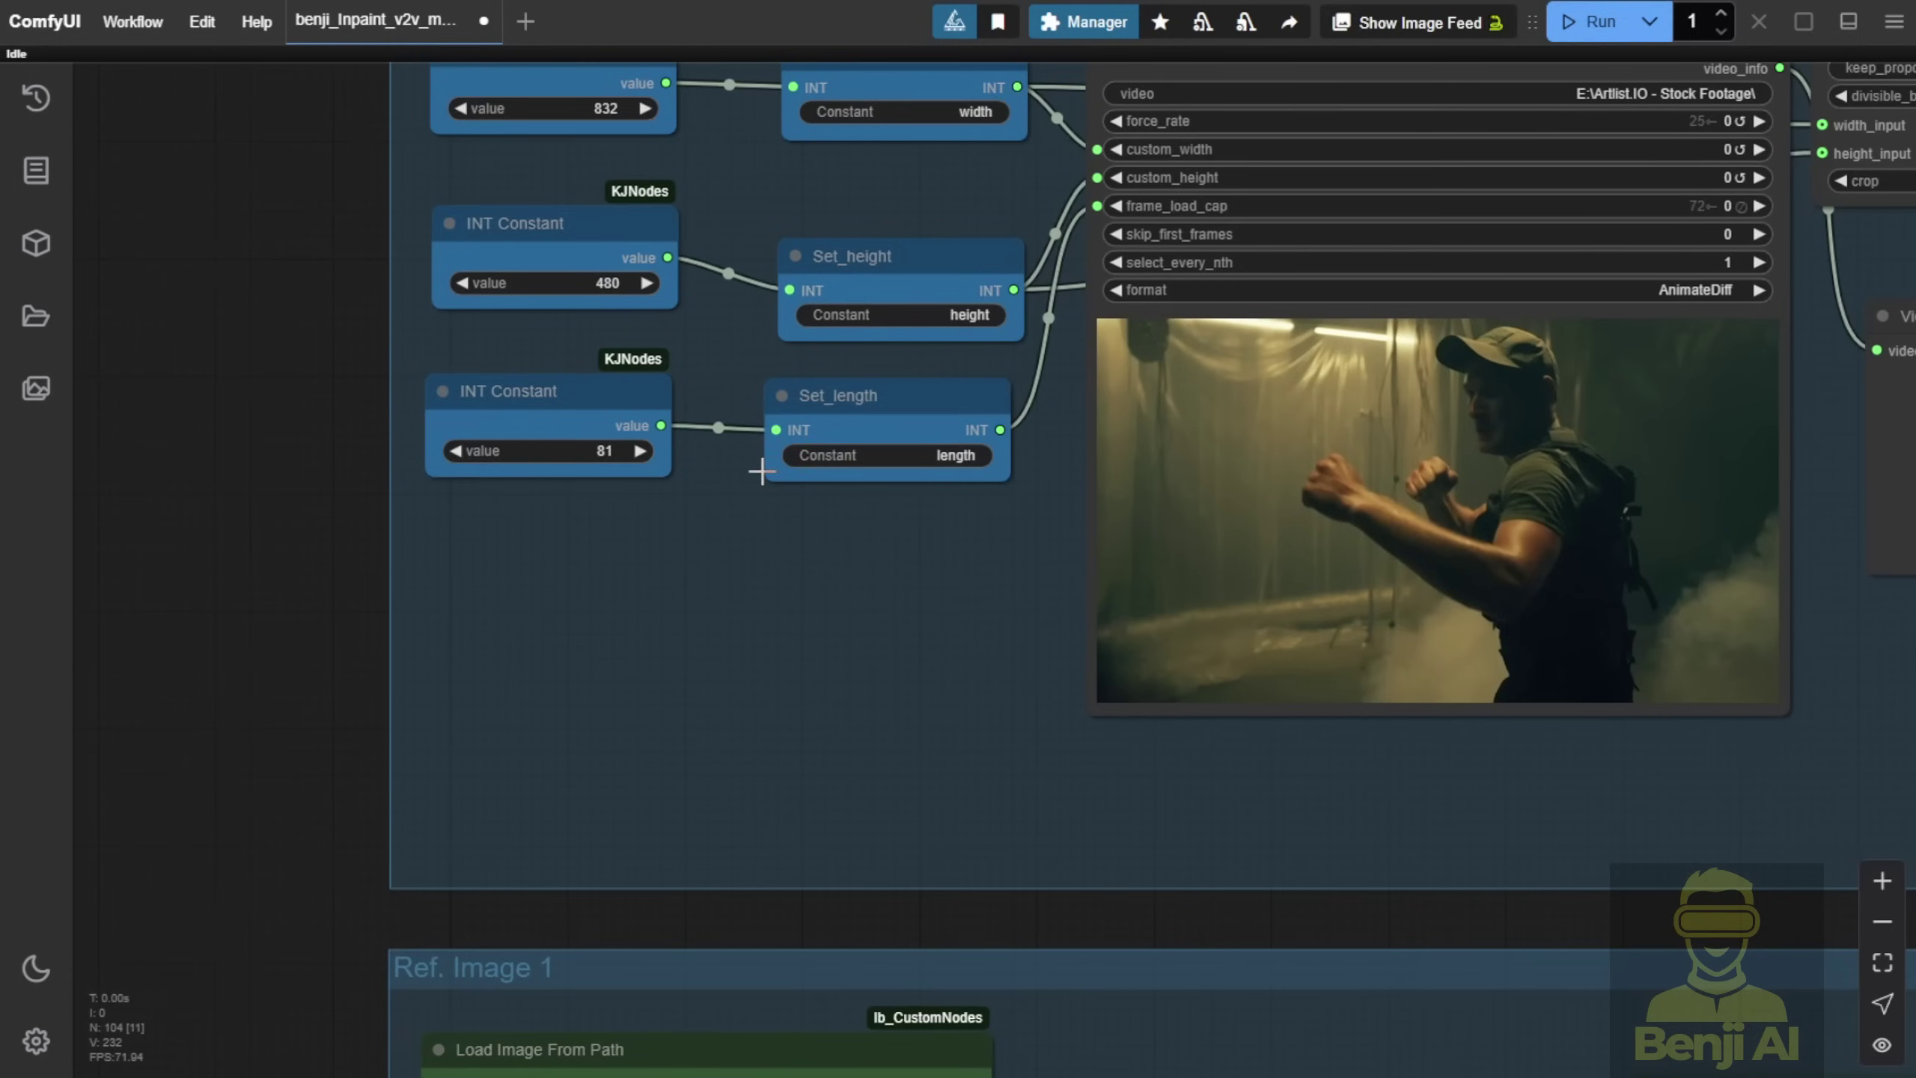
Select Set_height in the Source Video Loader group and queue the full workflow run
left_click_drag(762, 472, 743, 685)
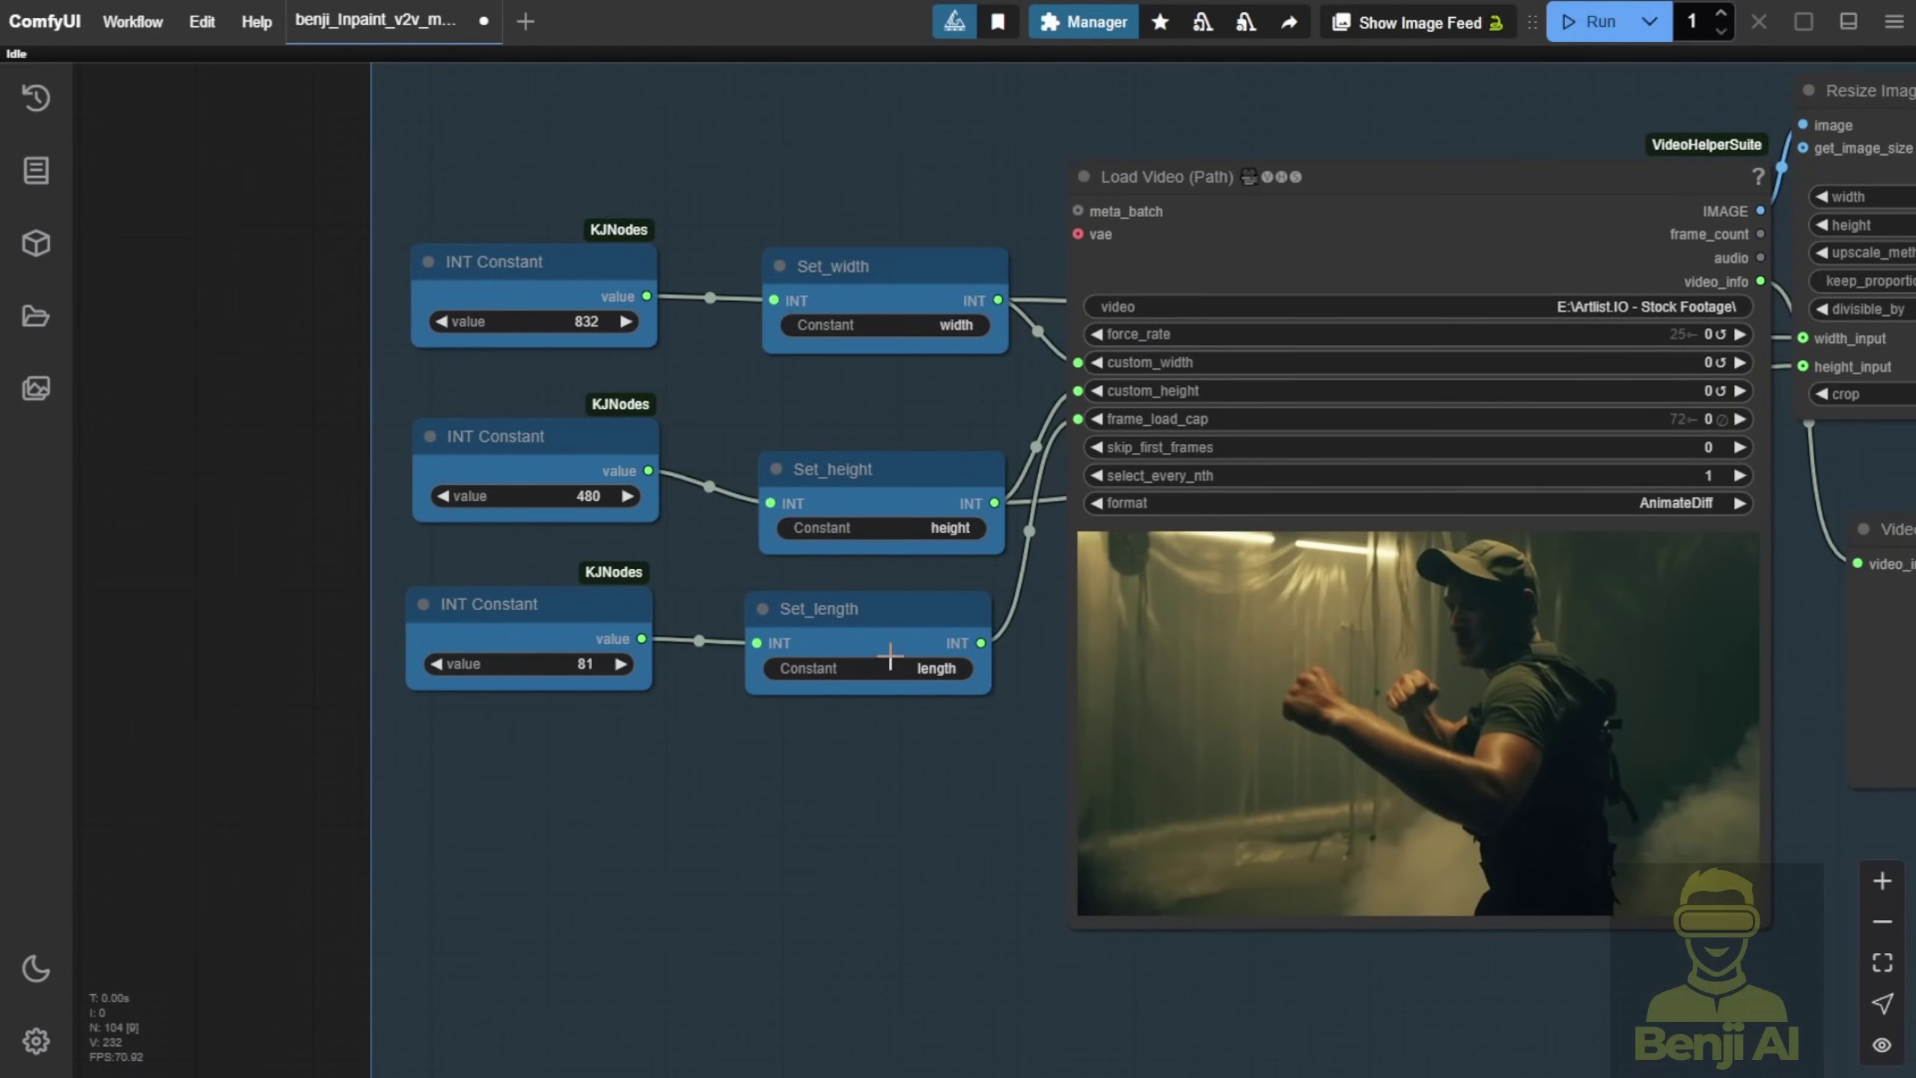
left_click(852, 461)
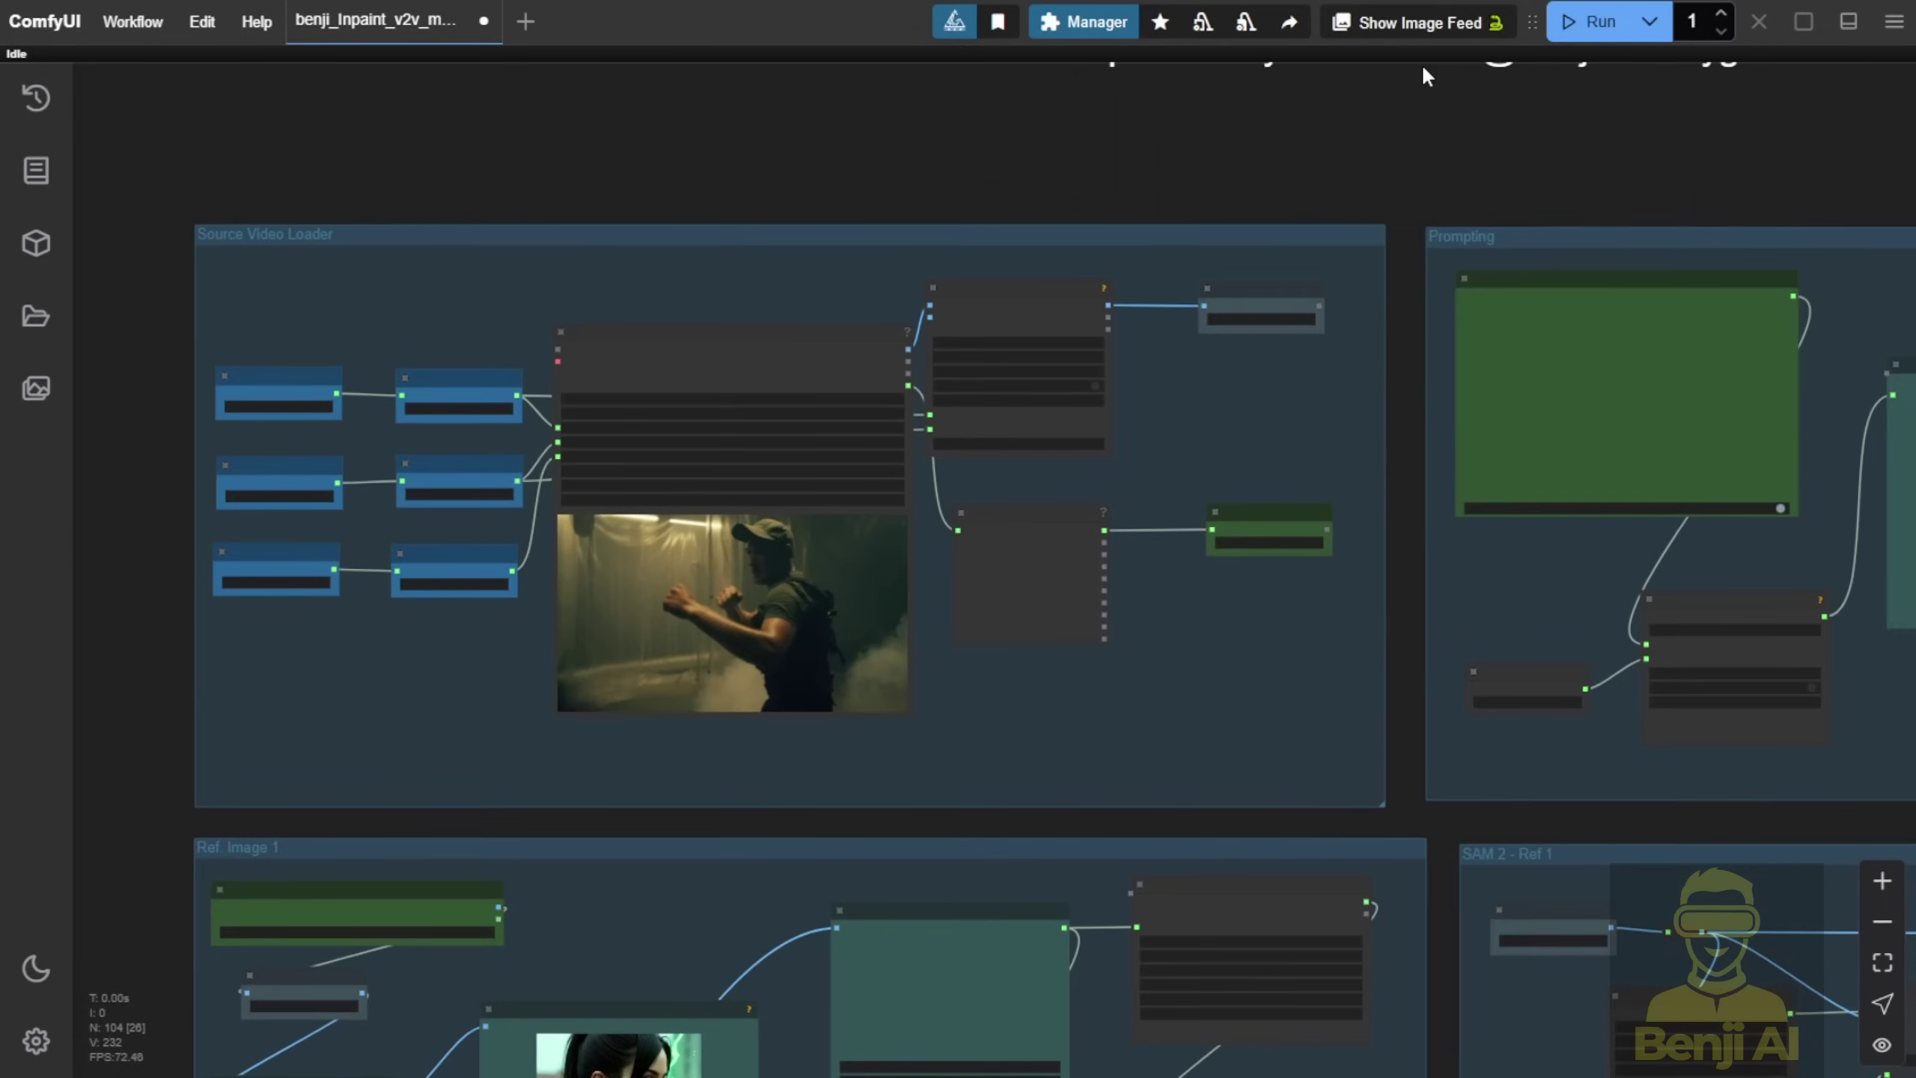
left_click(1588, 22)
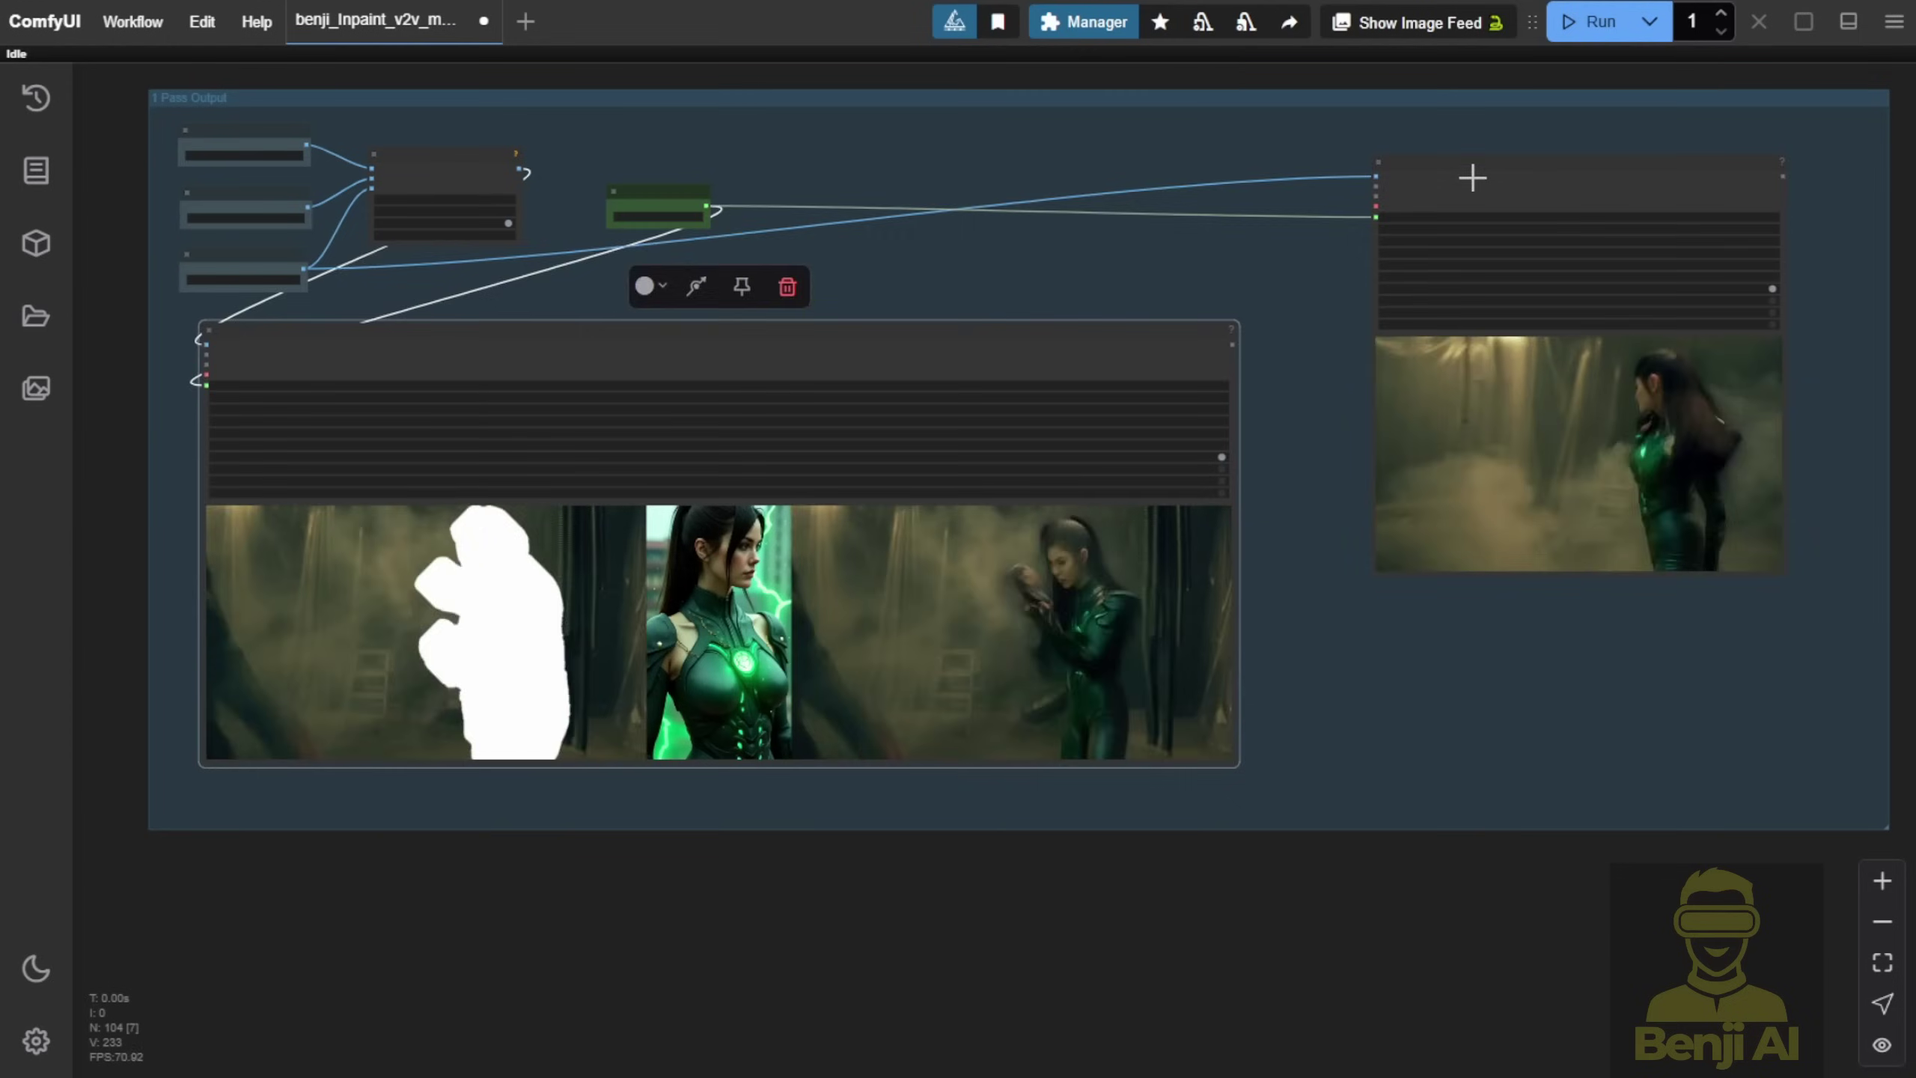
Zoom into the 1 Pass Output group and resume the paused Video Combine preview
left_click(1432, 200)
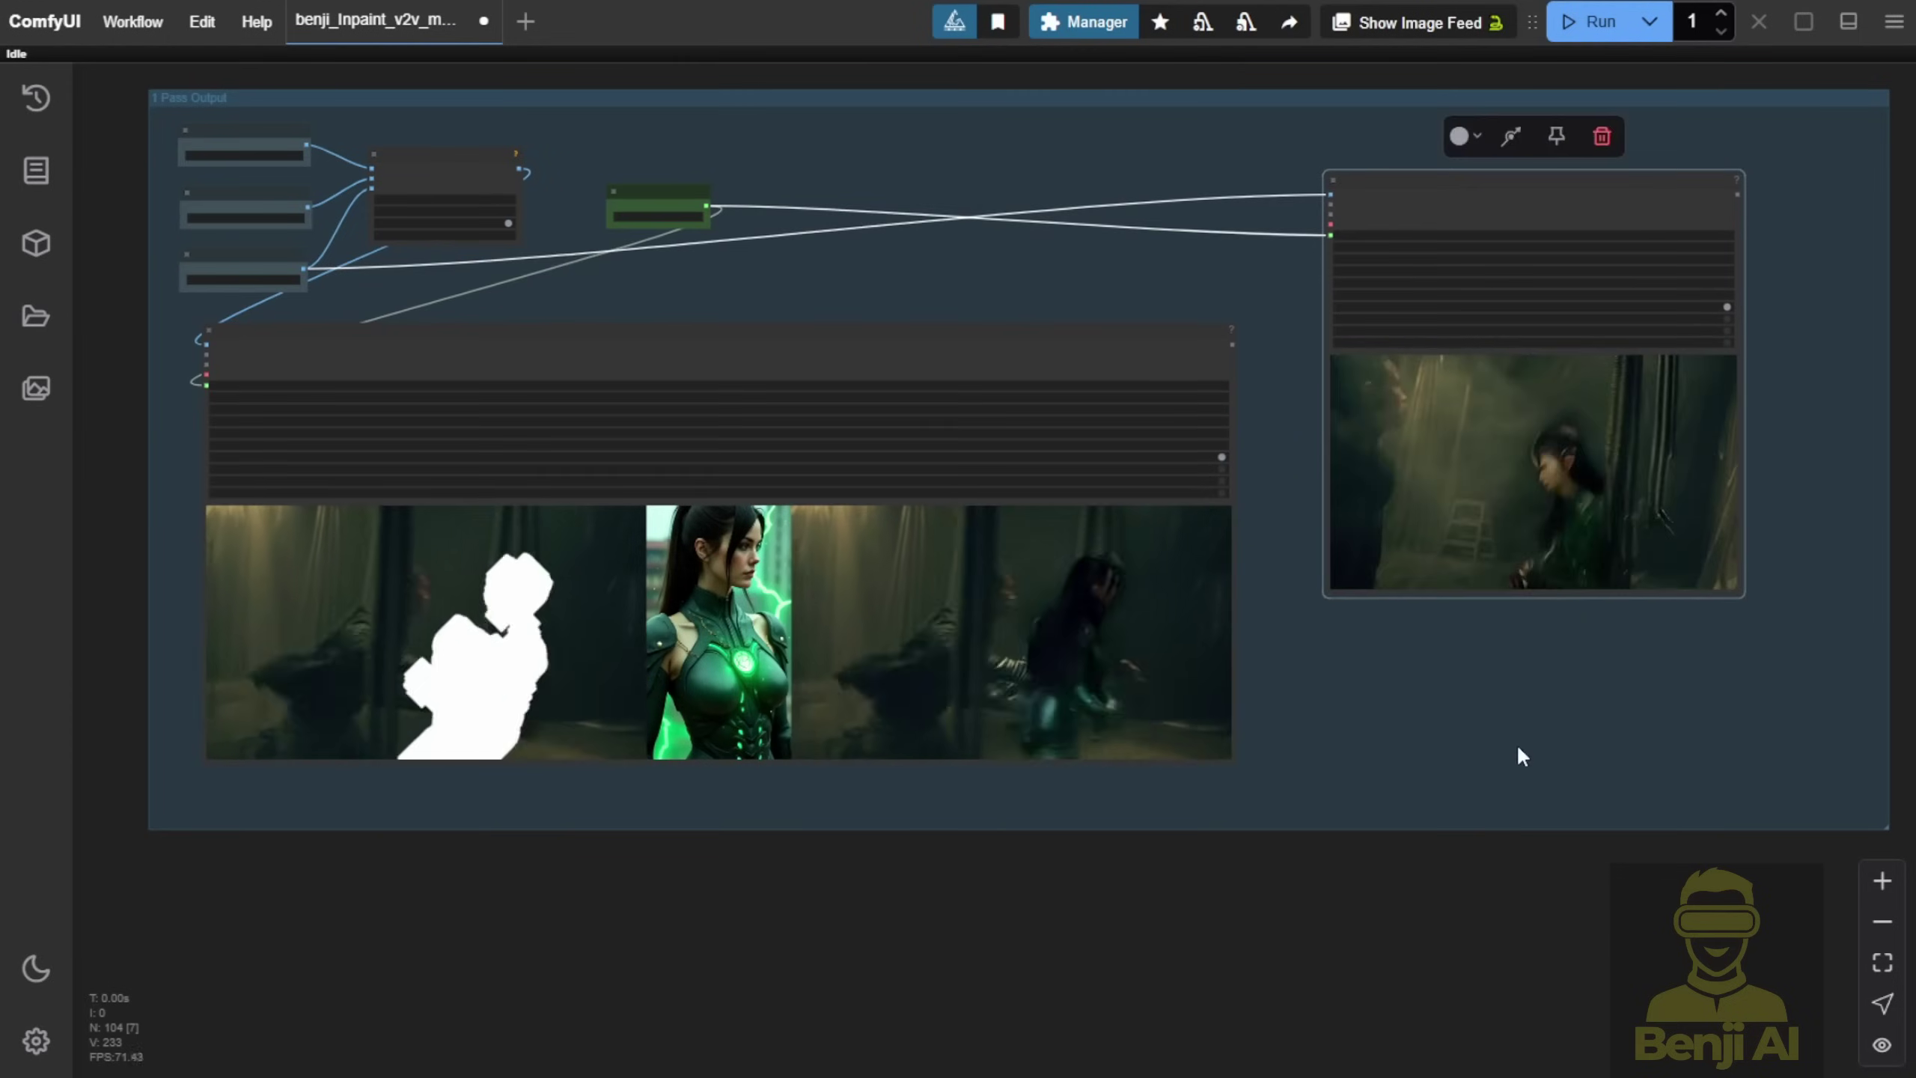
left_click_drag(1742, 604, 1180, 518)
scroll(1059, 464, "up", 3)
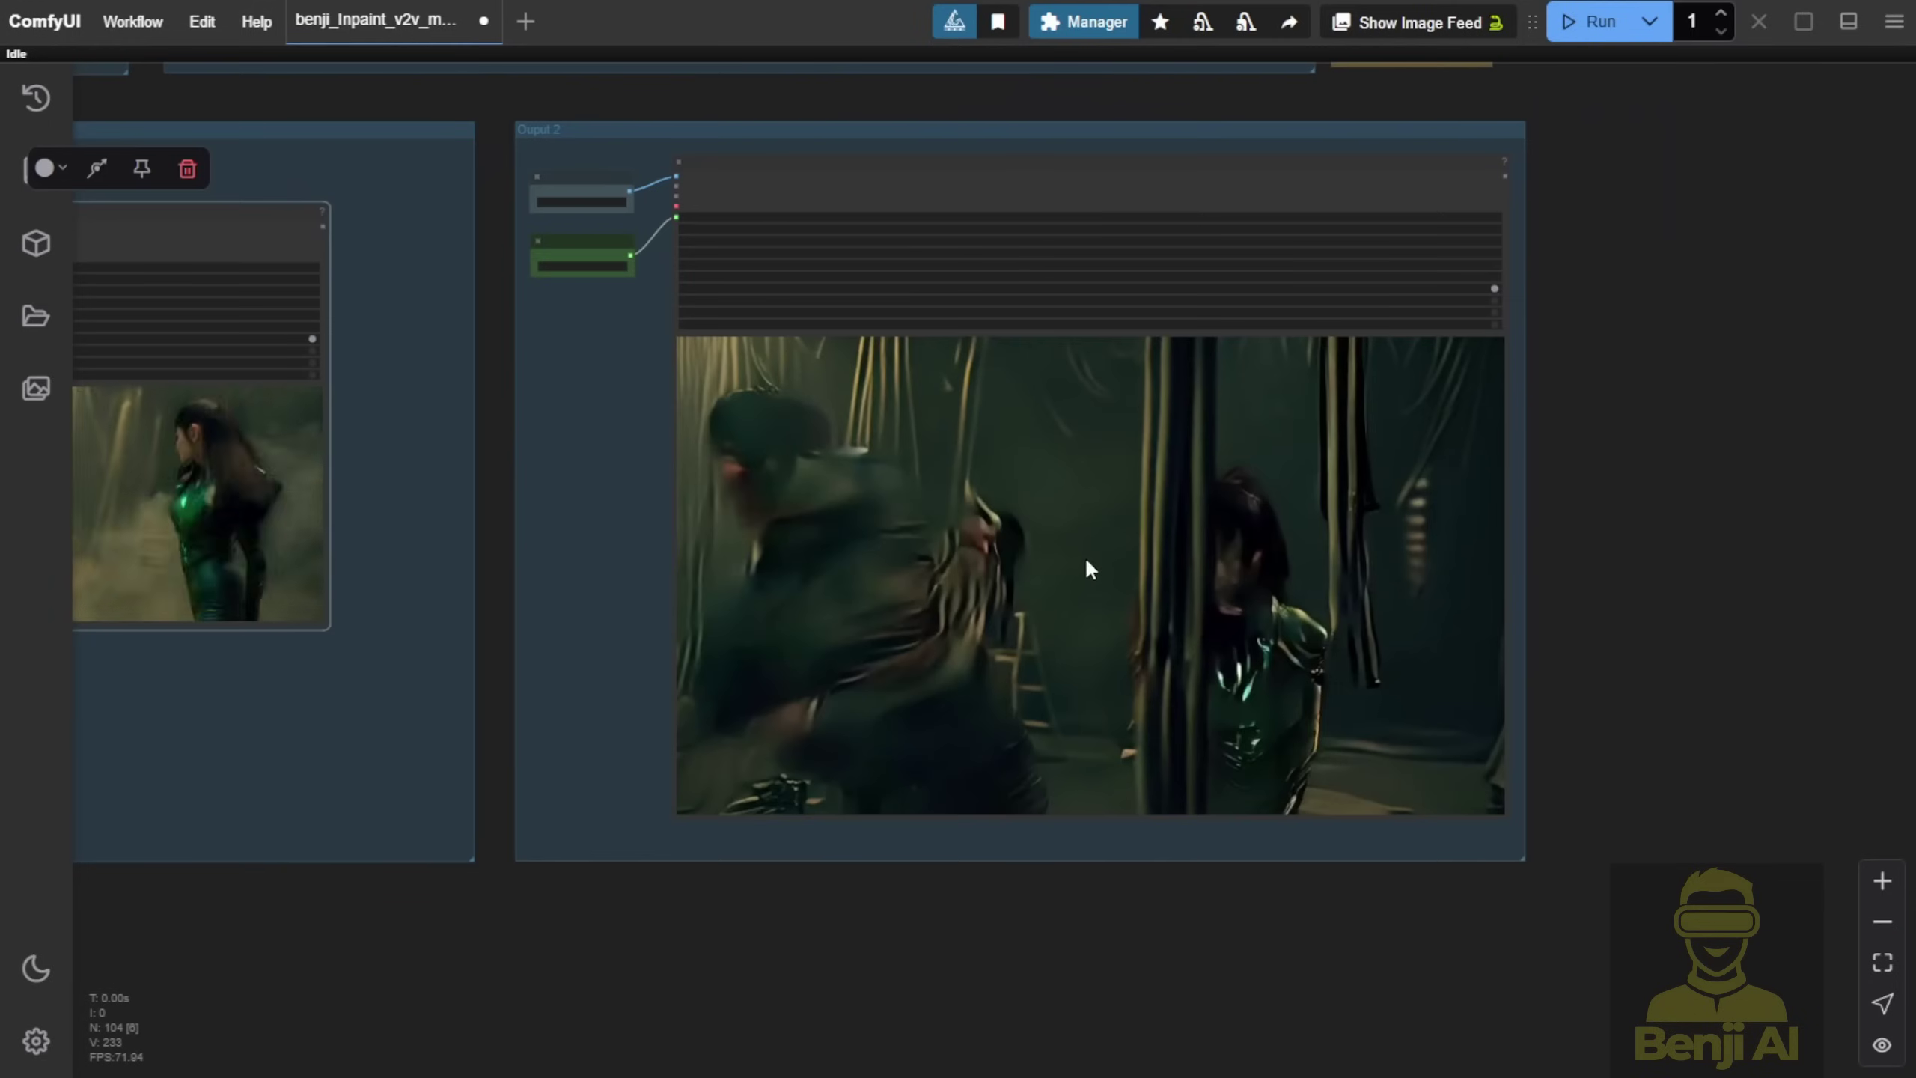
right_click(1084, 558)
left_click(1174, 402)
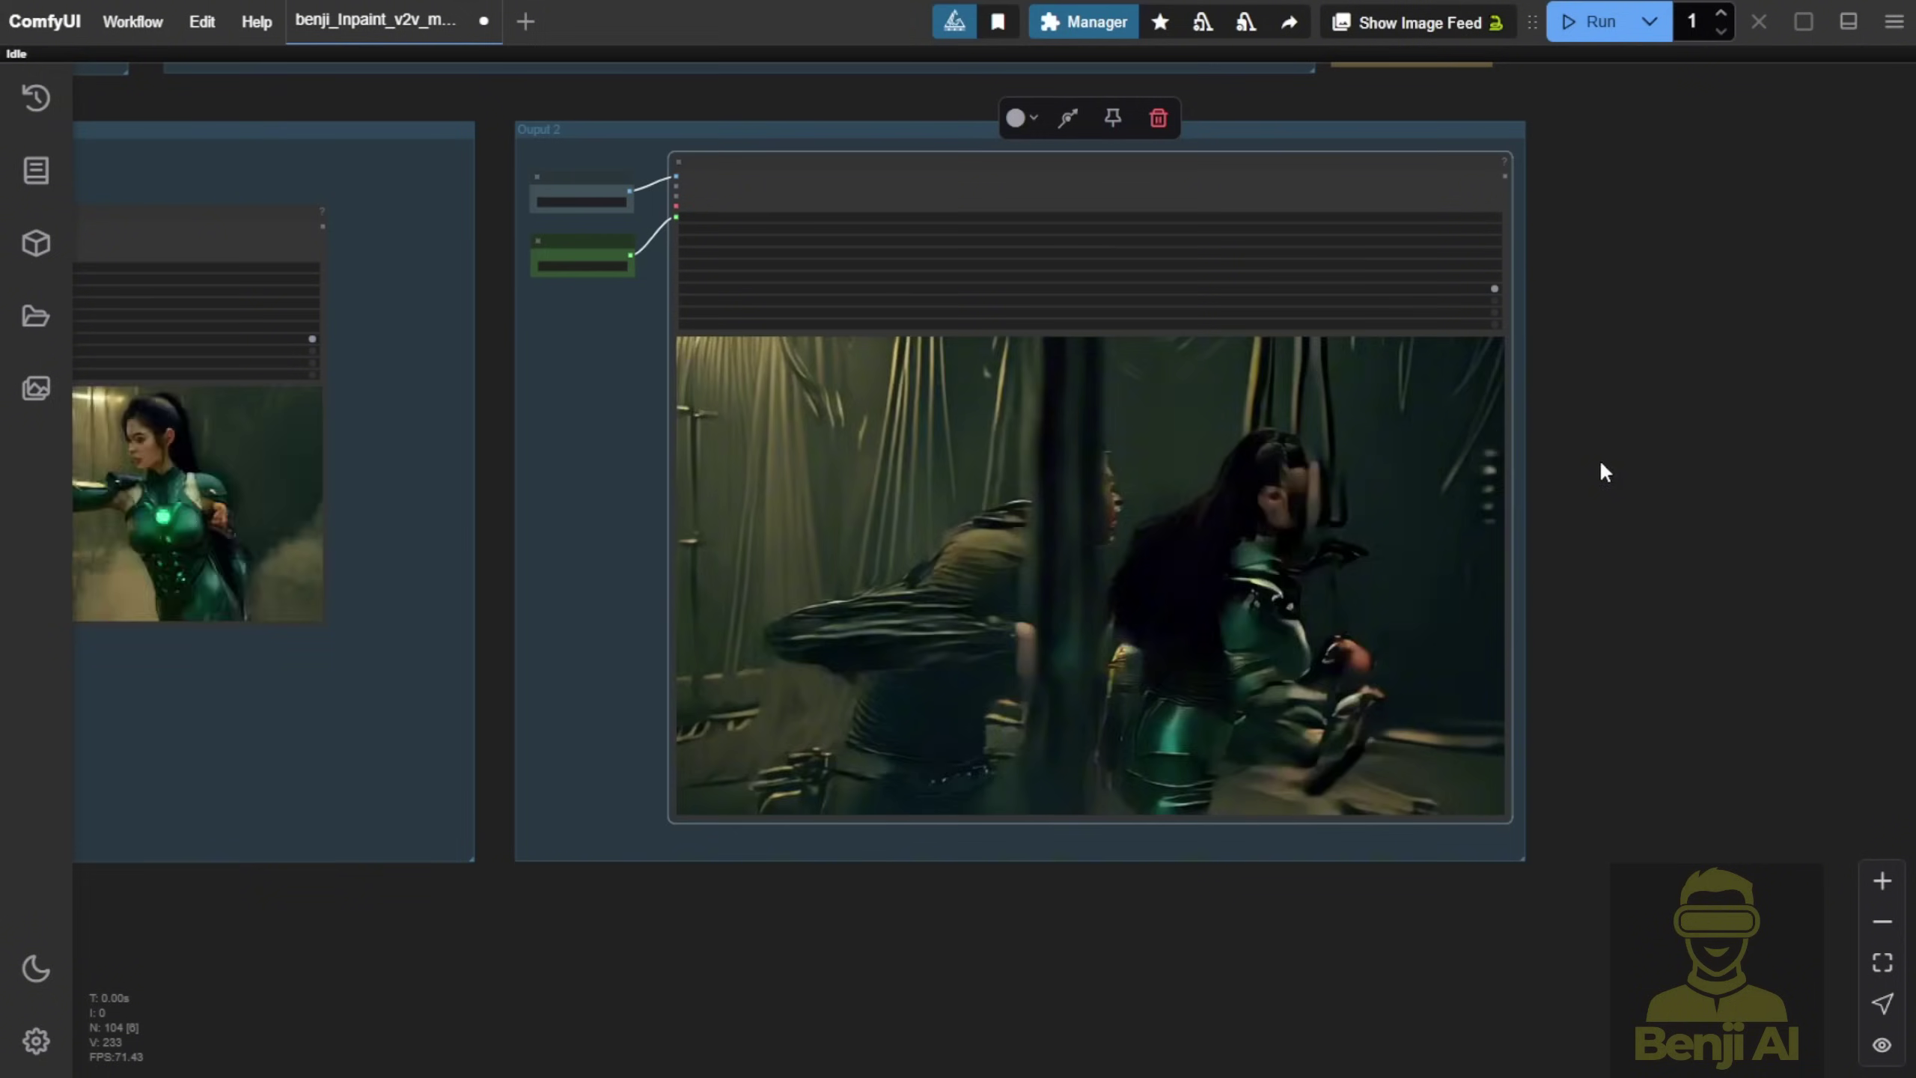
Browse the output groups and open the output video in a full-size preview
scroll(1107, 915, "down", 2)
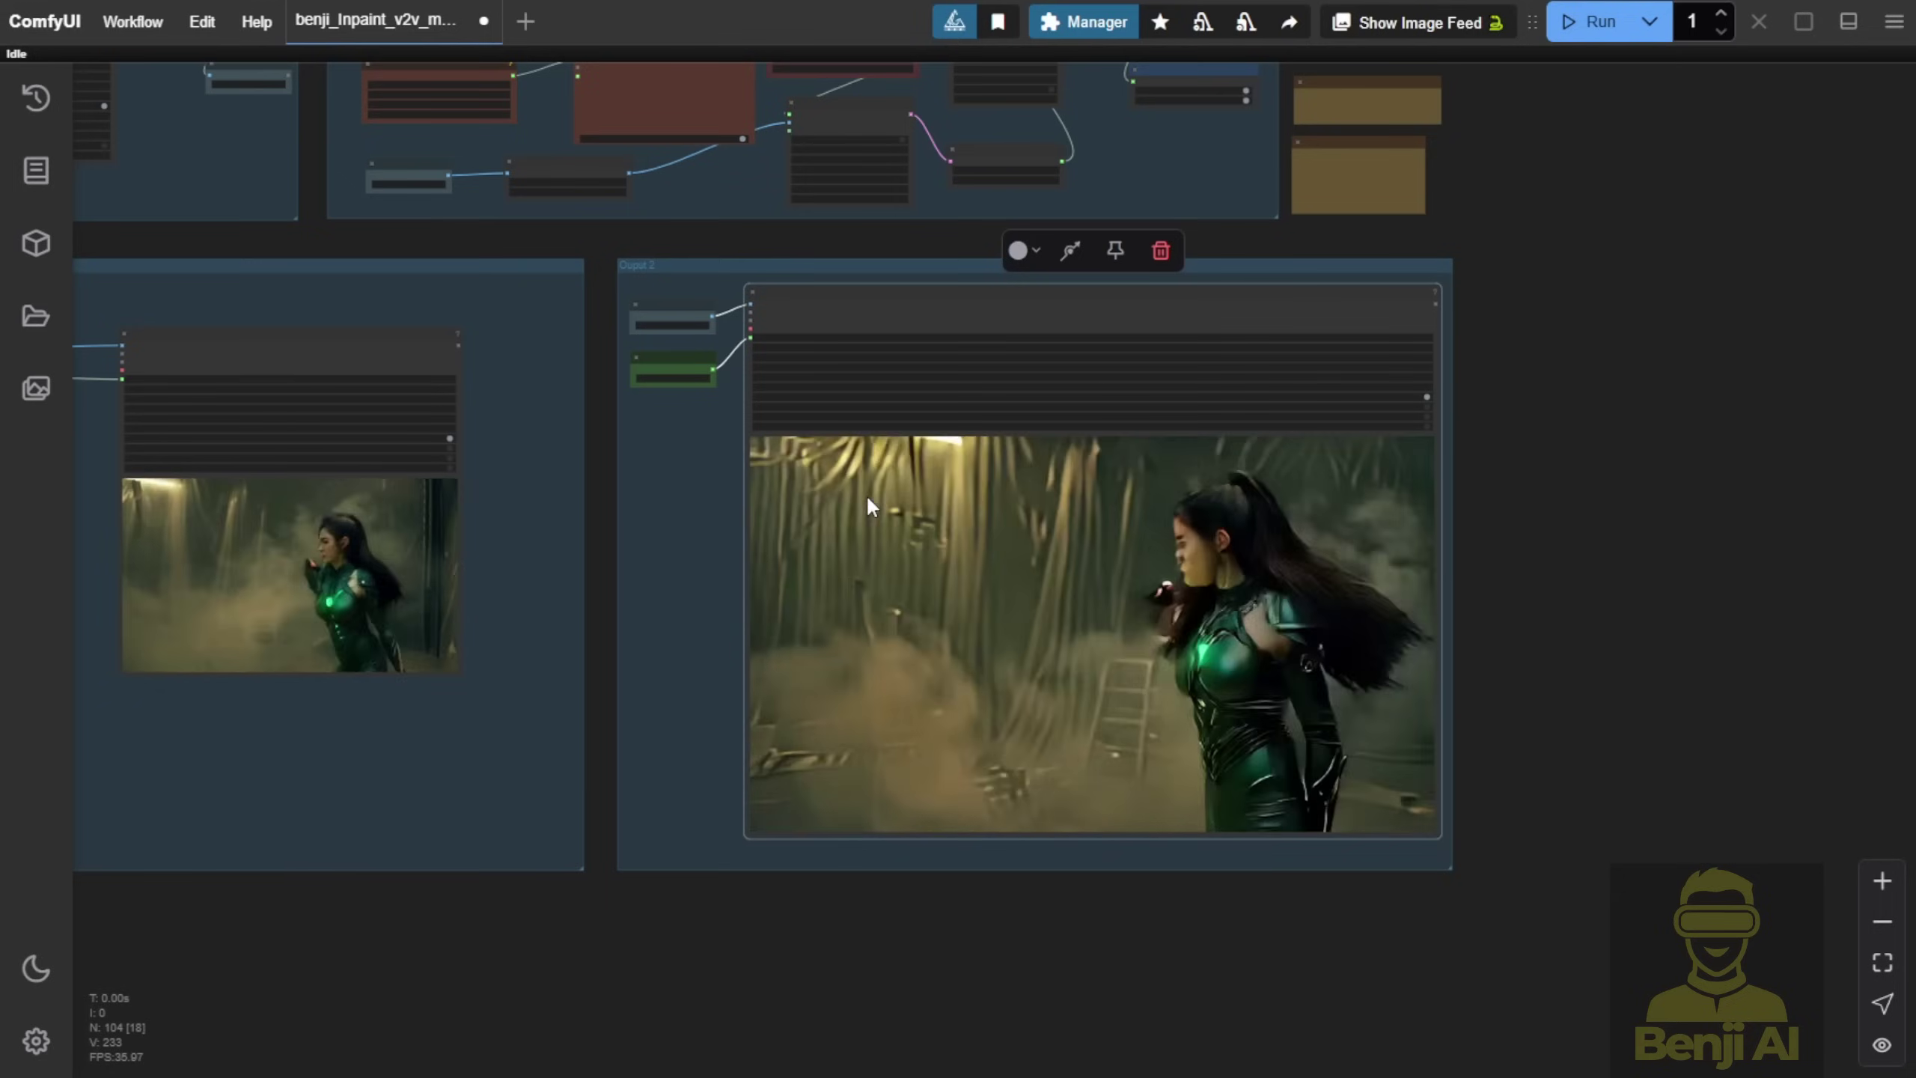
scroll(865, 495, "up", 4)
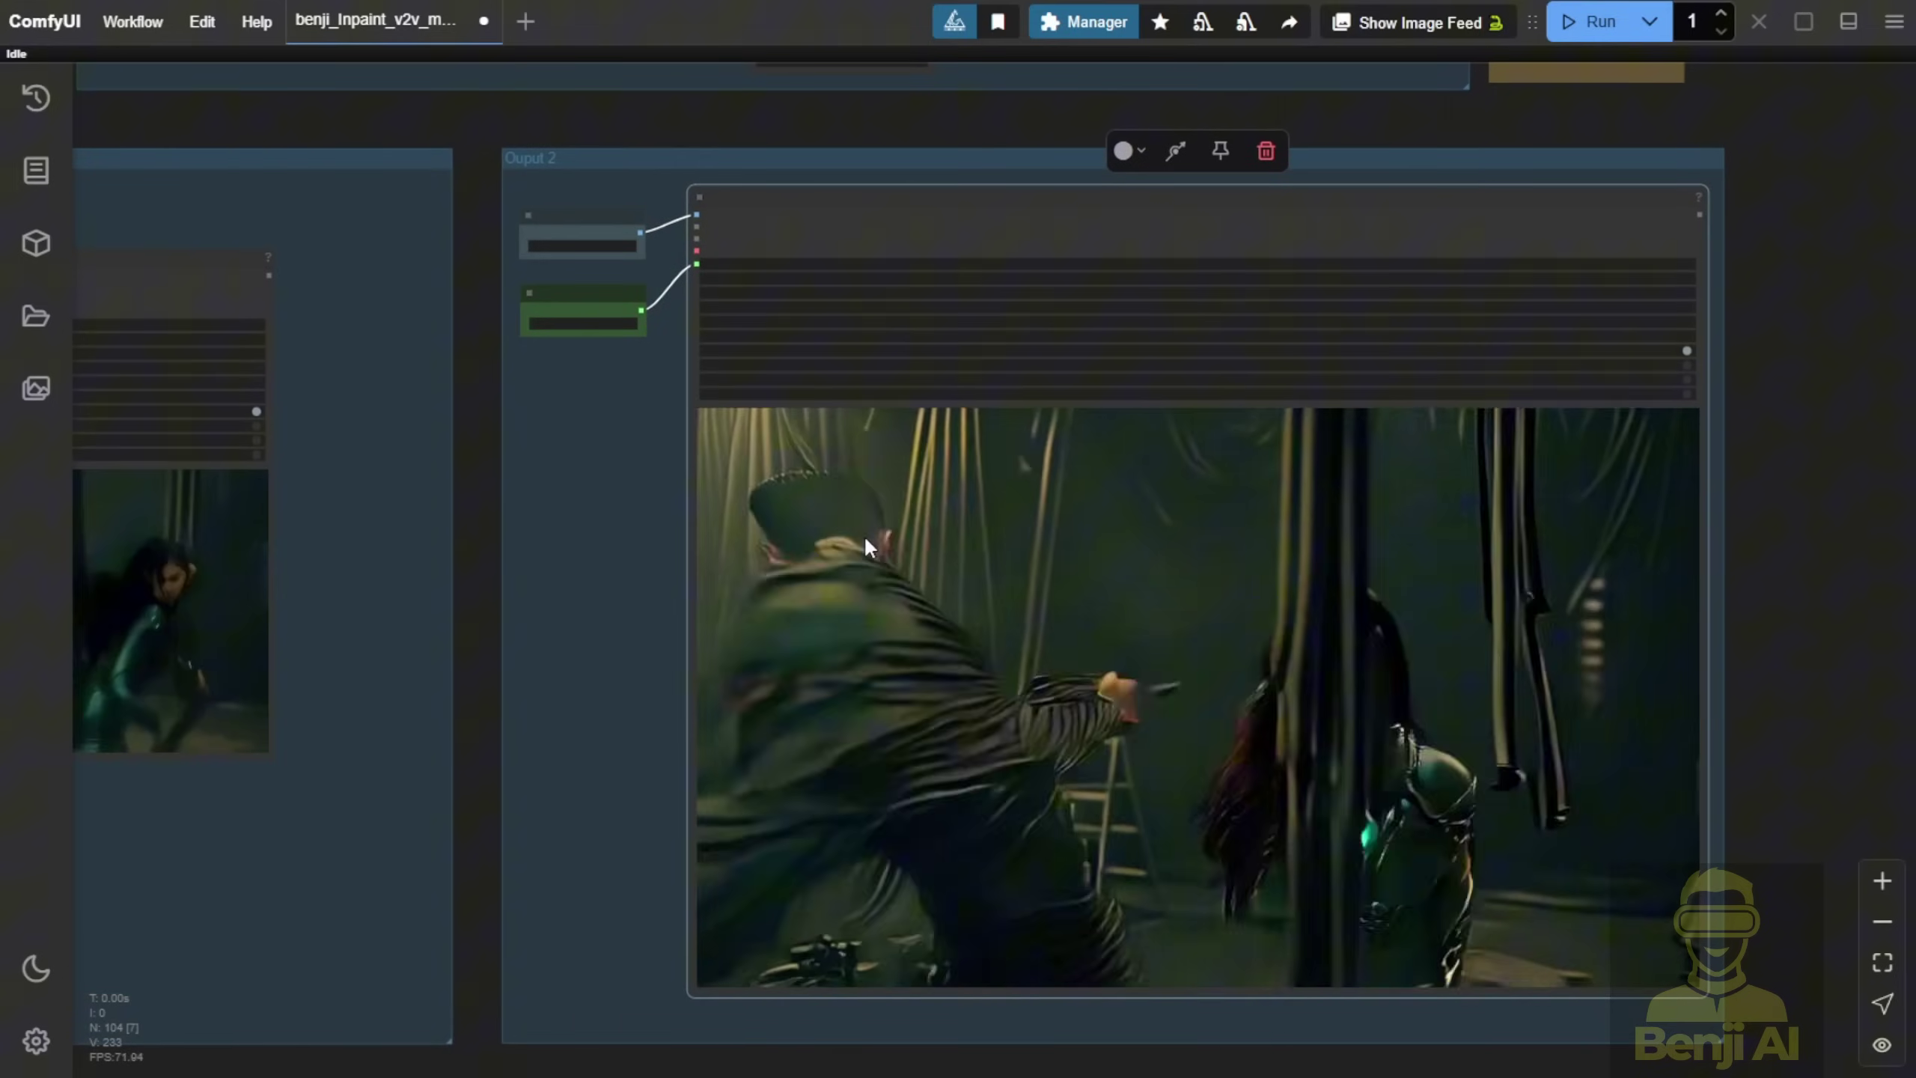
scroll(991, 609, "down", 1)
scroll(991, 608, "down", 1)
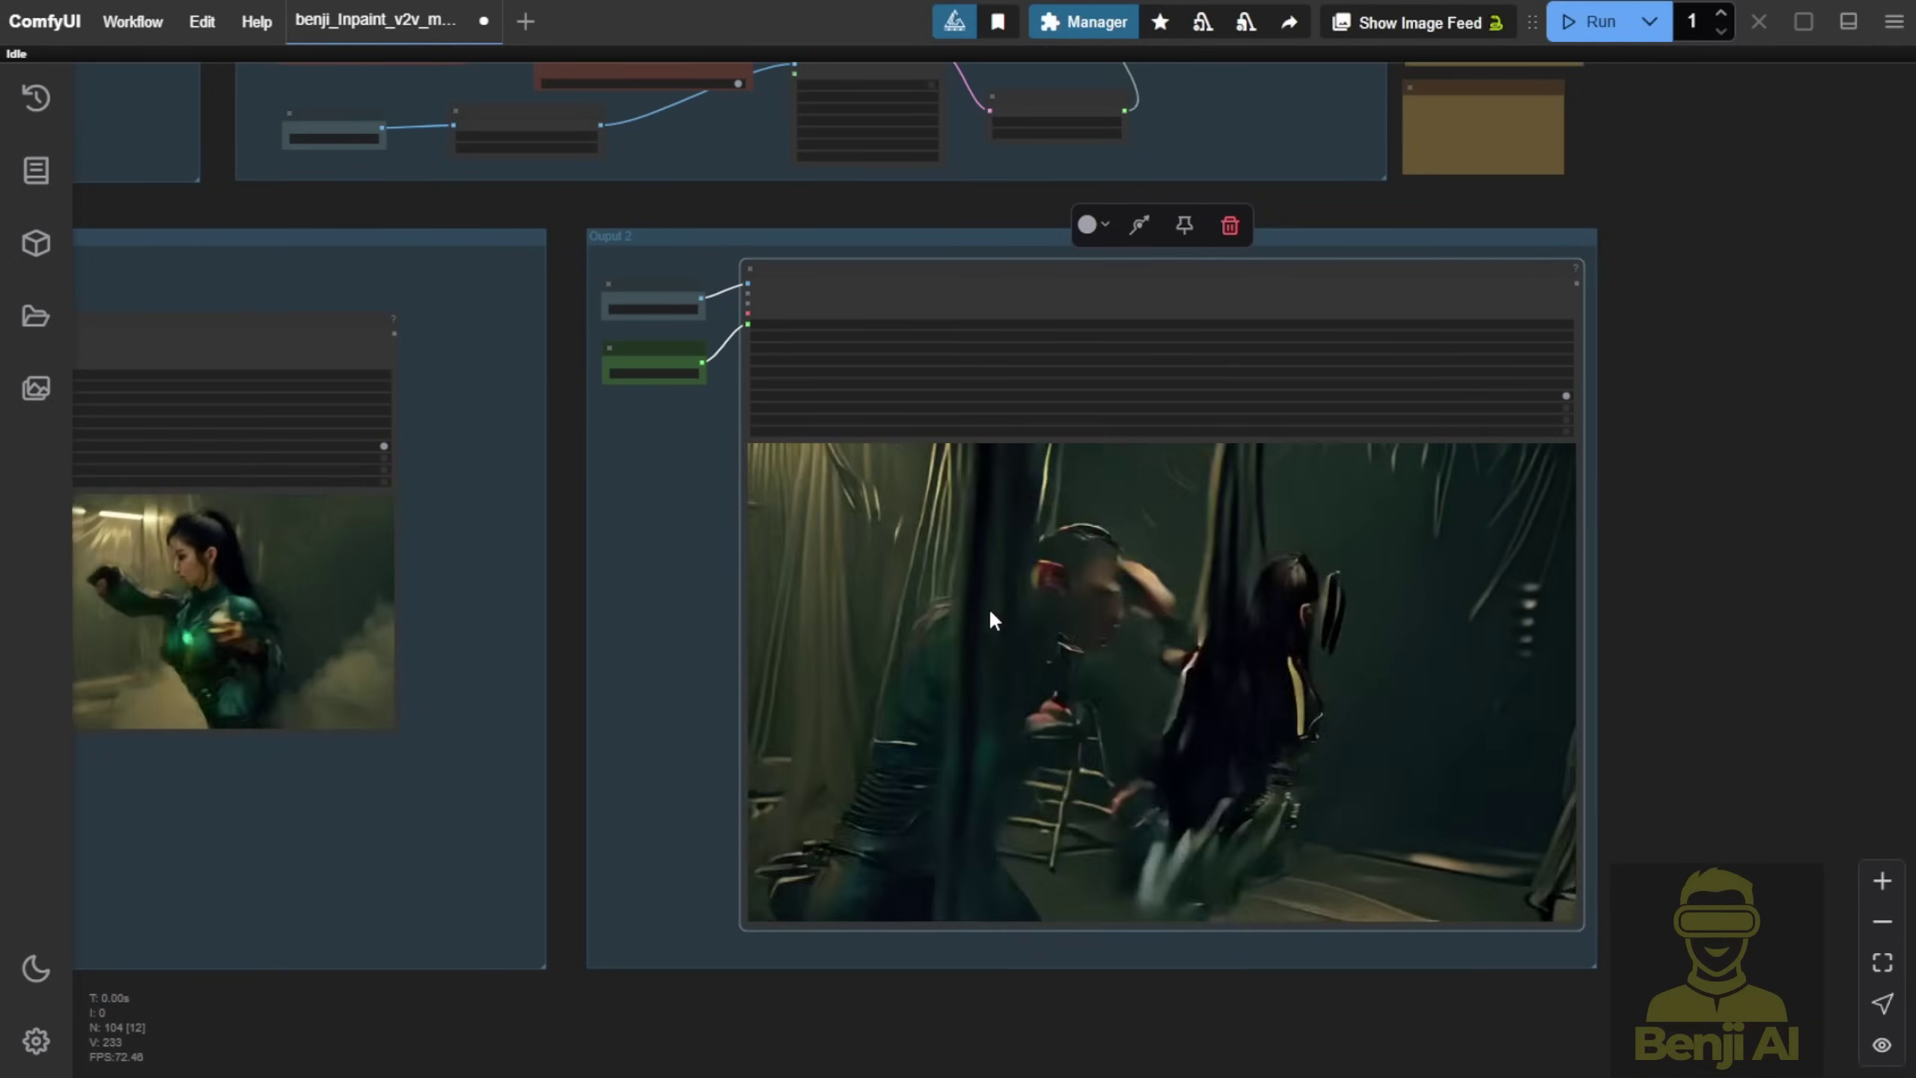
scroll(1128, 876, "down", 5)
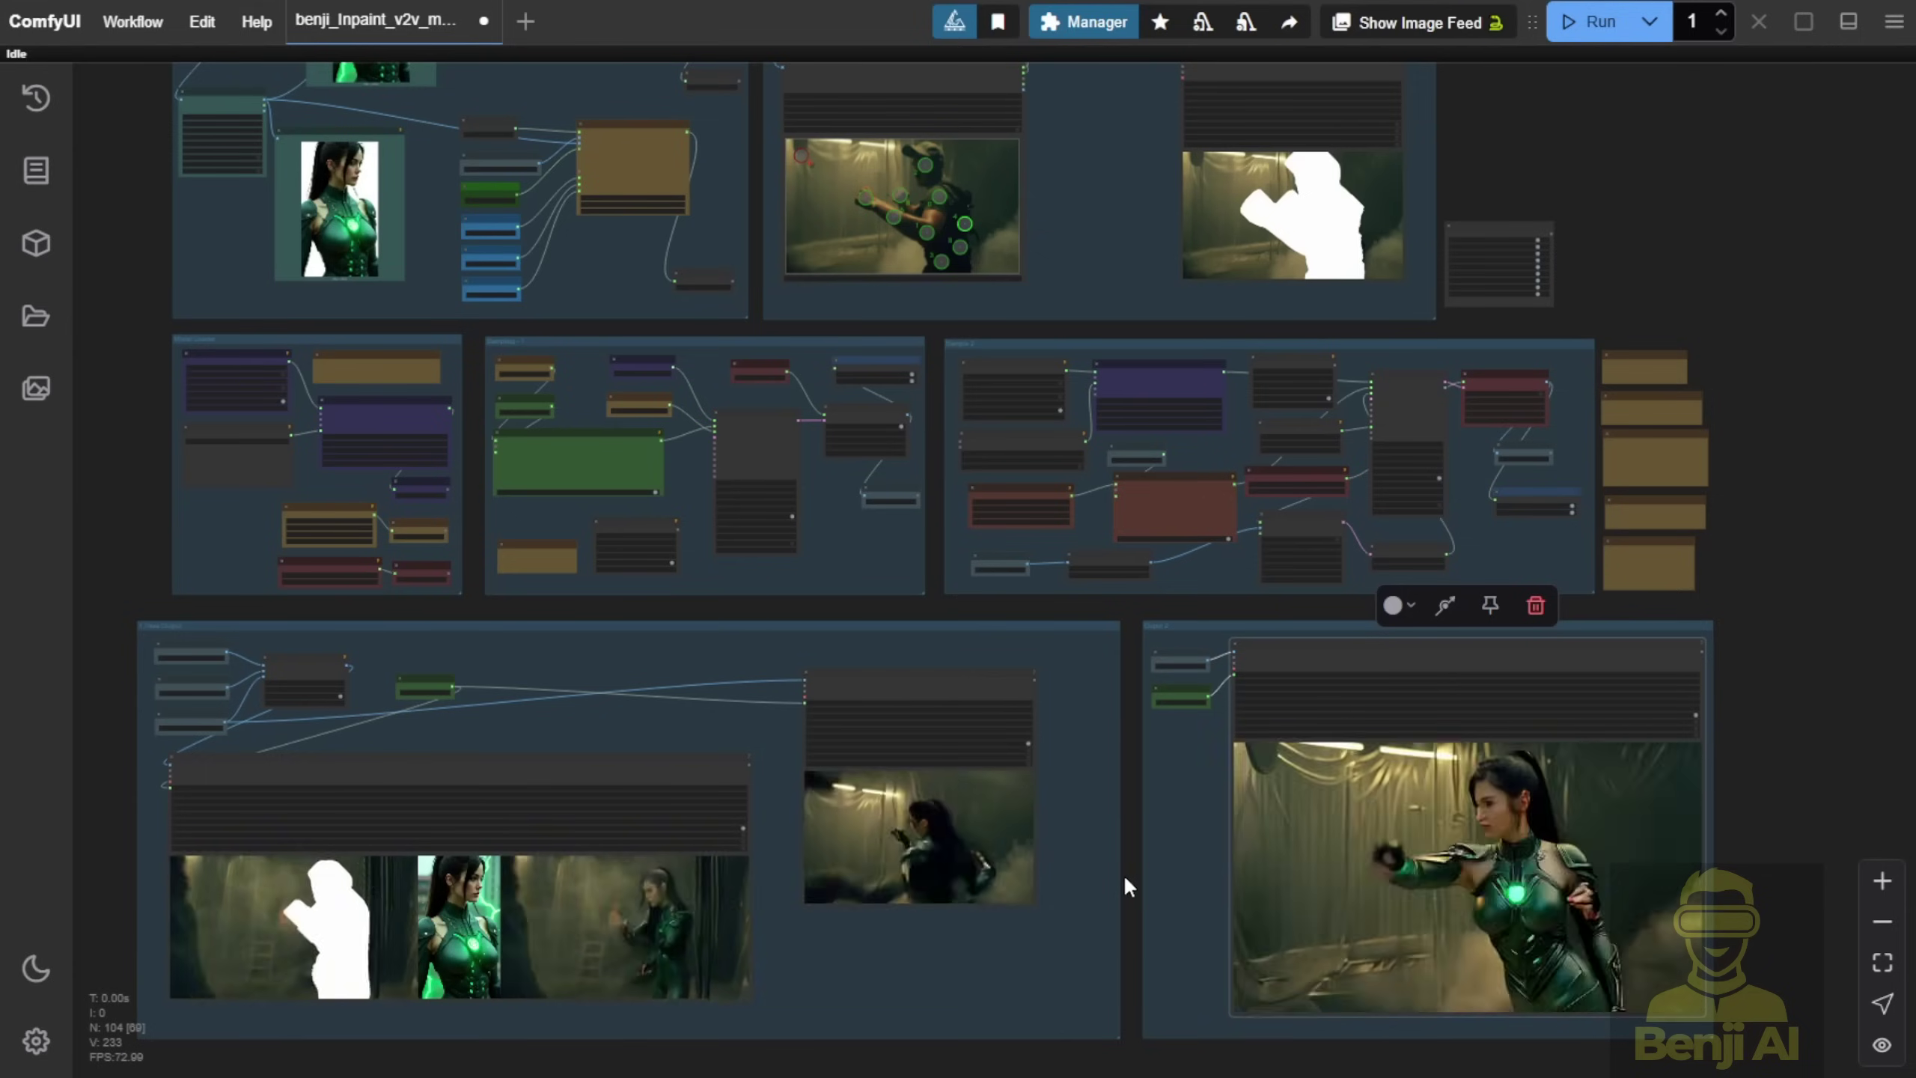
left_click_drag(1126, 881, 1103, 741)
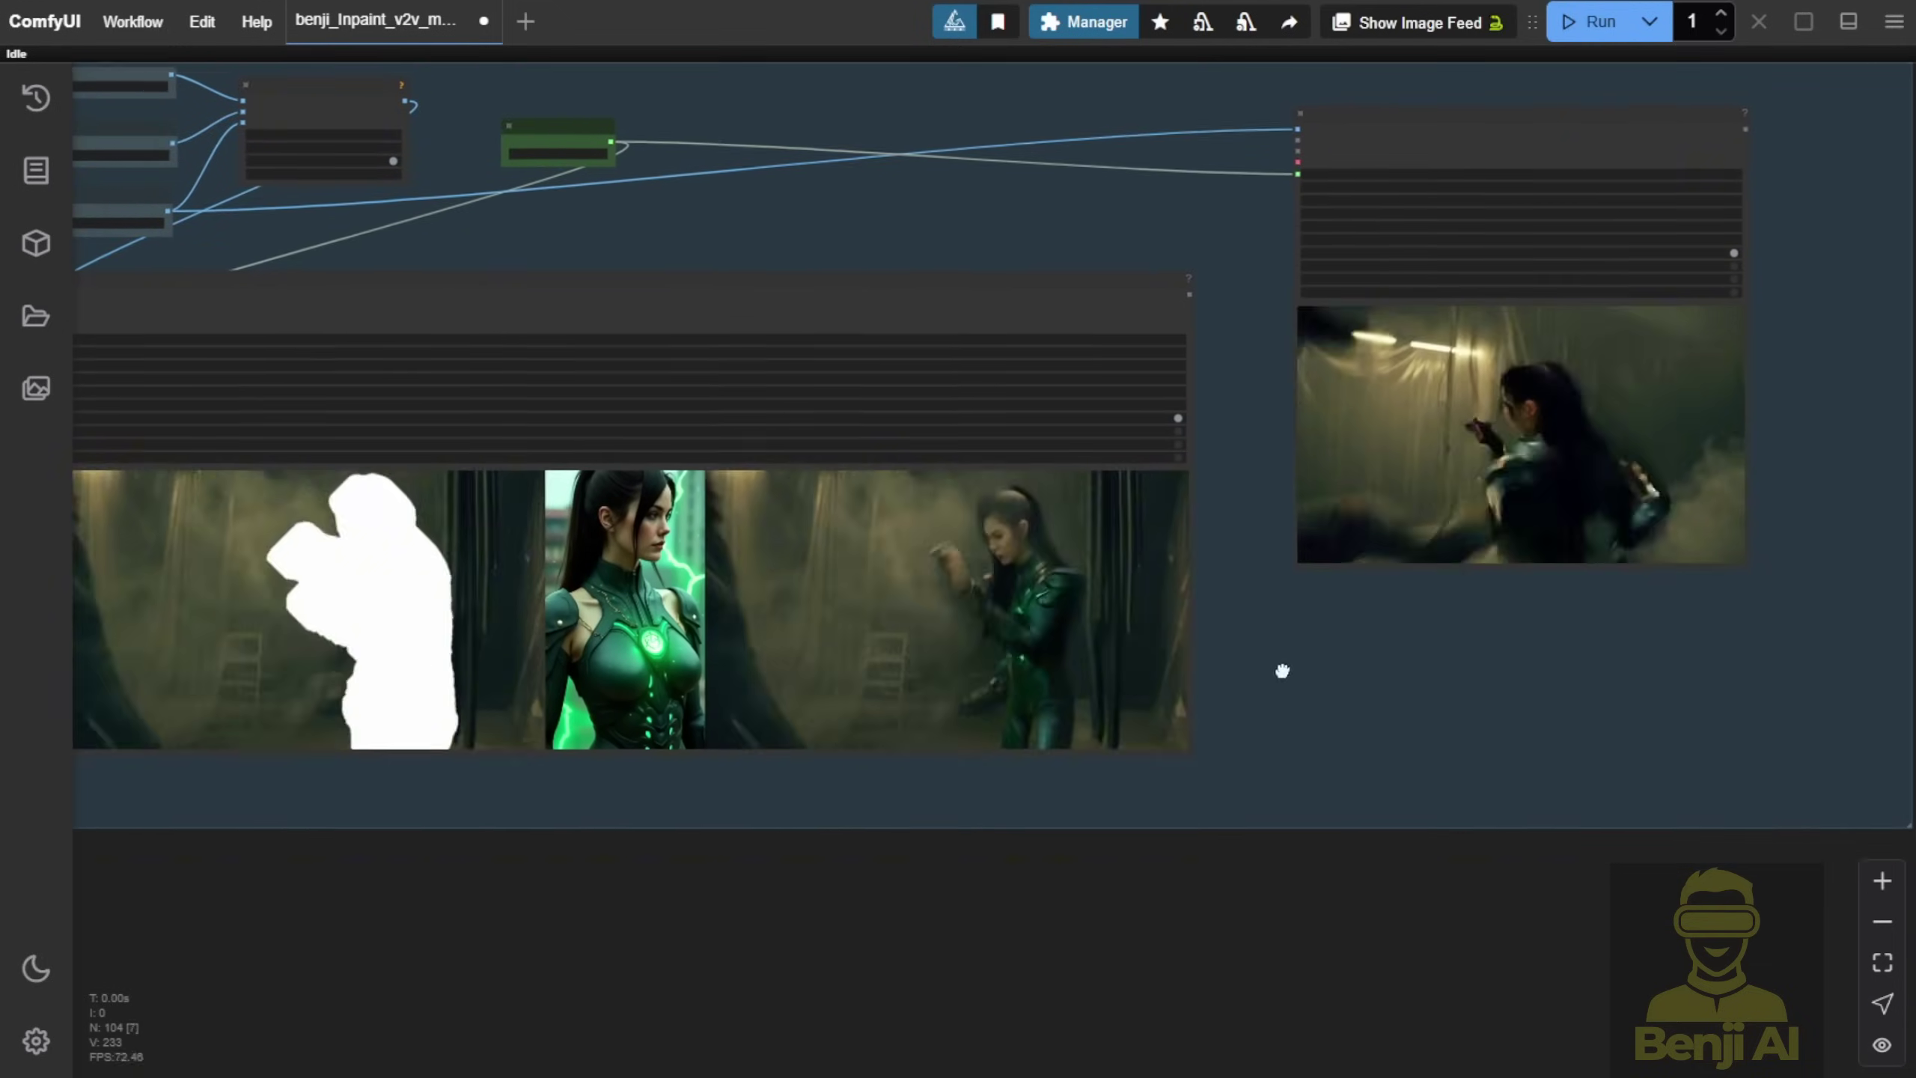
scroll(761, 744, "up", 3)
right_click(962, 526)
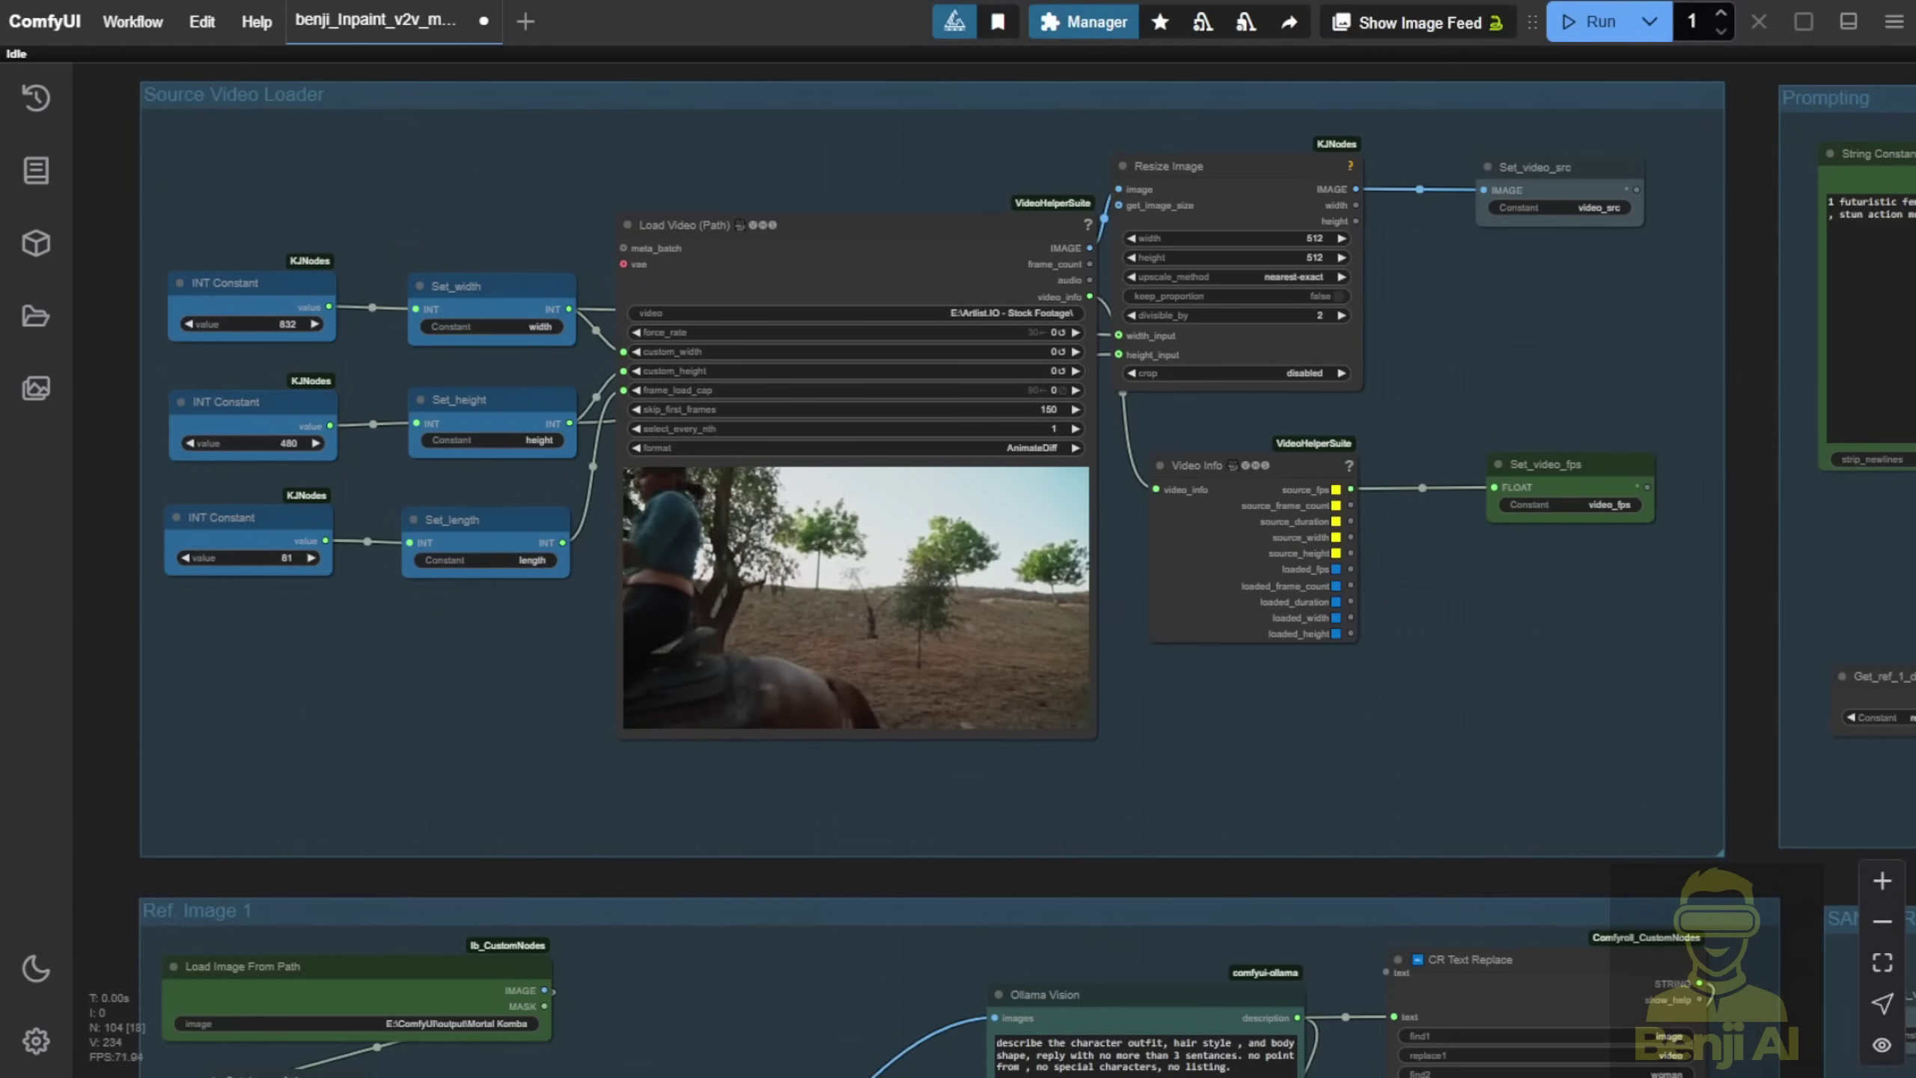
Zoom in on the horse-riding clip in Load Video, then zoom back out
scroll(897, 830, "up", 3)
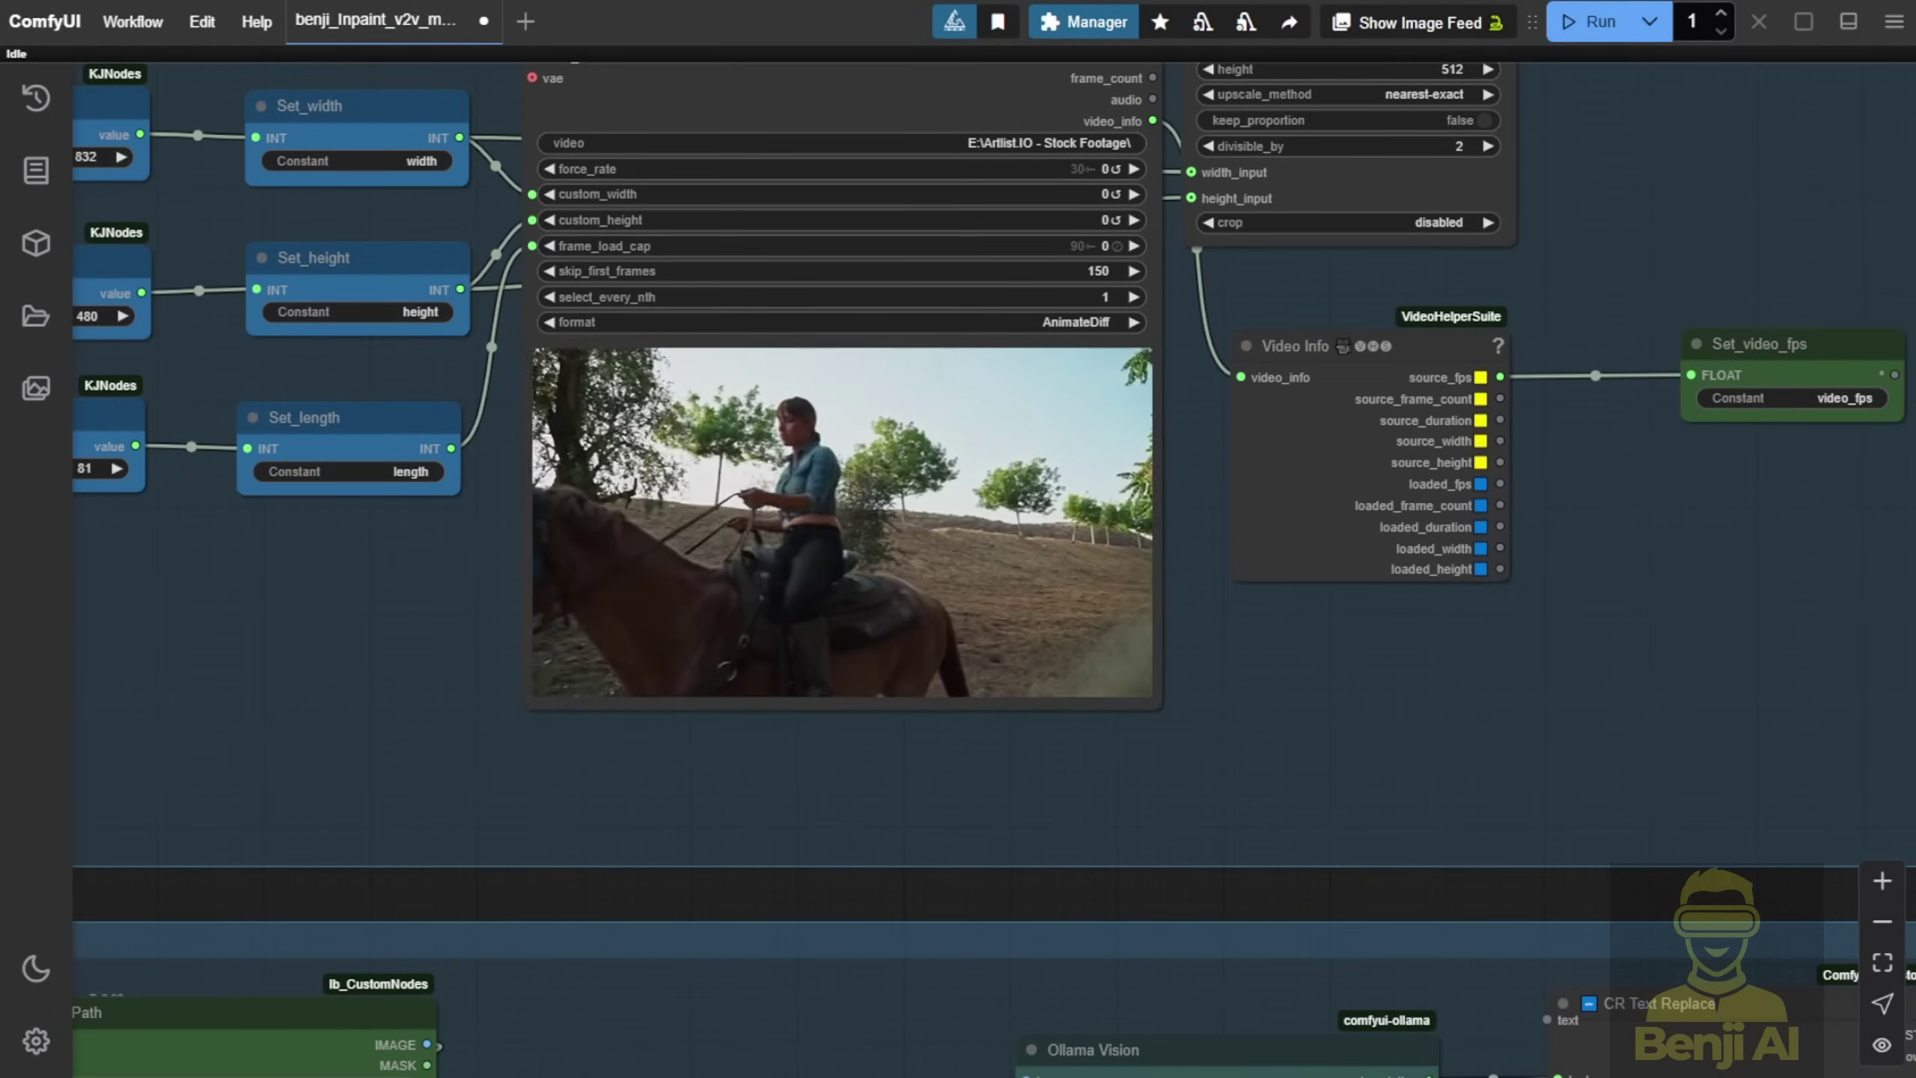
scroll(774, 454, "up", 5)
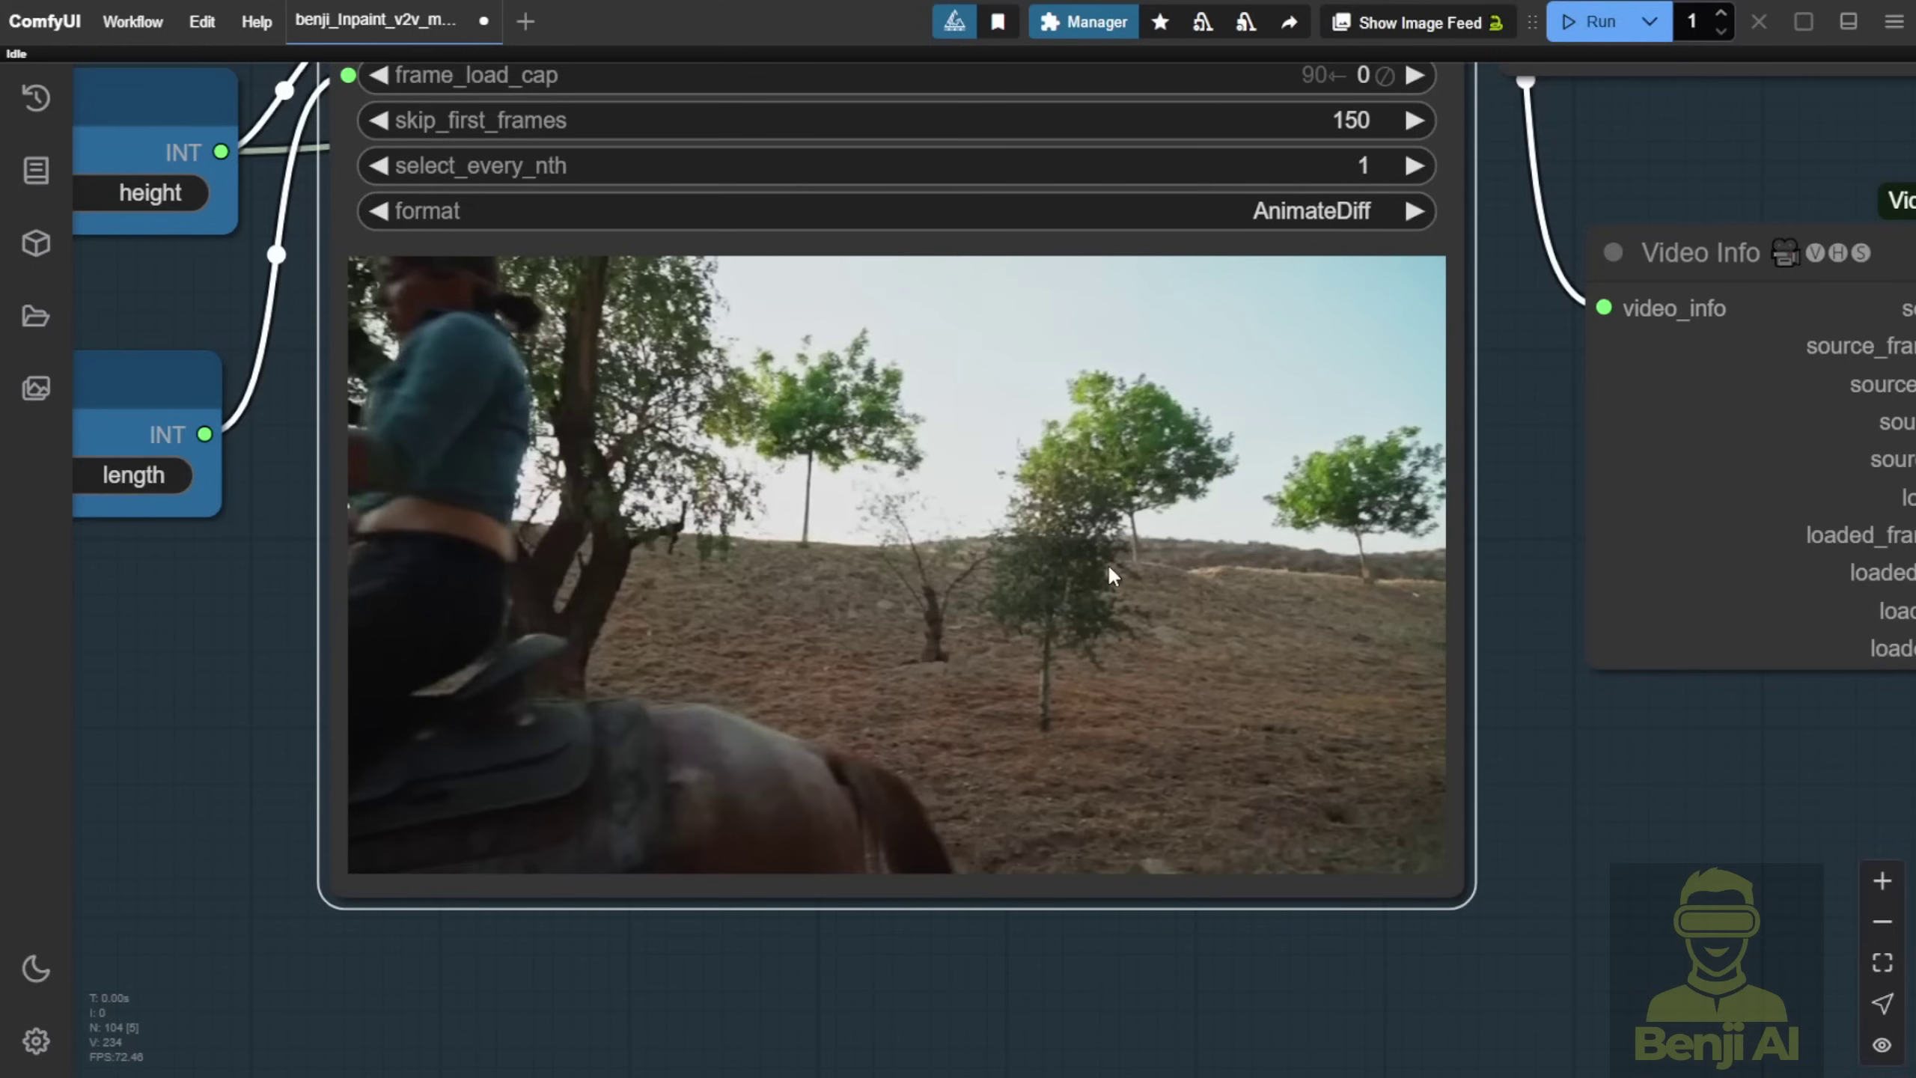
scroll(1109, 573, "down", 5)
scroll(1108, 565, "down", 2)
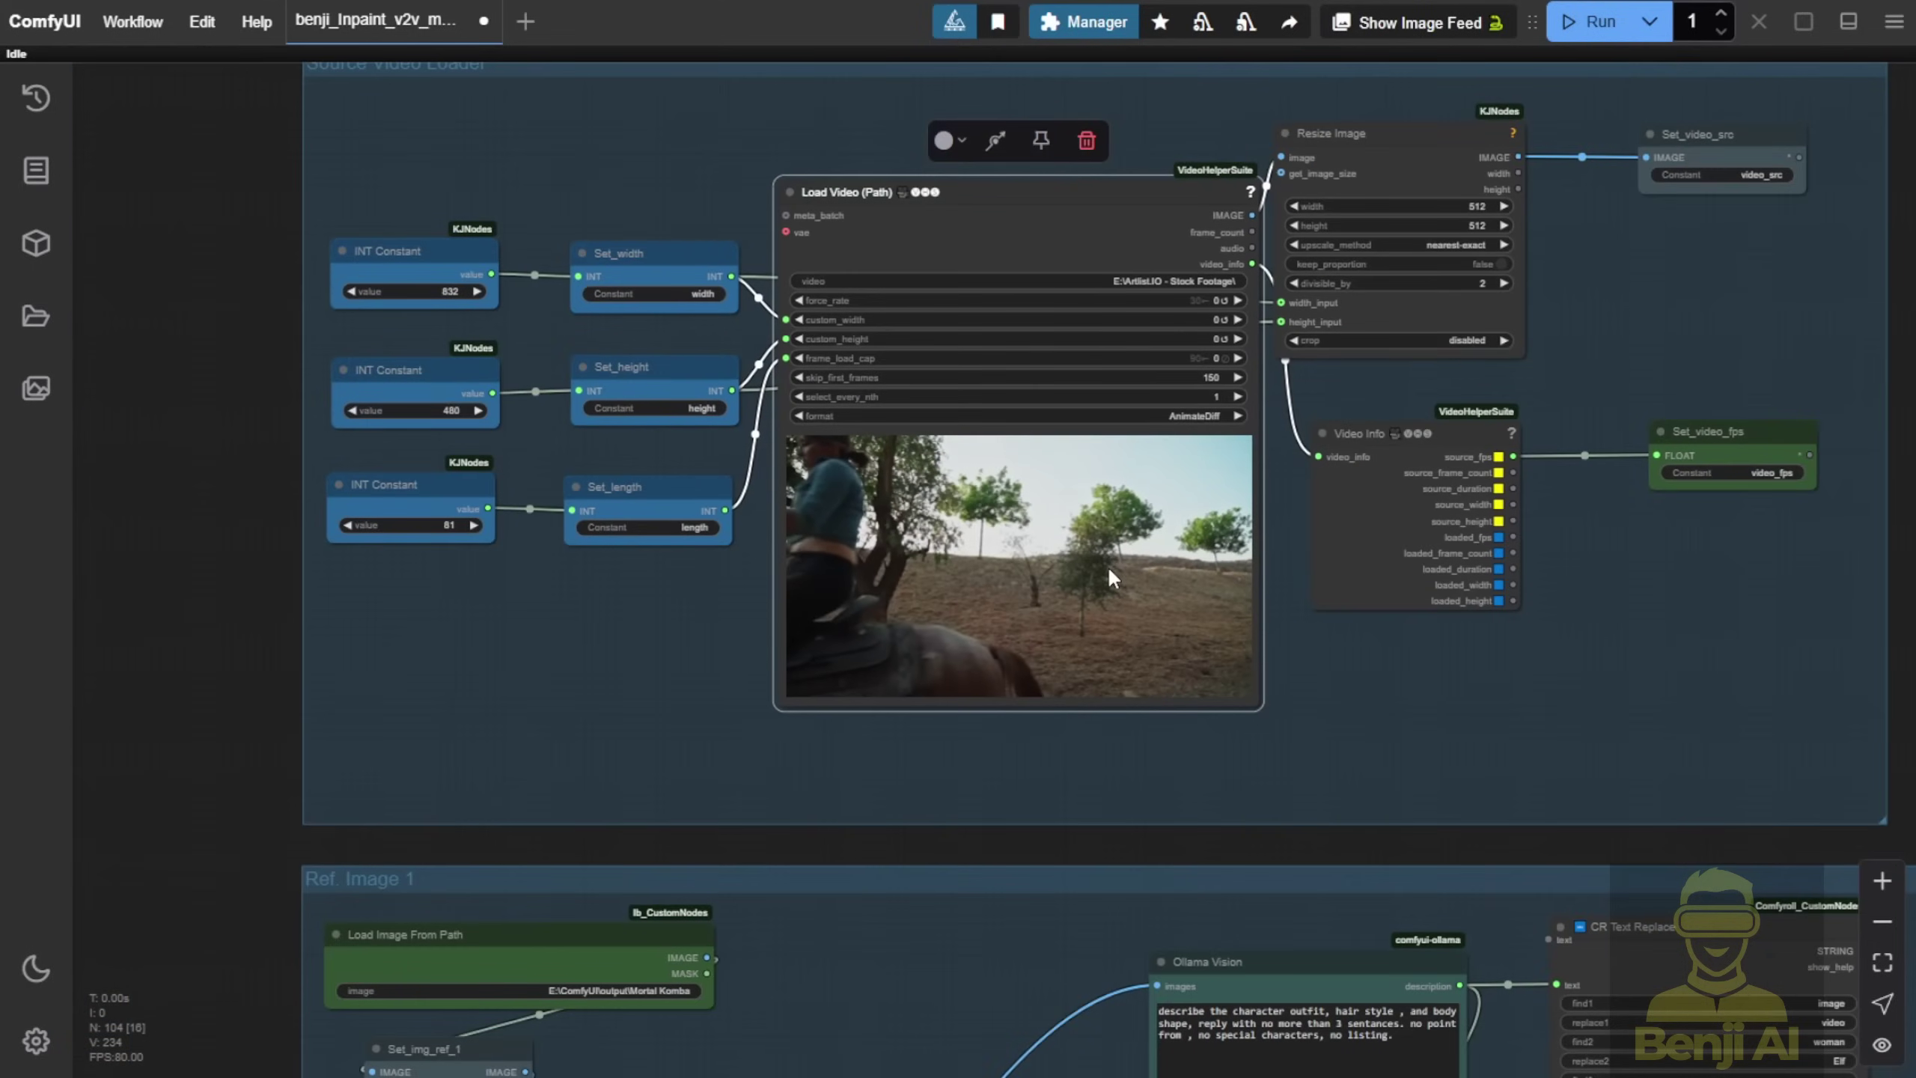
scroll(1108, 565, "down", 5)
Remove the soldier's tracking points in the Points Editor, keeping two green points to reposition
scroll(1670, 599, "right", 5)
scroll(883, 311, "down", 3)
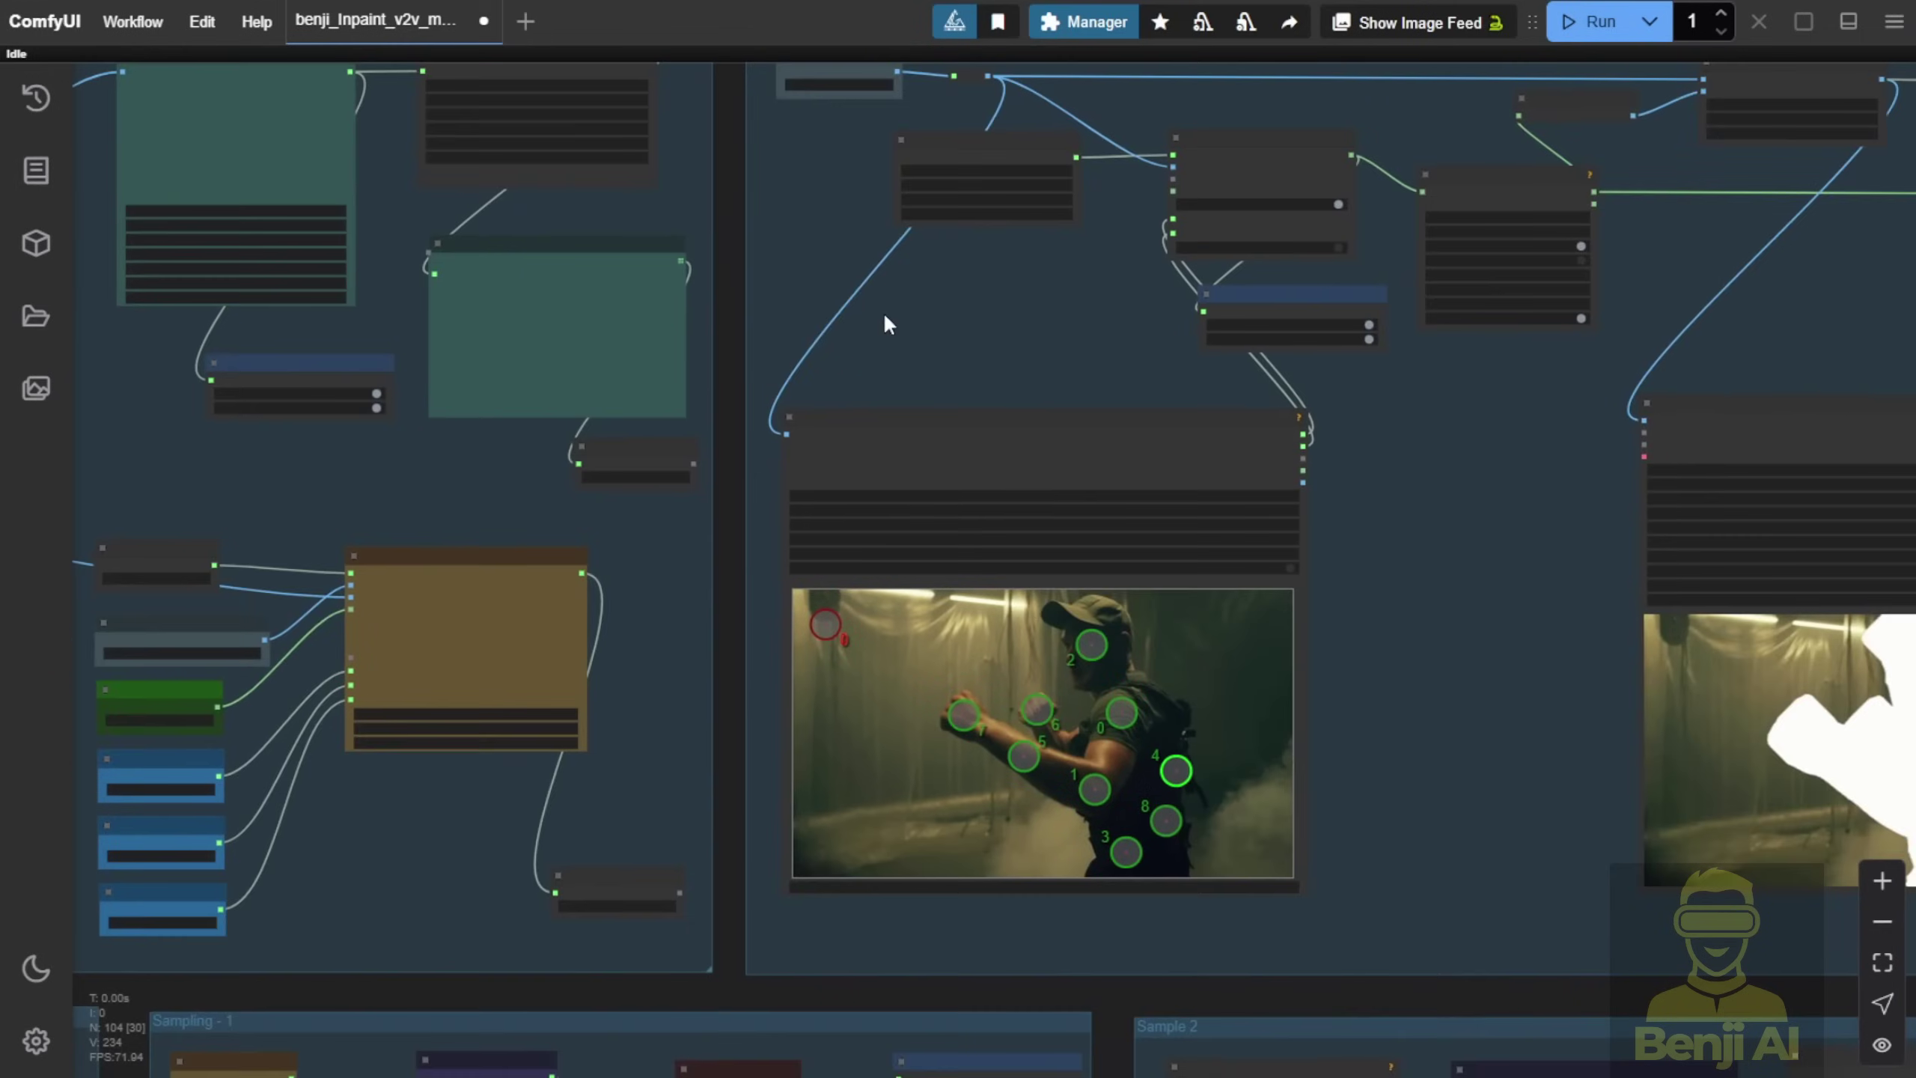
scroll(909, 479, "up", 5)
right_click(860, 530)
scroll(860, 543, "down", 3)
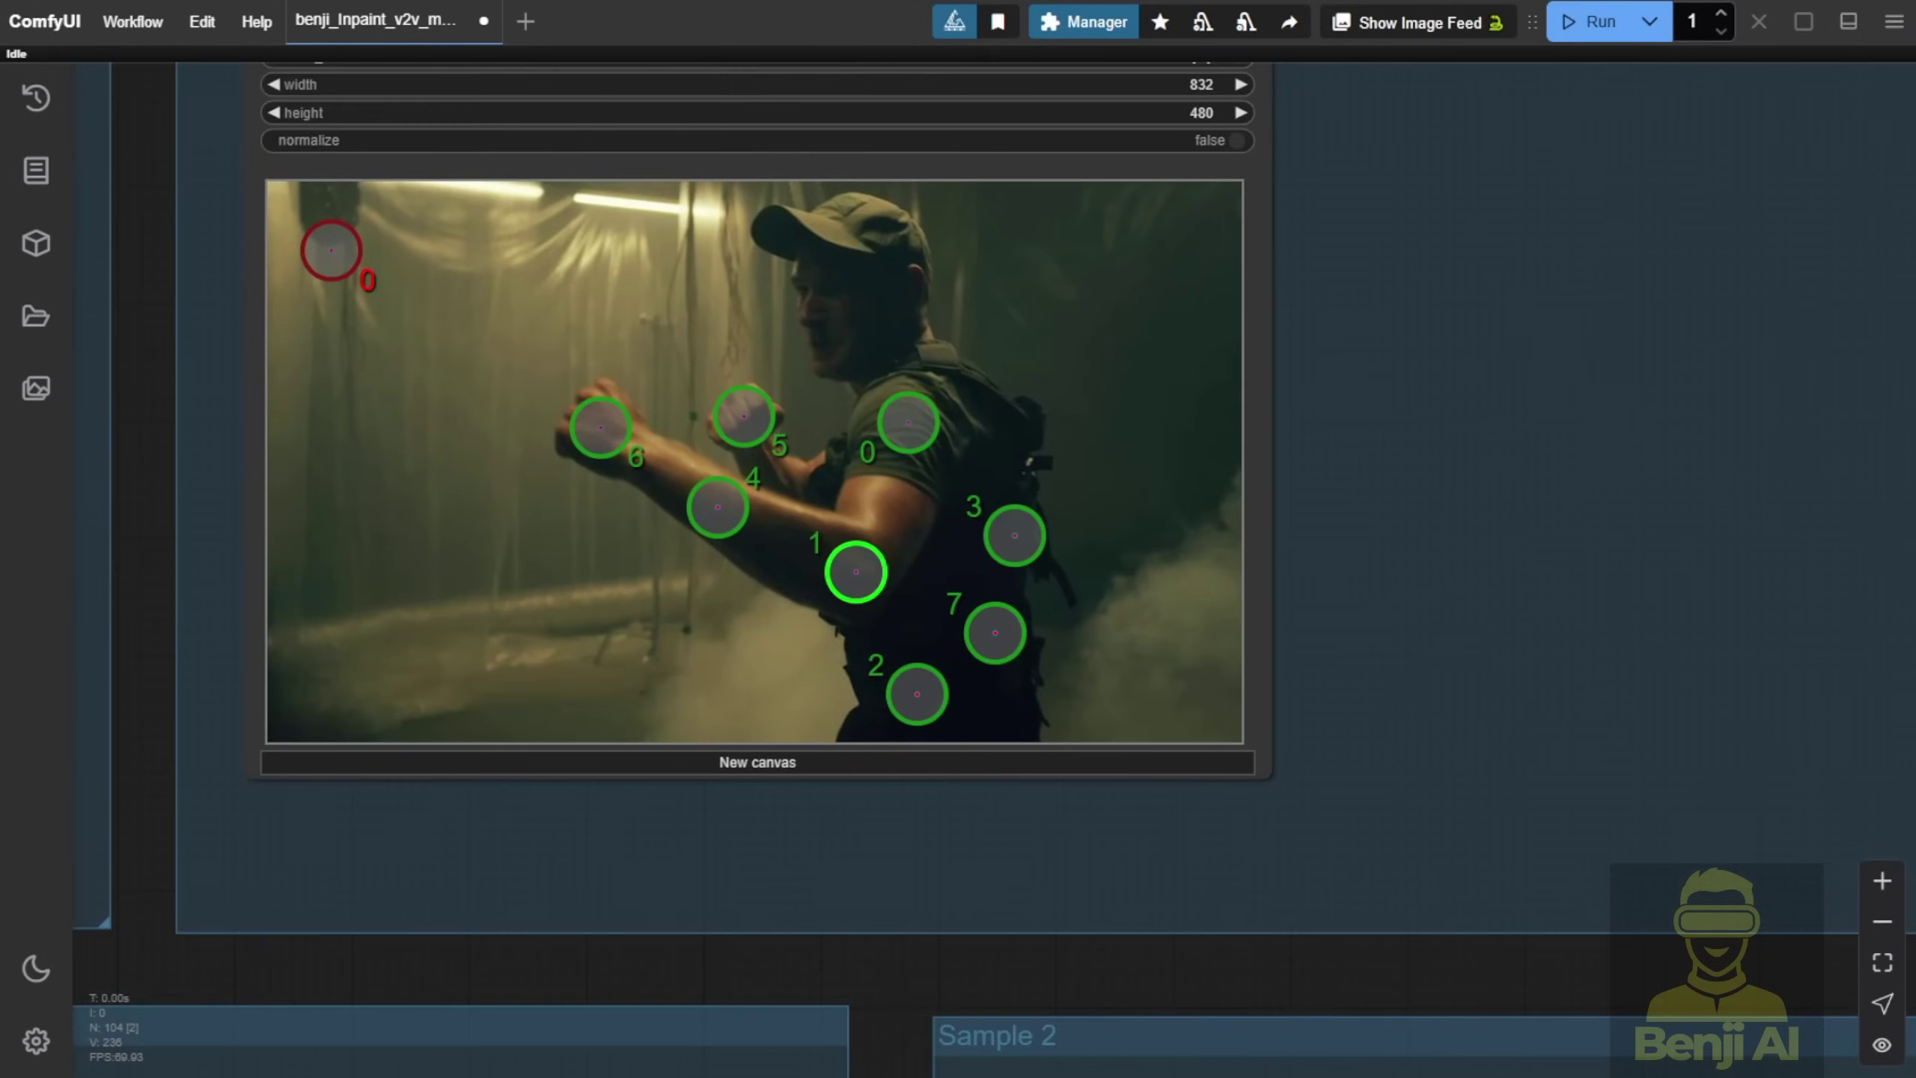
right_click(744, 415)
right_click(717, 507)
right_click(600, 428)
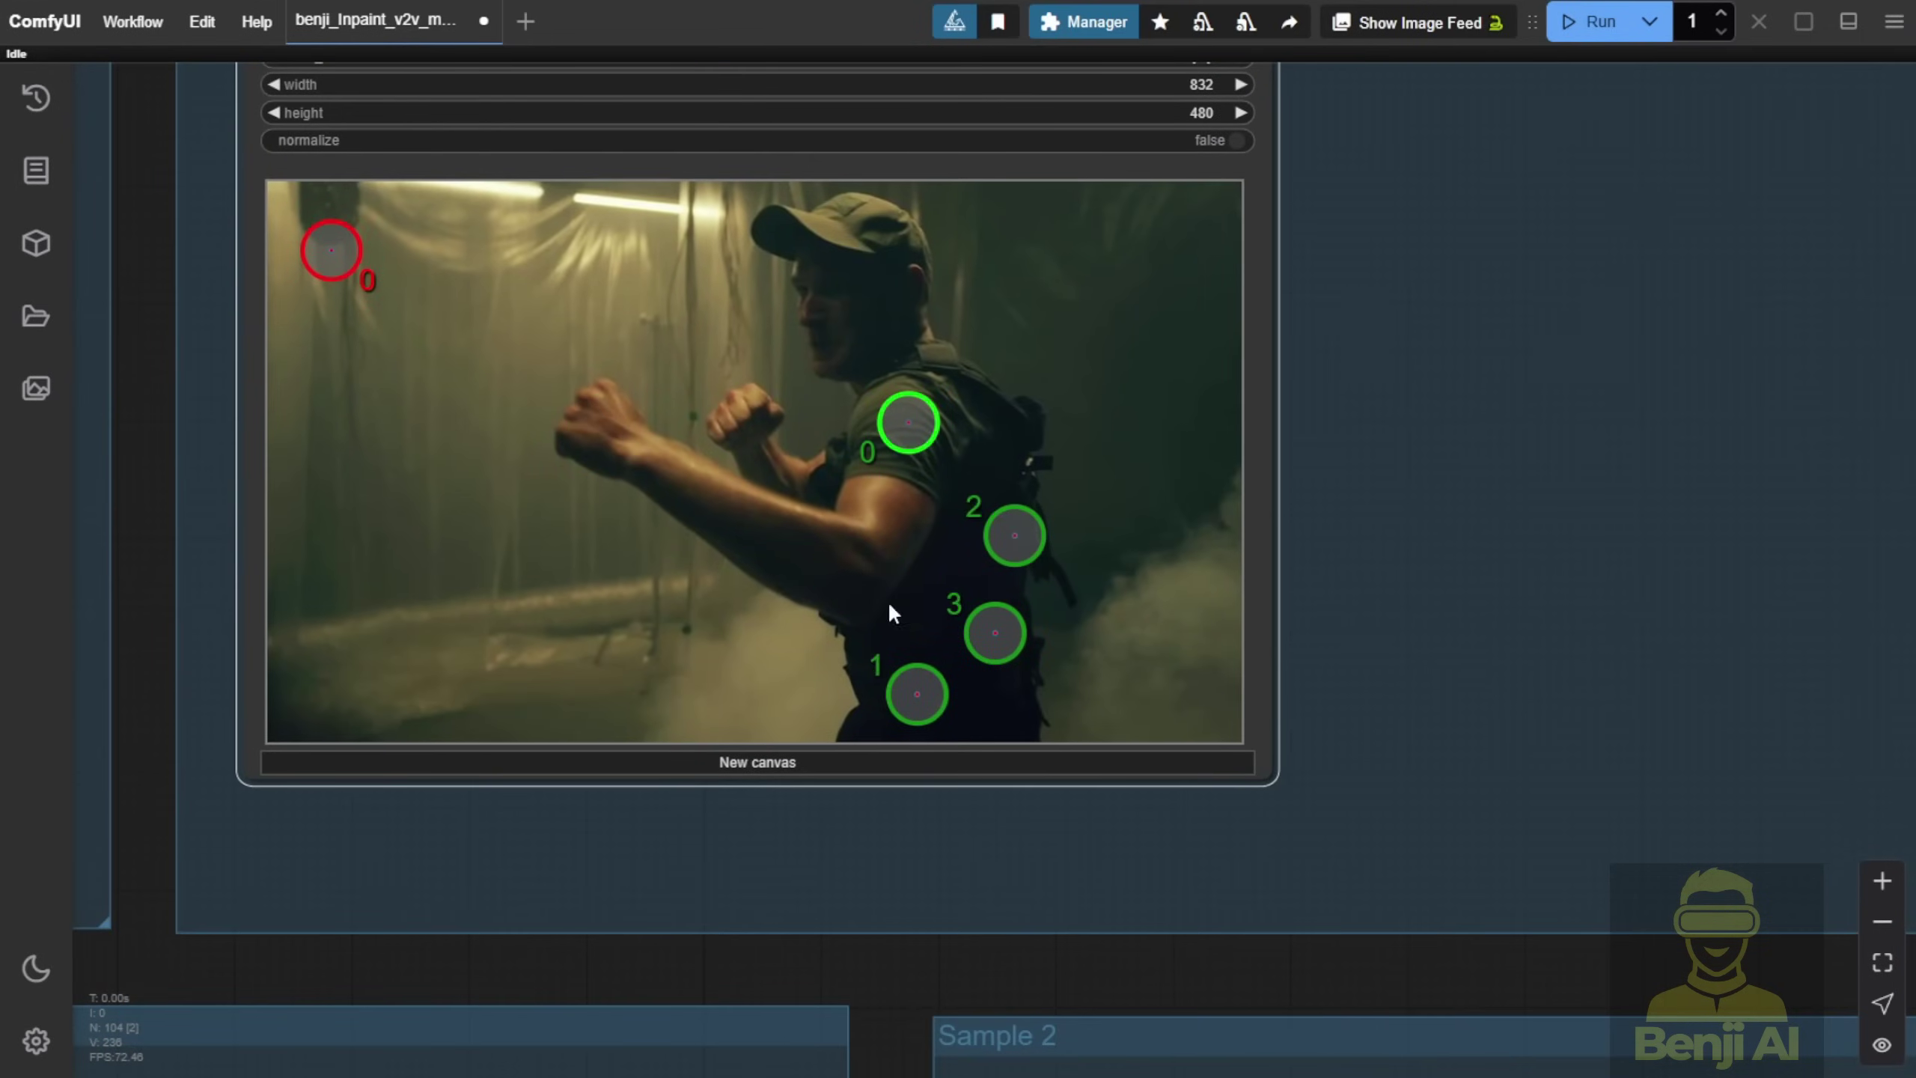
right_click(856, 571)
right_click(916, 694)
right_click(1015, 535)
left_click_drag(994, 632, 686, 604)
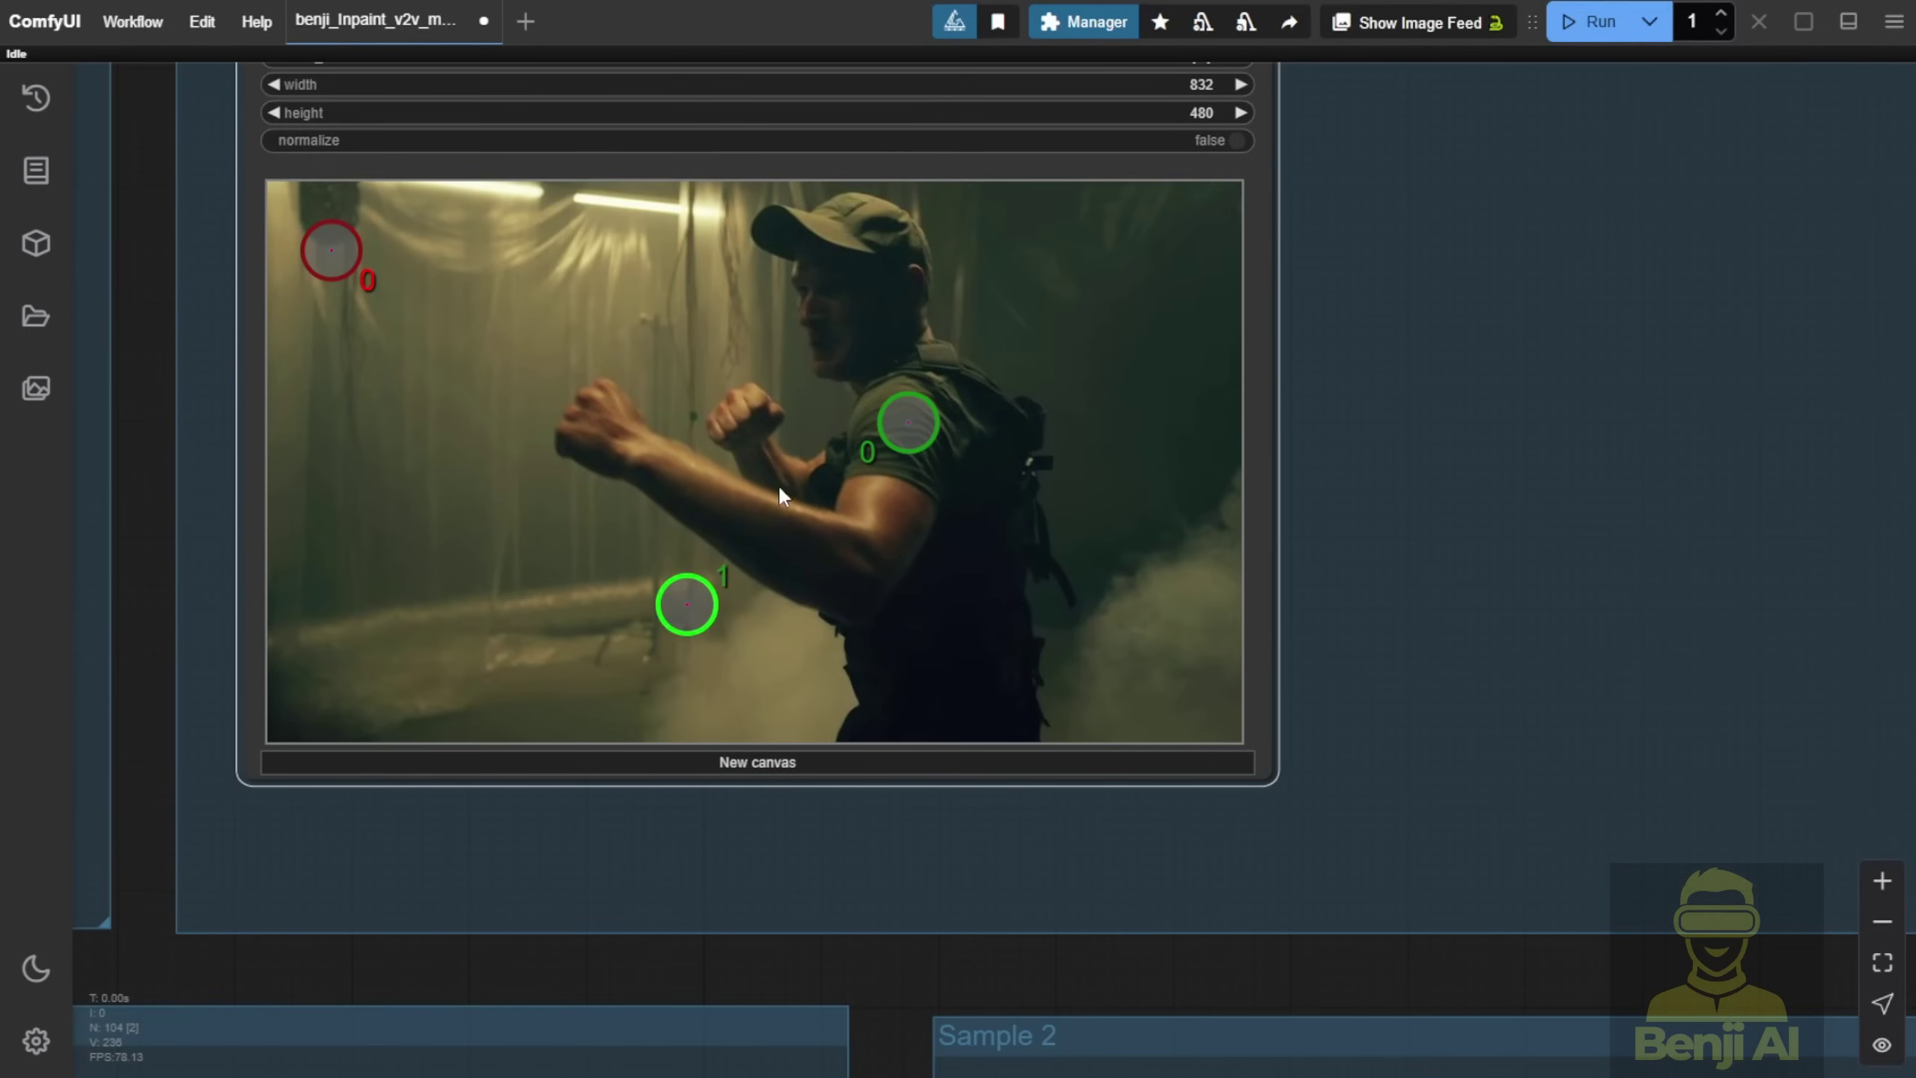
left_click_drag(904, 430, 679, 445)
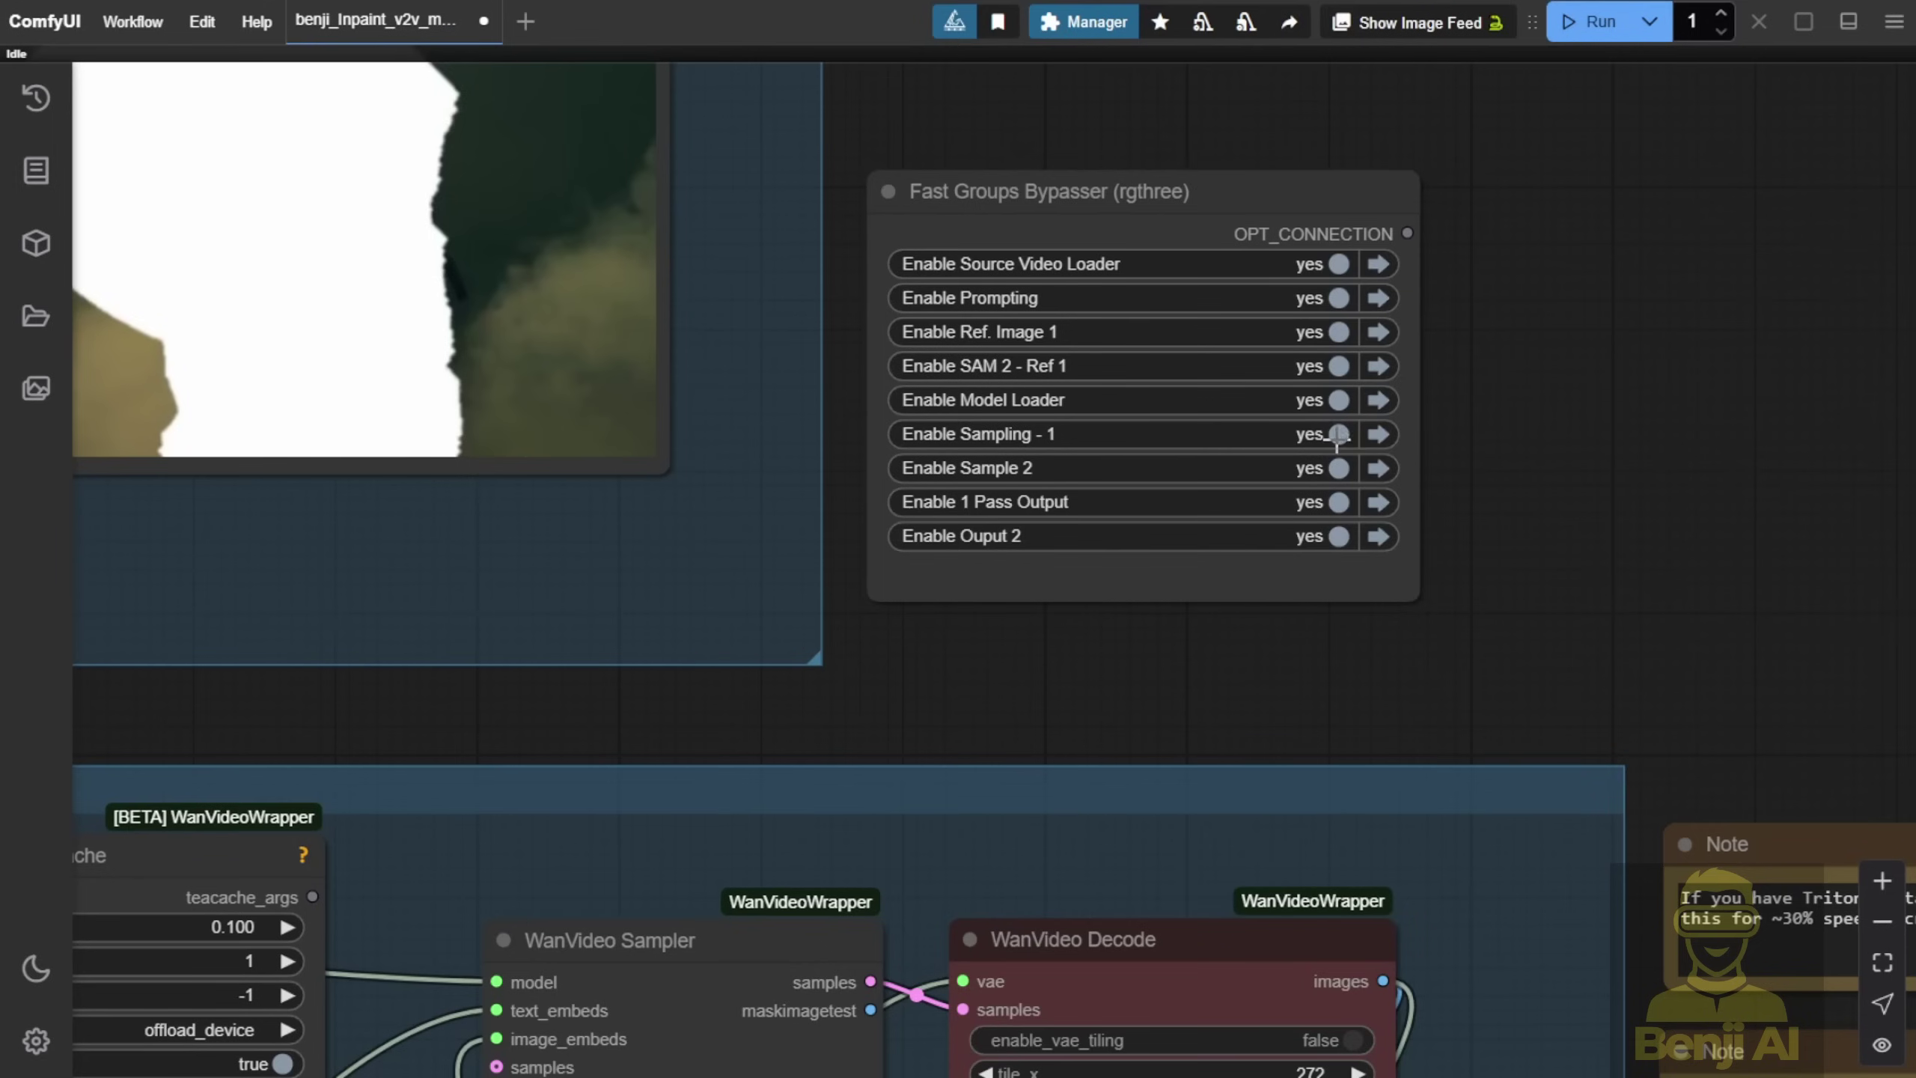
Disable the Sampling - 1, Sample 2, 1 Pass Output, Ouput 2 and Model Loader groups
left_click(1337, 434)
left_click(1339, 468)
left_click(1341, 502)
left_click(1339, 536)
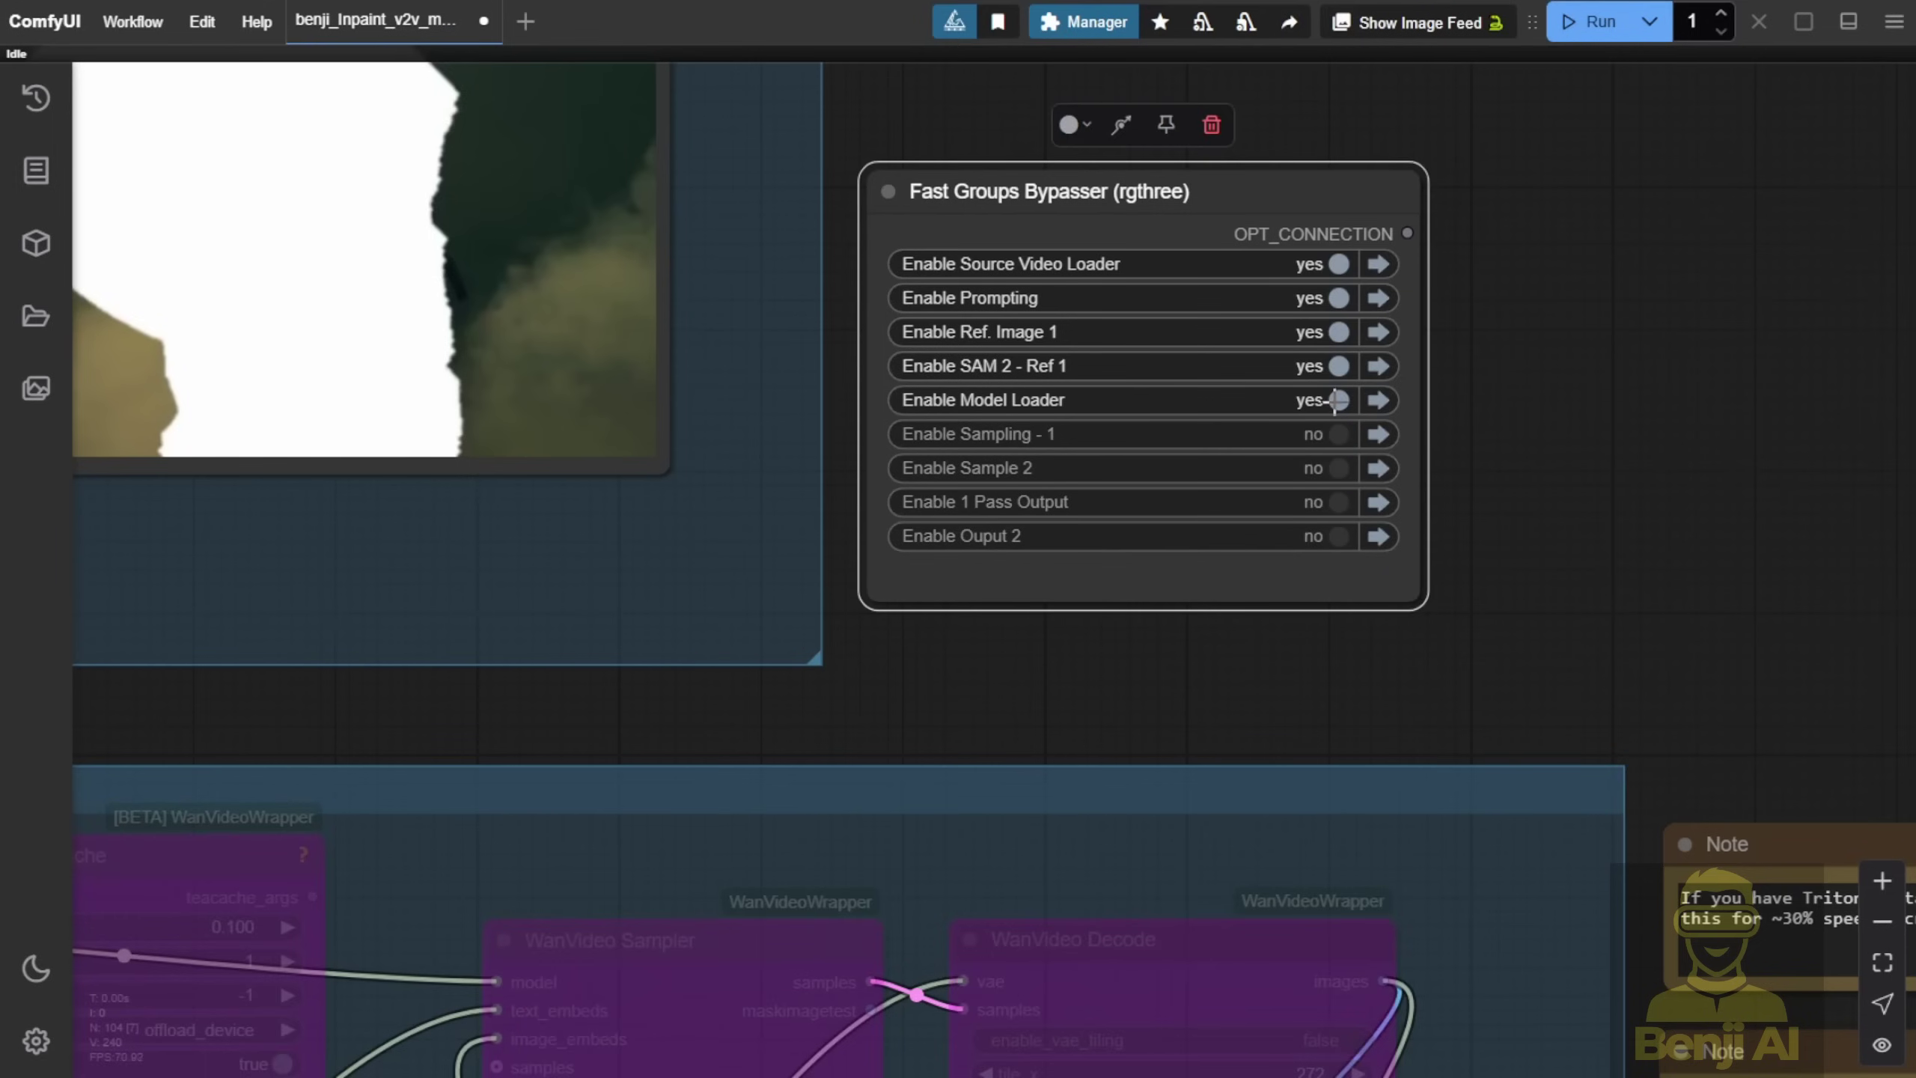
left_click(1339, 399)
left_click(834, 526)
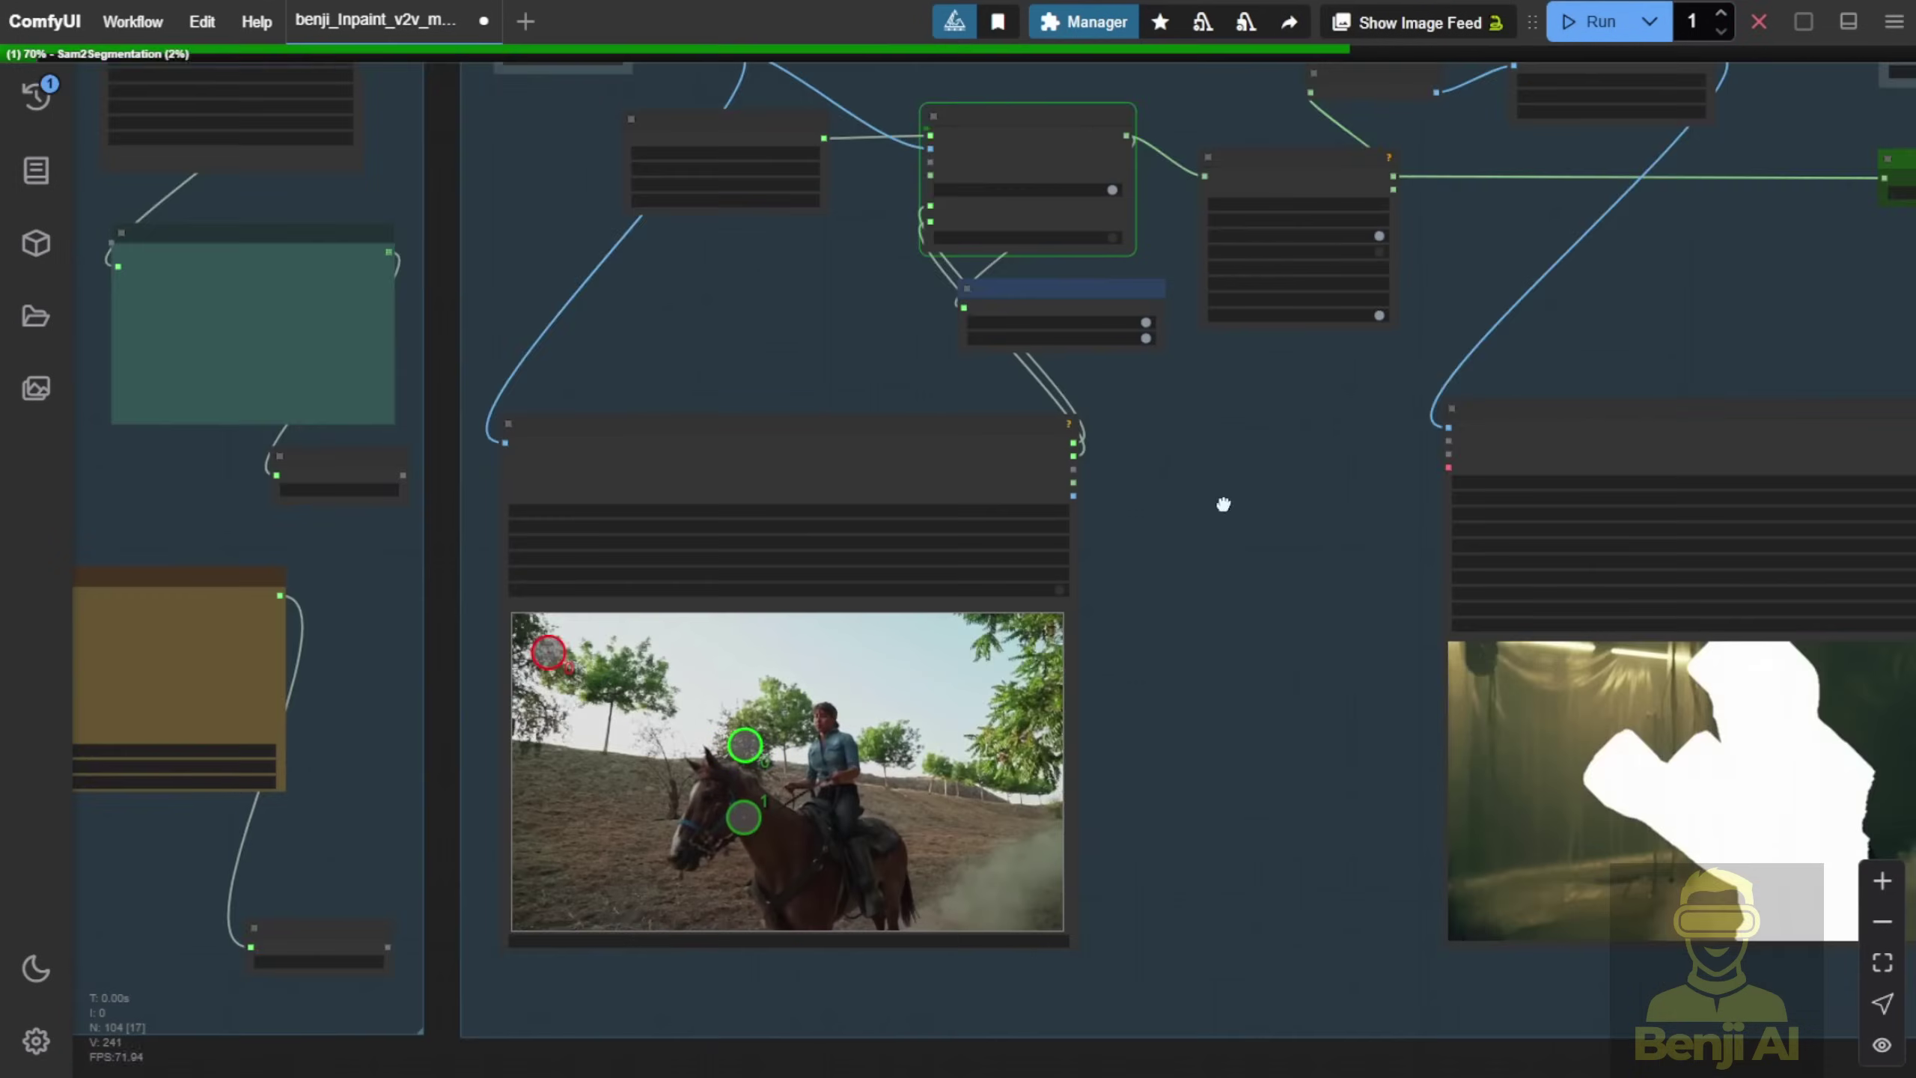
Place point 0 on the rider's chest, point 1 on the saddle, and add positive points 2 and 3
scroll(1224, 505, "up", 10)
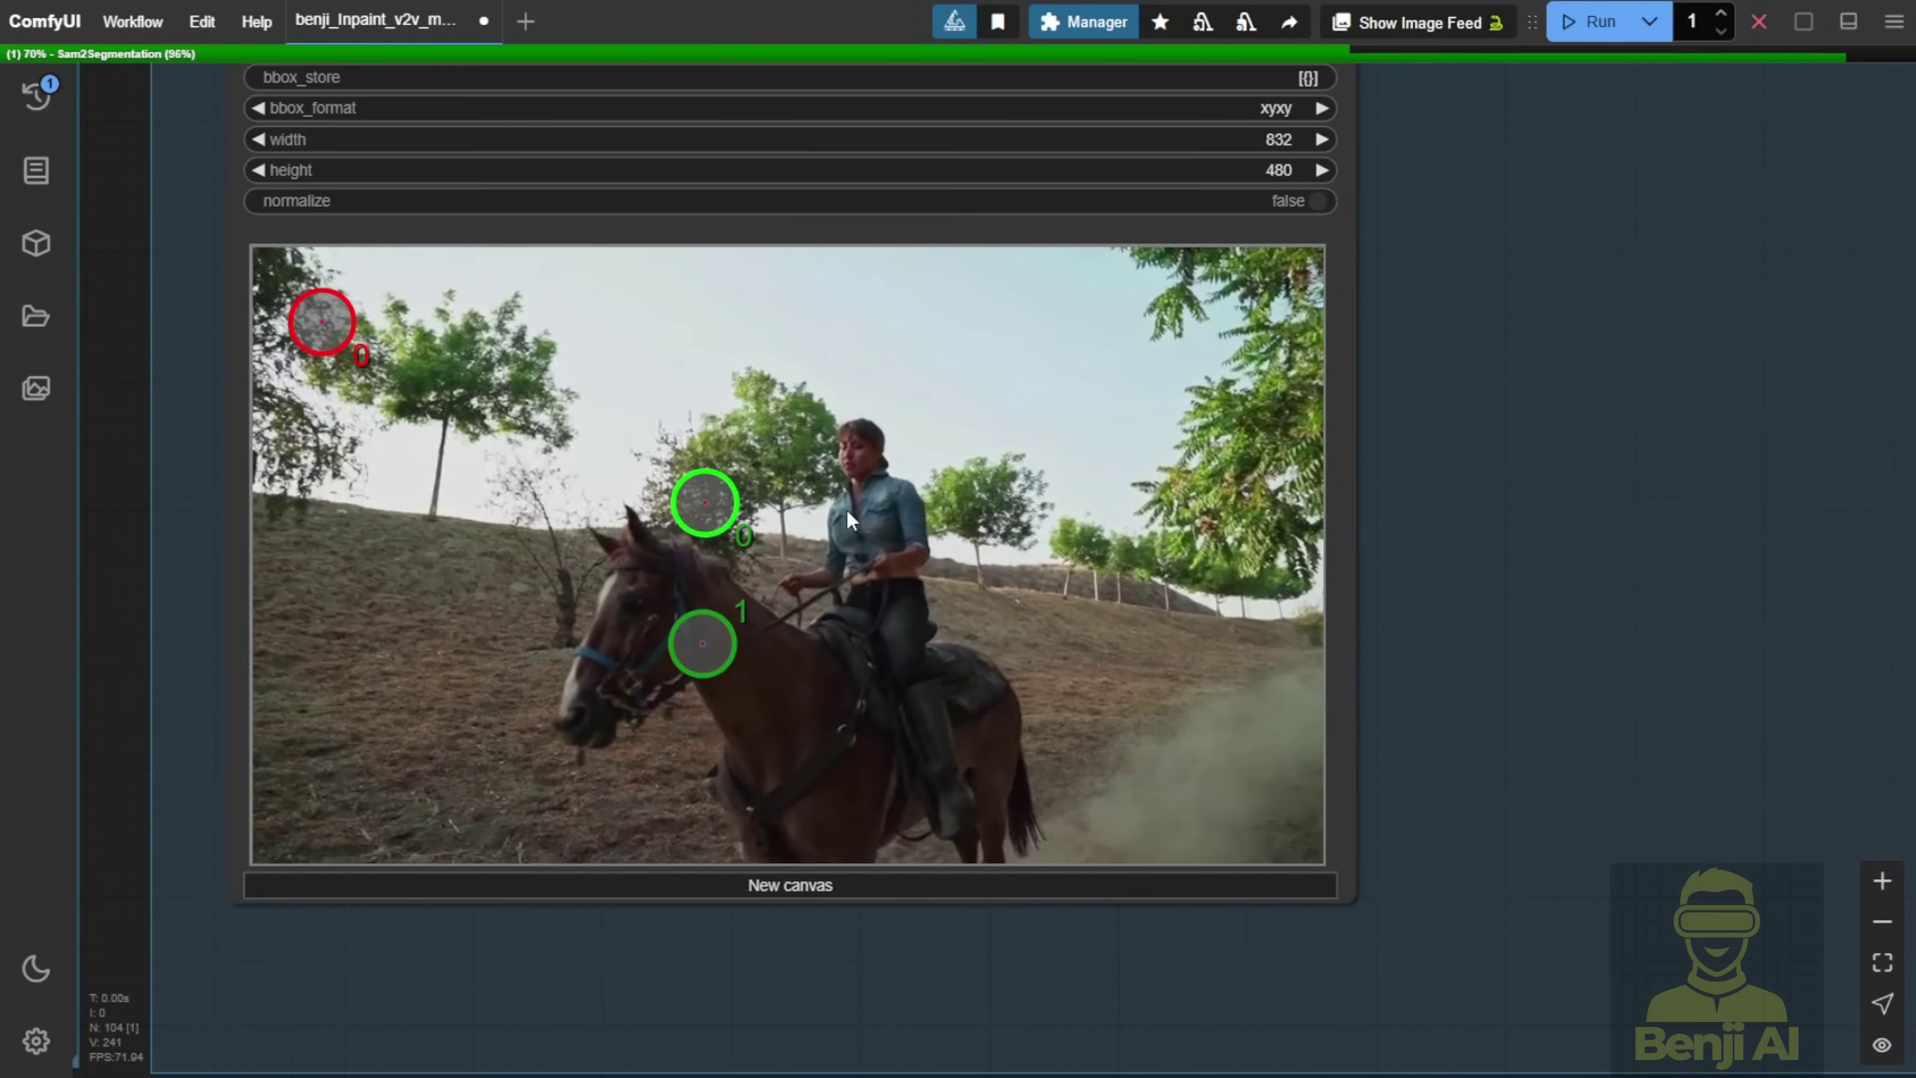
left_click(750, 502)
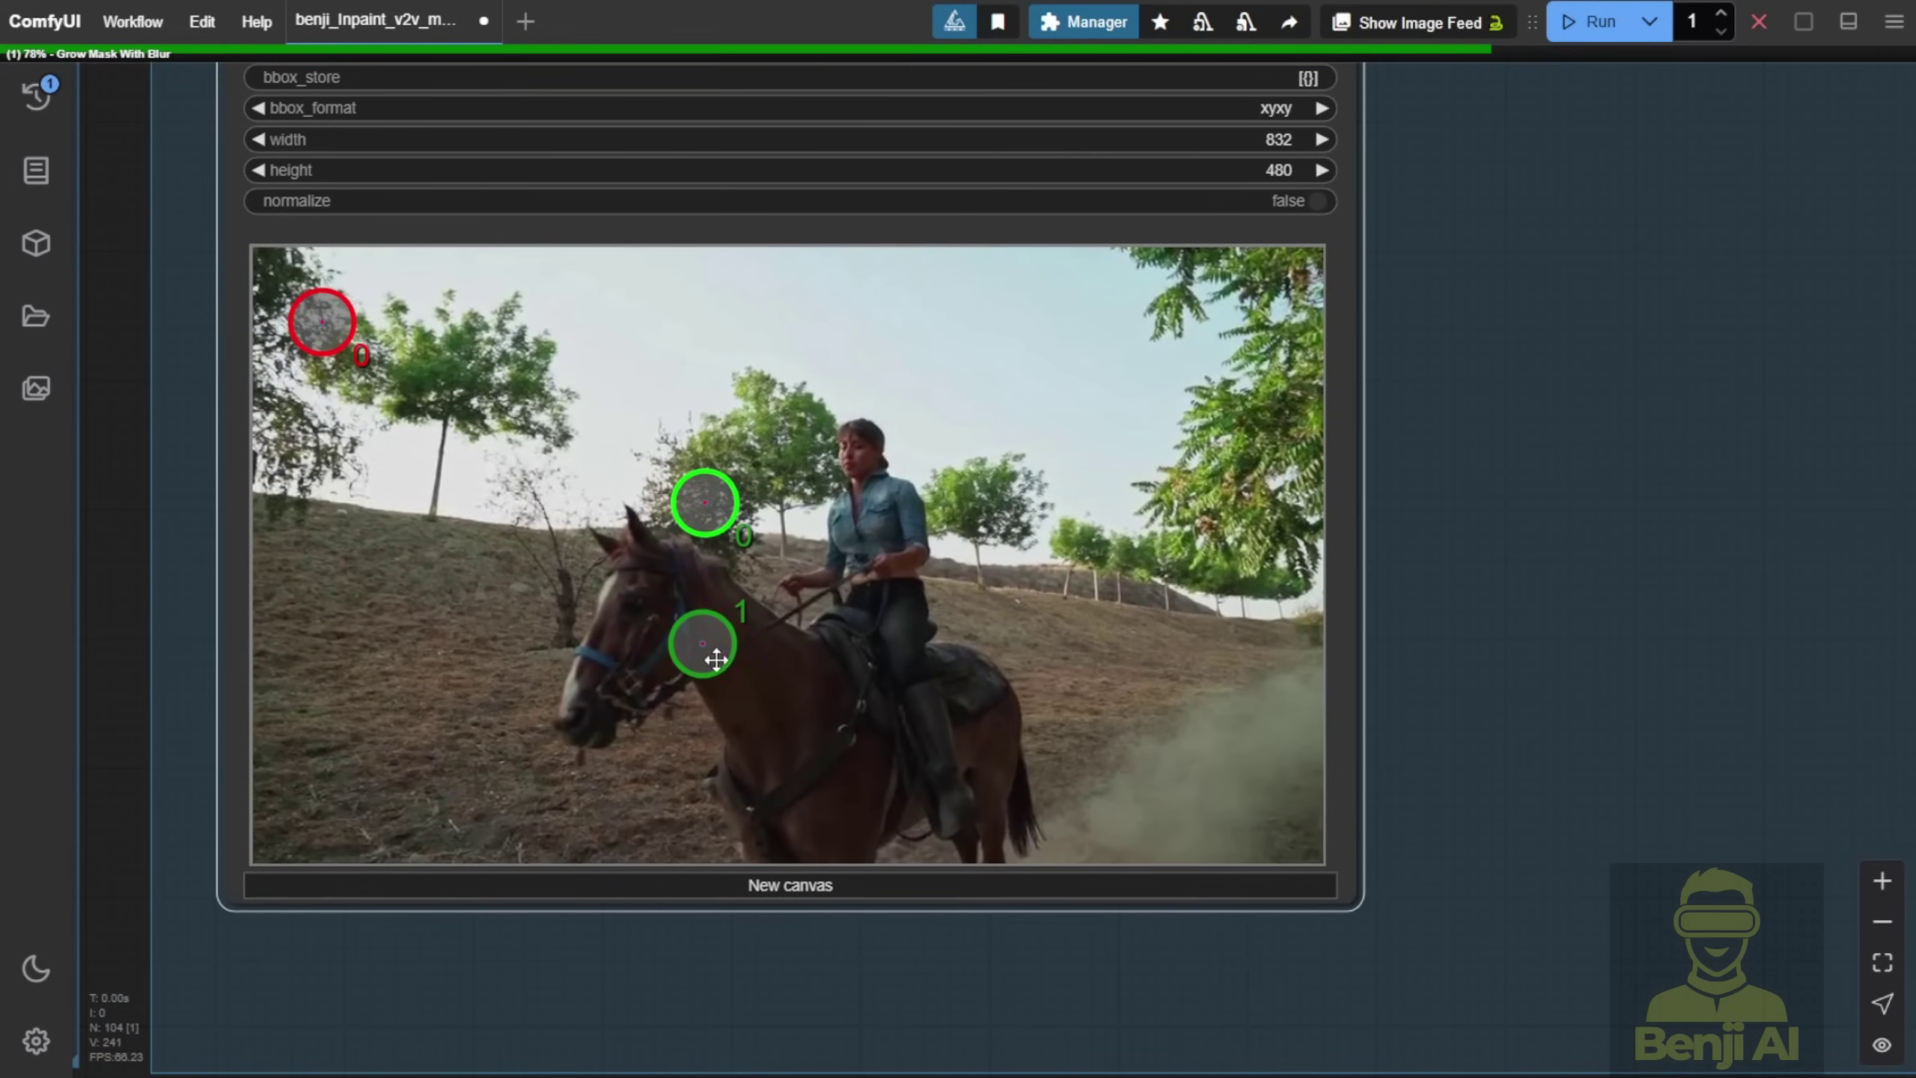
left_click_drag(715, 658, 739, 669)
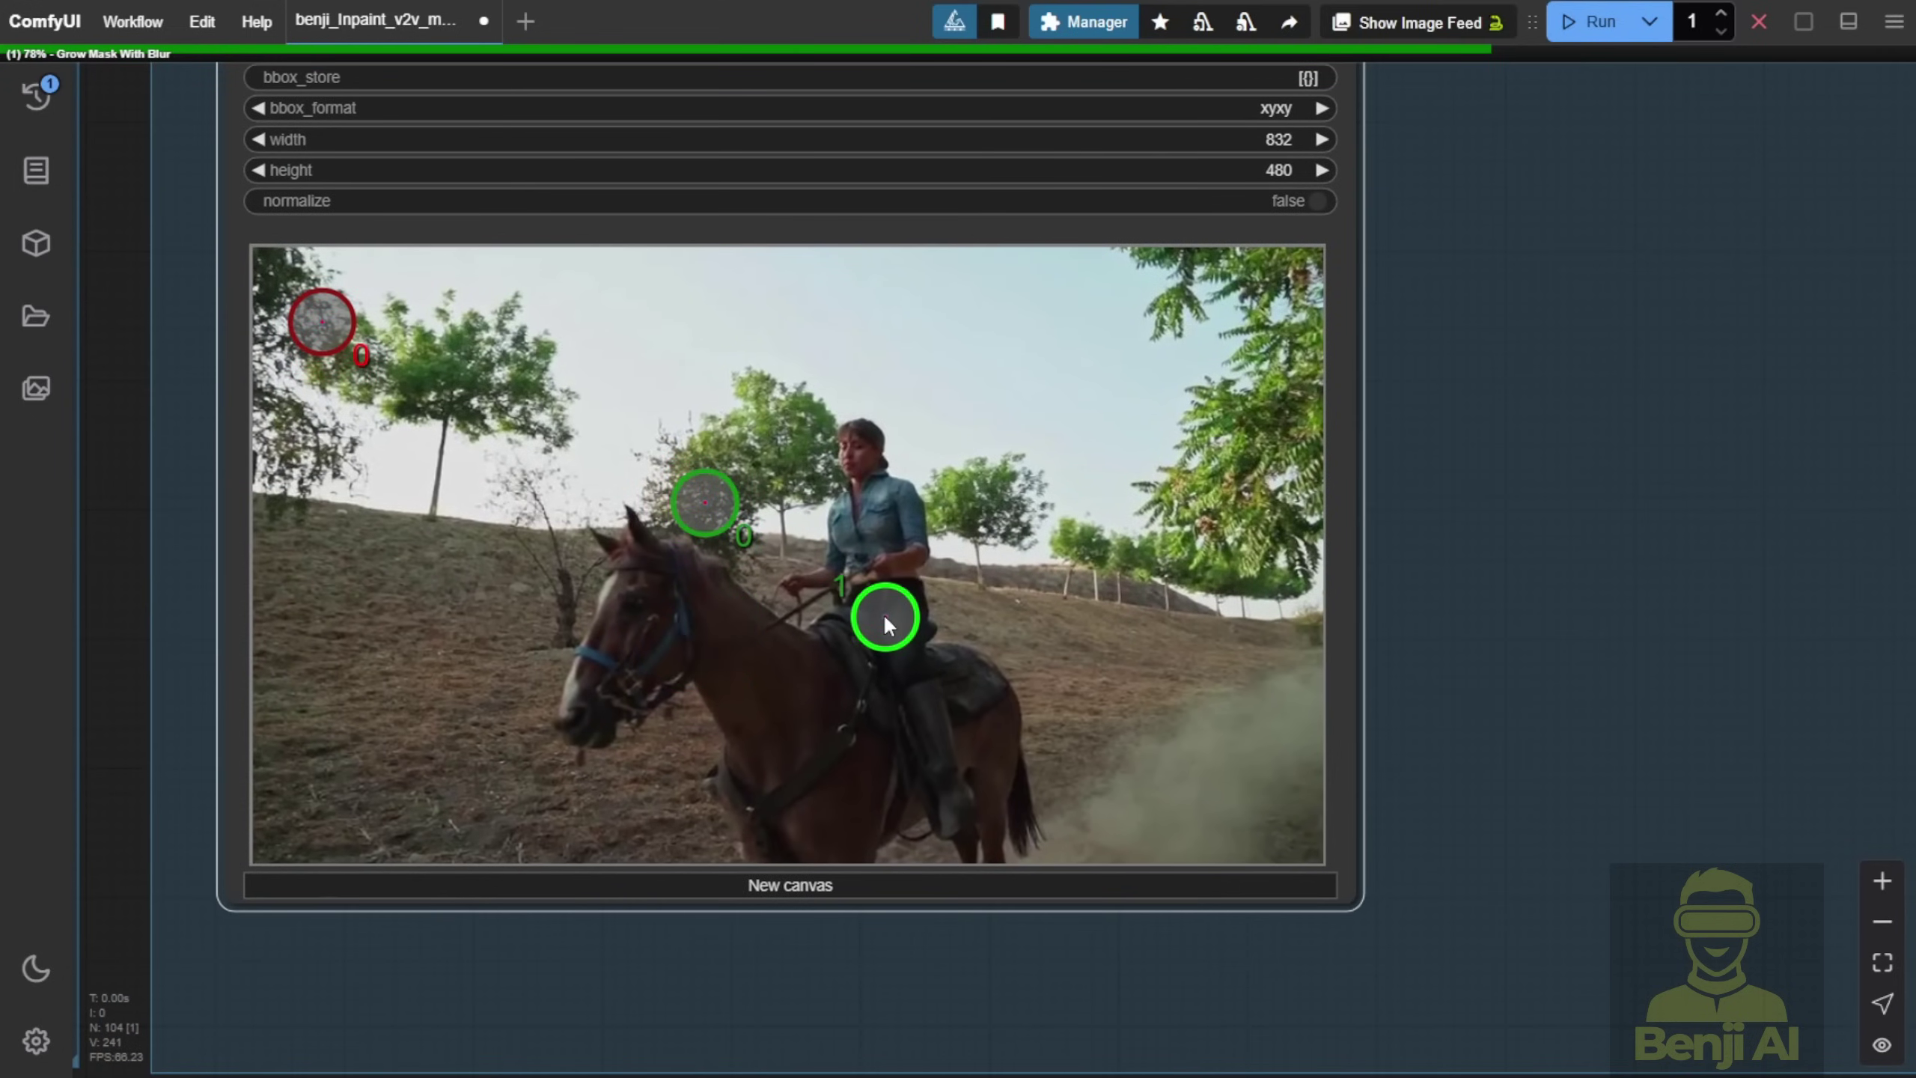
left_click_drag(703, 504, 862, 499)
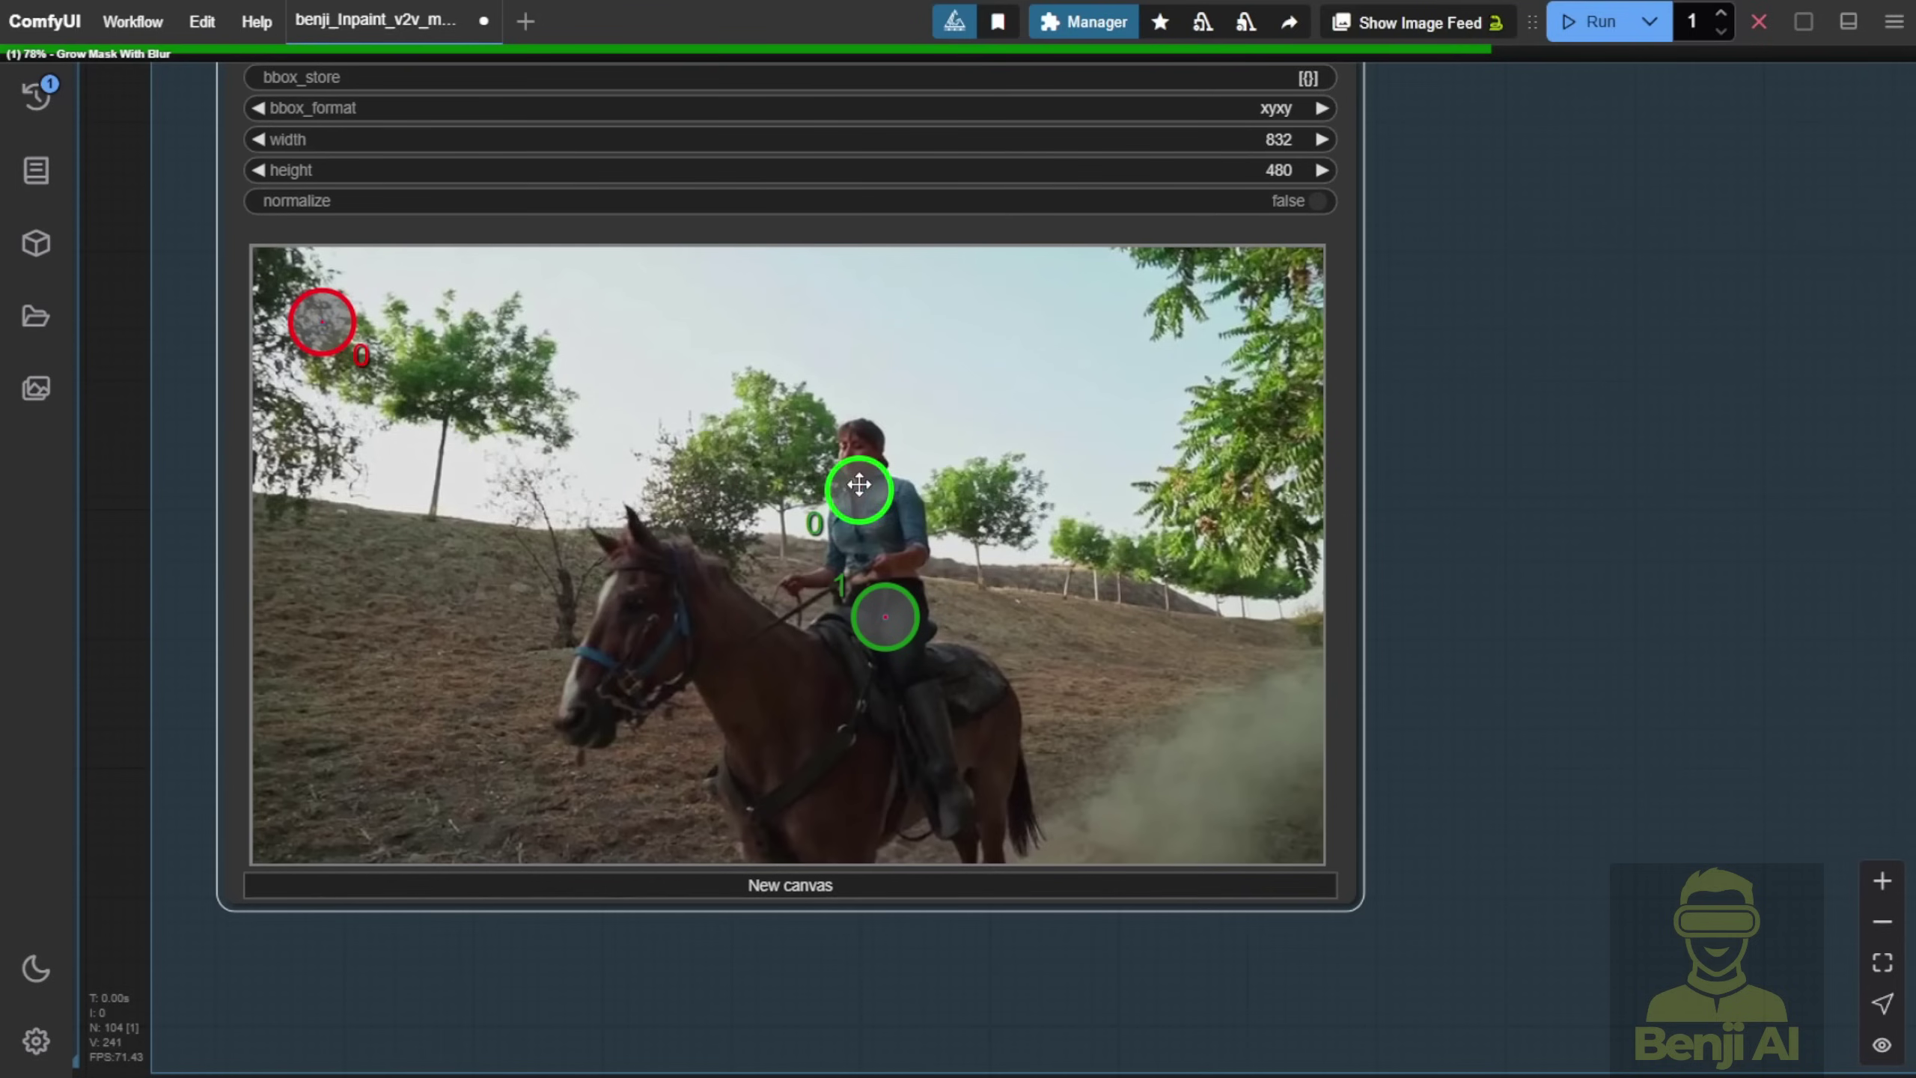
left_click(858, 451, "shift")
left_click(895, 651)
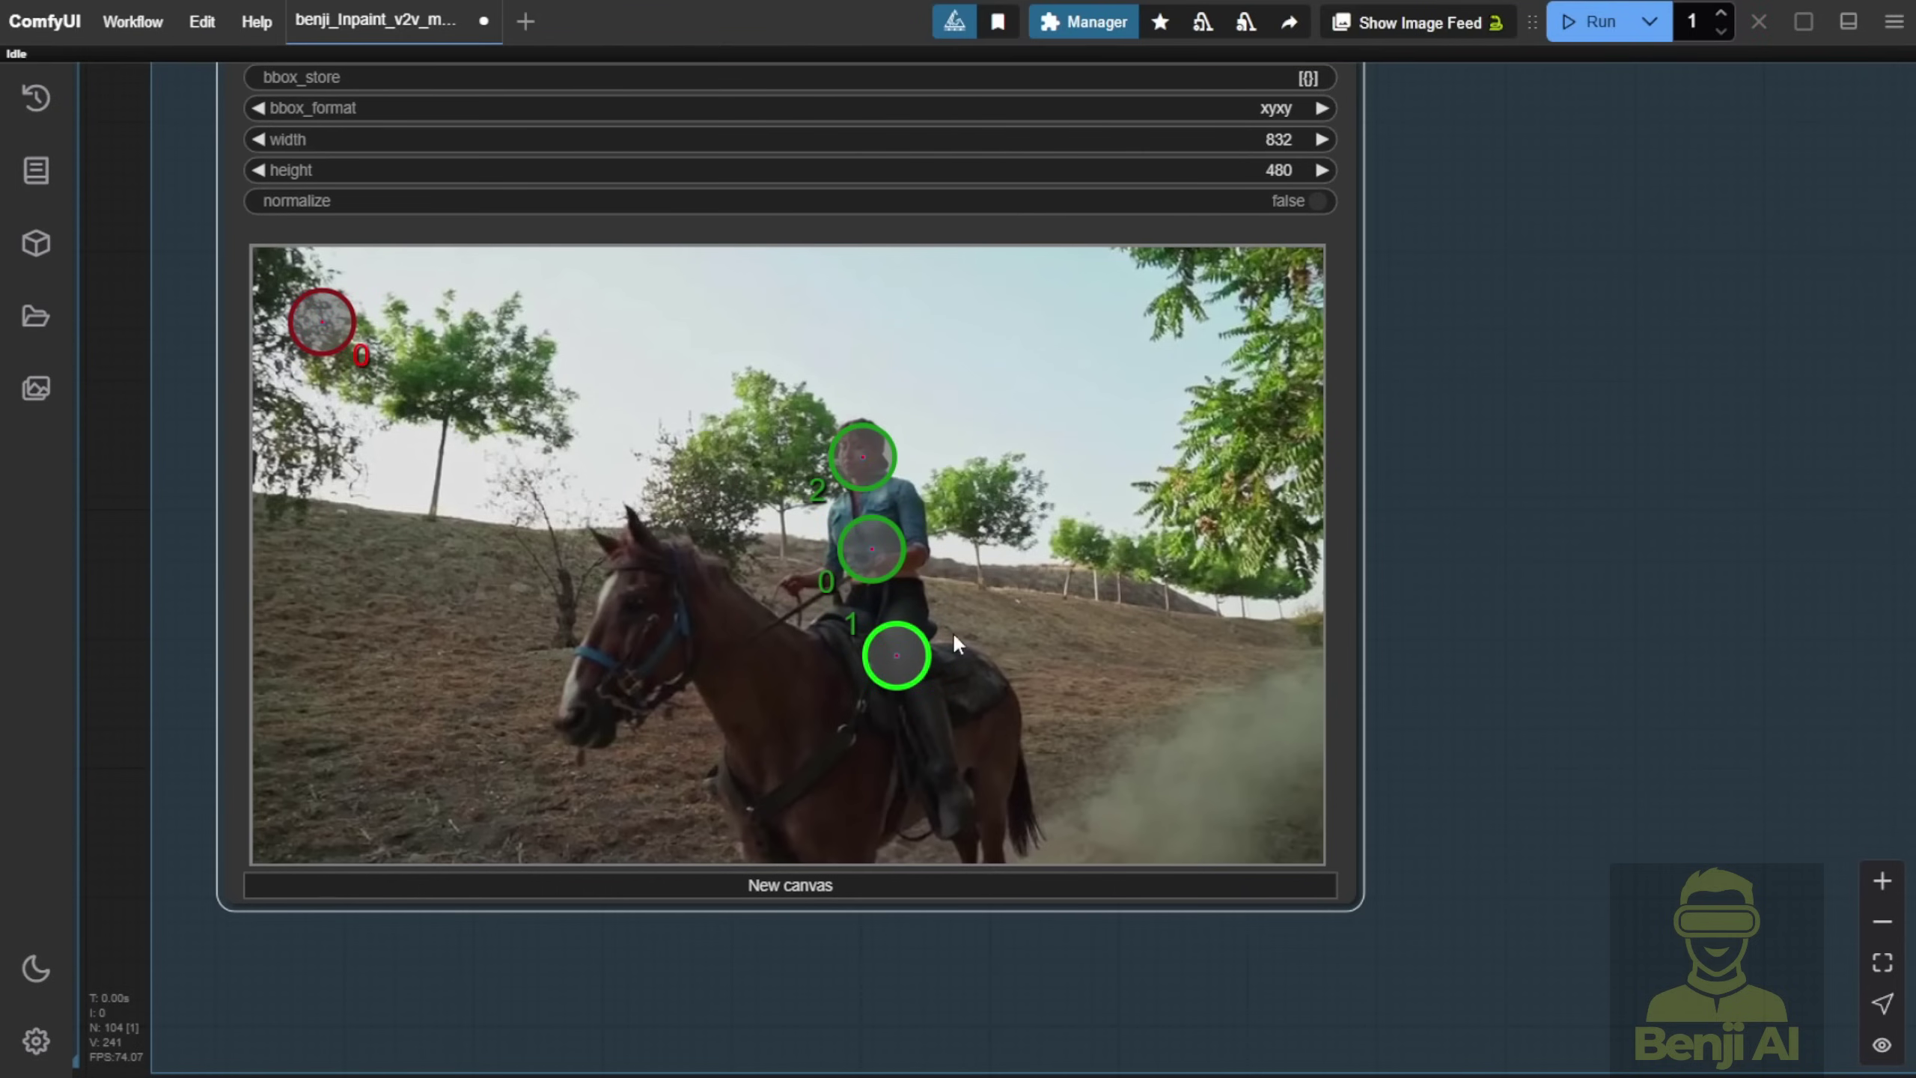
left_click(928, 761, "shift")
scroll(928, 760, "down", 5)
Run the workflow, review the rider's white mask preview, and edit the mask expand value
left_click(1591, 21)
left_click_drag(1105, 589, 1325, 719)
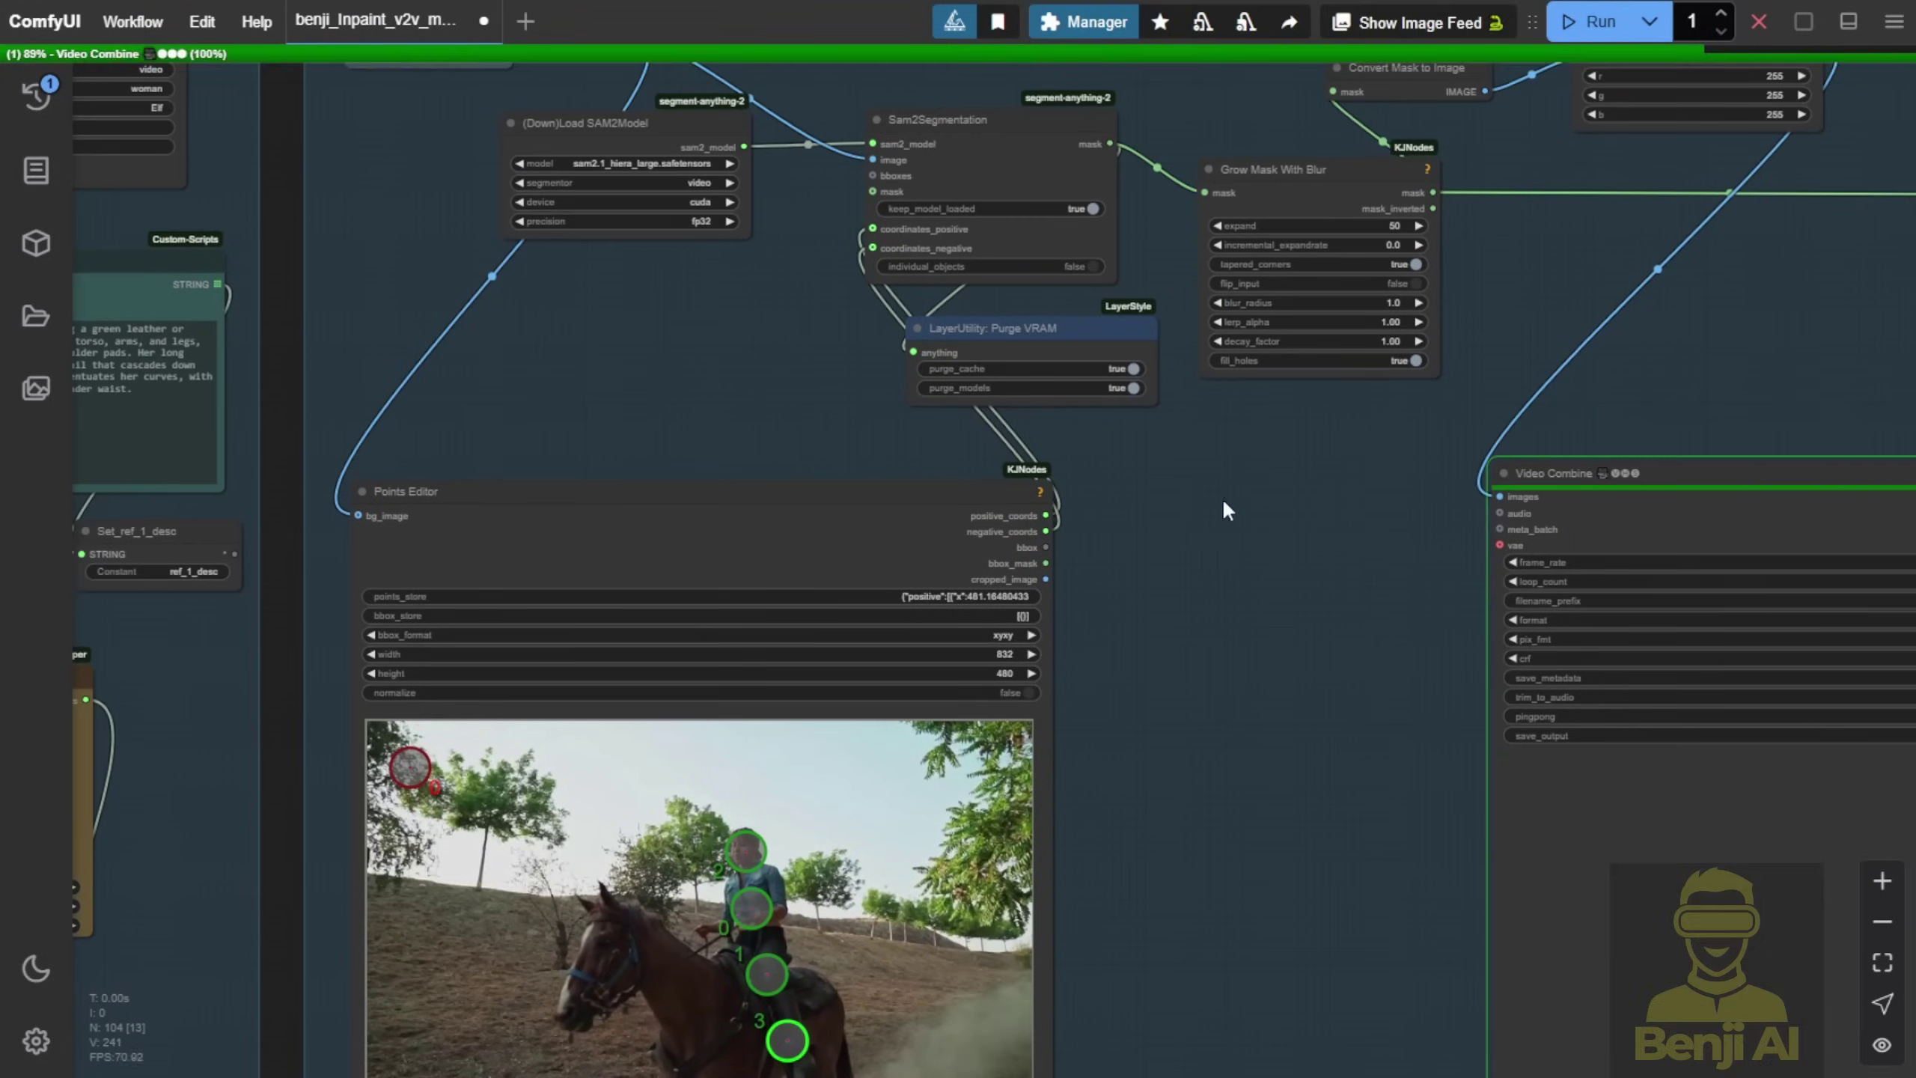
left_click_drag(1228, 510, 785, 367)
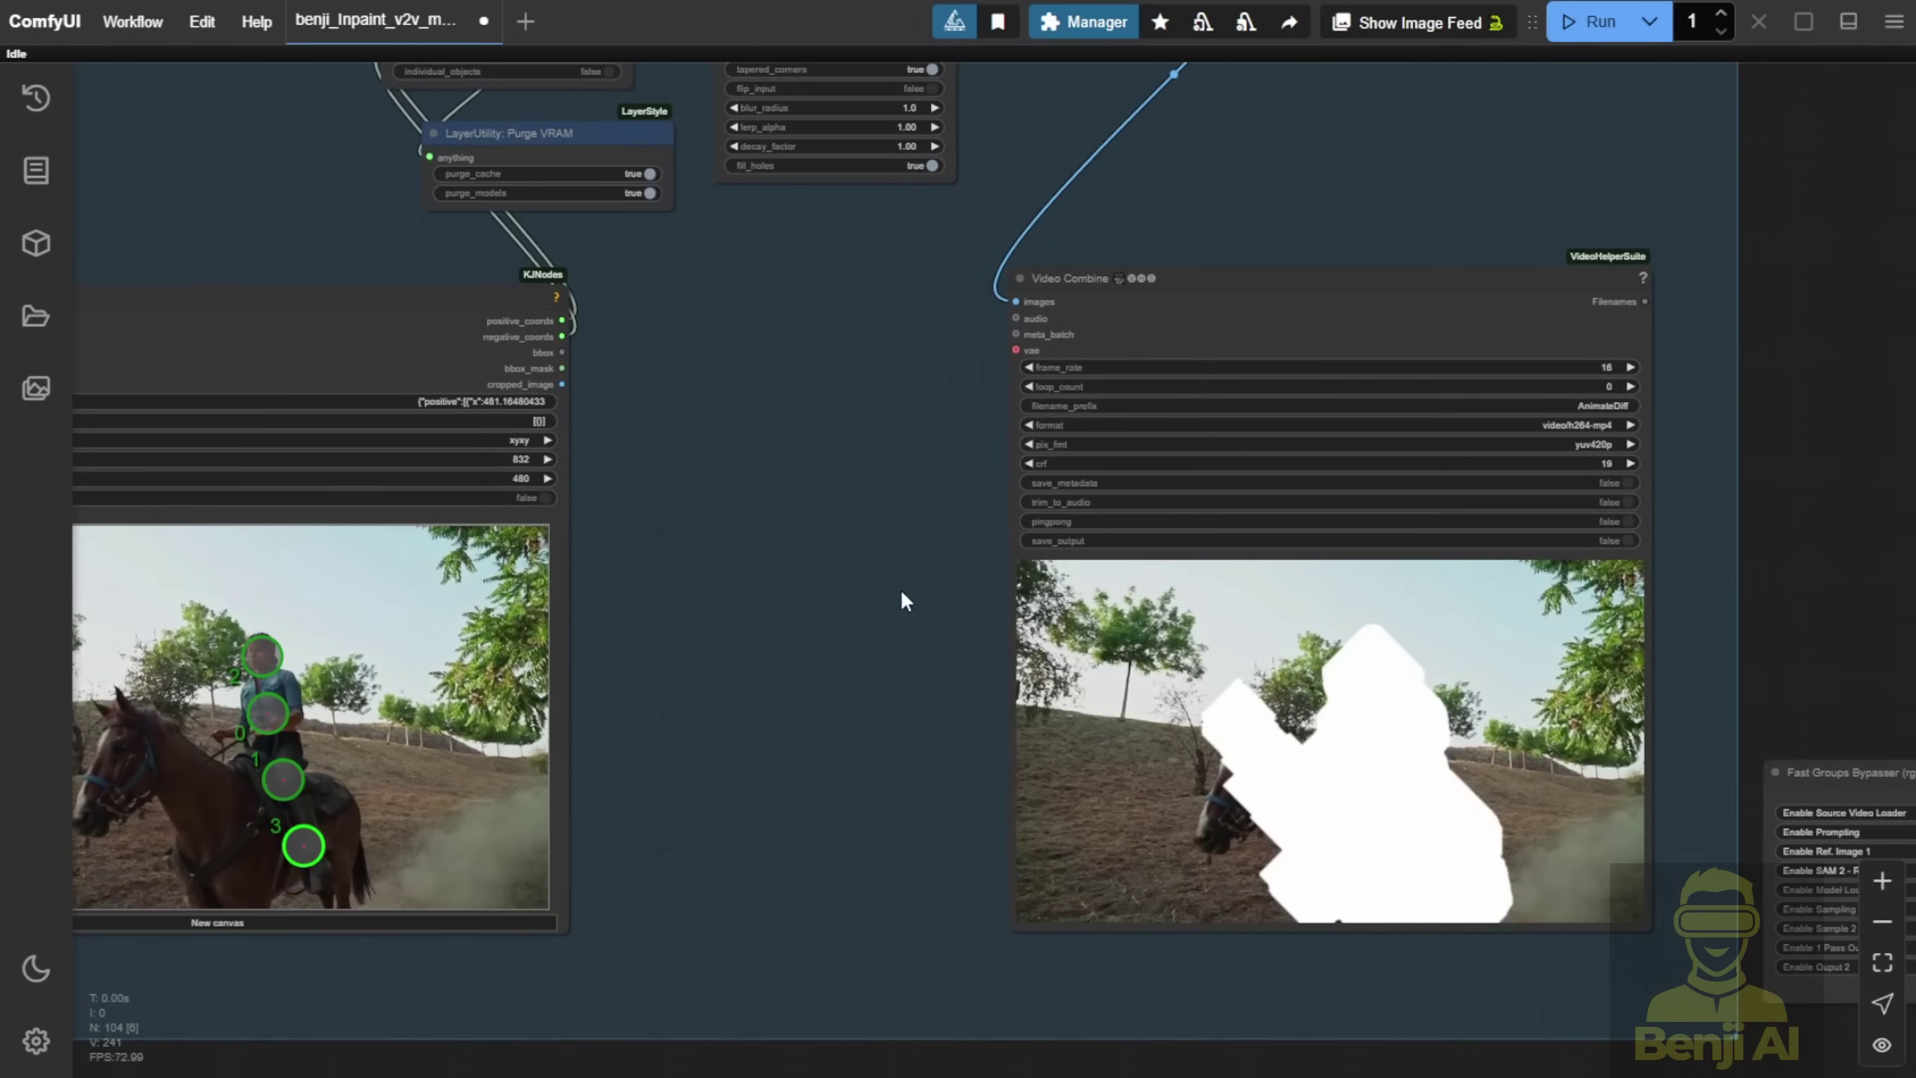
scroll(821, 633, "up", 3)
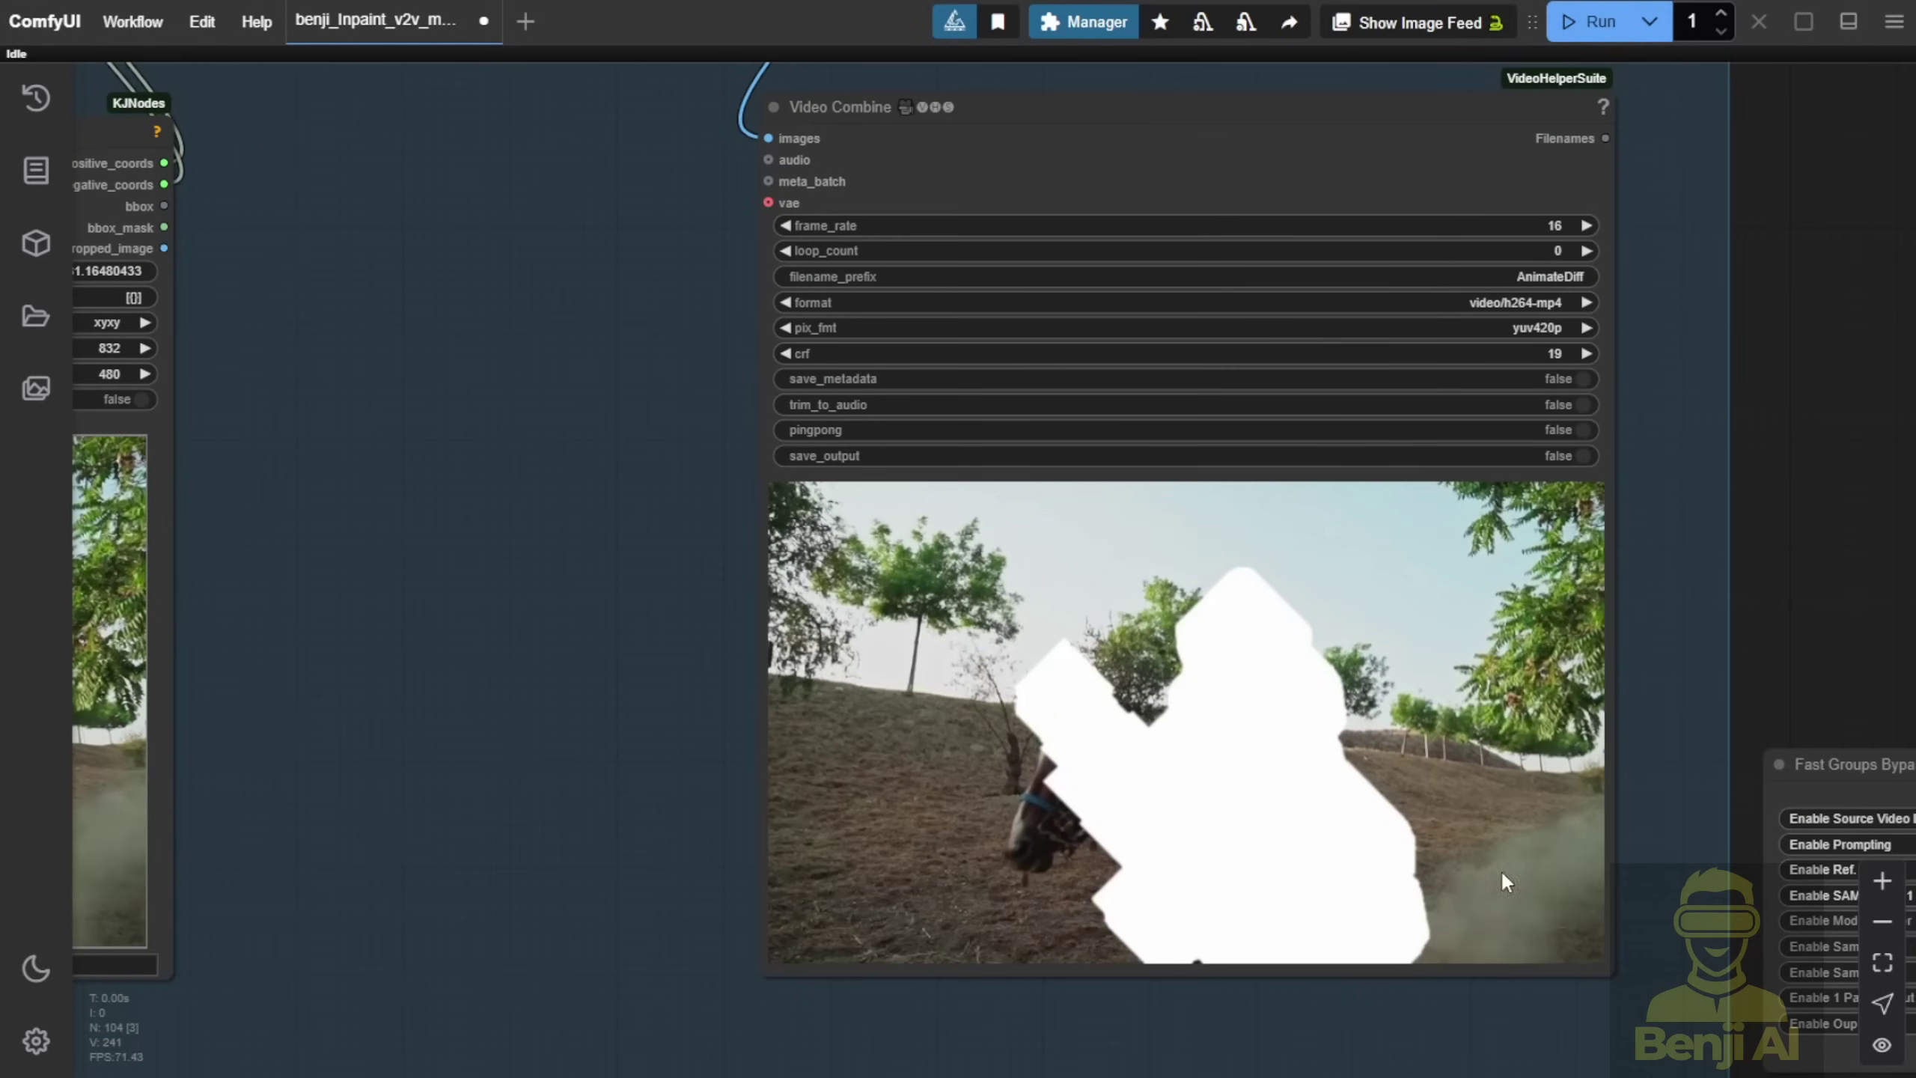
left_click_drag(494, 253, 748, 783)
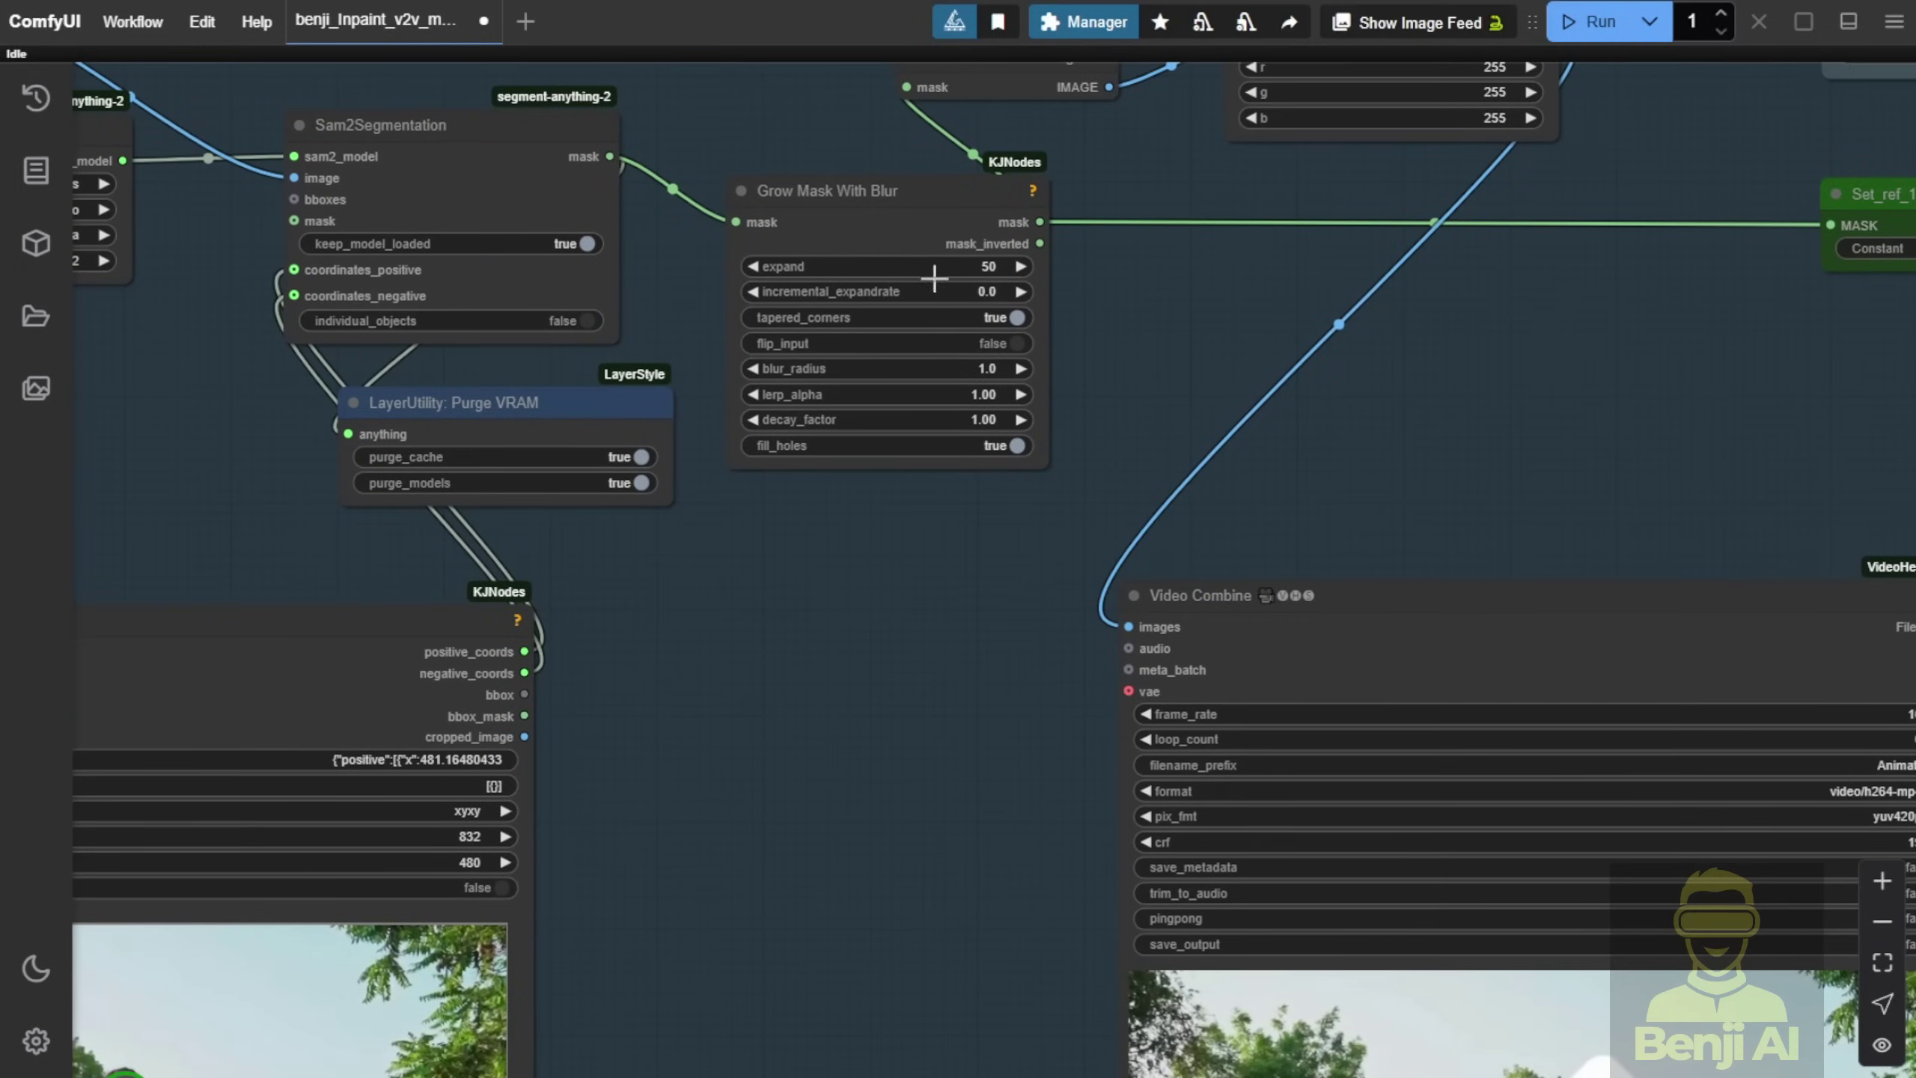
left_click(962, 266)
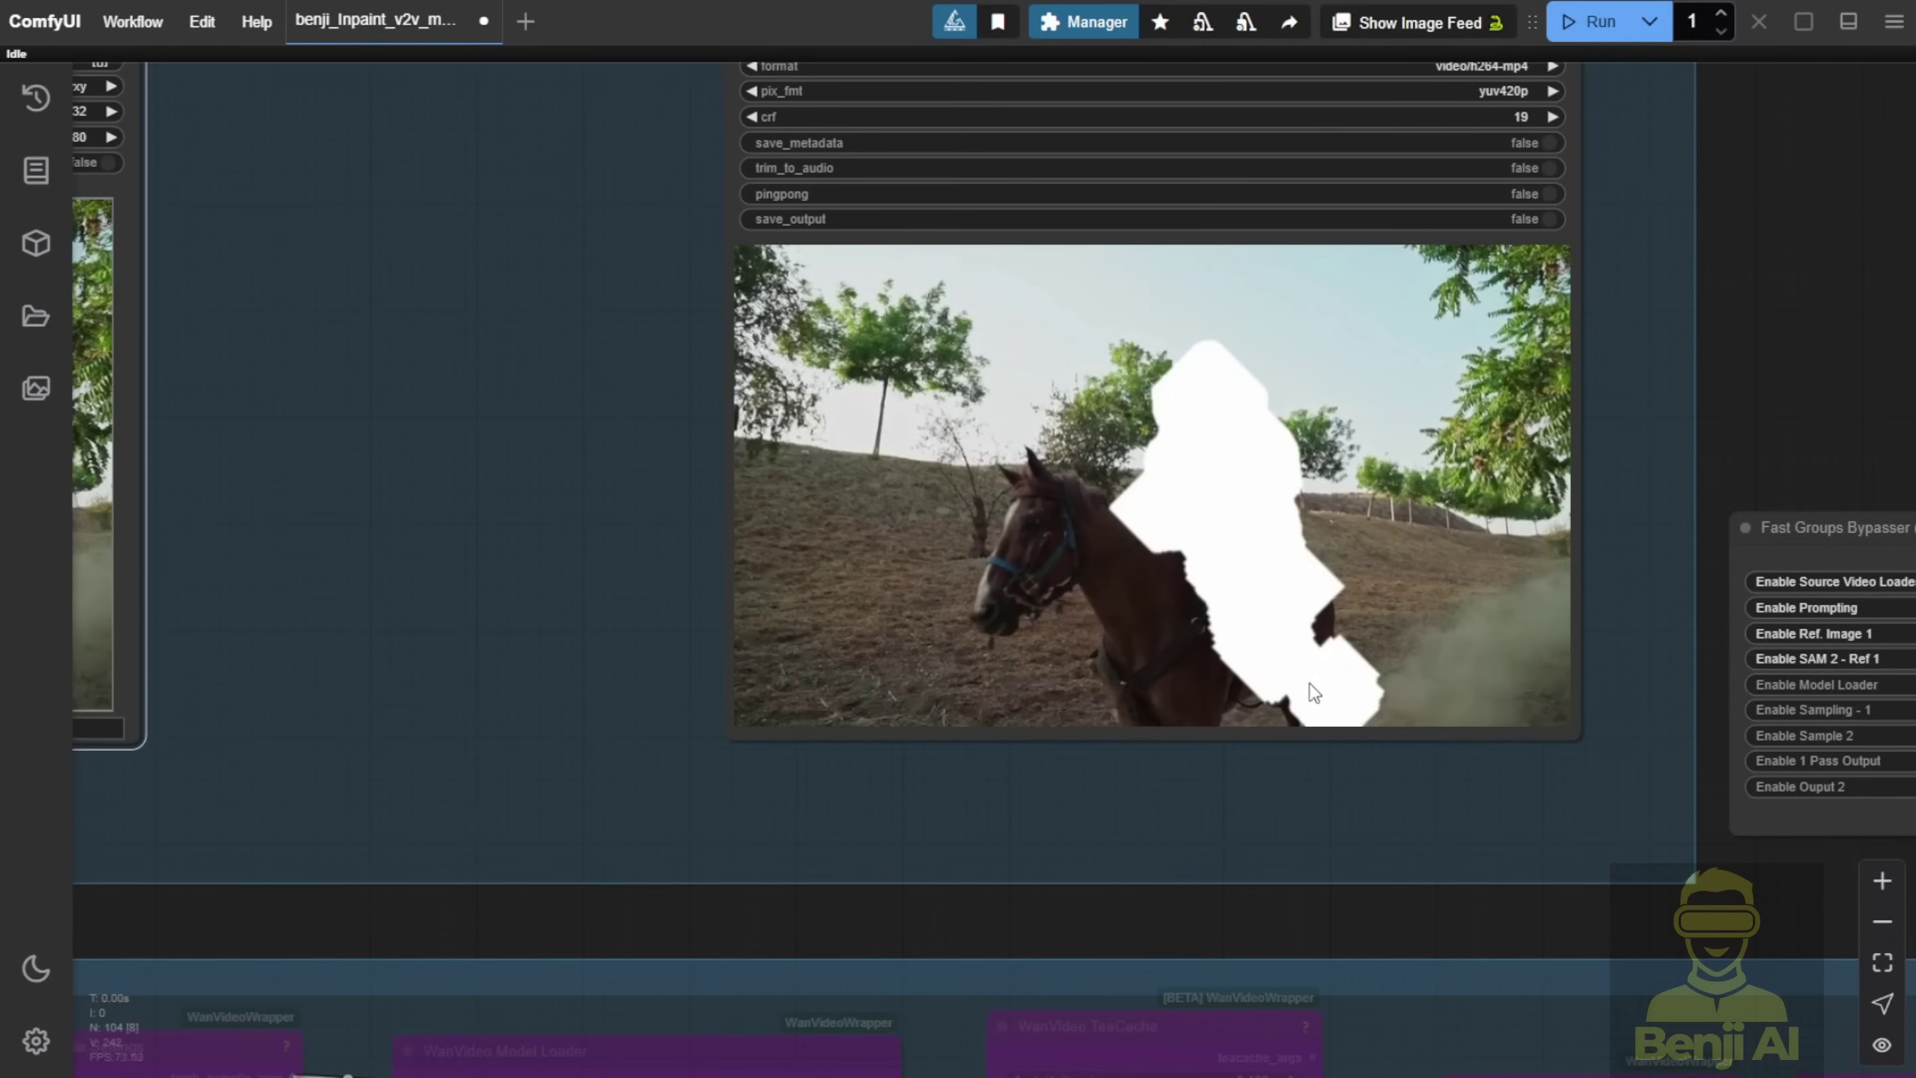
scroll(1313, 692, "up", 3)
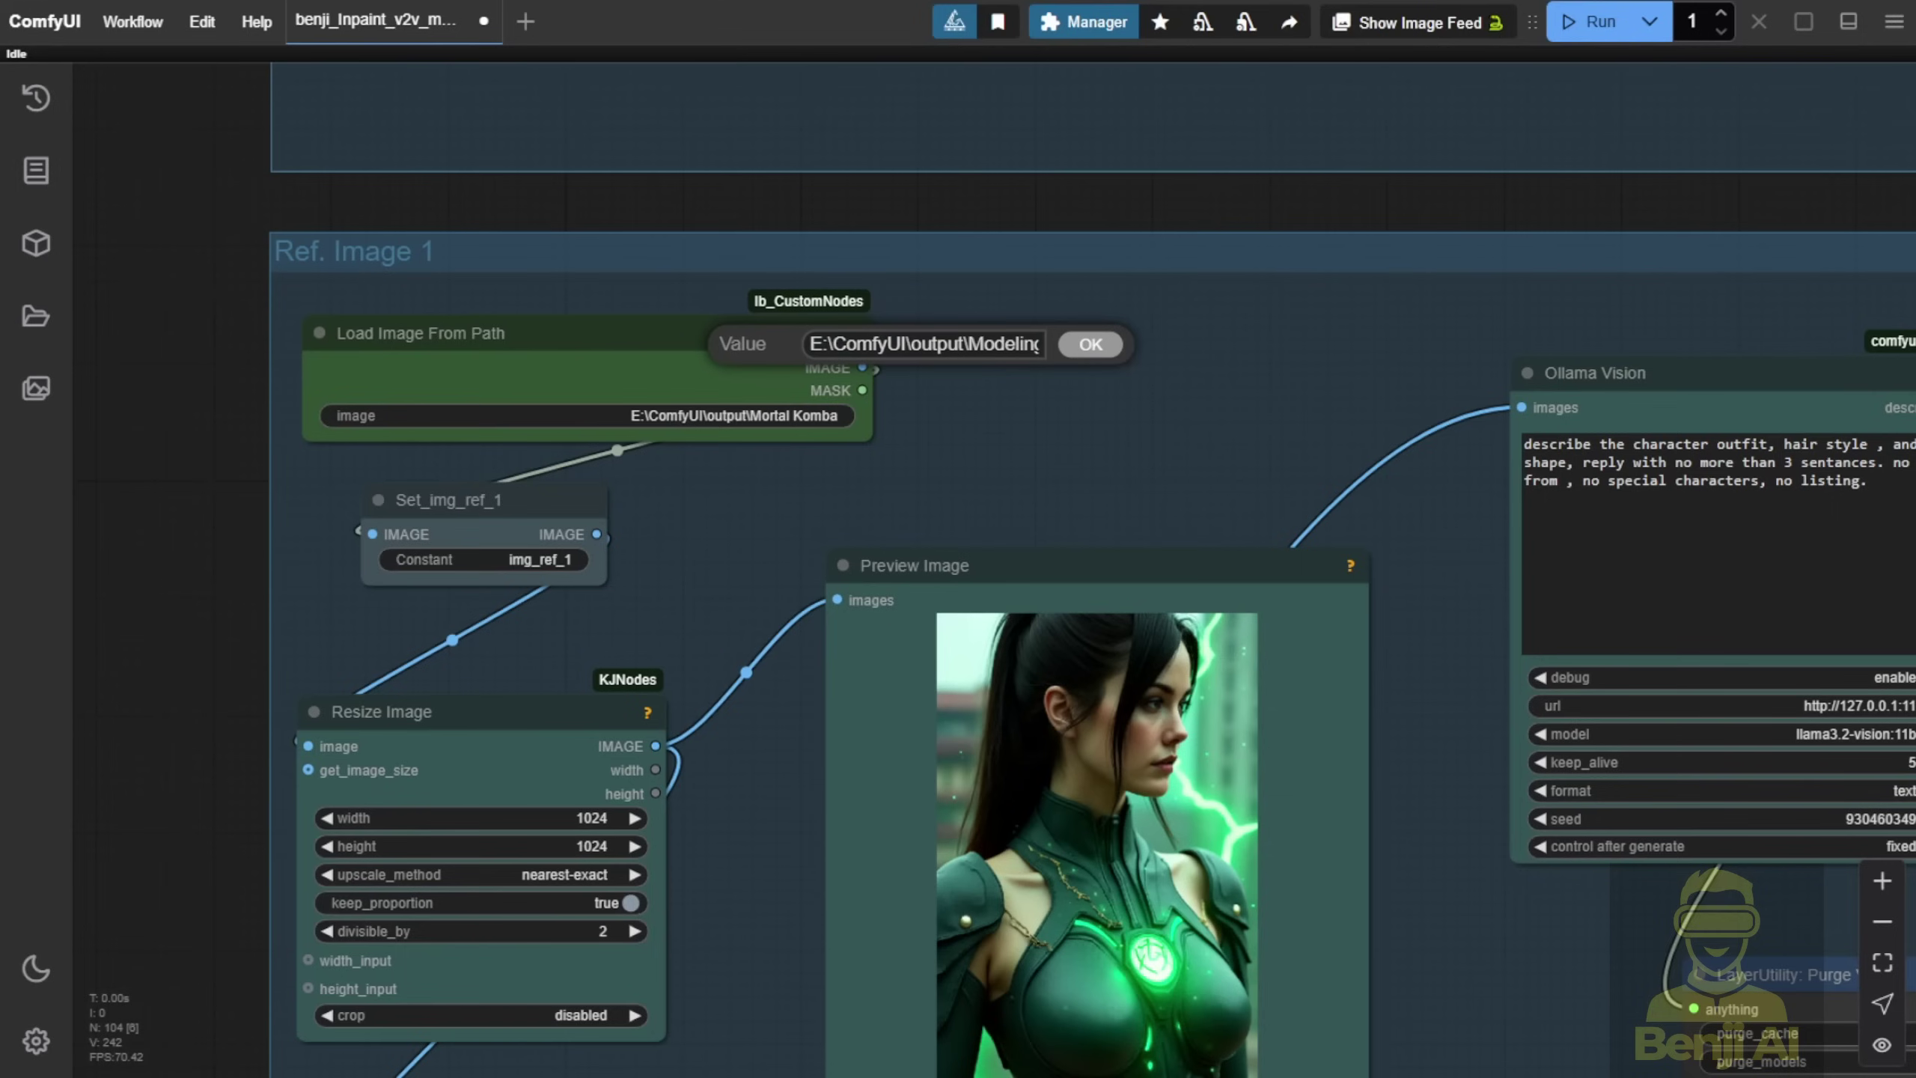
Replace the Load Image From Path reference with the horned green-armoured warrior's image path
key("ctrl+a")
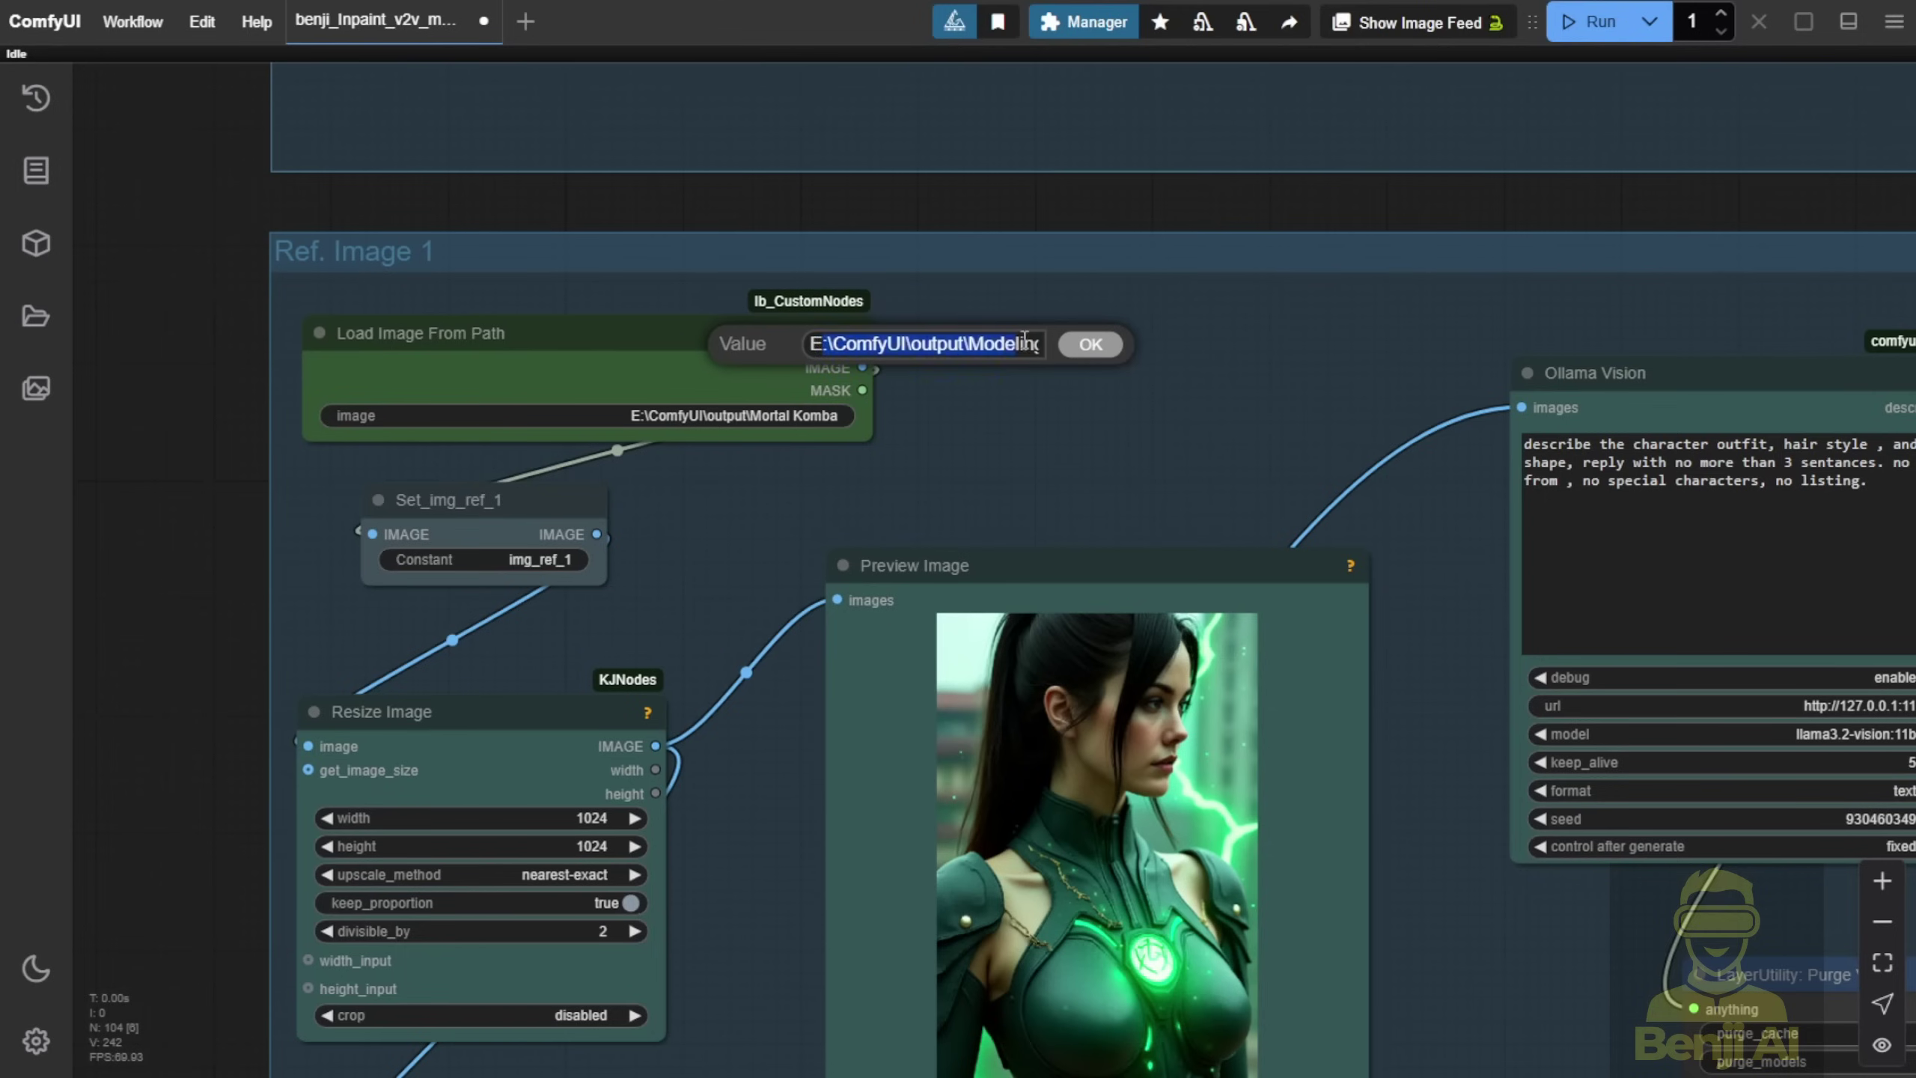
key("ctrl+v")
left_click(1086, 346)
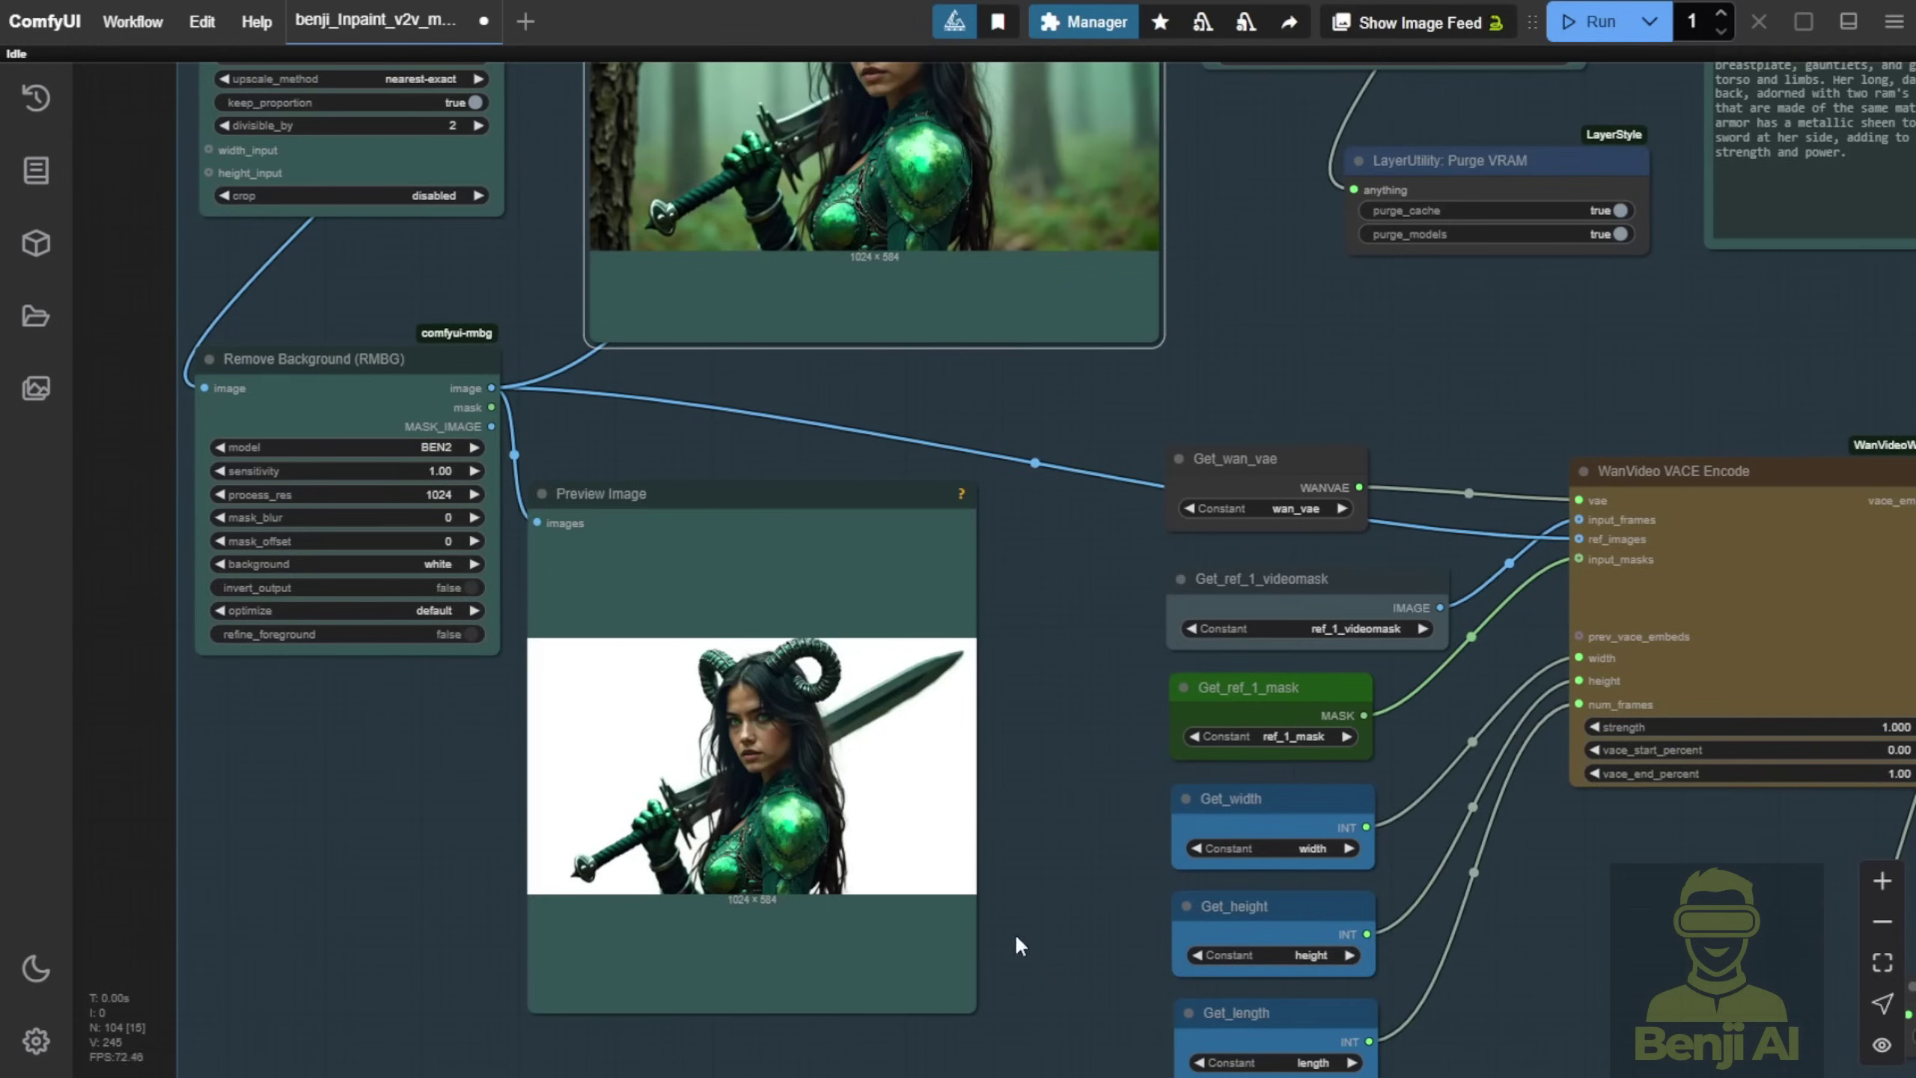
Enlarge the background-removed Preview Image node to show the new warrior
left_click_drag(1018, 950, 1210, 698)
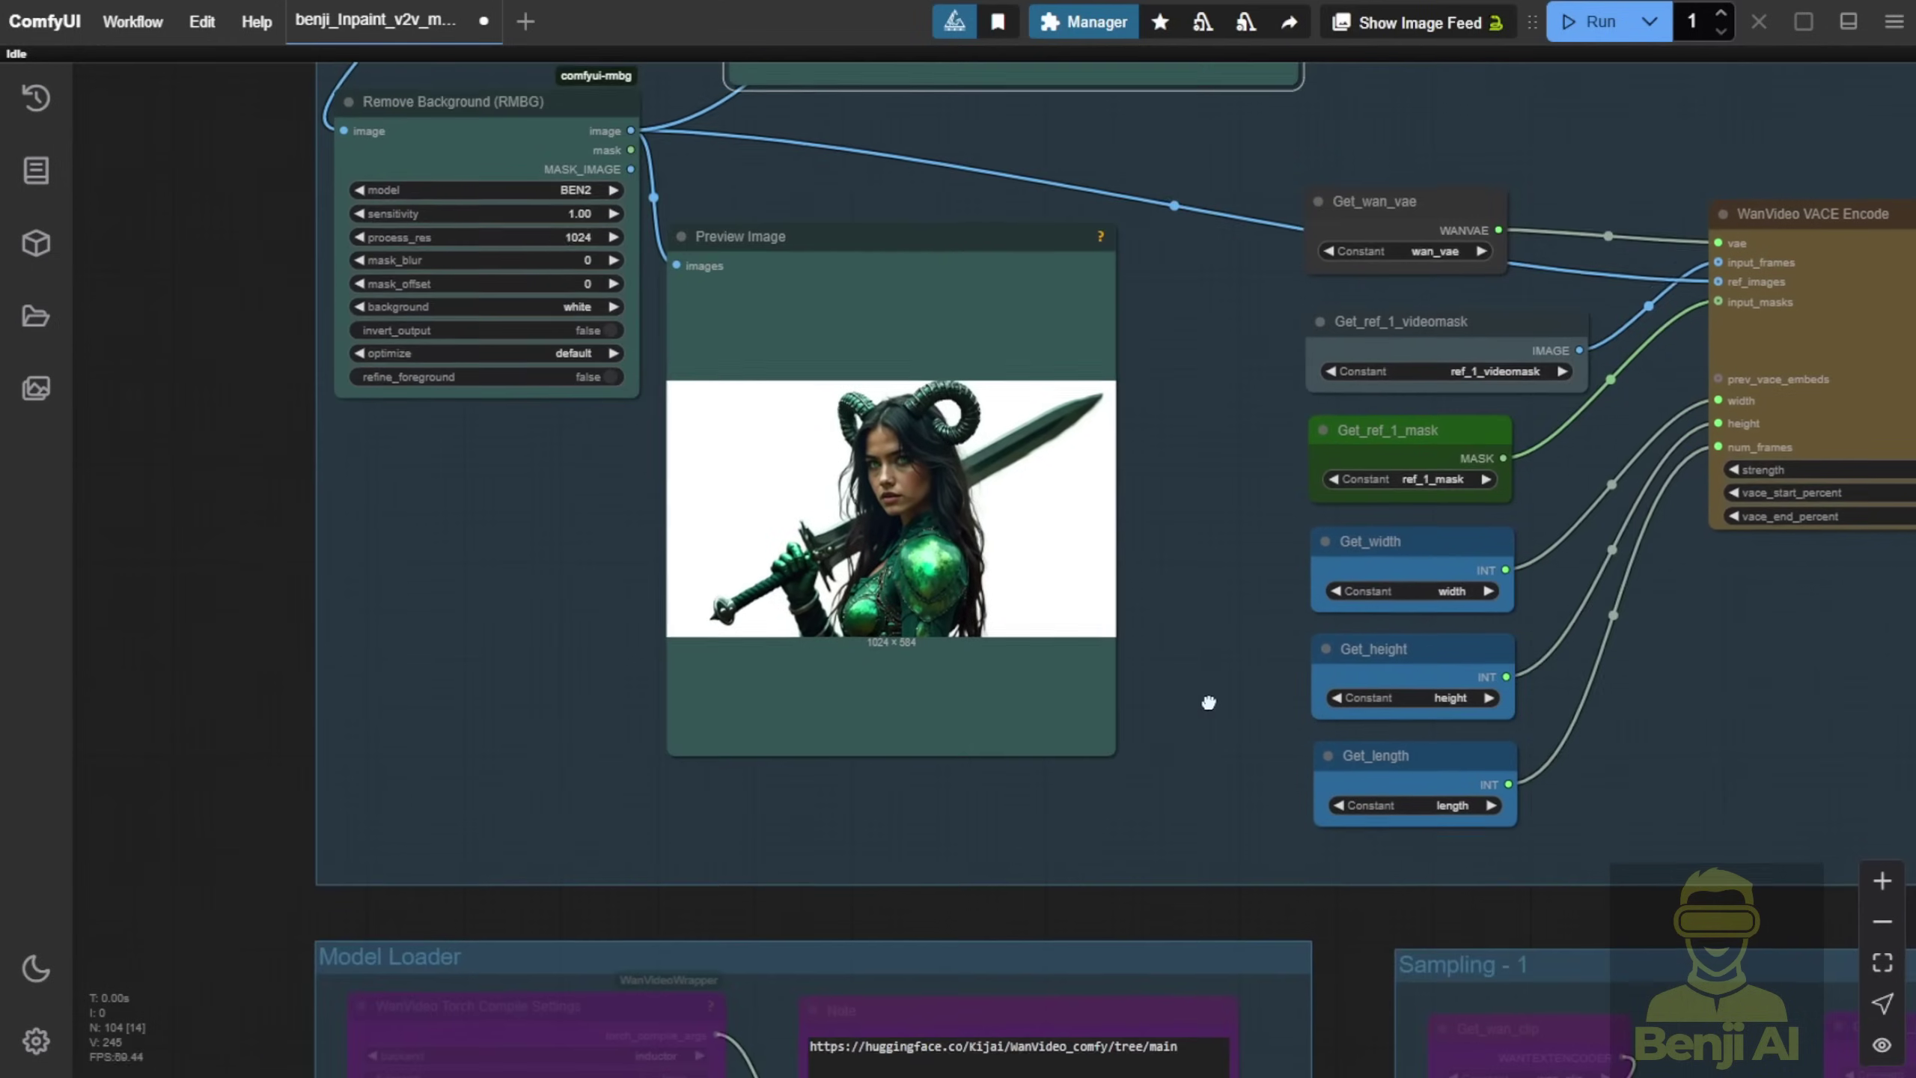
left_click(1106, 748)
left_click_drag(1106, 751, 1078, 932)
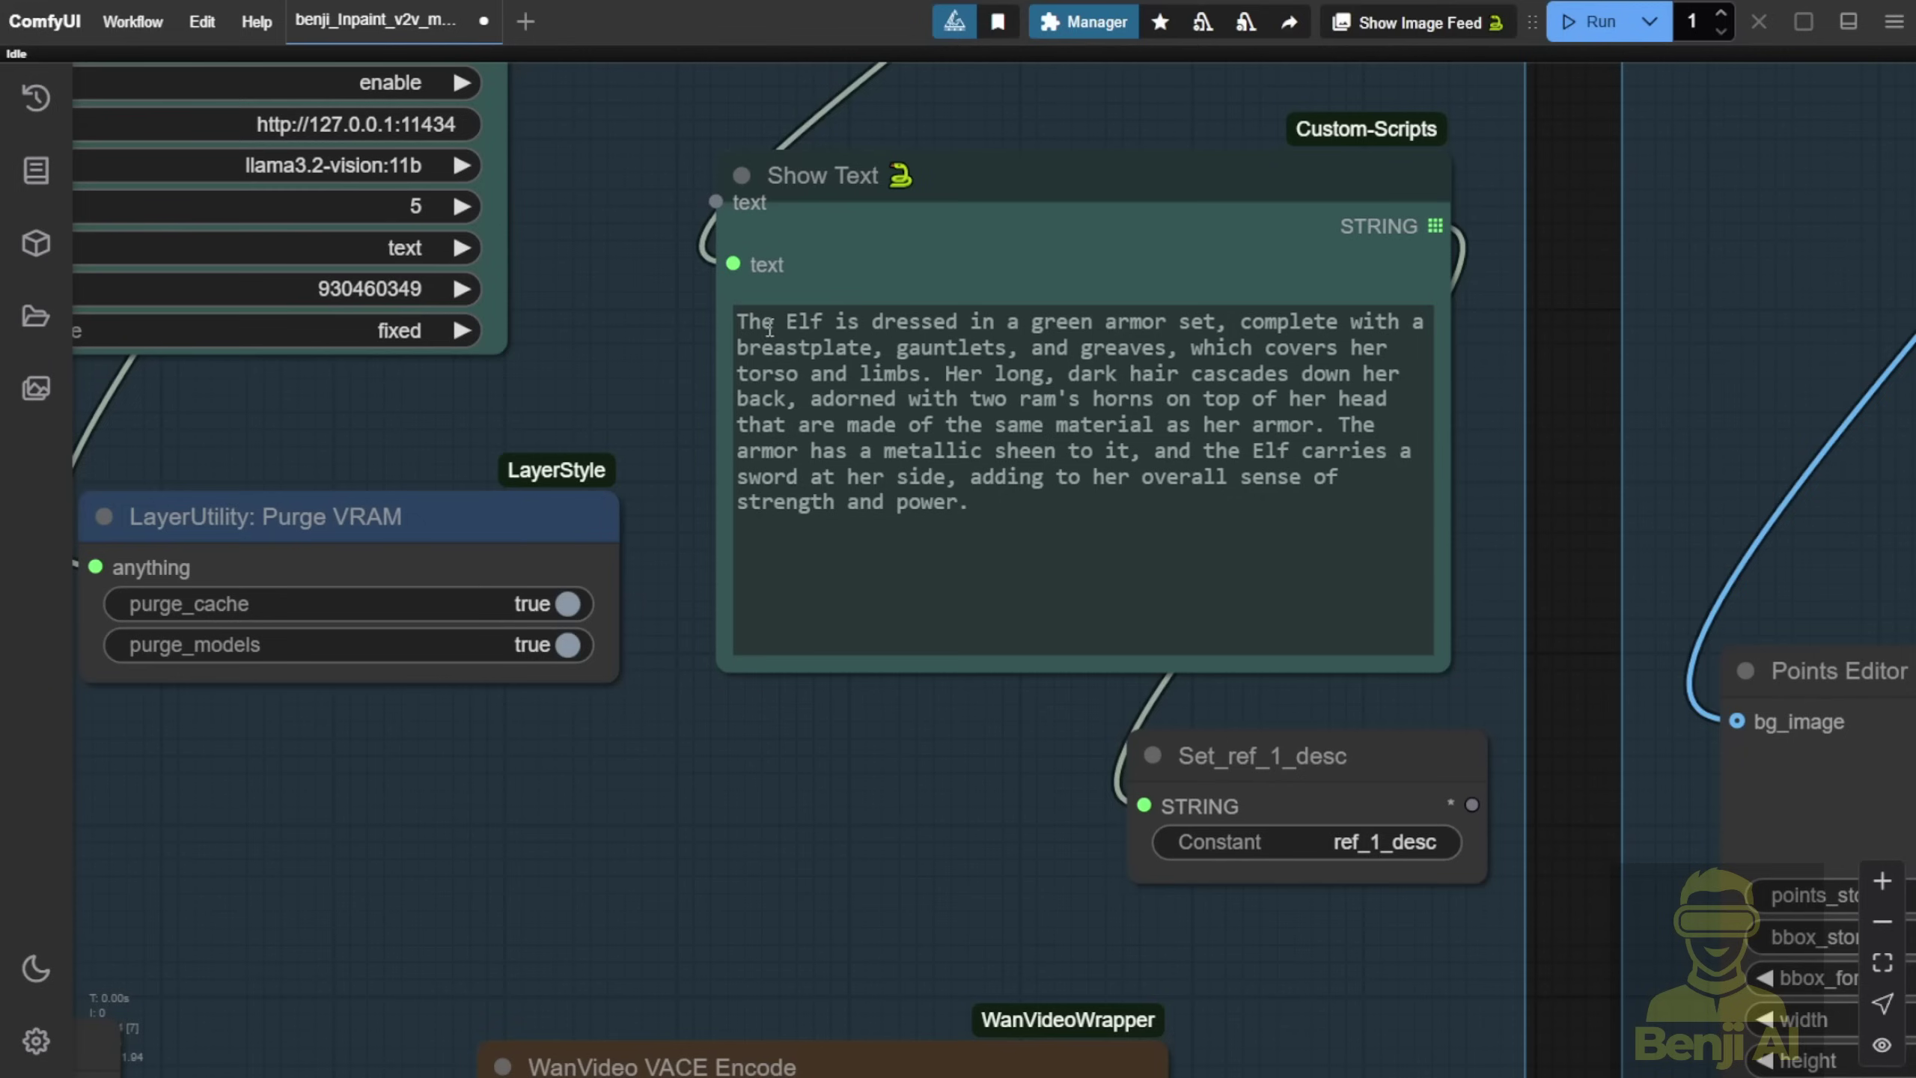
Read over the Elf description and find the scene prompt text
left_click_drag(770, 316, 1103, 318)
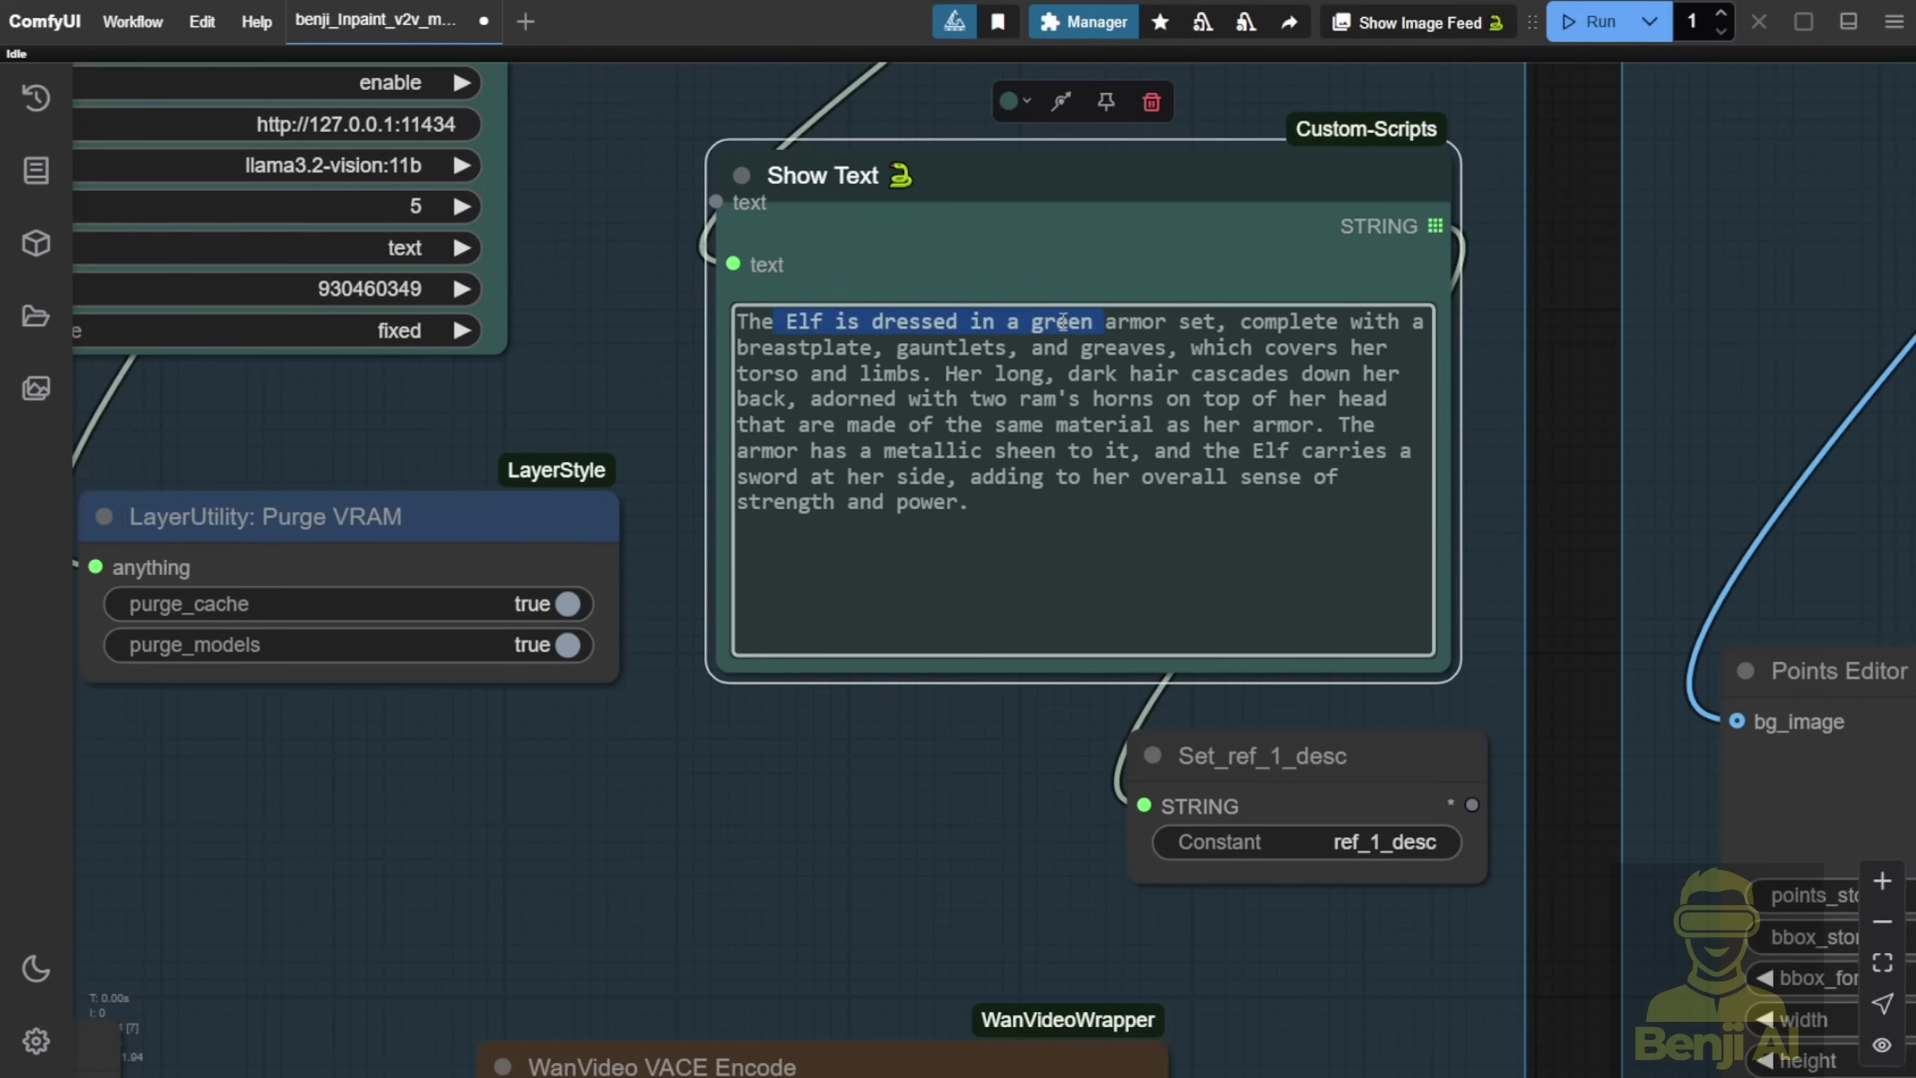
scroll(1491, 603, "down", 5)
left_click_drag(1491, 604, 1206, 397)
scroll(1020, 214, "up", 1)
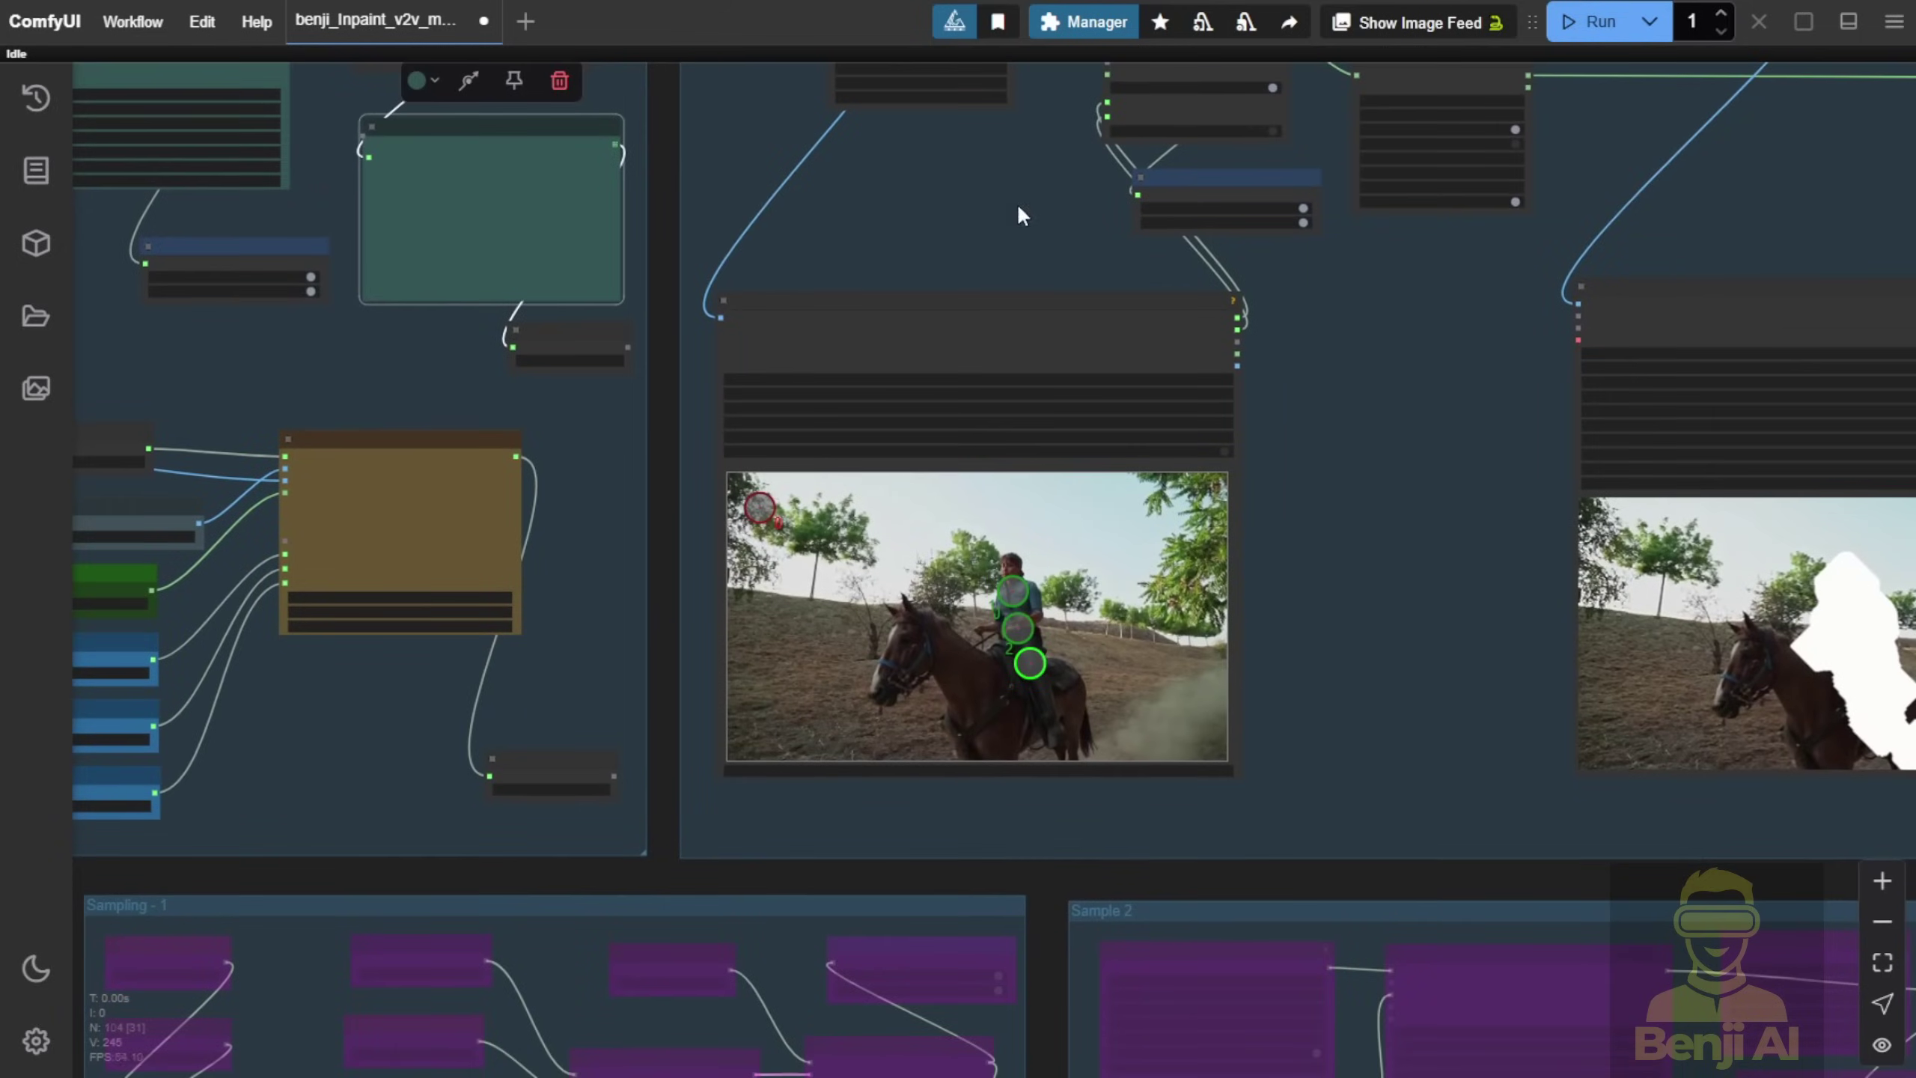
left_click_drag(1471, 609, 1060, 299)
scroll(620, 646, "down", 2)
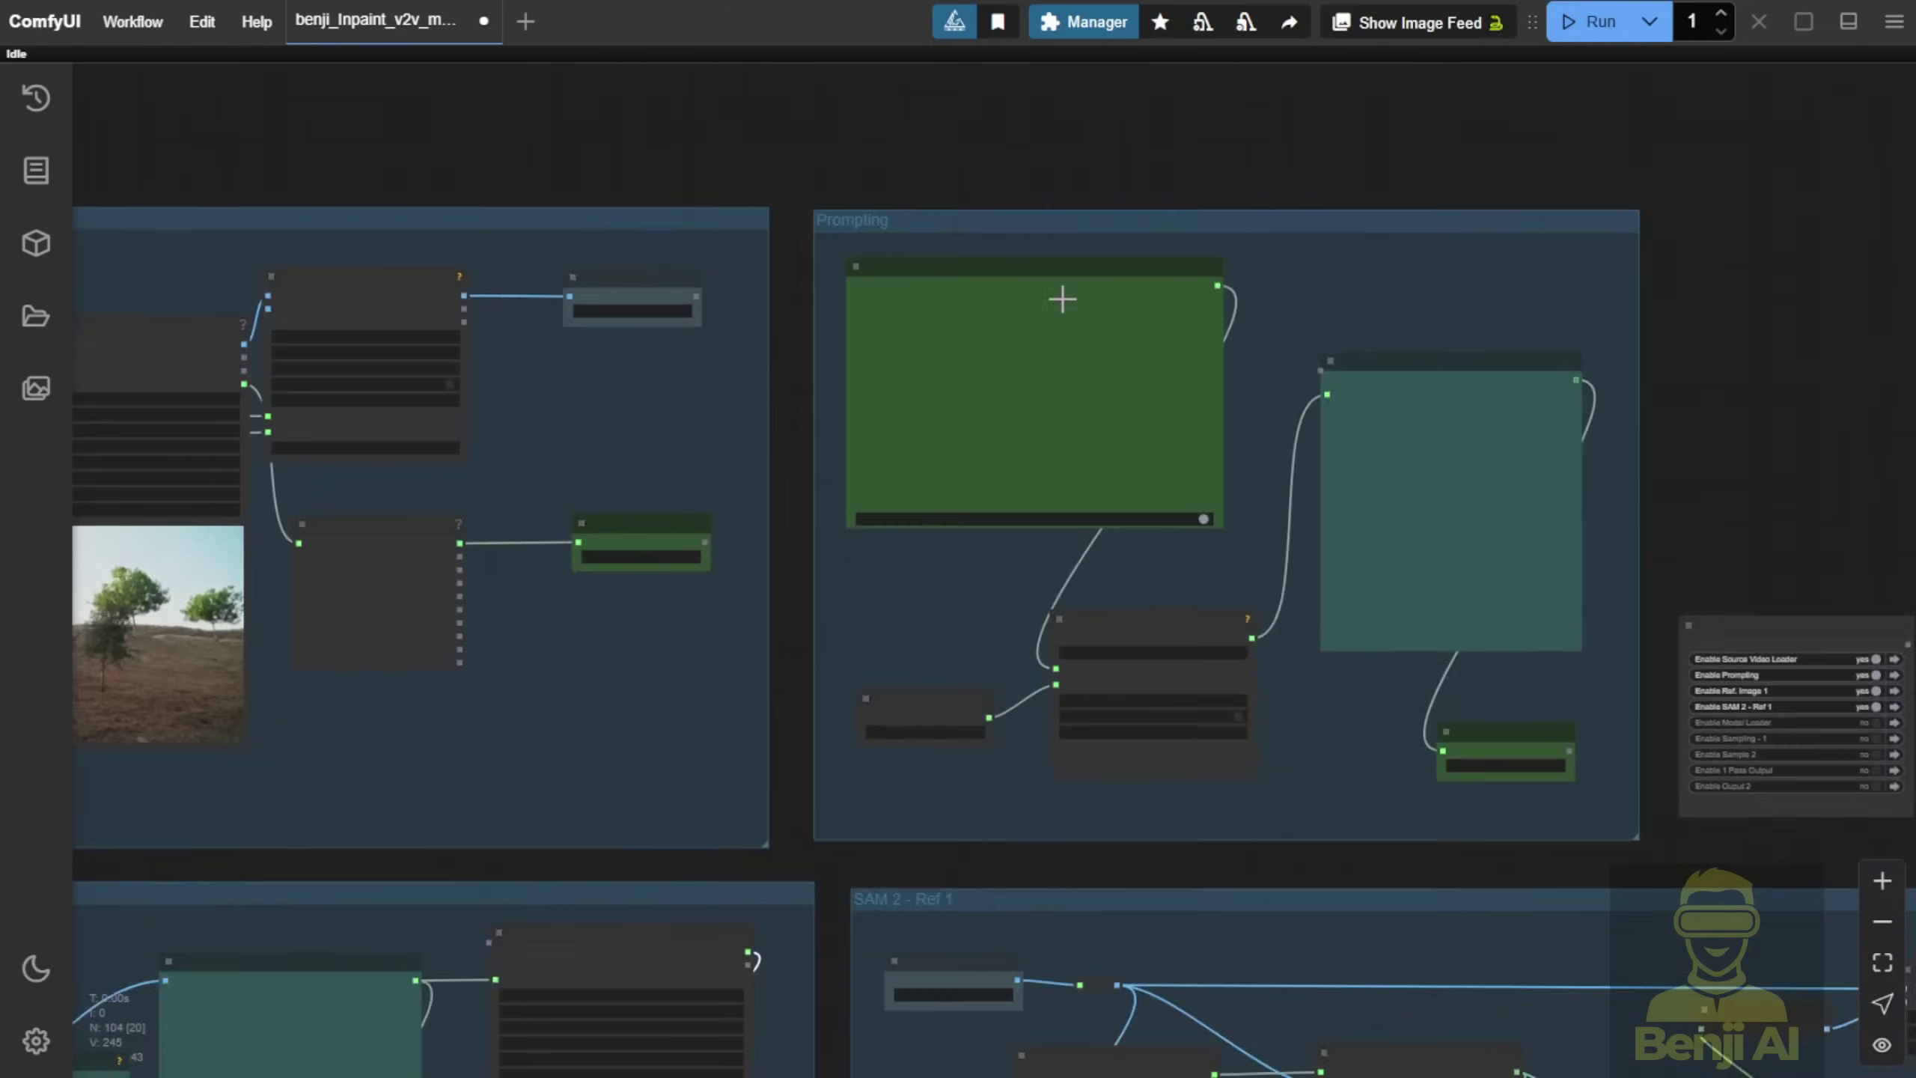
scroll(936, 275, "up", 3)
scroll(936, 276, "up", 4)
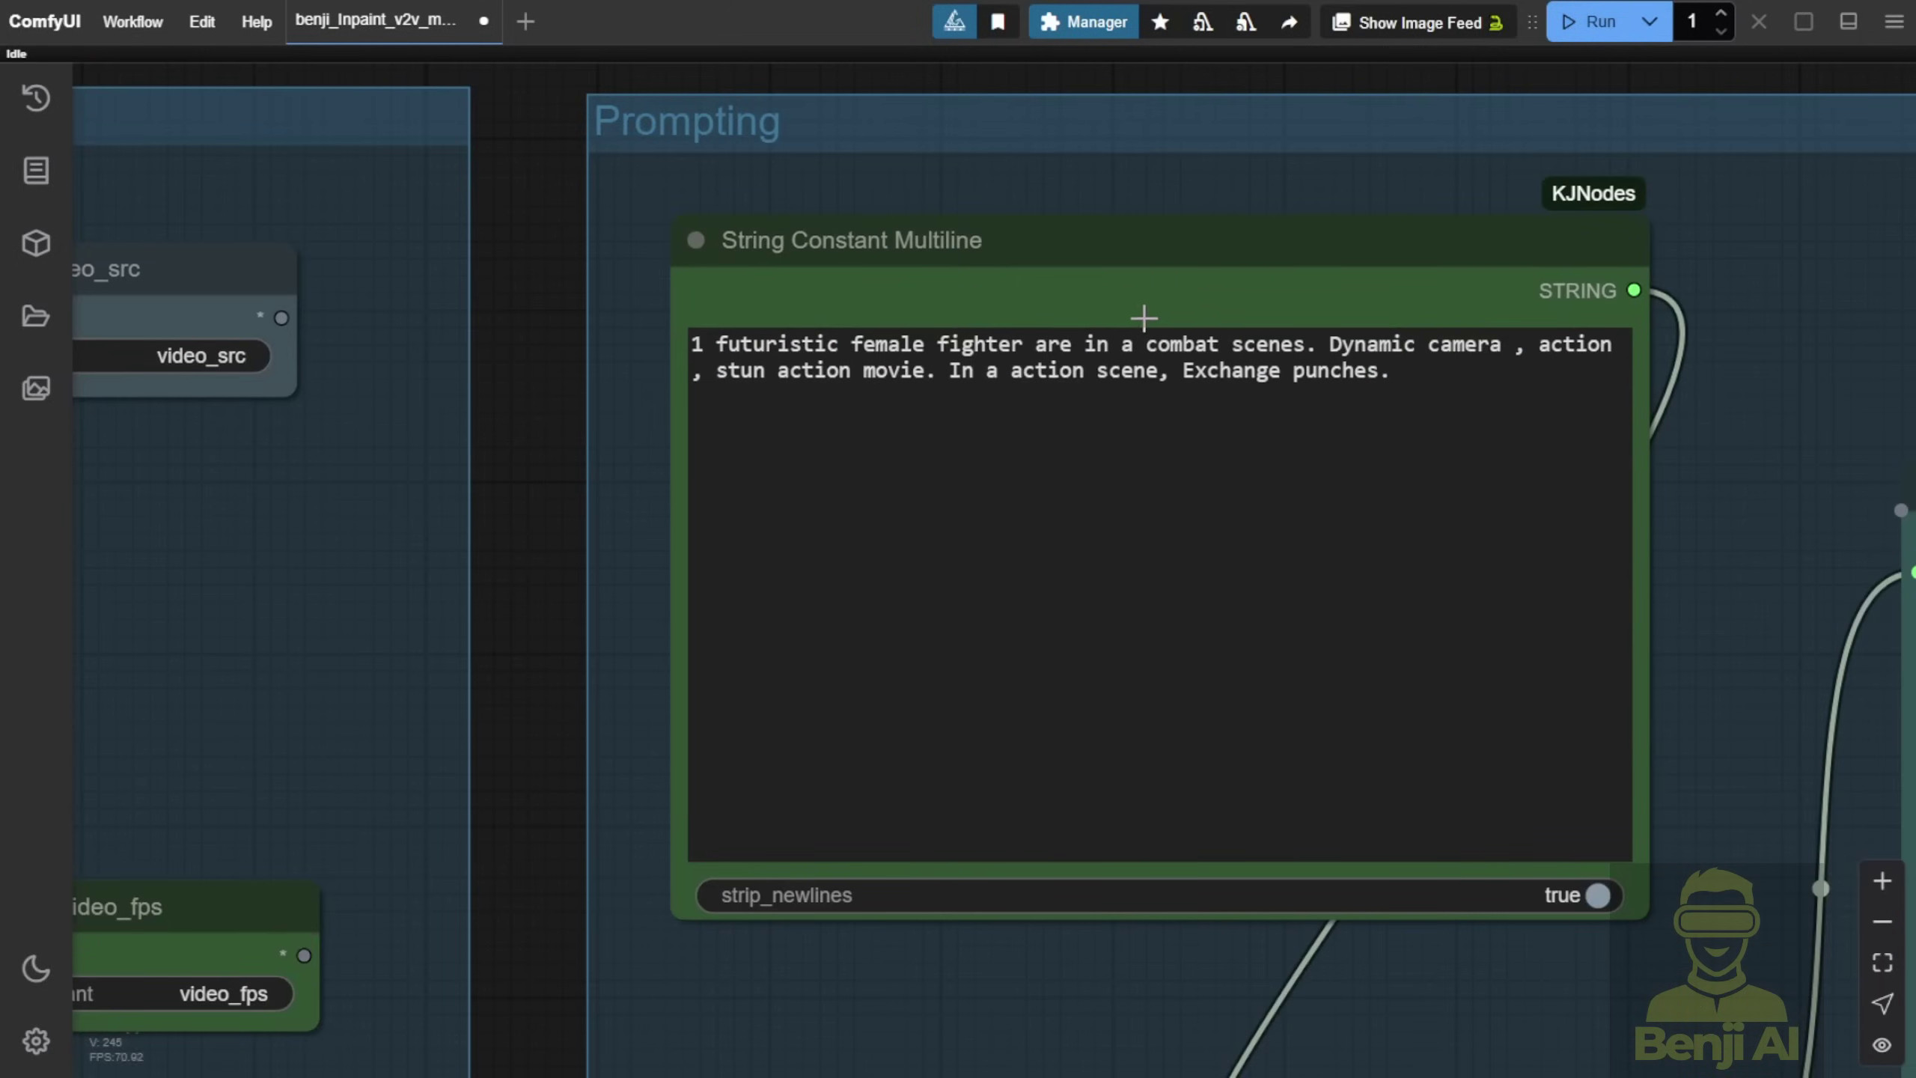
Delete the female fighter sentence from the scene prompt, then check the SAM 2 - Ref 1 group
left_click_drag(1321, 349, 693, 340)
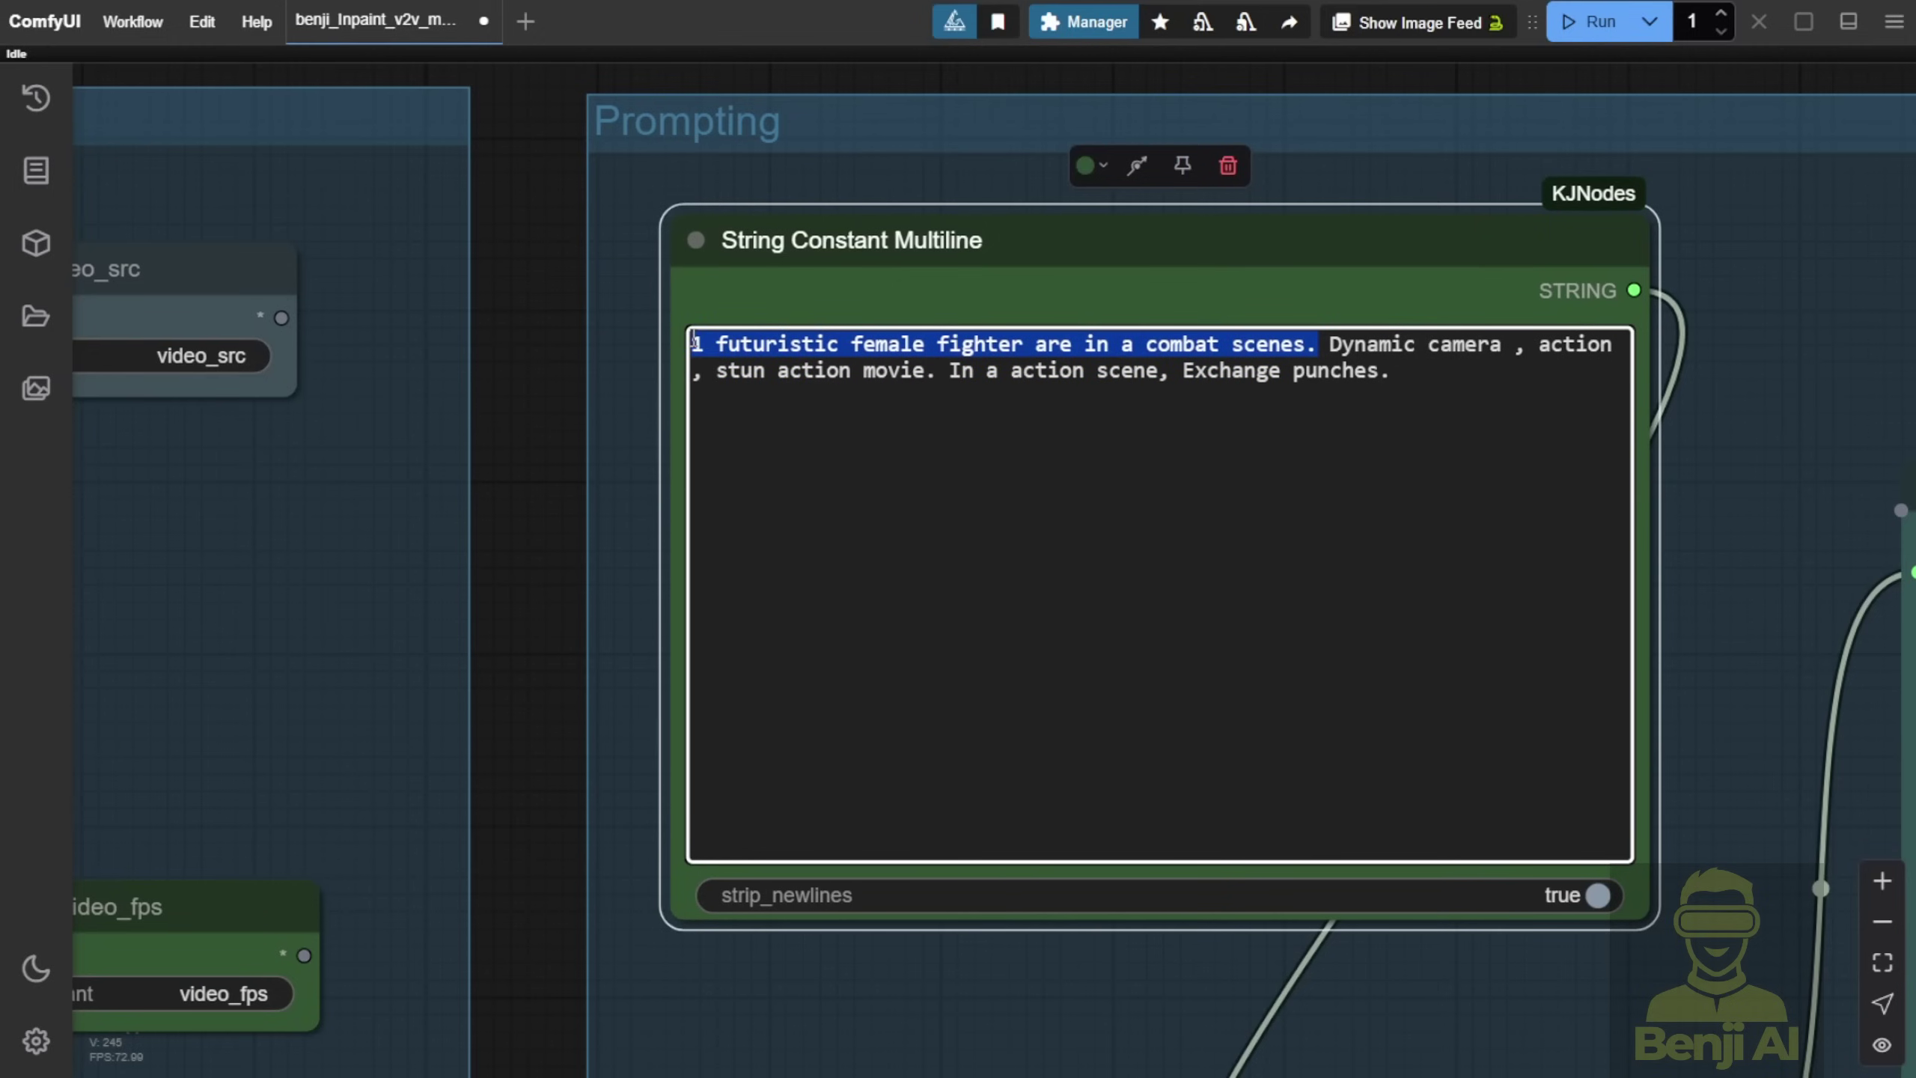
key("BackSpace")
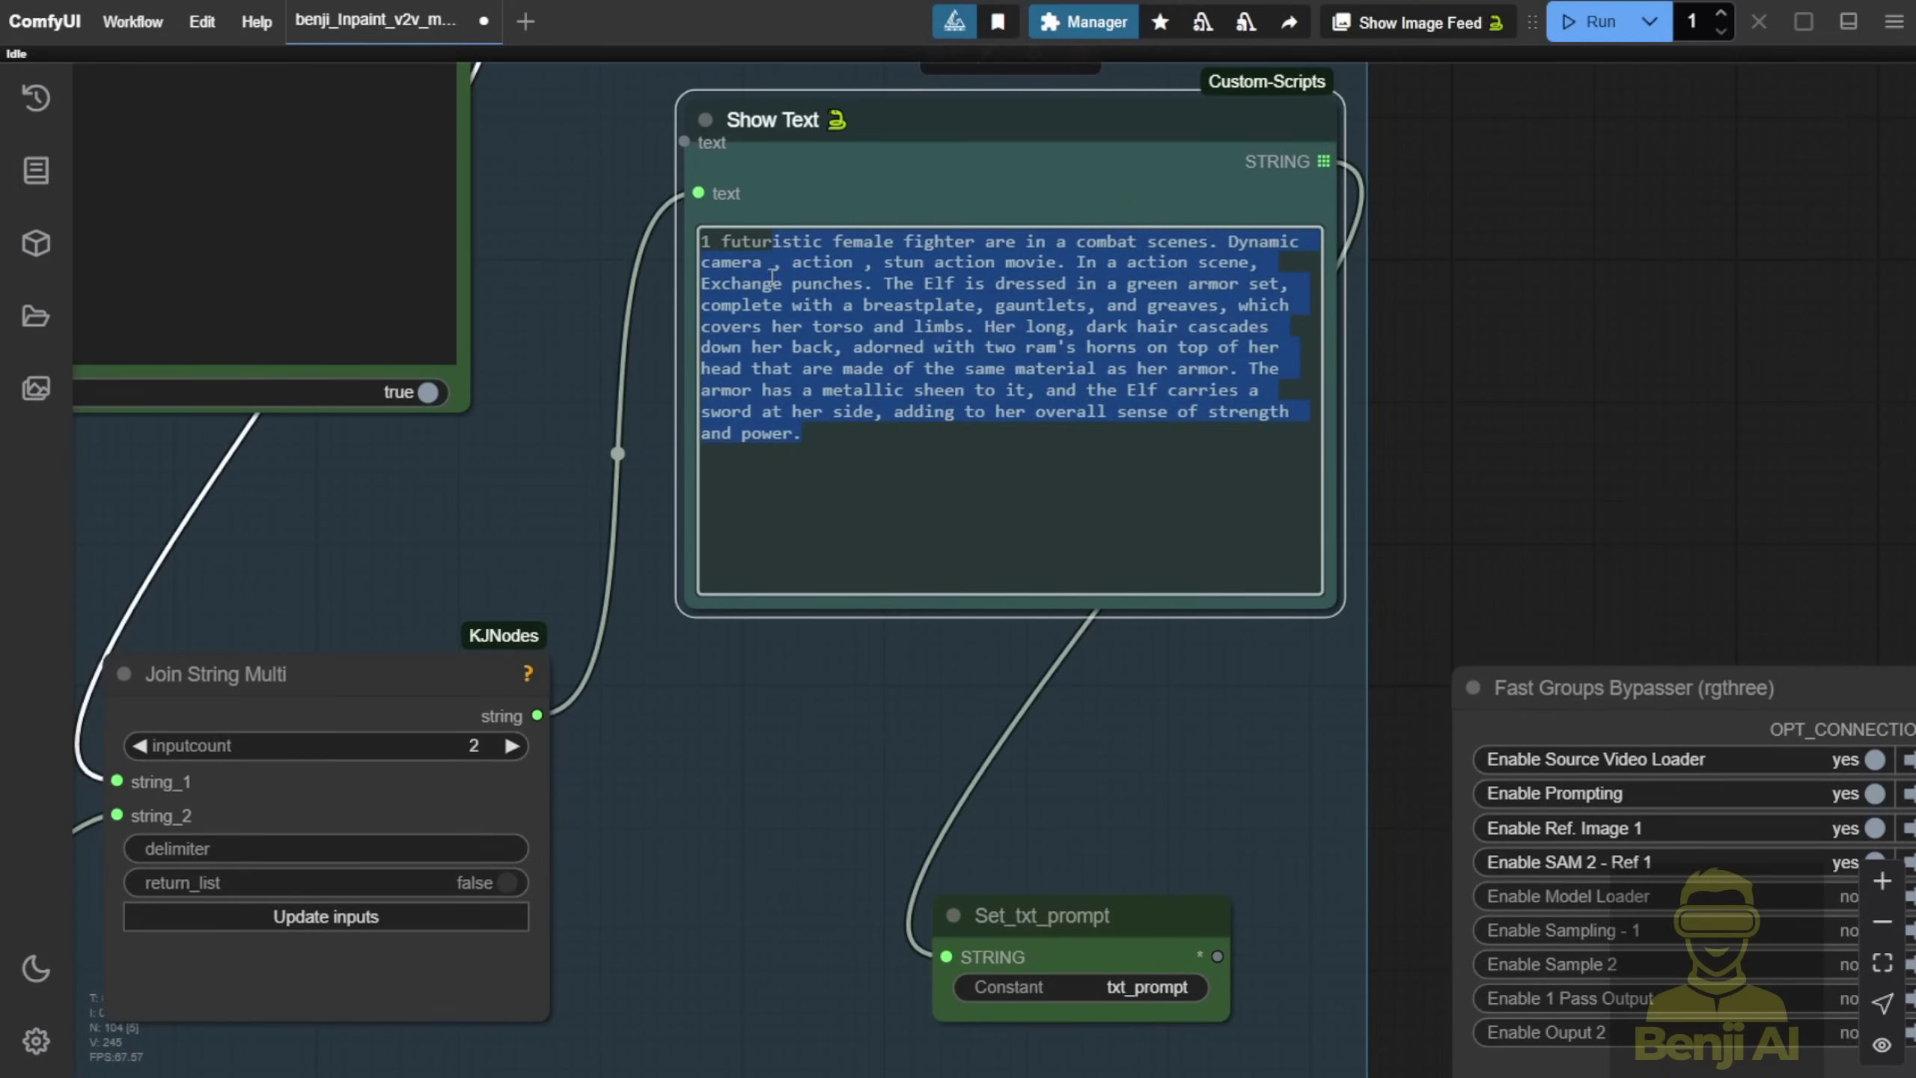
left_click(709, 815)
scroll(710, 815, "down", 3)
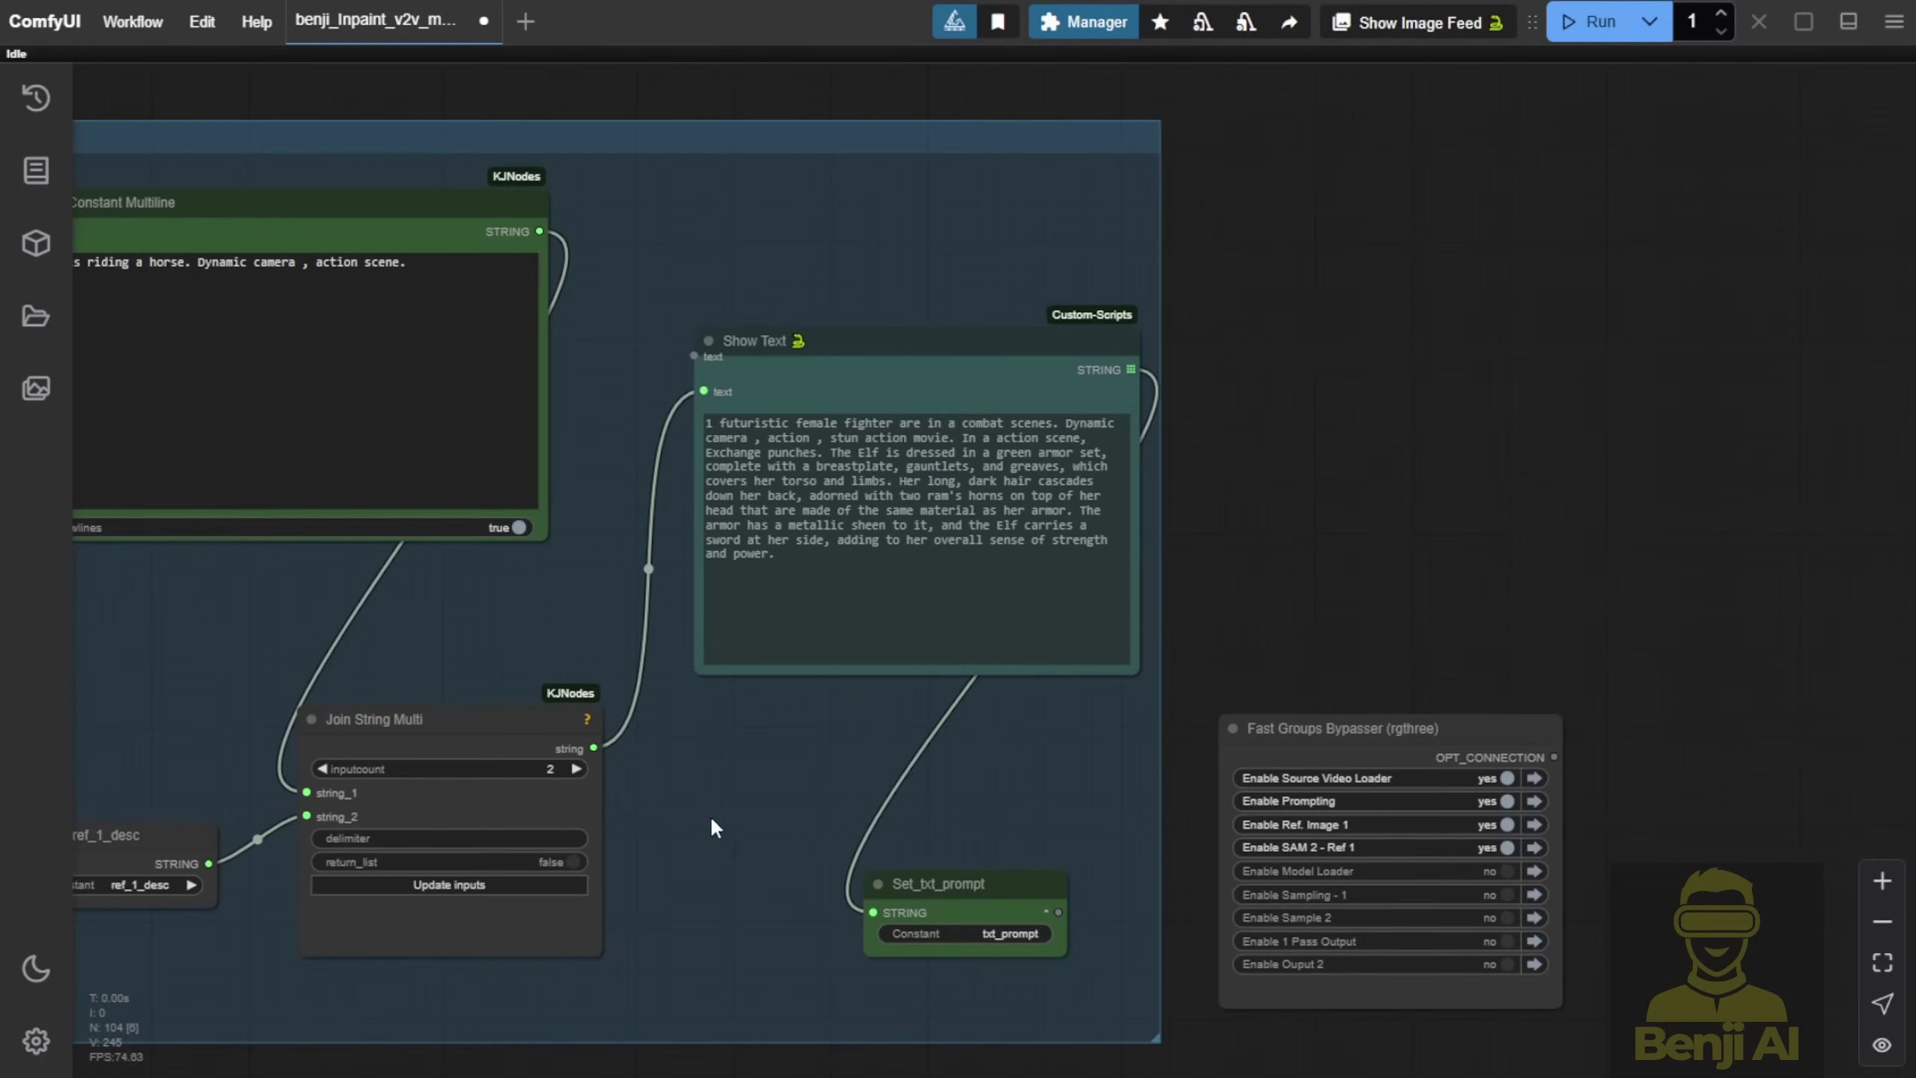
left_click_drag(689, 861, 1465, 224)
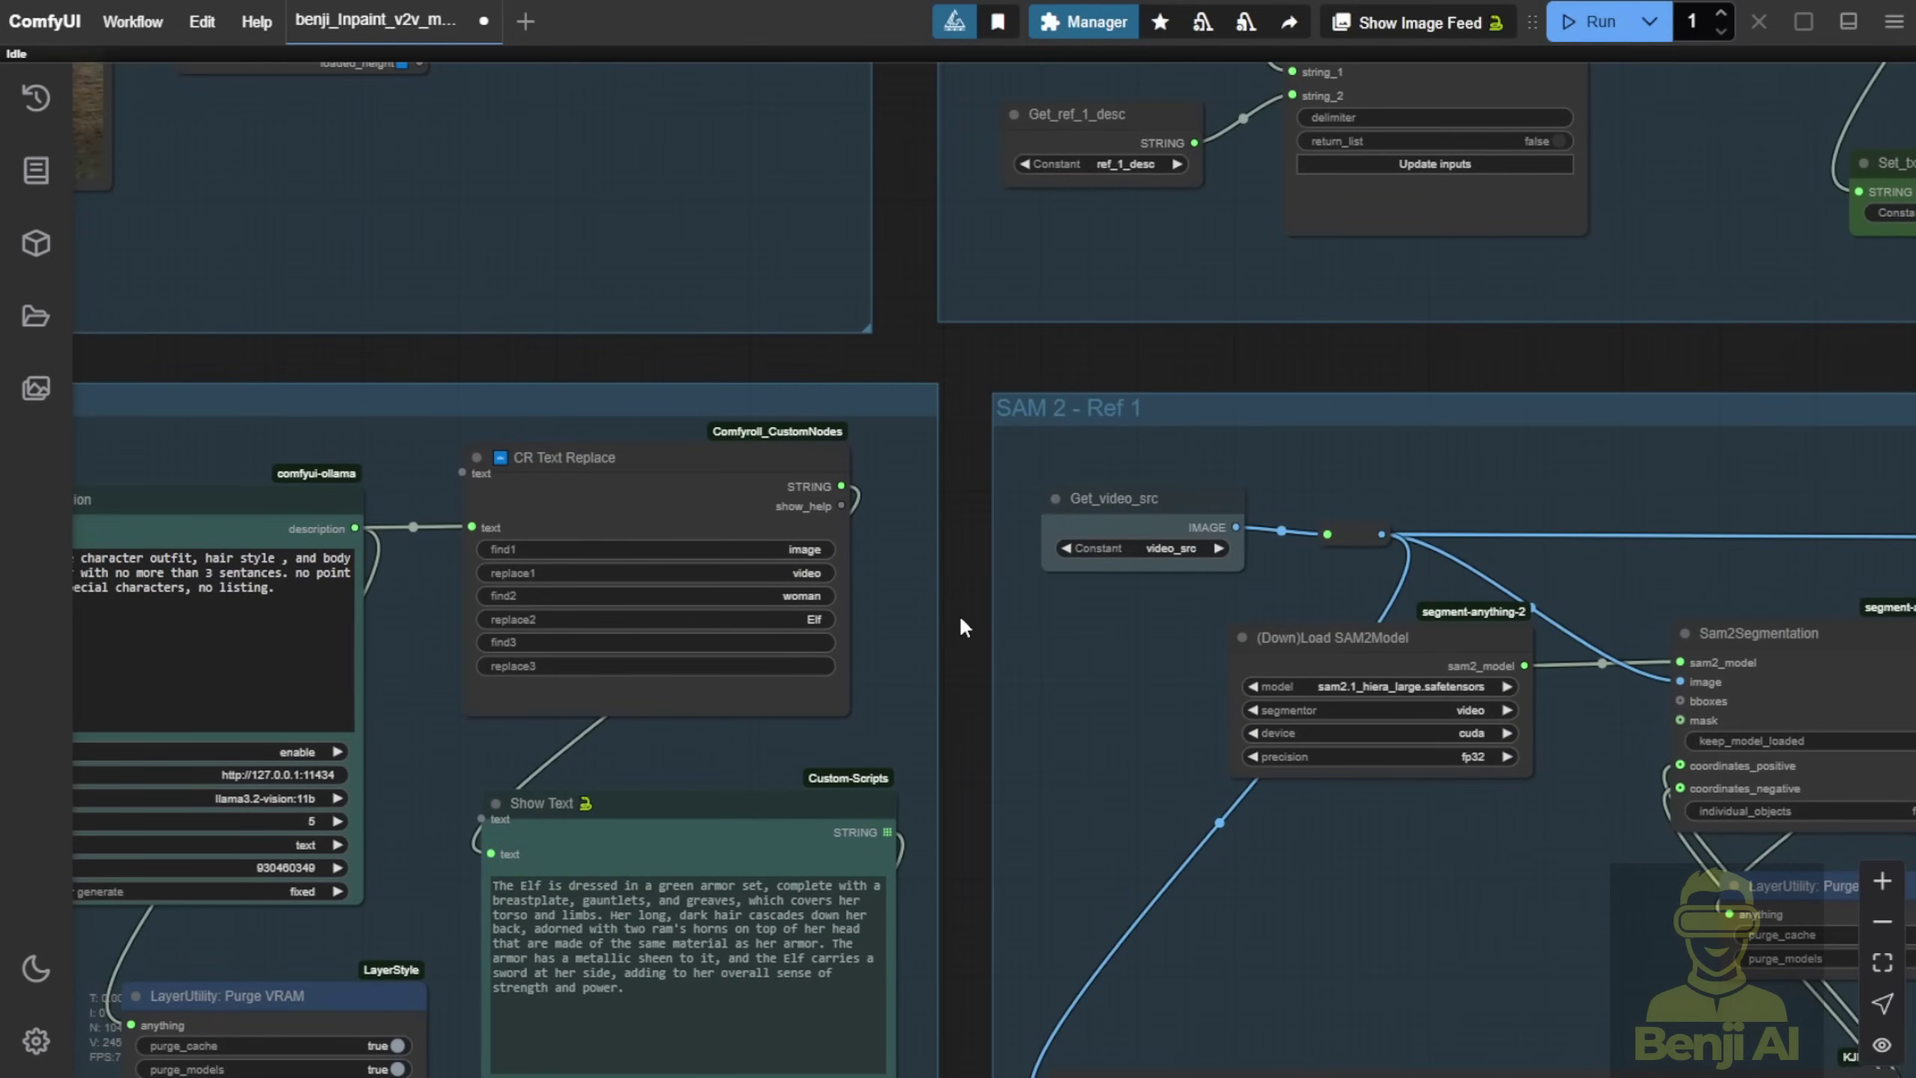
scroll(958, 614, "down", 3)
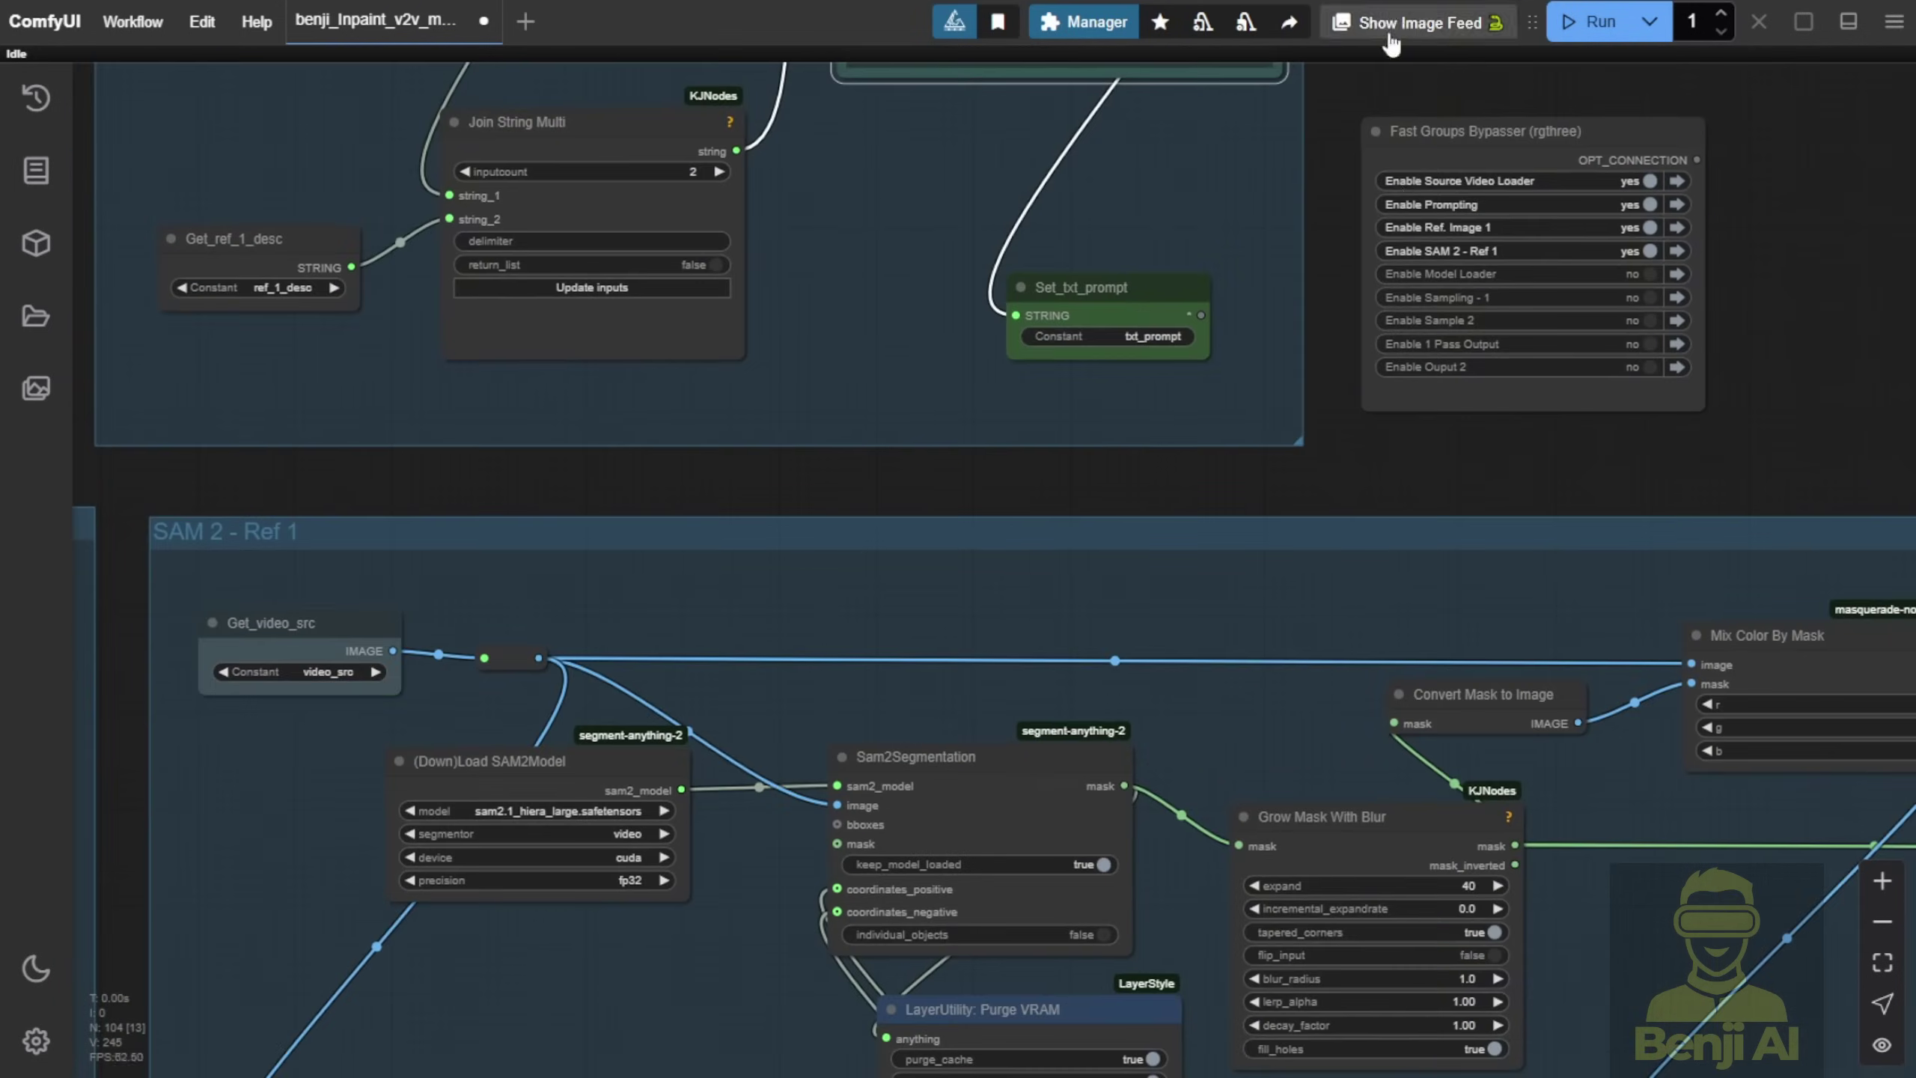
Switch Model Loader, Sampling - 1, Sample 2, 1 Pass Output and Ouput 2 back to yes
left_click_drag(1752, 307, 1390, 735)
scroll(1358, 710, "up", 4)
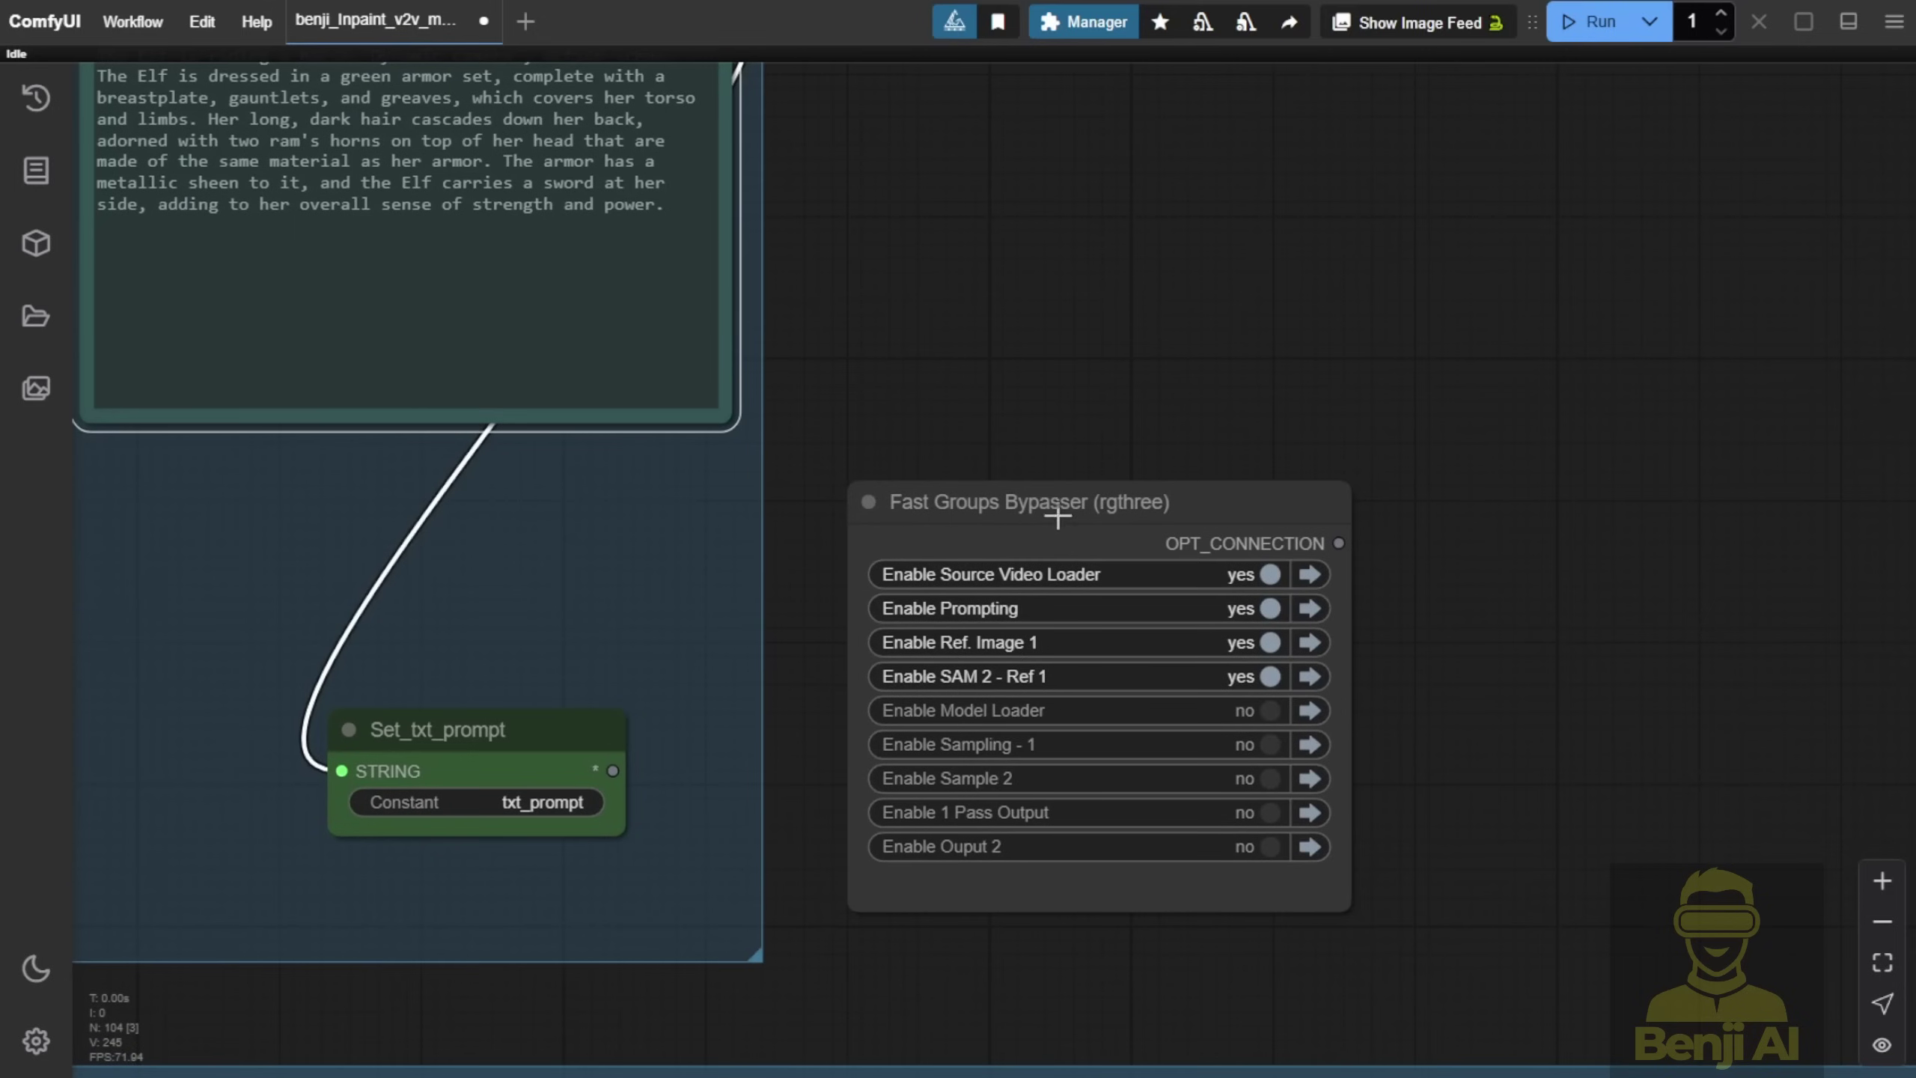
left_click_drag(1244, 709, 1129, 811)
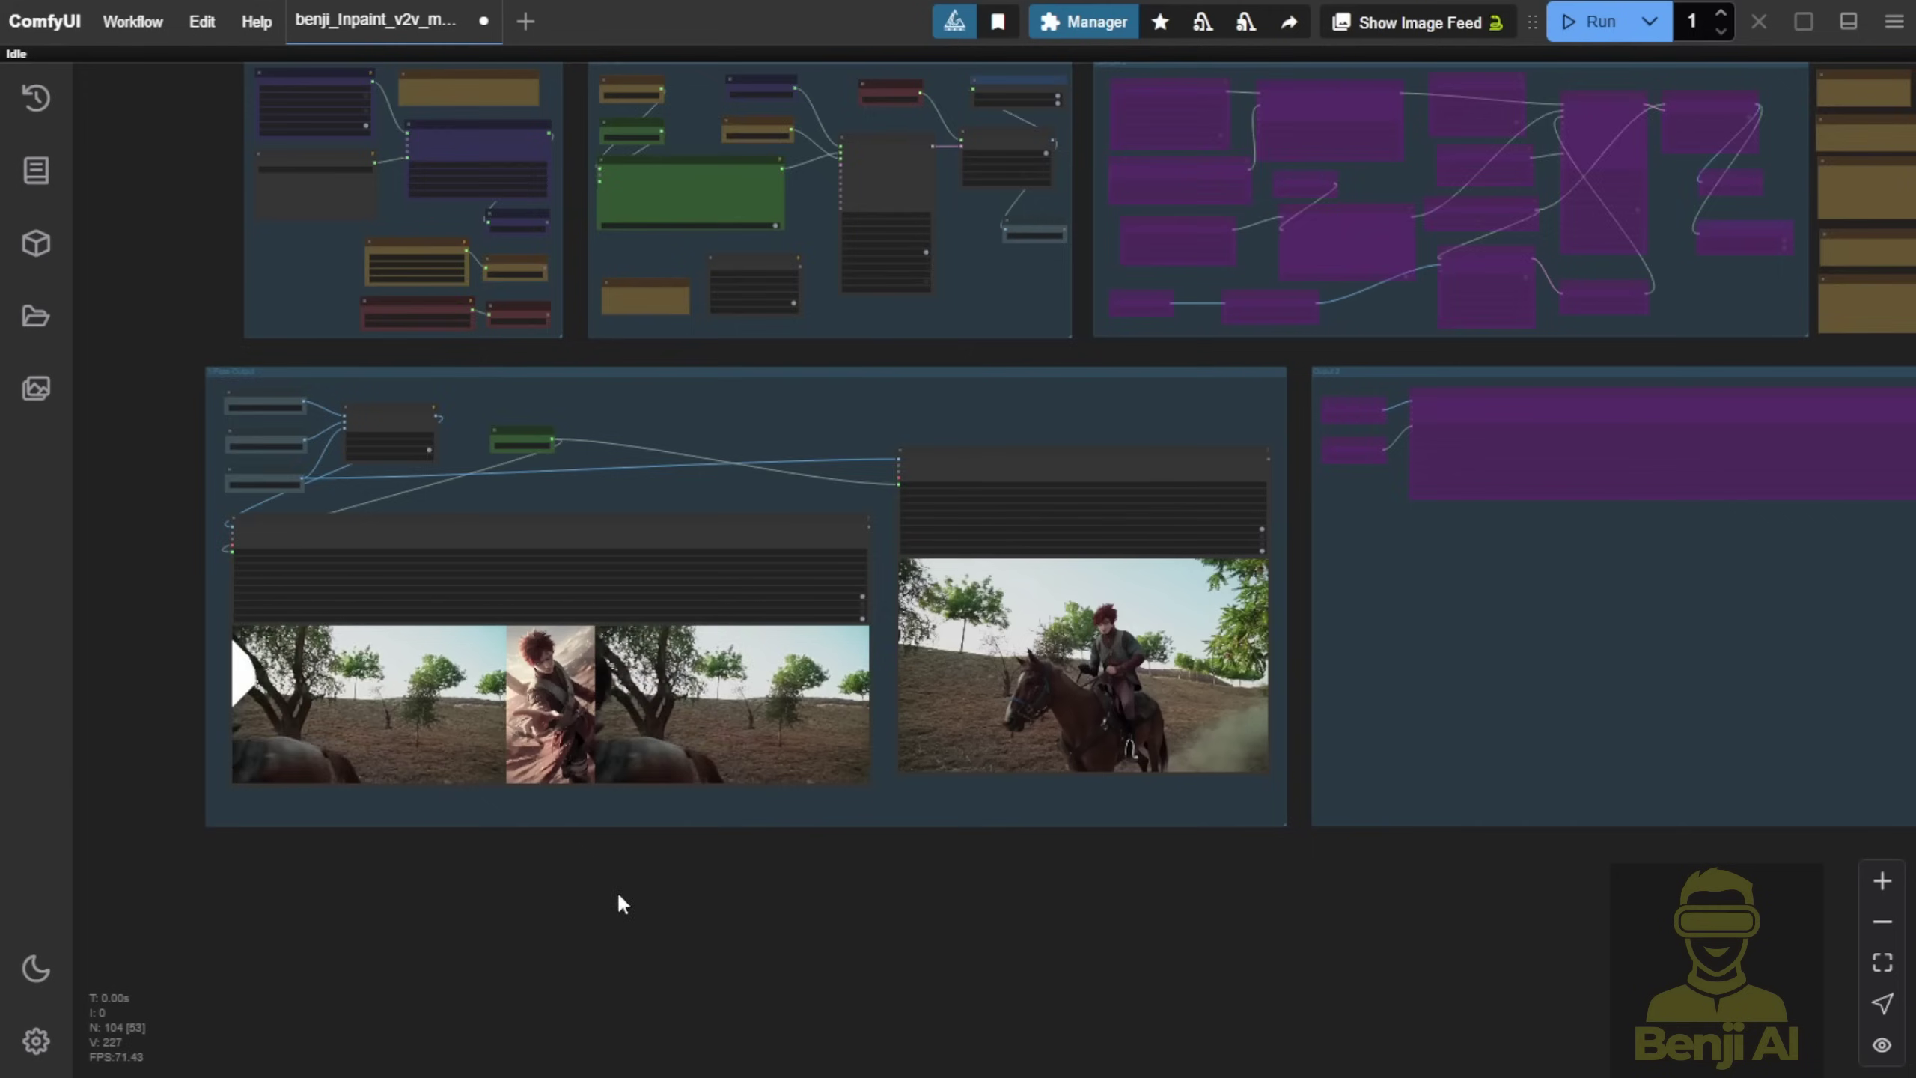
scroll(616, 891, "up", 5)
left_click_drag(736, 761, 775, 945)
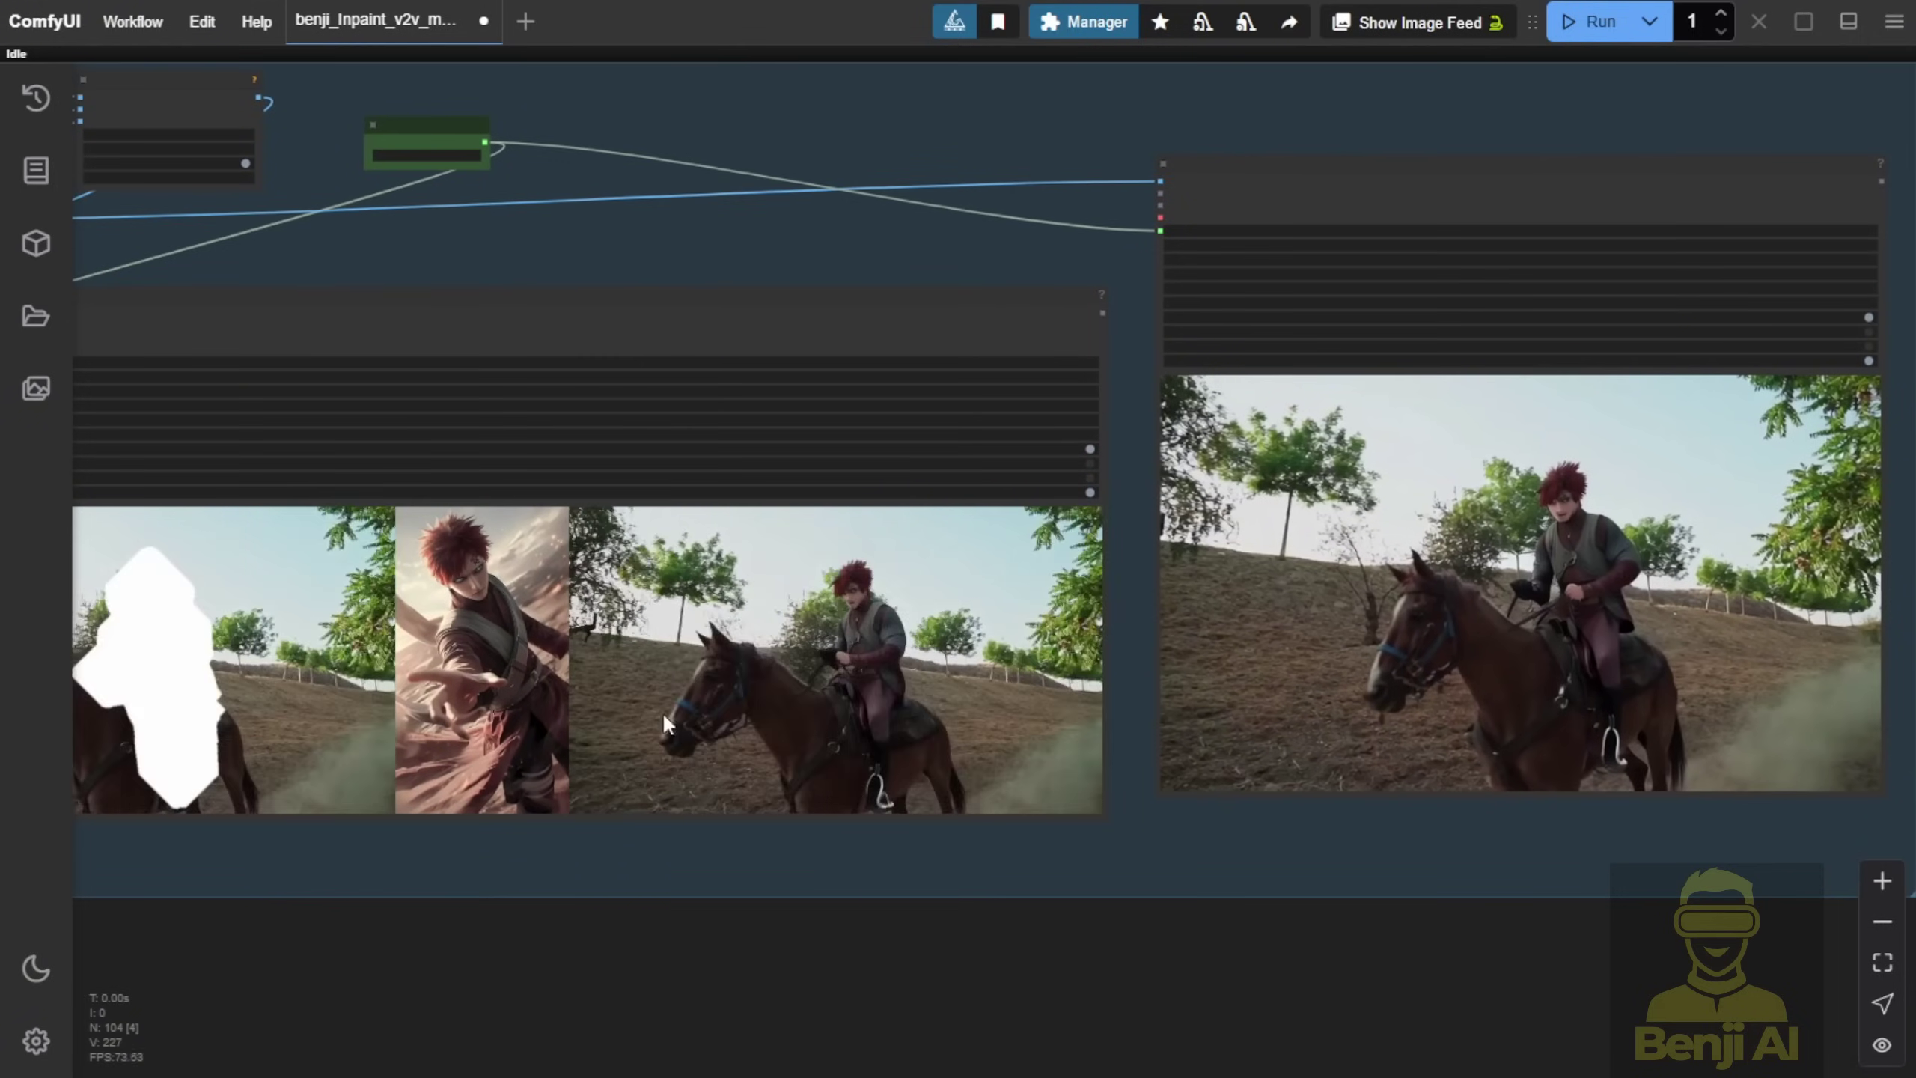
left_click_drag(499, 936, 1006, 1003)
scroll(910, 906, "up", 1)
scroll(883, 936, "up", 2)
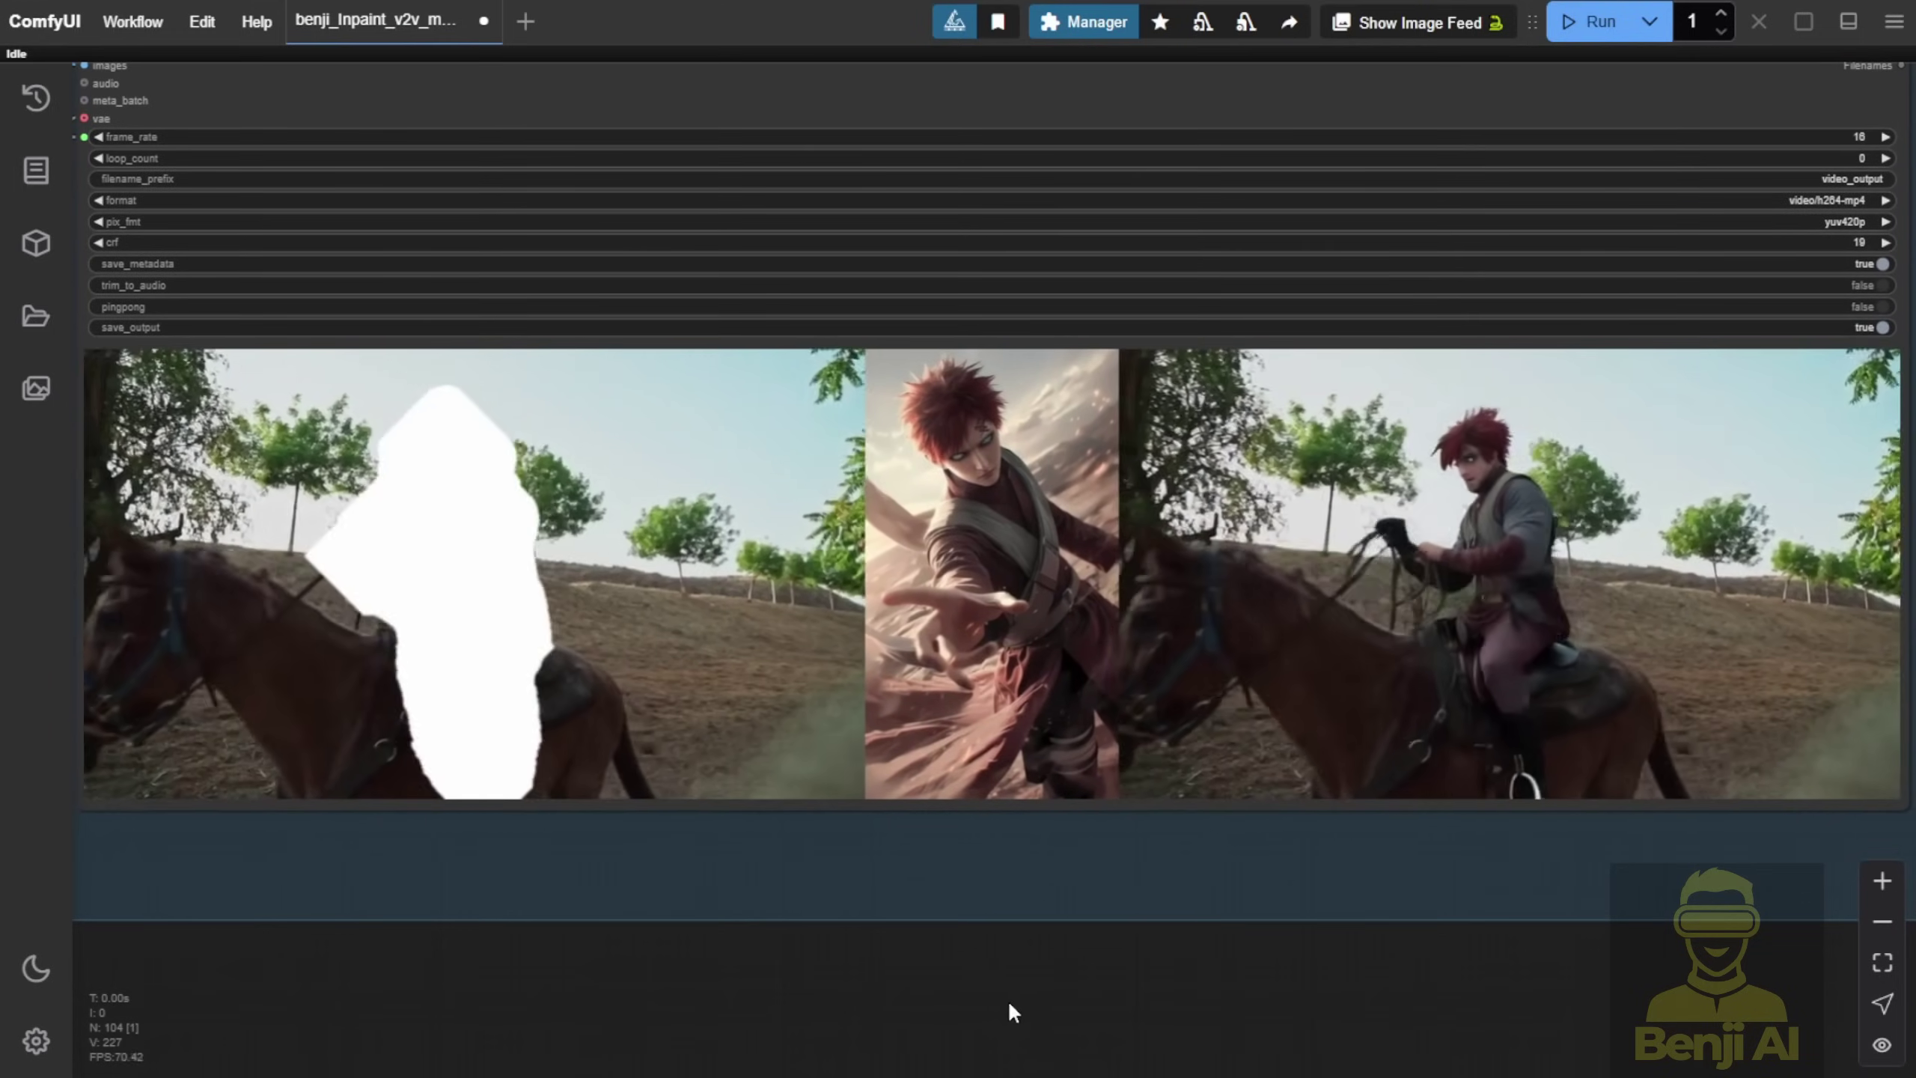